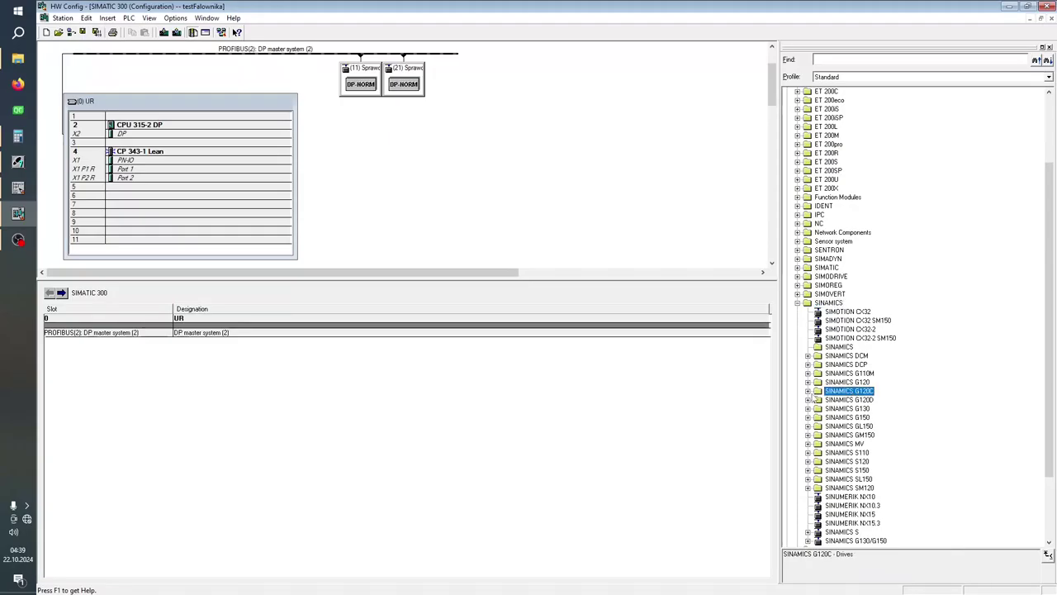
Step: Add a G120C DP drive from the SINAMICS G120C catalog to the PROFIBUS(2) DP master system, accepting address 4
{"action": "left_click", "coordinate": [808, 391]}
{"action": "left_click", "coordinate": [839, 401]}
{"action": "left_click_drag", "start_coordinate": [840, 402], "coordinate": [438, 86]}
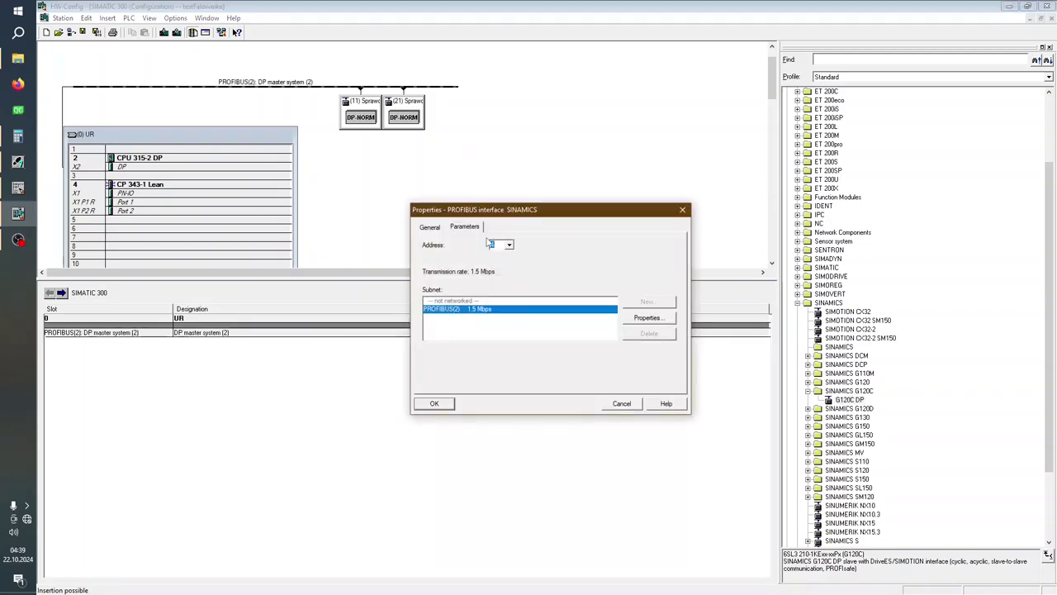
{"action": "left_click", "coordinate": [434, 403]}
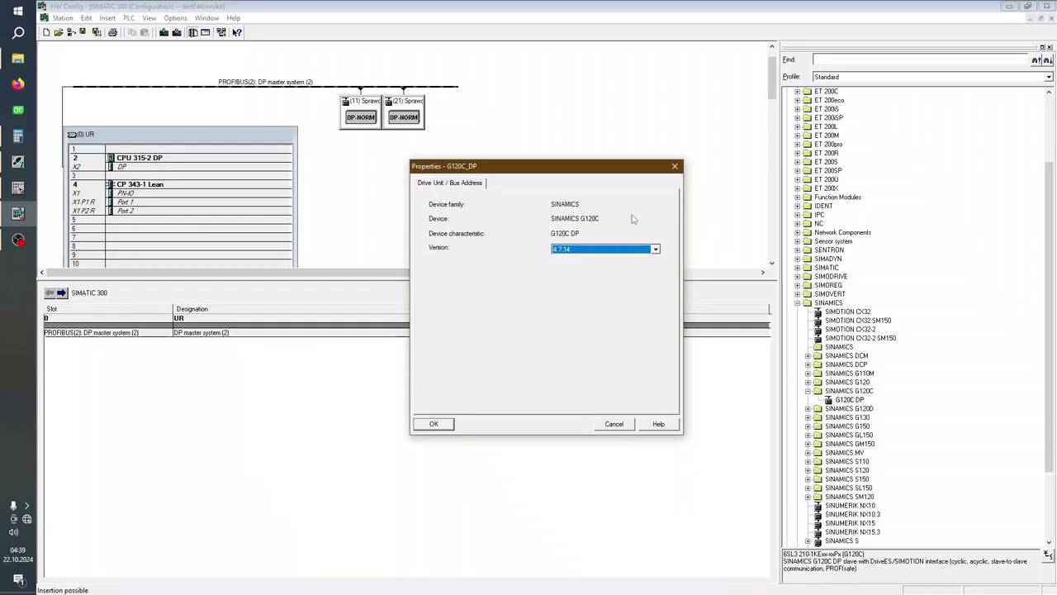
Step: Set the G120C DP drive unit's firmware version to 4.7.10
{"action": "left_click", "coordinate": [575, 250]}
{"action": "left_click", "coordinate": [562, 329]}
{"action": "left_click", "coordinate": [446, 426]}
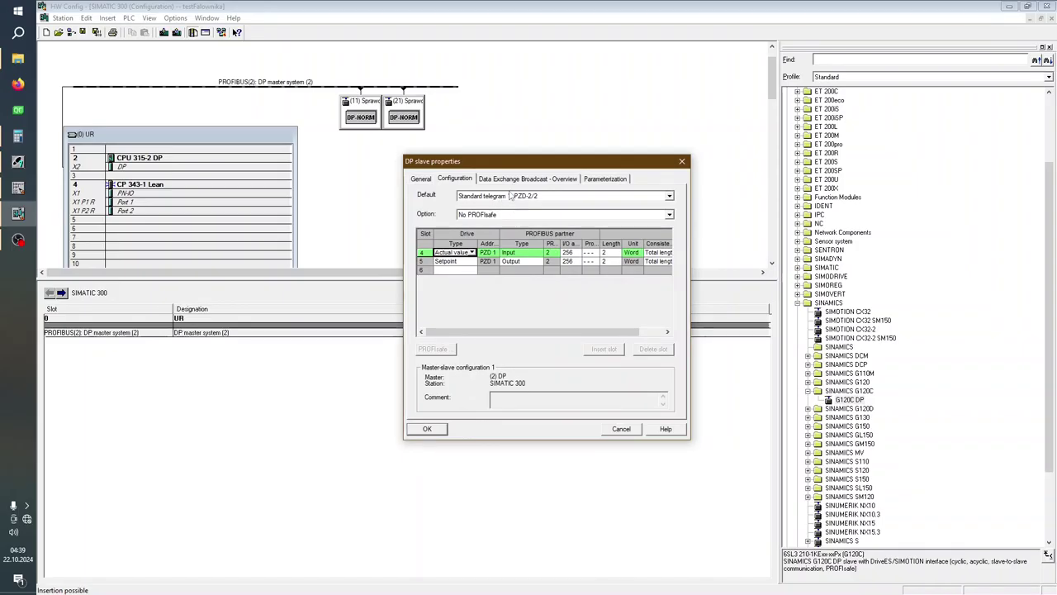
Step: Configure the G120C DP slave with Standard telegram 1, PZD-2/2 and No PROFIsafe, and accept its properties
{"action": "left_click", "coordinate": [669, 214]}
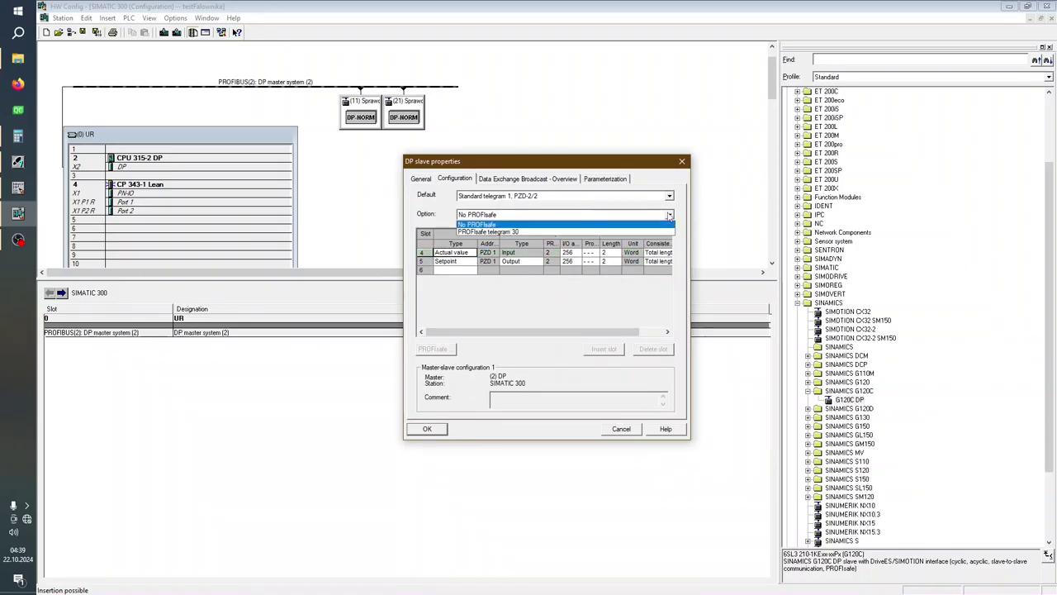
{"action": "left_click", "coordinate": [669, 214]}
{"action": "left_click", "coordinate": [668, 215]}
{"action": "left_click", "coordinate": [496, 224]}
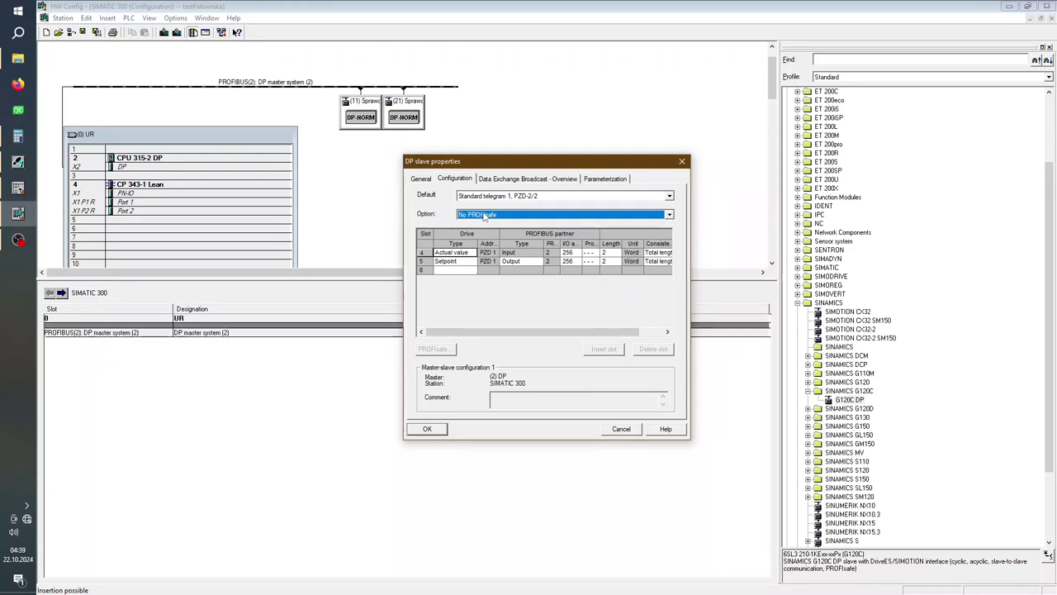
{"action": "left_click", "coordinate": [497, 198]}
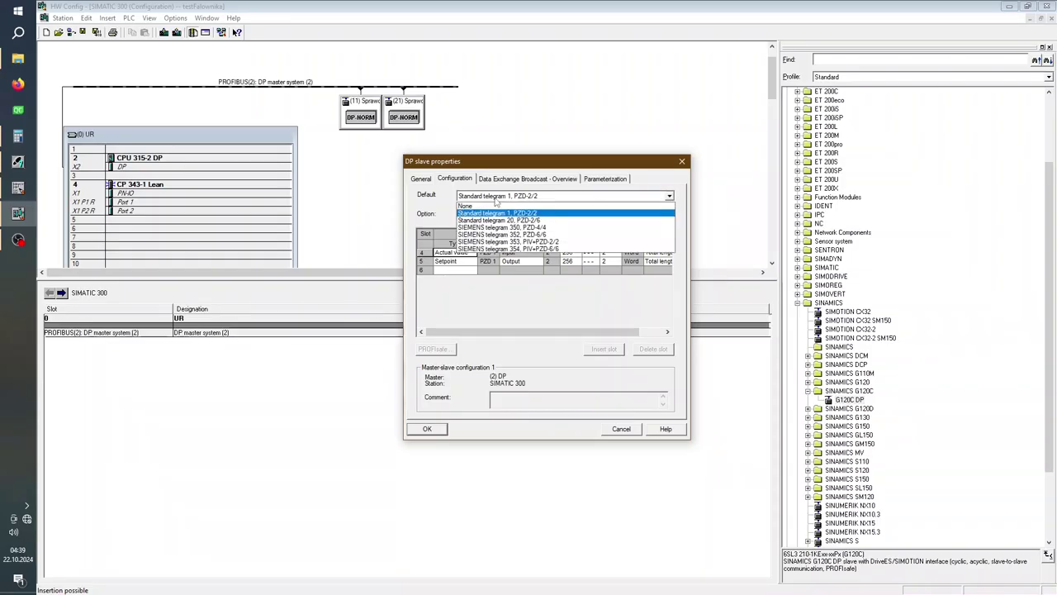
{"action": "left_click", "coordinate": [496, 199]}
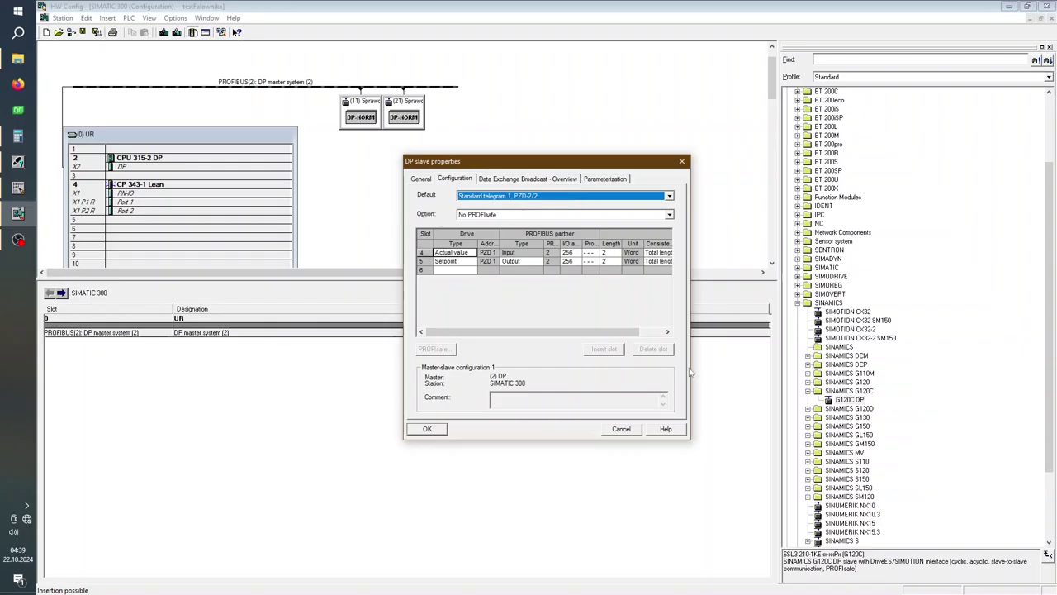
{"action": "left_click", "coordinate": [424, 428]}
{"action": "left_click", "coordinate": [450, 149]}
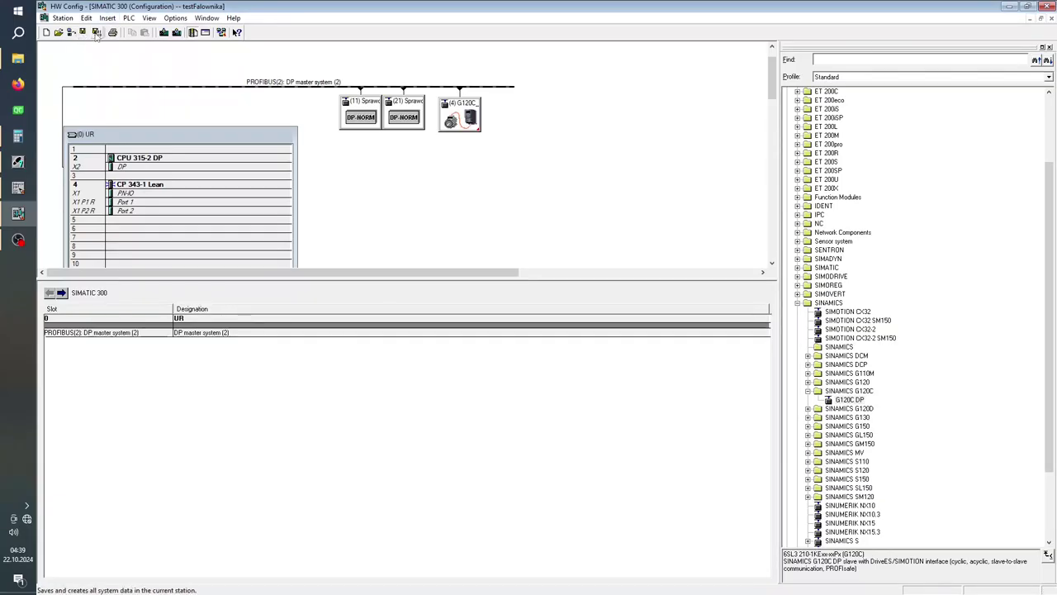
Step: Save and compile the station configuration, and show the G120C drive's telegram slots
{"action": "left_click", "coordinate": [96, 33]}
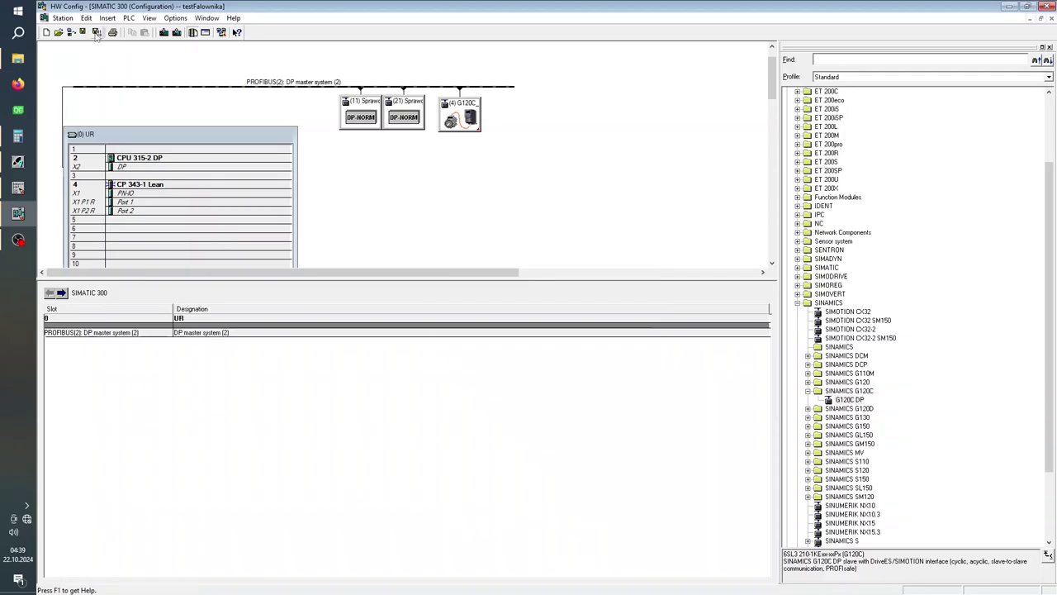
{"action": "left_click", "coordinate": [464, 120]}
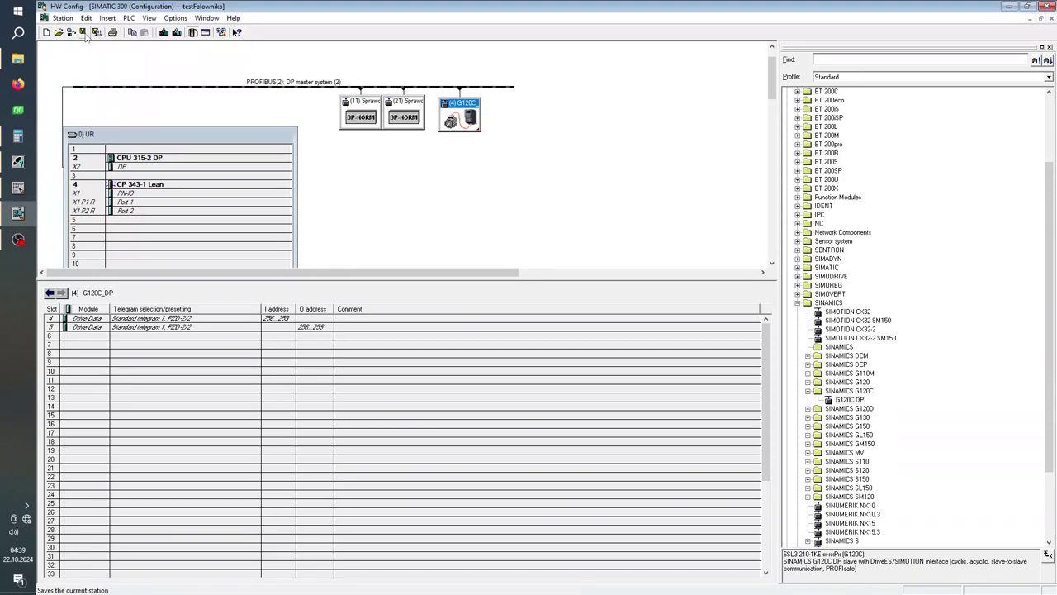
{"action": "left_click", "coordinate": [97, 32]}
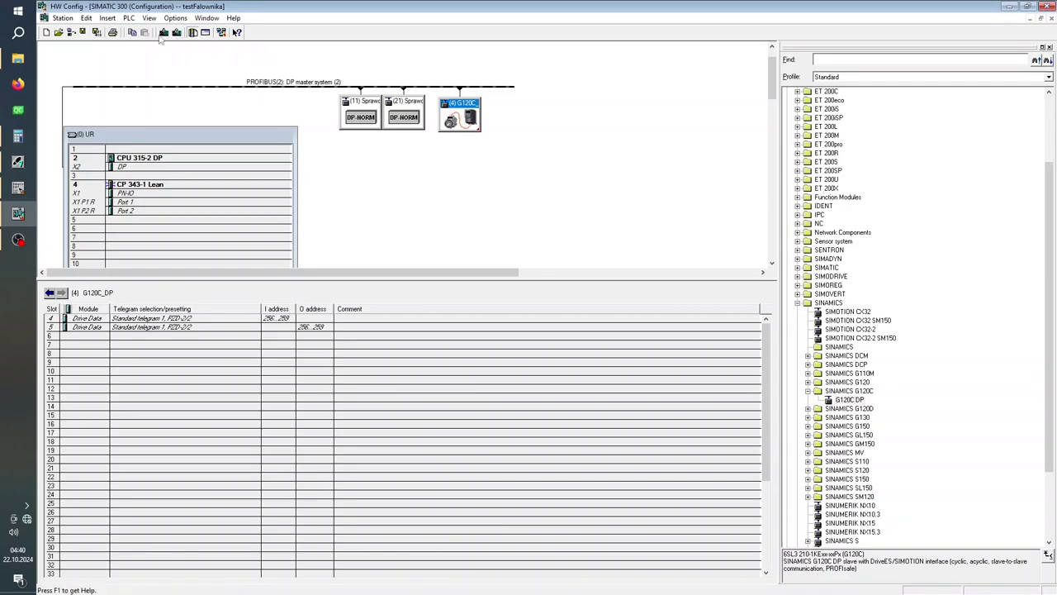
Step: Download the hardware configuration to CPU 315-2 DP through the node 192.168.127.188, allowing the CPU to be stopped and restarted
{"action": "left_click", "coordinate": [164, 34]}
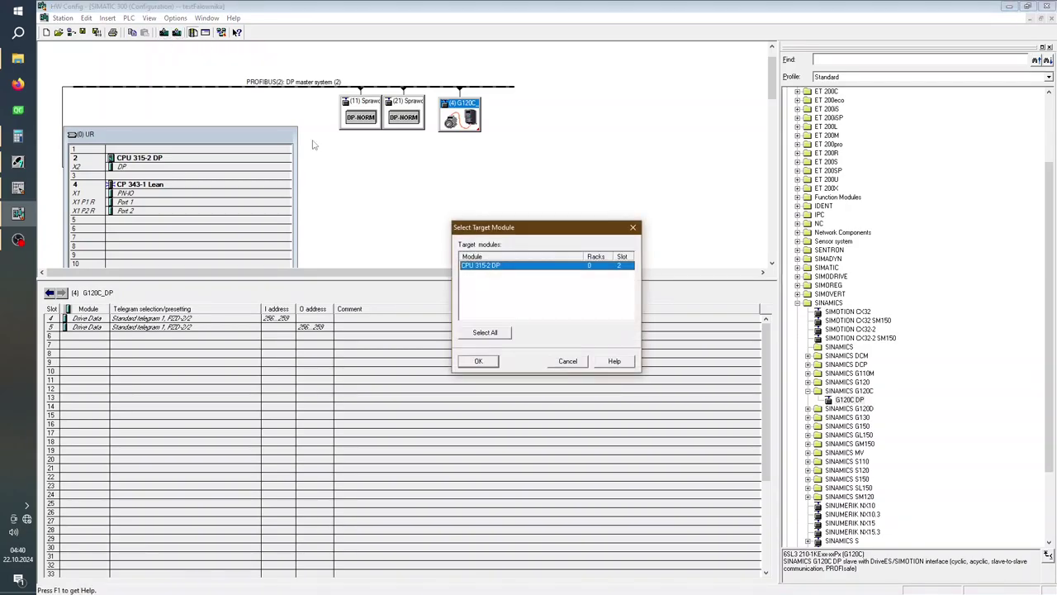
{"action": "left_click", "coordinate": [479, 361]}
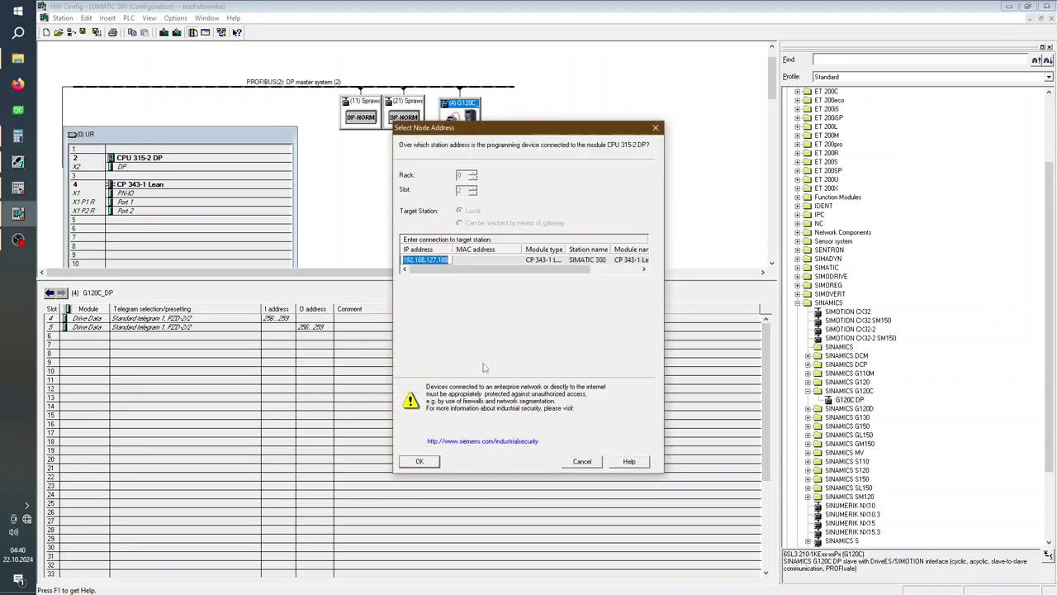
{"action": "left_click", "coordinate": [501, 363]}
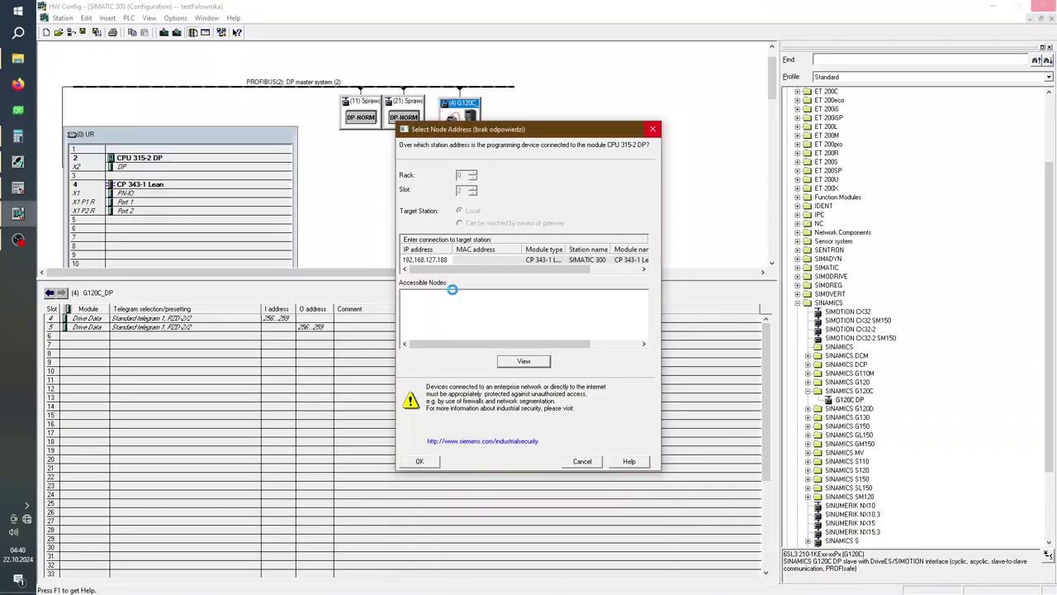
{"action": "left_click", "coordinate": [419, 462]}
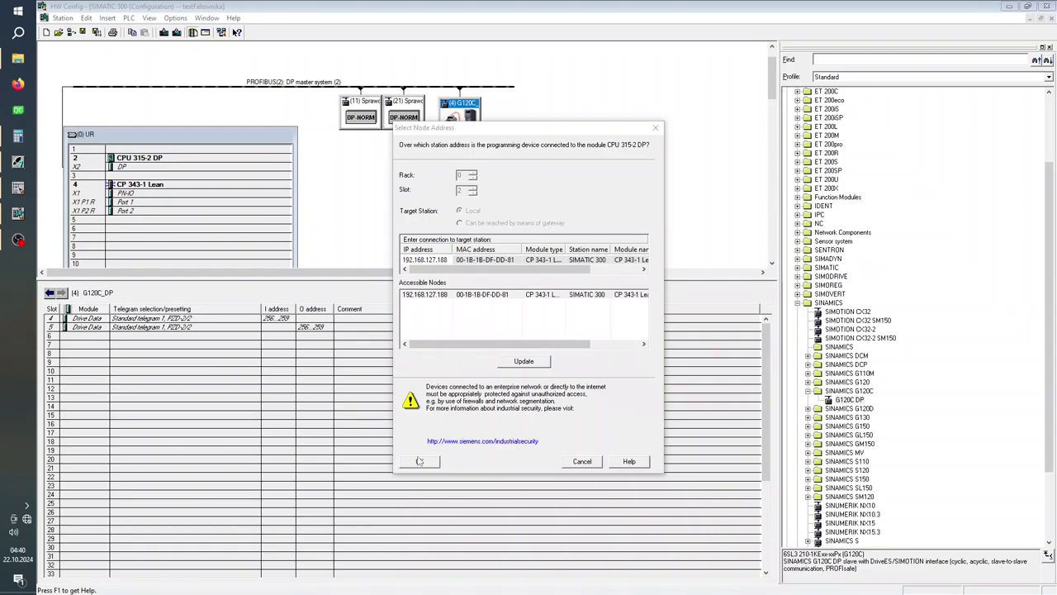
{"action": "left_click", "coordinate": [443, 296]}
{"action": "left_click", "coordinate": [421, 461]}
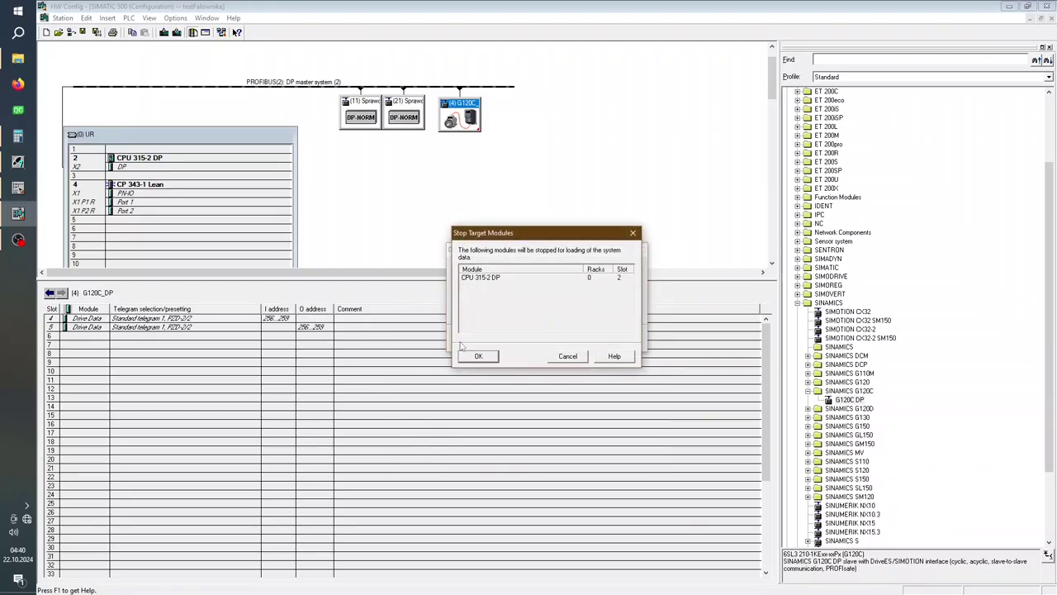
{"action": "left_click", "coordinate": [468, 353]}
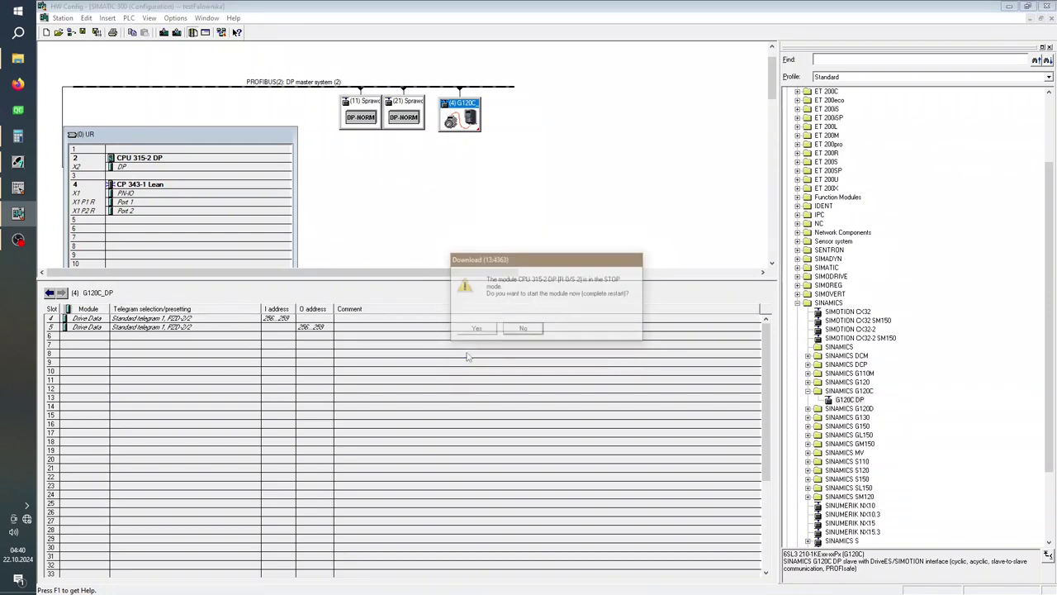
{"action": "left_click", "coordinate": [476, 330]}
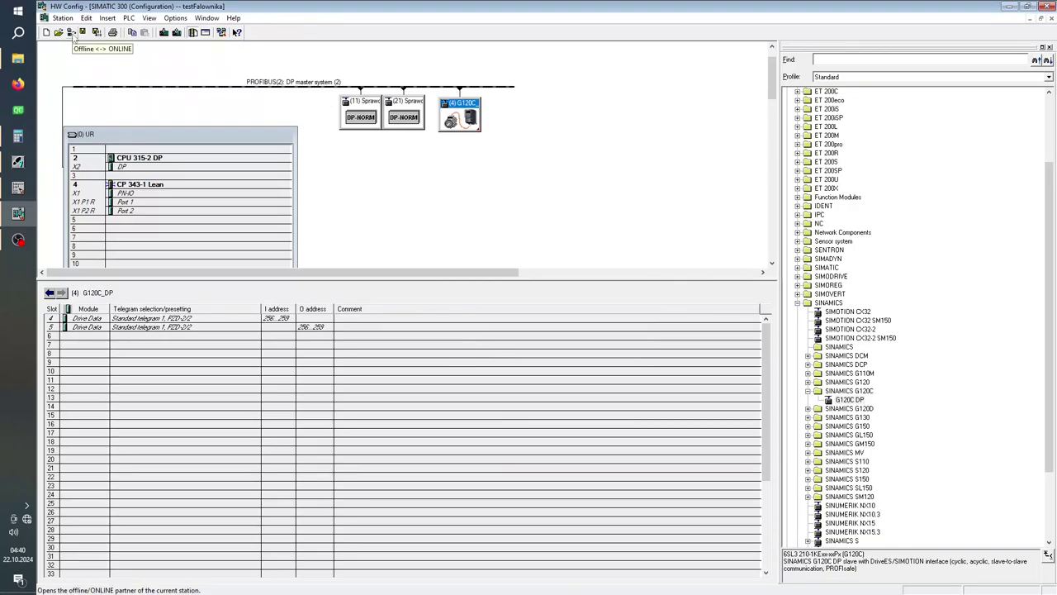
Step: Examine the G120C drive's status in the station's online diagnostics, switching between the offline and online views
{"action": "left_click", "coordinate": [72, 33]}
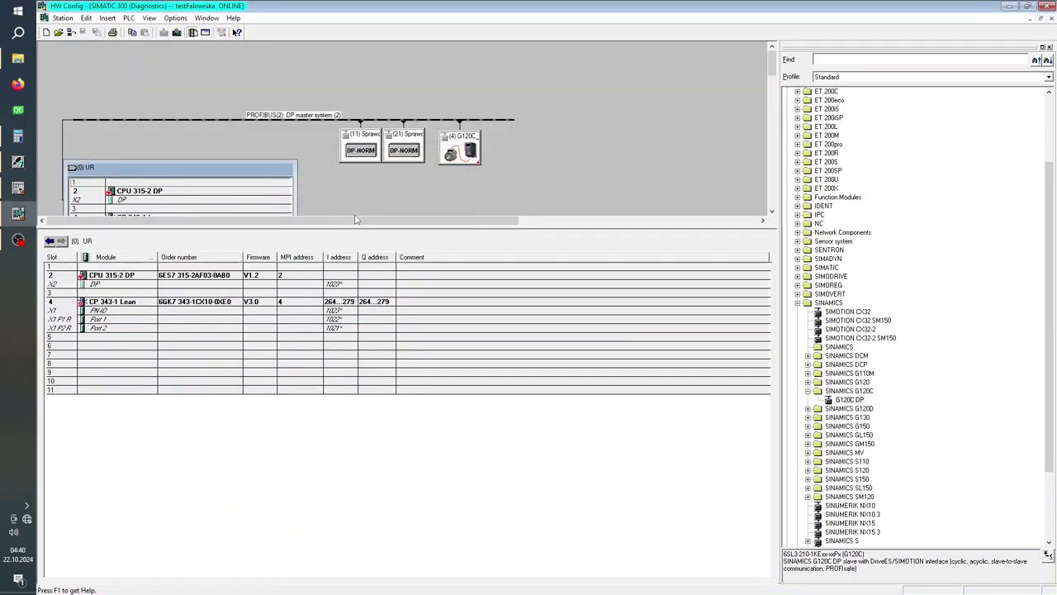
{"action": "left_click", "coordinate": [459, 147]}
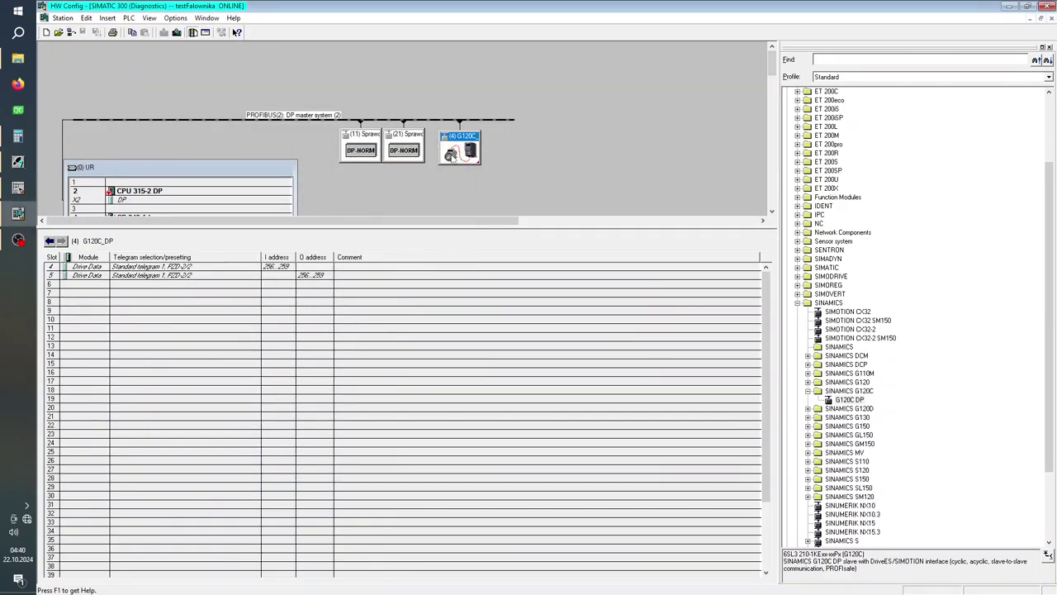
{"action": "left_click", "coordinate": [71, 33]}
{"action": "left_click", "coordinate": [71, 33]}
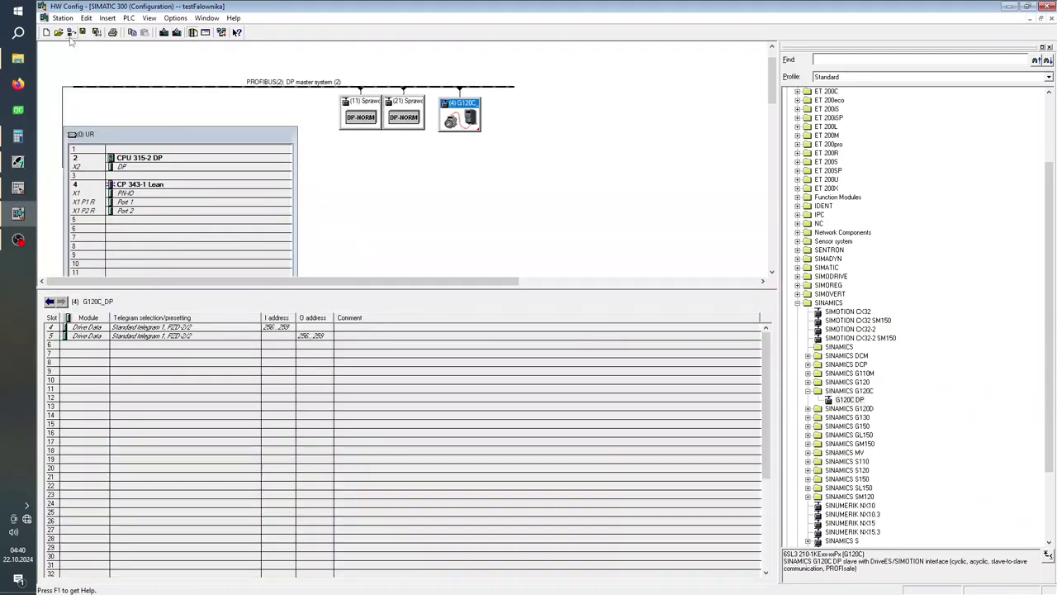
{"action": "left_click", "coordinate": [71, 33]}
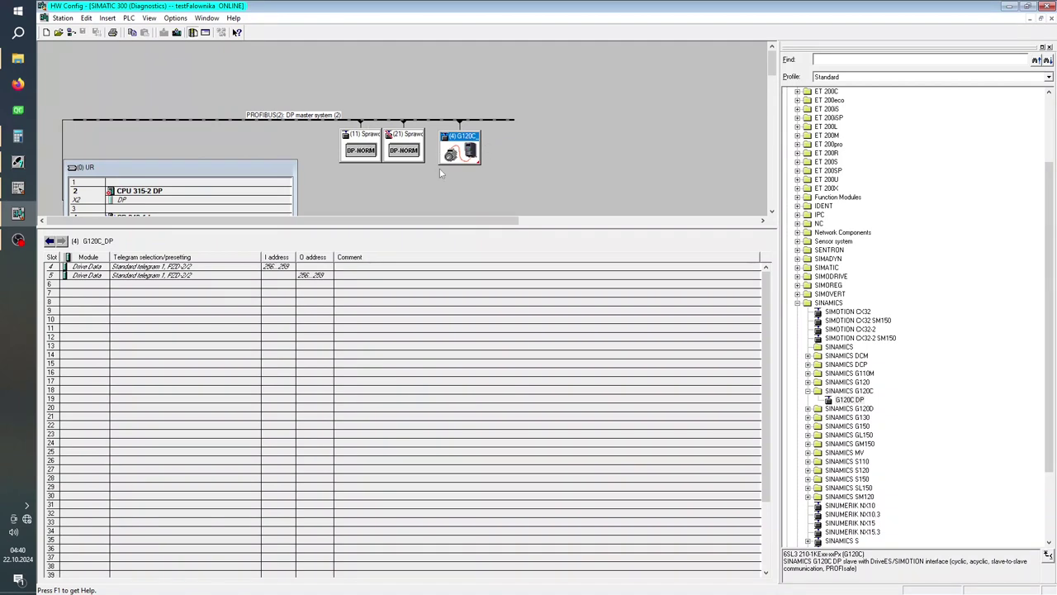
{"action": "left_click", "coordinate": [72, 34]}
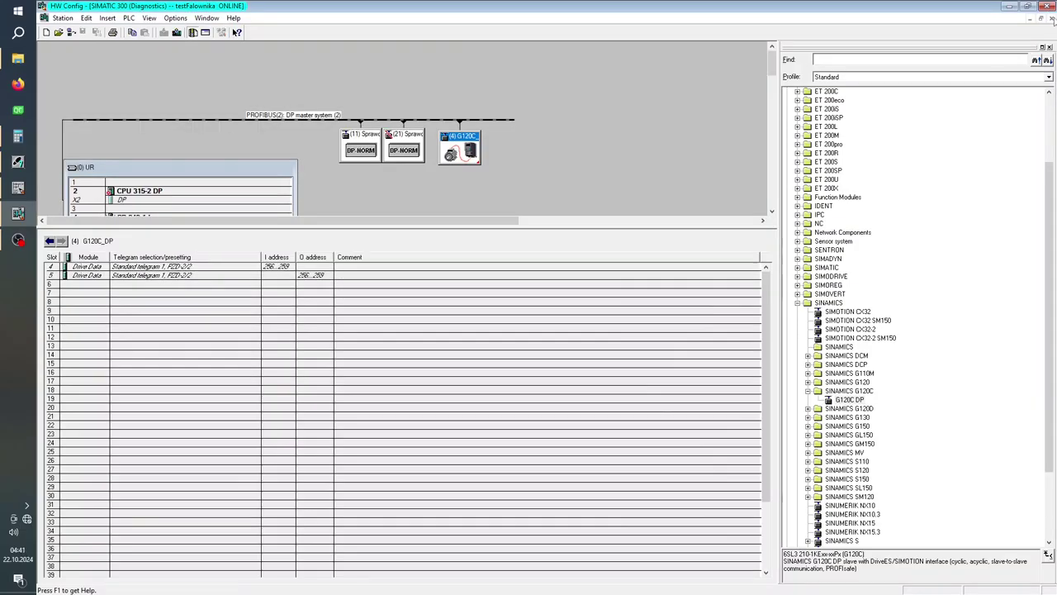
Step: Close the online station view and the hardware configuration, and switch to SIMATIC Manager
{"action": "left_click", "coordinate": [1052, 18]}
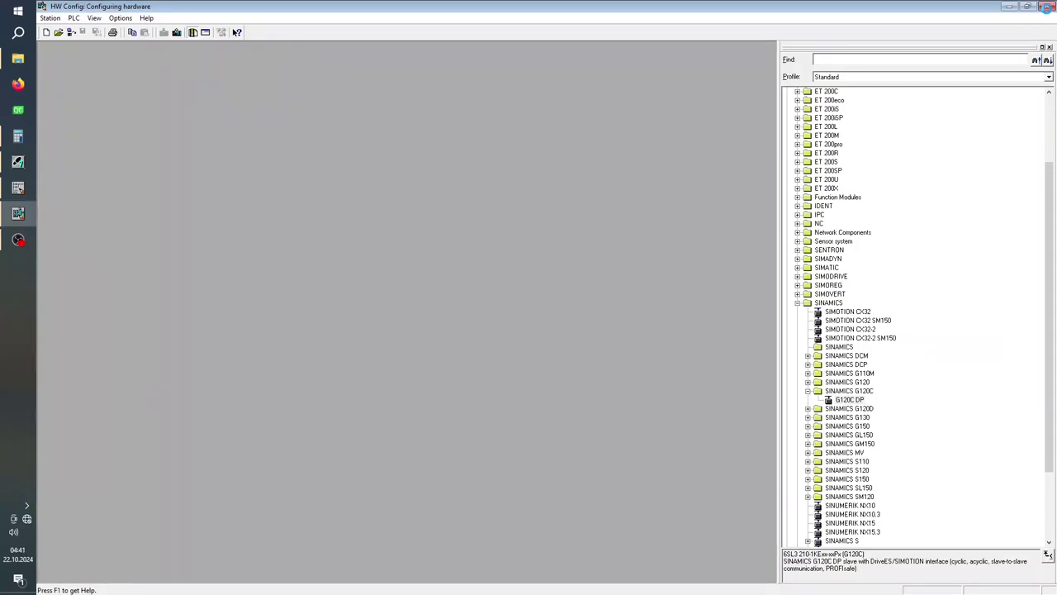
{"action": "left_click", "coordinate": [1047, 8]}
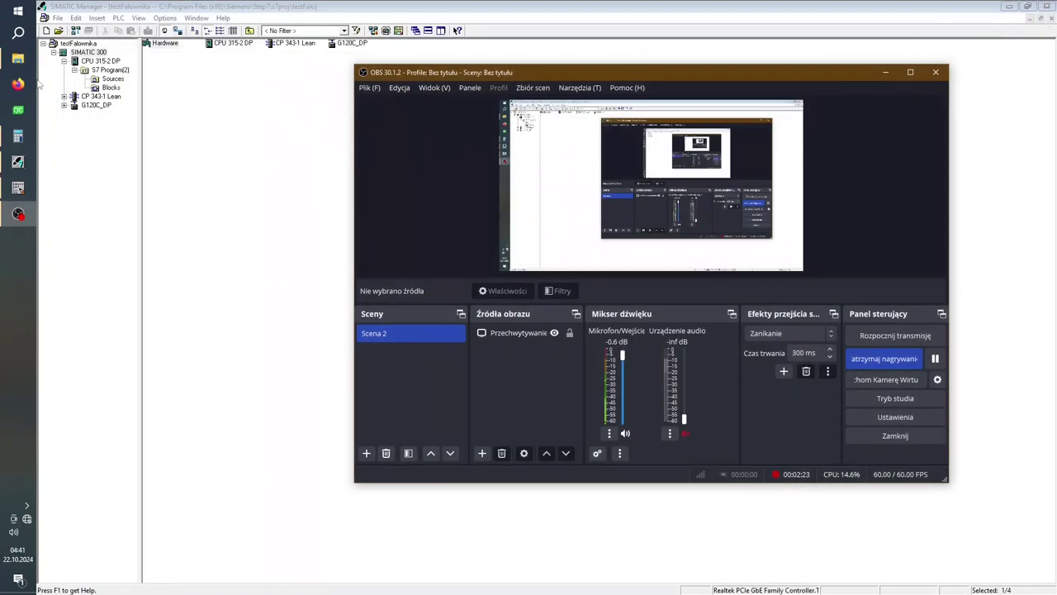
{"action": "left_click", "coordinate": [19, 161]}
Step: Open the station's G120C_DP drive object in STARTER and dismiss the Getting Started help
{"action": "left_click", "coordinate": [91, 105]}
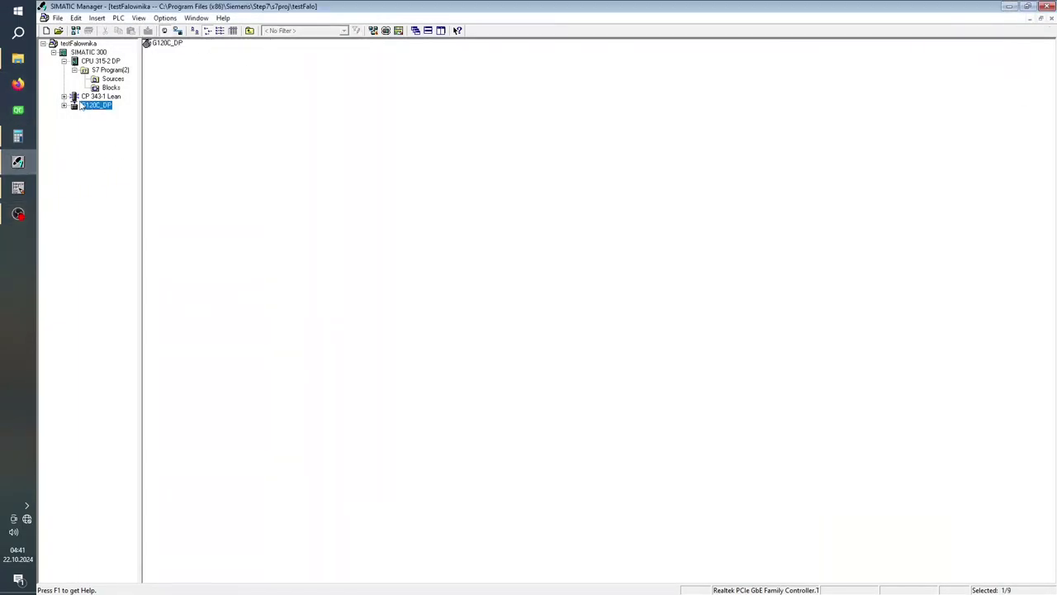
{"action": "left_click", "coordinate": [64, 105]}
{"action": "left_click", "coordinate": [104, 113]}
{"action": "left_click", "coordinate": [171, 44]}
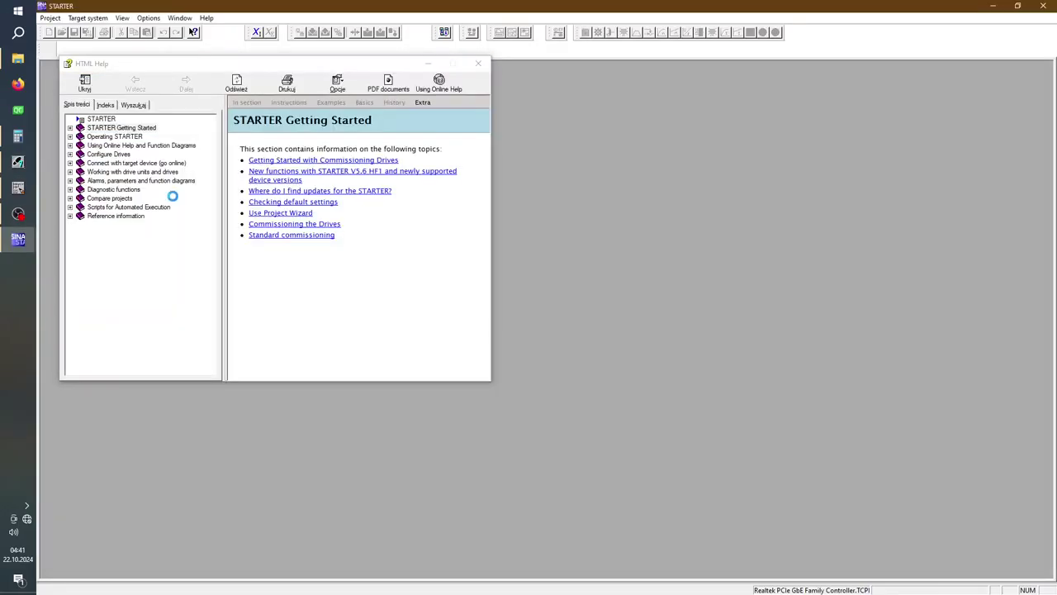
{"action": "left_click", "coordinate": [478, 64]}
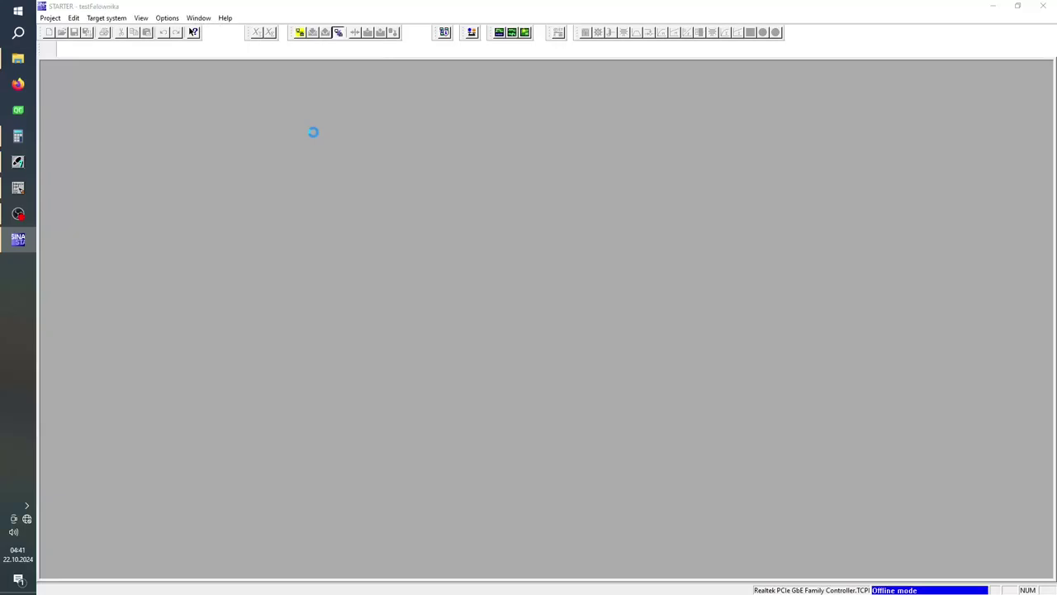
Step: Connect online to the target device G120C_DP using the S7ONLINE access point
{"action": "left_click", "coordinate": [301, 33]}
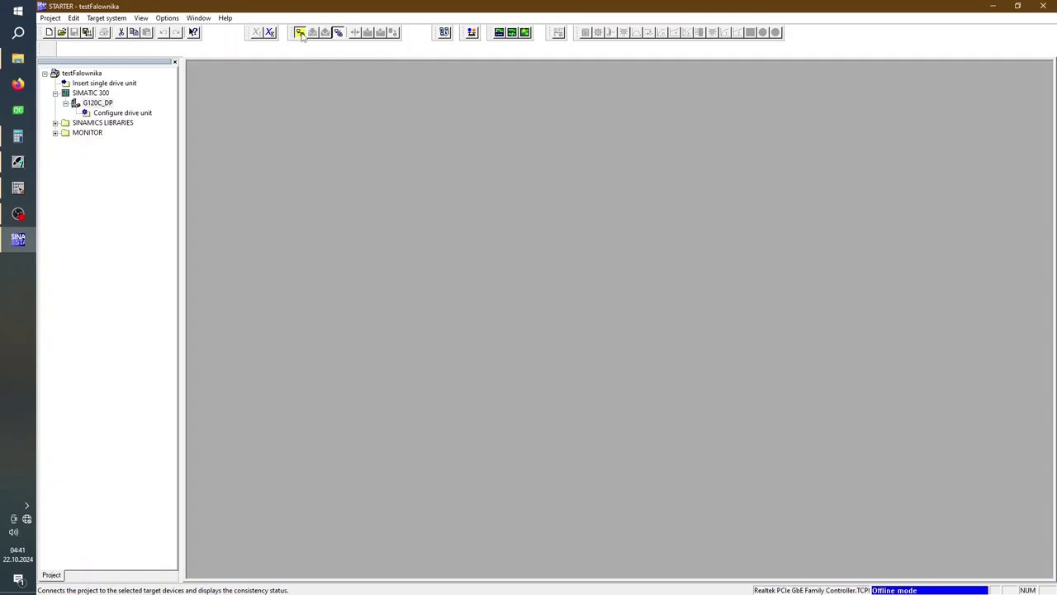
{"action": "left_click", "coordinate": [412, 176]}
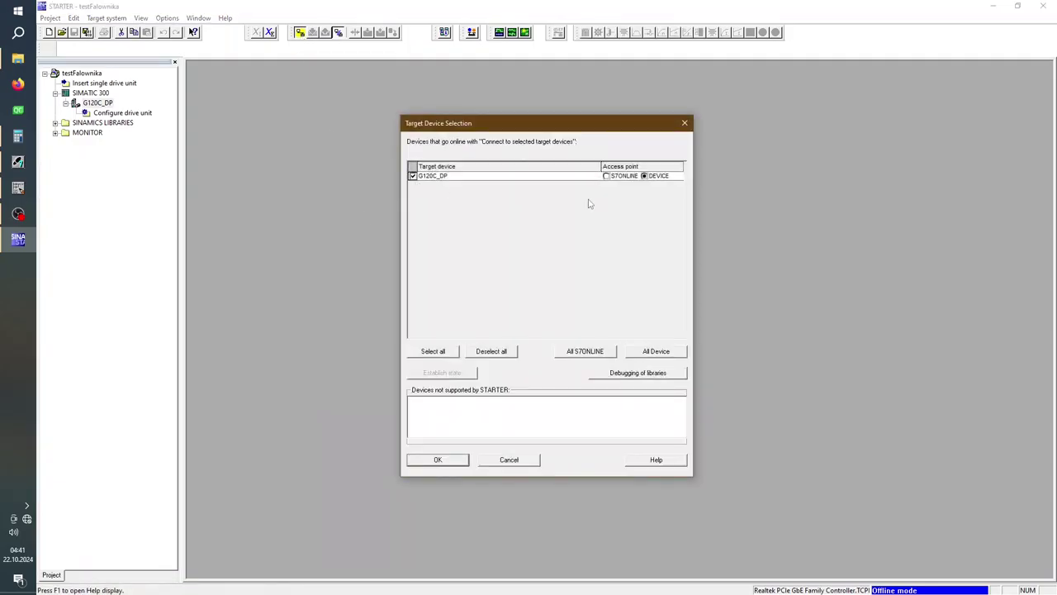
{"action": "left_click", "coordinate": [615, 177]}
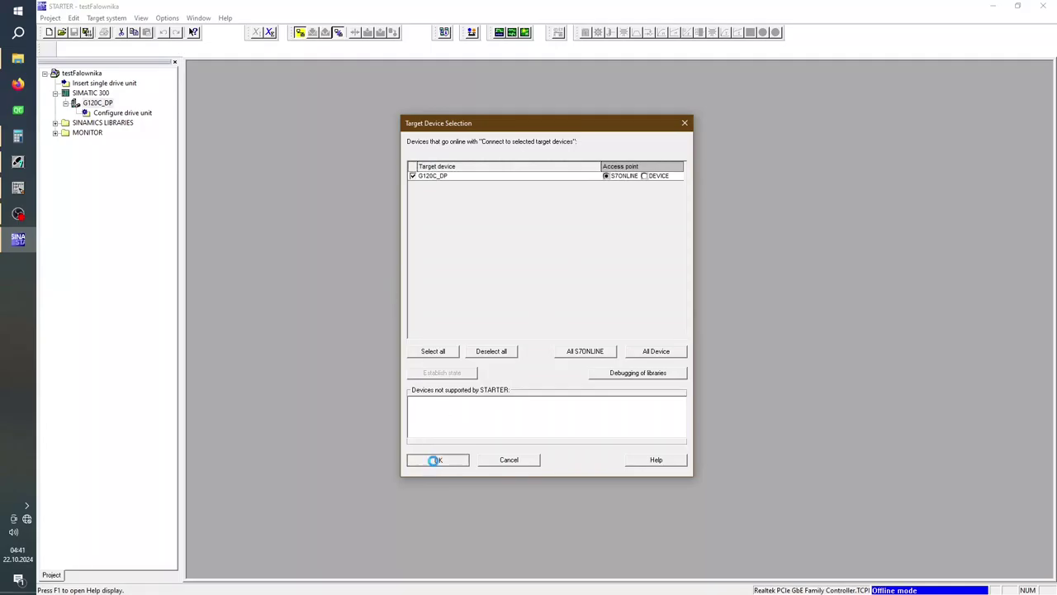
{"action": "left_click", "coordinate": [437, 460]}
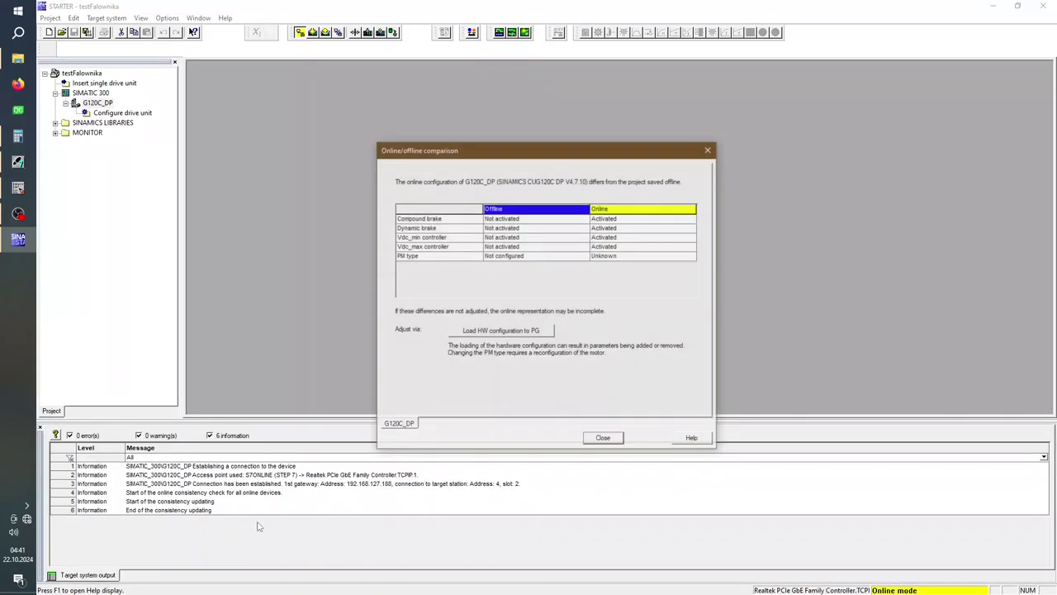
Step: Load the drive's hardware configuration to the PG, close the comparison, and open the Control_Unit's Configuration
{"action": "left_click", "coordinate": [510, 332]}
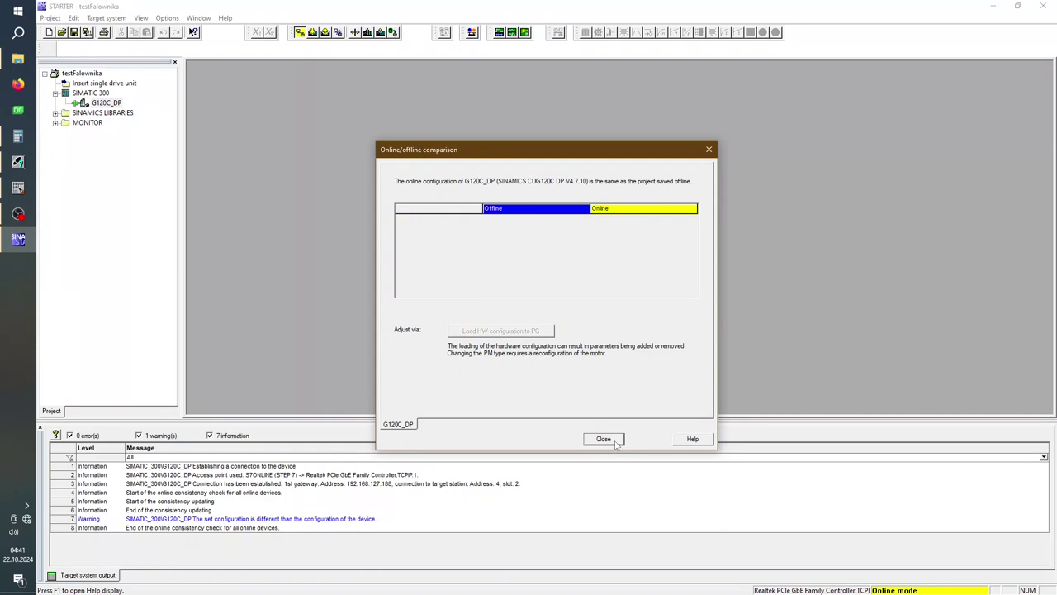
{"action": "left_click", "coordinate": [614, 443]}
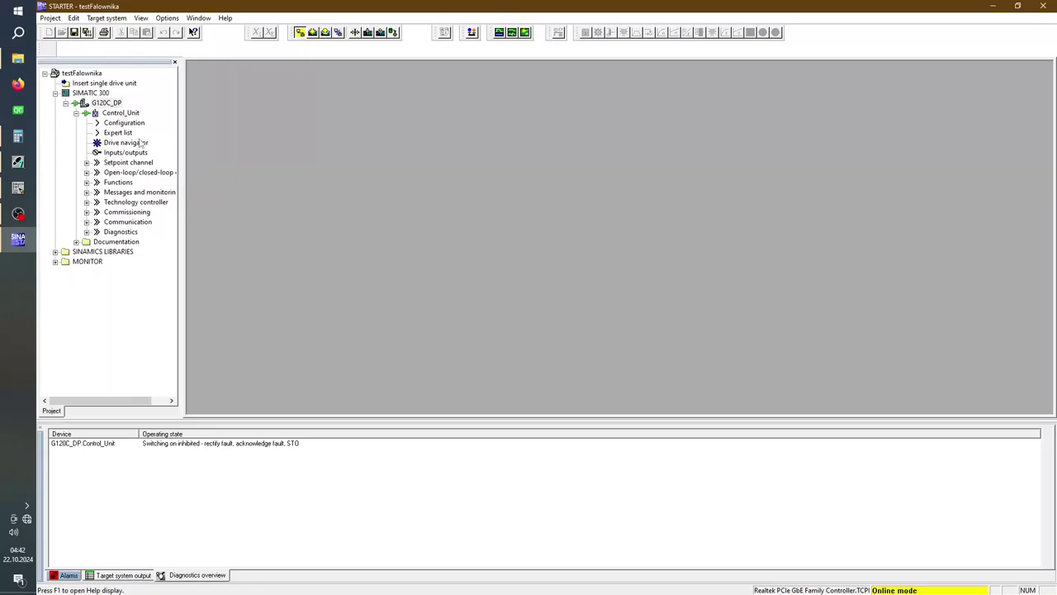
{"action": "double_click", "coordinate": [130, 125]}
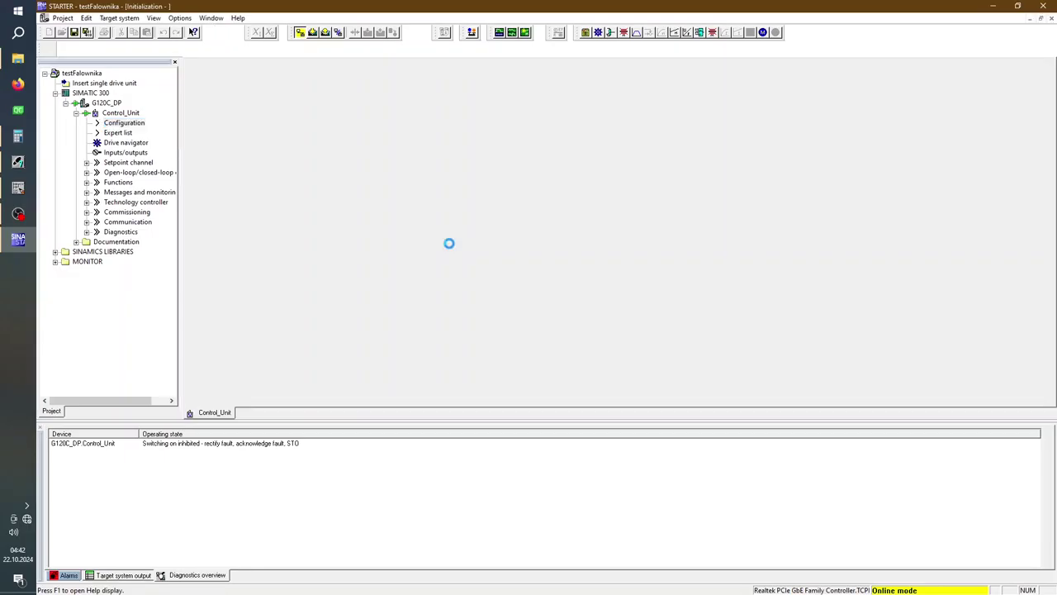
Step: Start the Control_Unit's configuration wizard and keep [1] Standard Drive Control (SDC) as the application class
{"action": "left_click", "coordinate": [426, 72]}
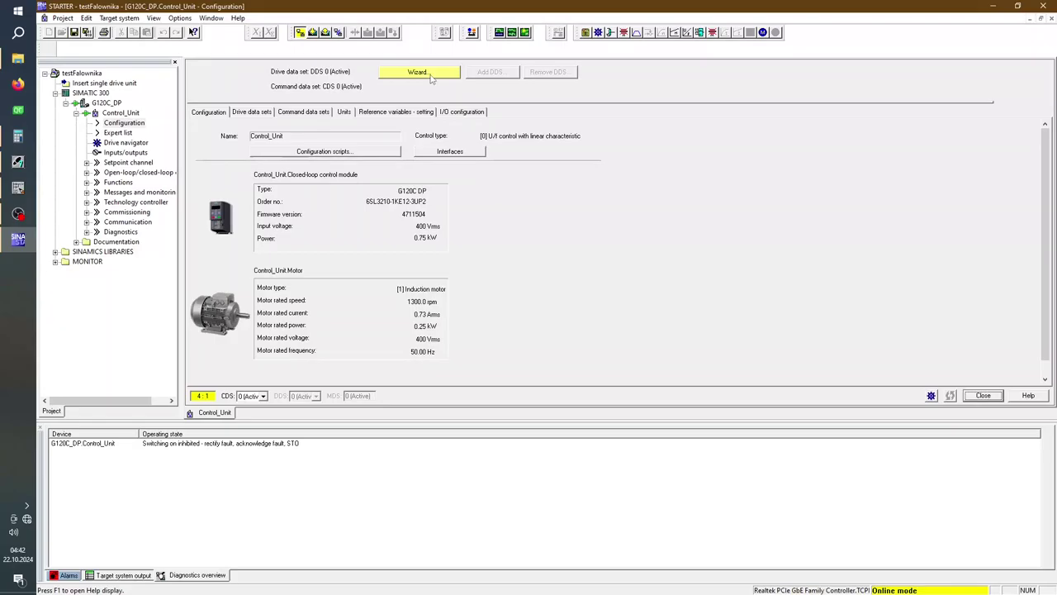
{"action": "left_click", "coordinate": [430, 75]}
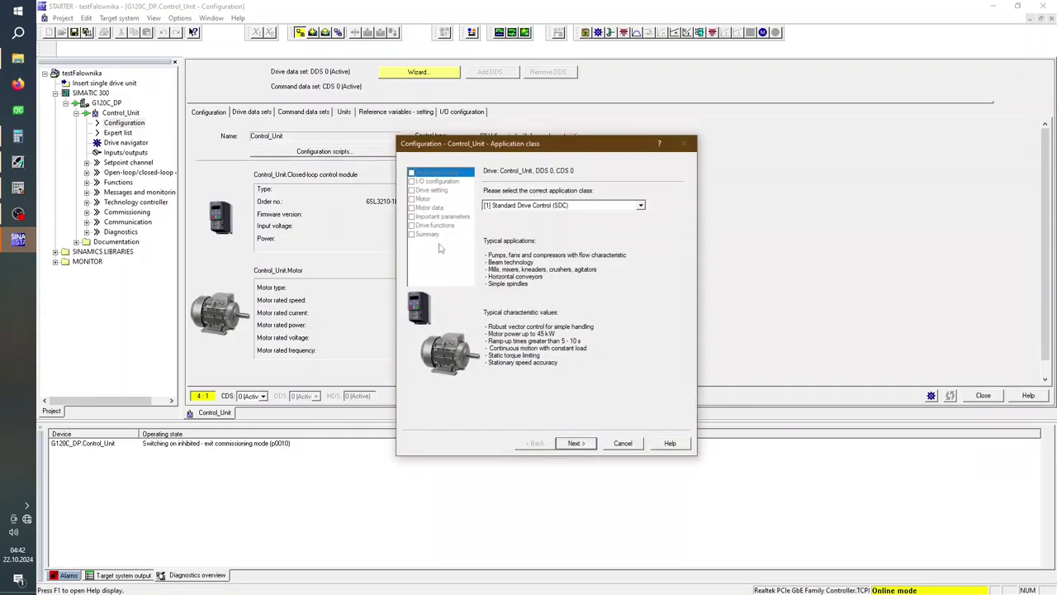
{"action": "left_click", "coordinate": [531, 207]}
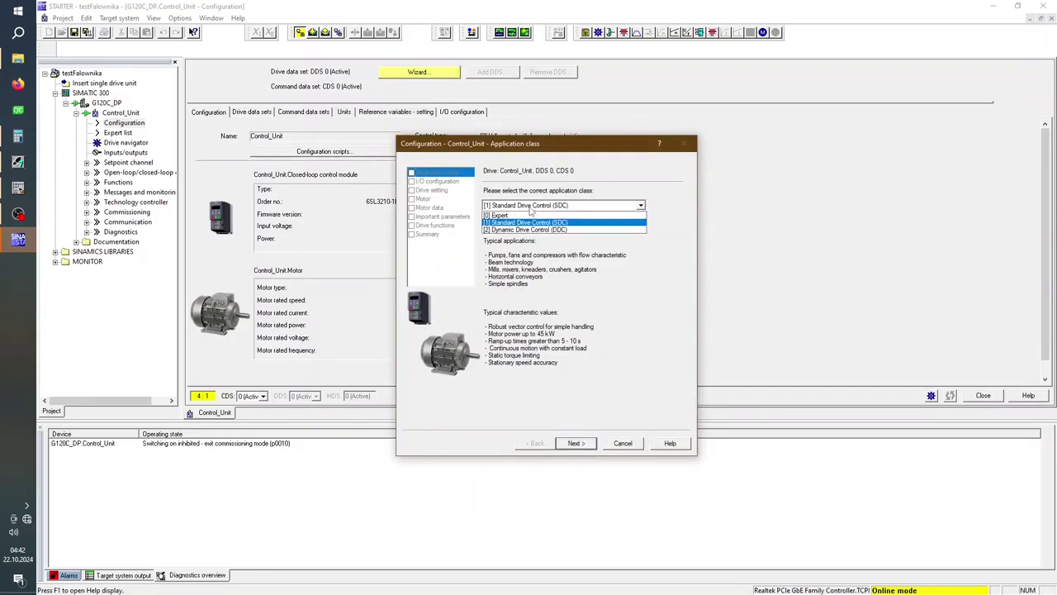
{"action": "left_click", "coordinate": [531, 211]}
{"action": "left_click", "coordinate": [576, 443]}
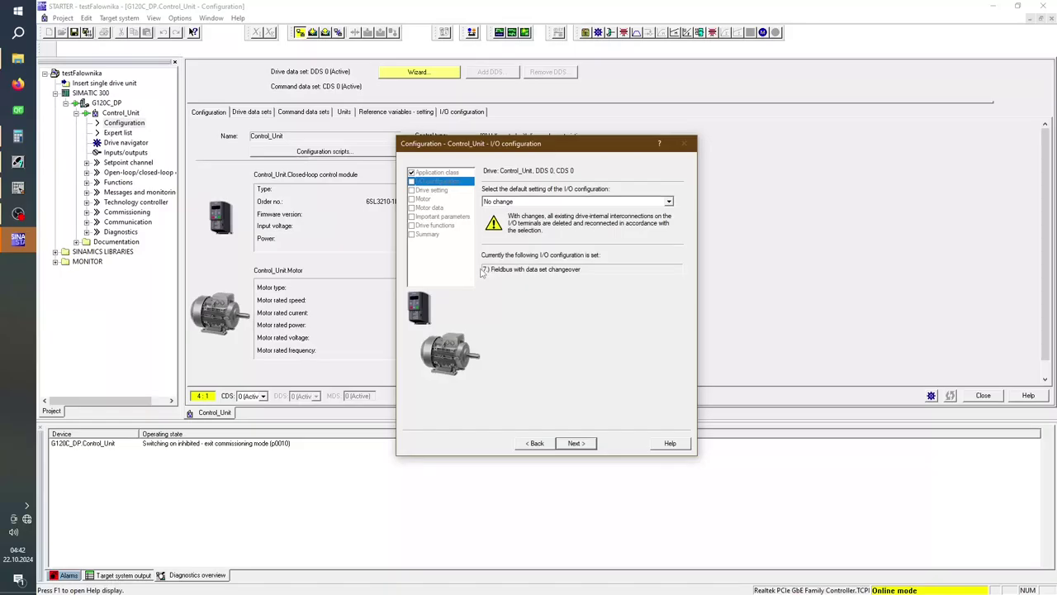
Step: Set the default I/O configuration to 7.) Fieldbus with data set changeover
{"action": "left_click", "coordinate": [668, 201]}
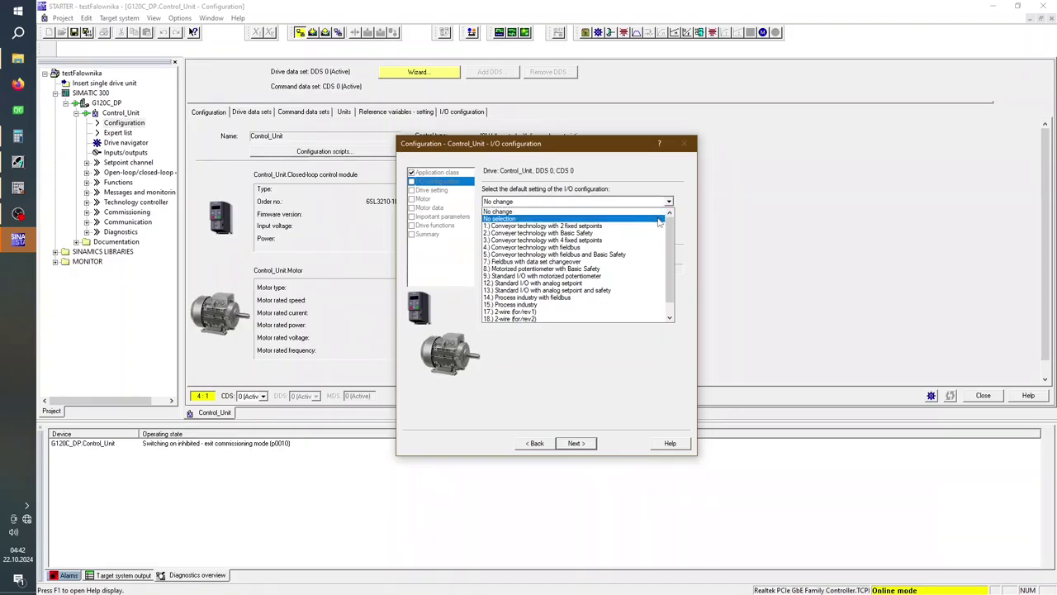
{"action": "left_click", "coordinate": [607, 261]}
{"action": "left_click", "coordinate": [576, 442]}
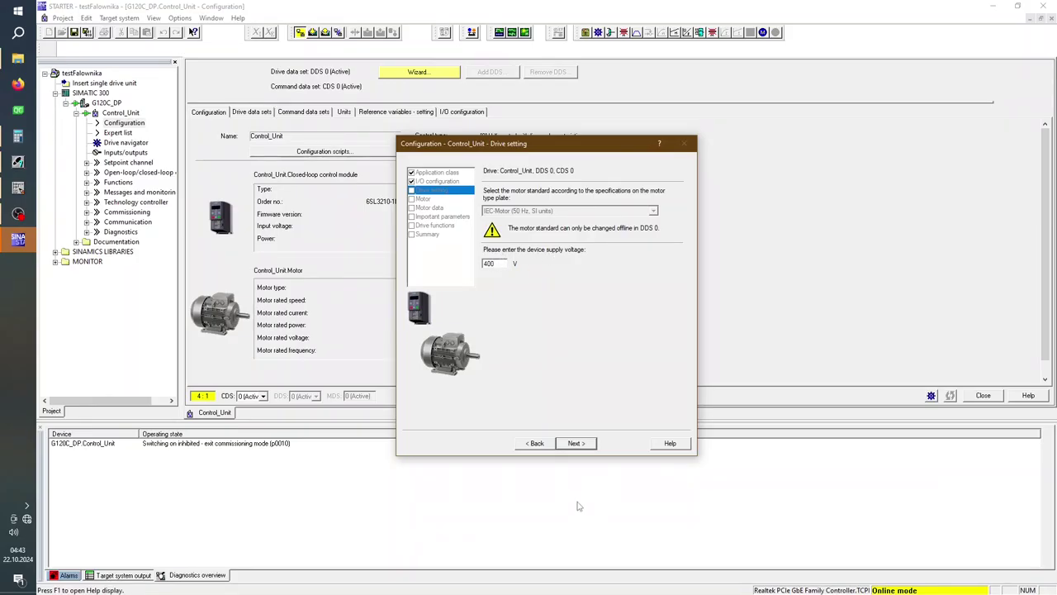
Step: Accept the 400 V supply voltage, the induction motor with manually entered data, and the star-connected motor's rated values
{"action": "left_click", "coordinate": [583, 442]}
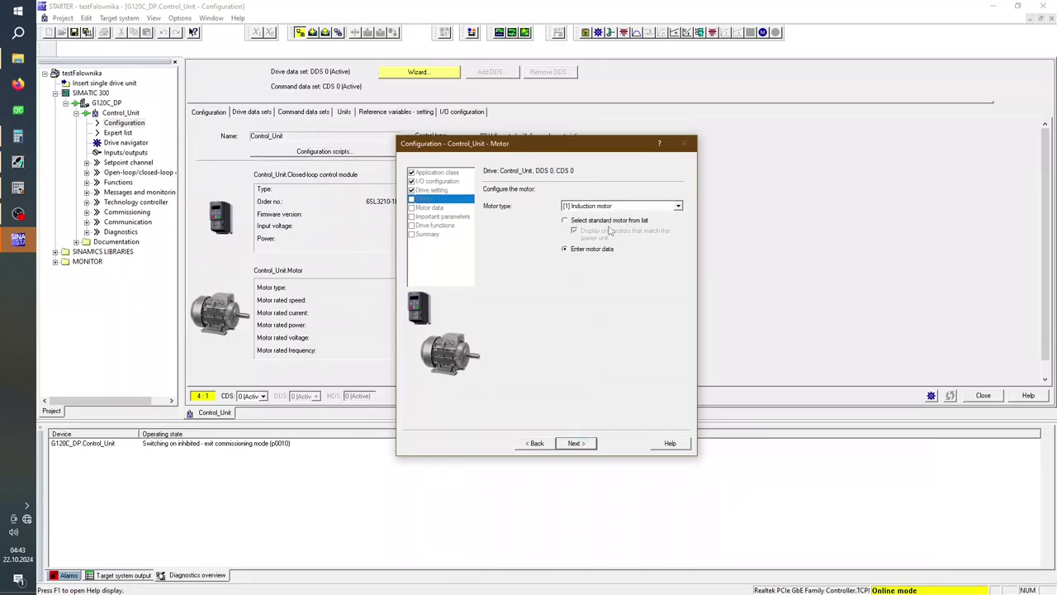
{"action": "left_click", "coordinate": [577, 443]}
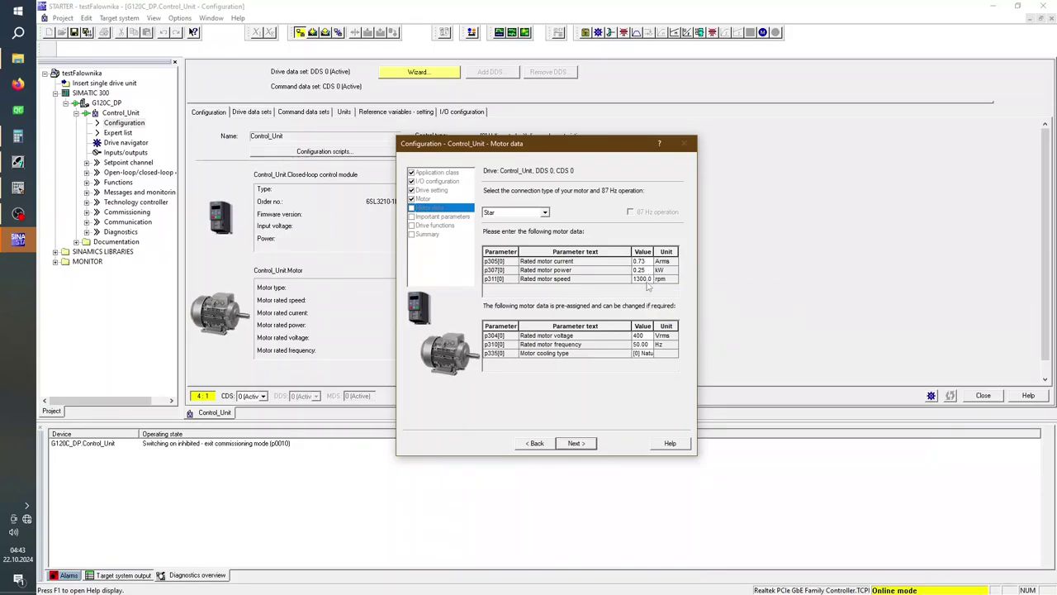
{"action": "left_click", "coordinate": [647, 354]}
{"action": "left_click", "coordinate": [576, 445]}
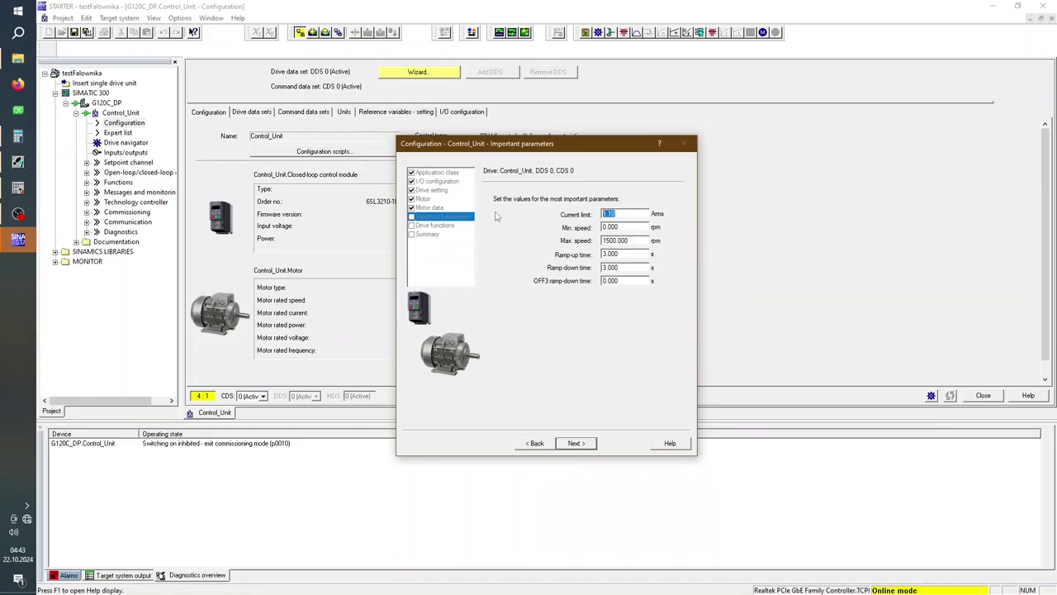
Step: Set the current limit to 2 Arms and both the ramp-up and ramp-down times to 6 s
{"action": "type", "text": "2"}
{"action": "left_click", "coordinate": [585, 446]}
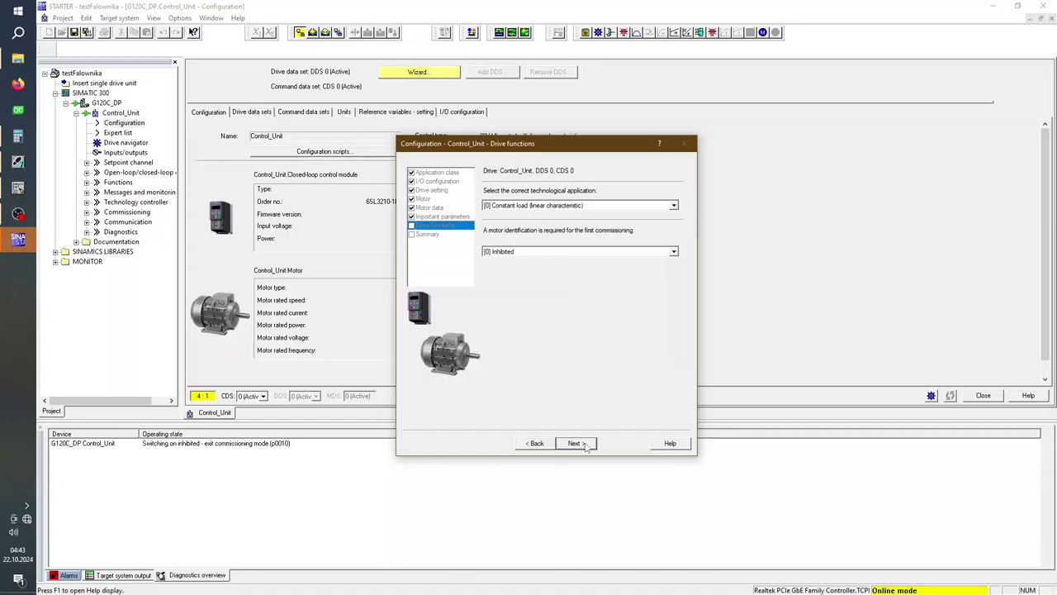
{"action": "left_click", "coordinate": [531, 444]}
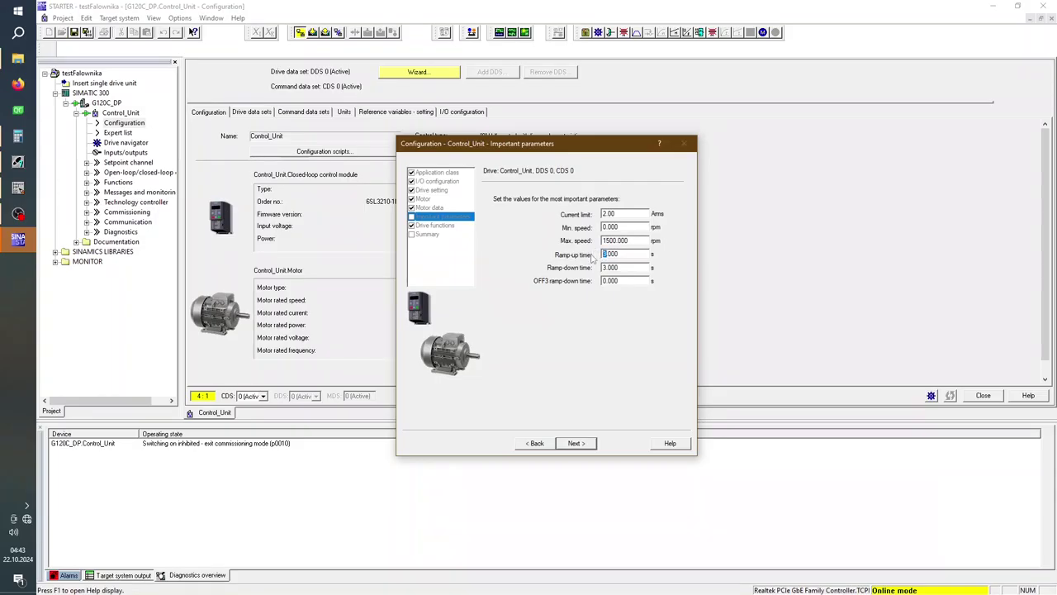
{"action": "type", "text": "6"}
{"action": "left_click", "coordinate": [604, 268]}
{"action": "type", "text": "6"}
{"action": "left_click", "coordinate": [575, 444]}
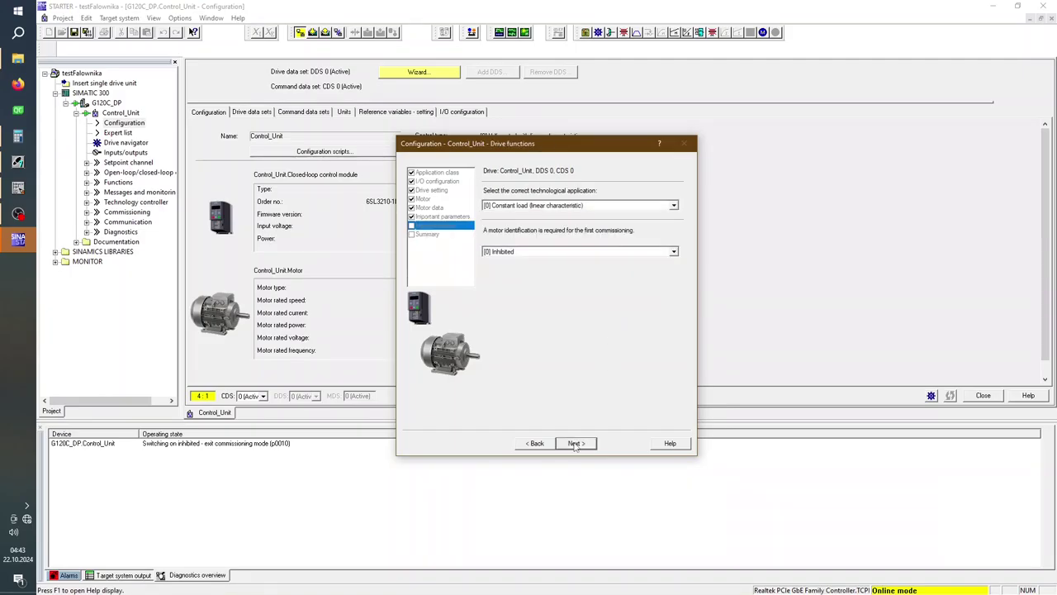
Step: Keep the technological application at constant load (linear characteristic) and the motor identification at [0] Inhibited
{"action": "left_click", "coordinate": [517, 207]}
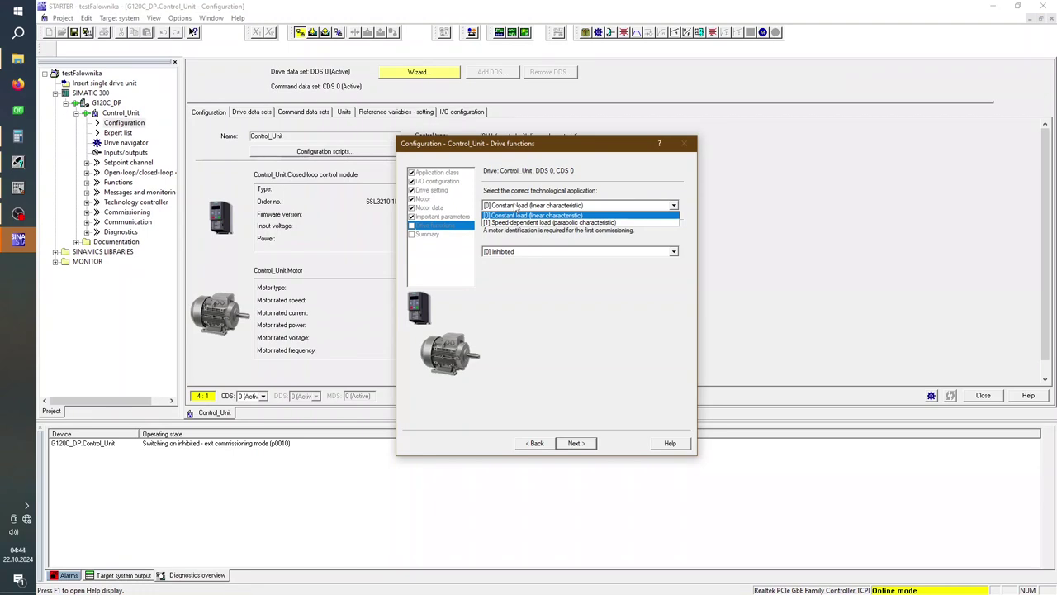
{"action": "left_click", "coordinate": [516, 205]}
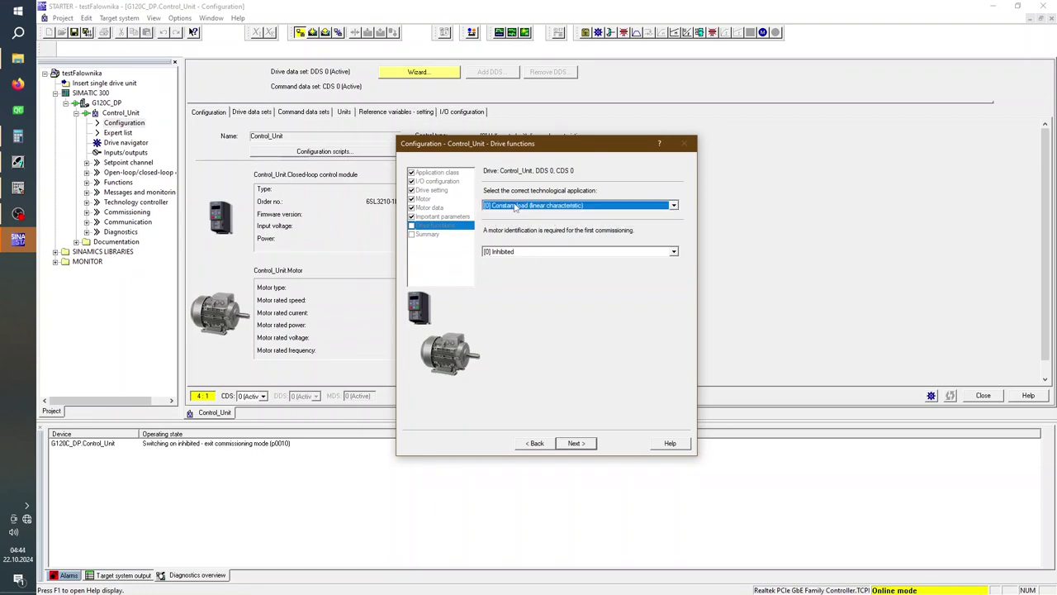
{"action": "left_click", "coordinate": [548, 252]}
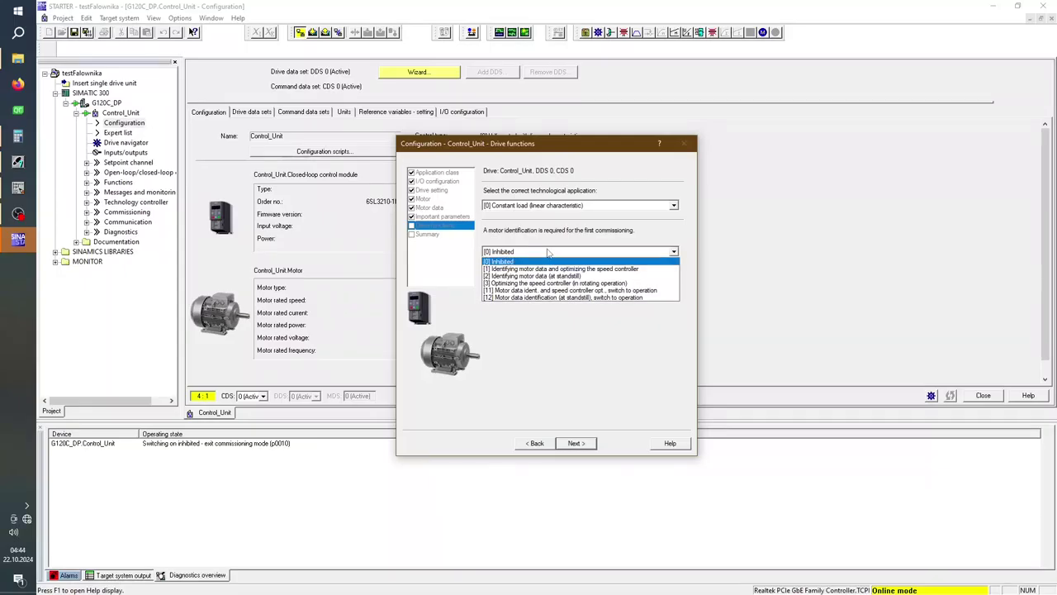
{"action": "left_click", "coordinate": [548, 253]}
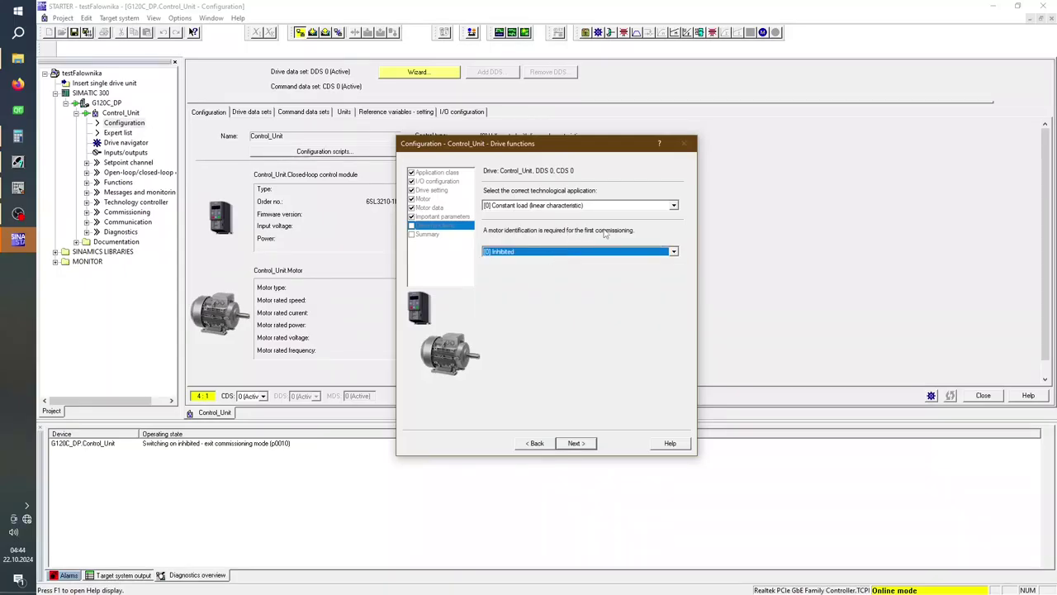
{"action": "left_click", "coordinate": [591, 444]}
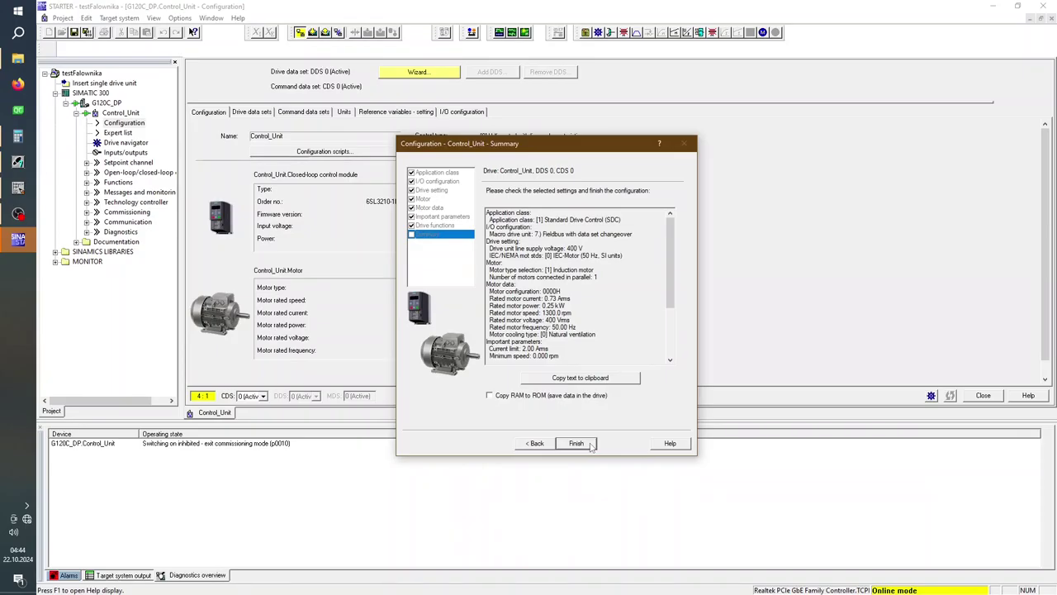
Step: Finish the wizard with the data copied from RAM to ROM, and acknowledge the drive's fieldbus setpoint timeout fault
{"action": "left_click", "coordinate": [534, 400]}
{"action": "left_click", "coordinate": [577, 443]}
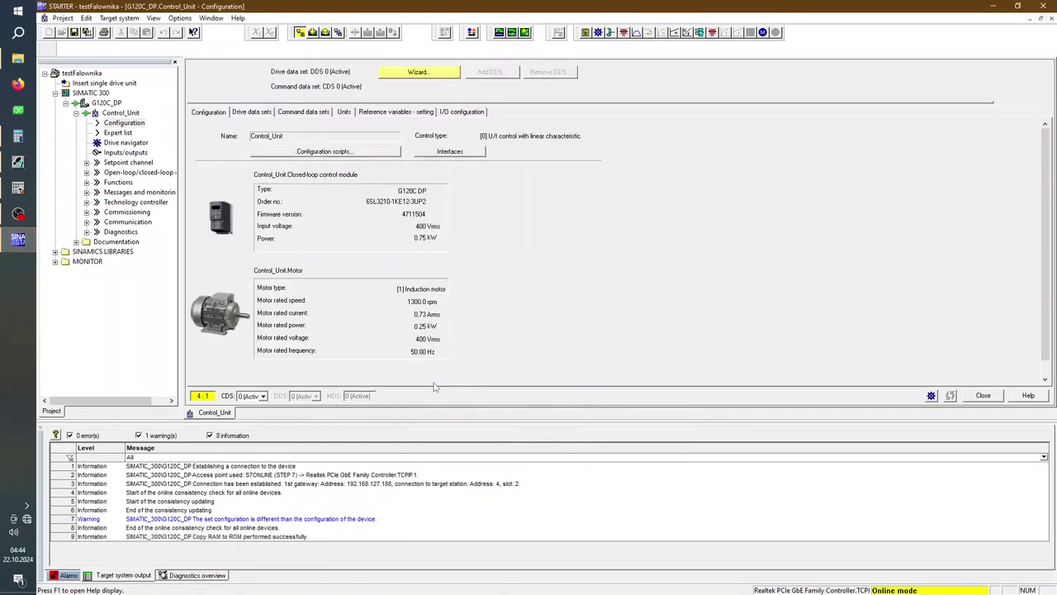
{"action": "left_click", "coordinate": [63, 575]}
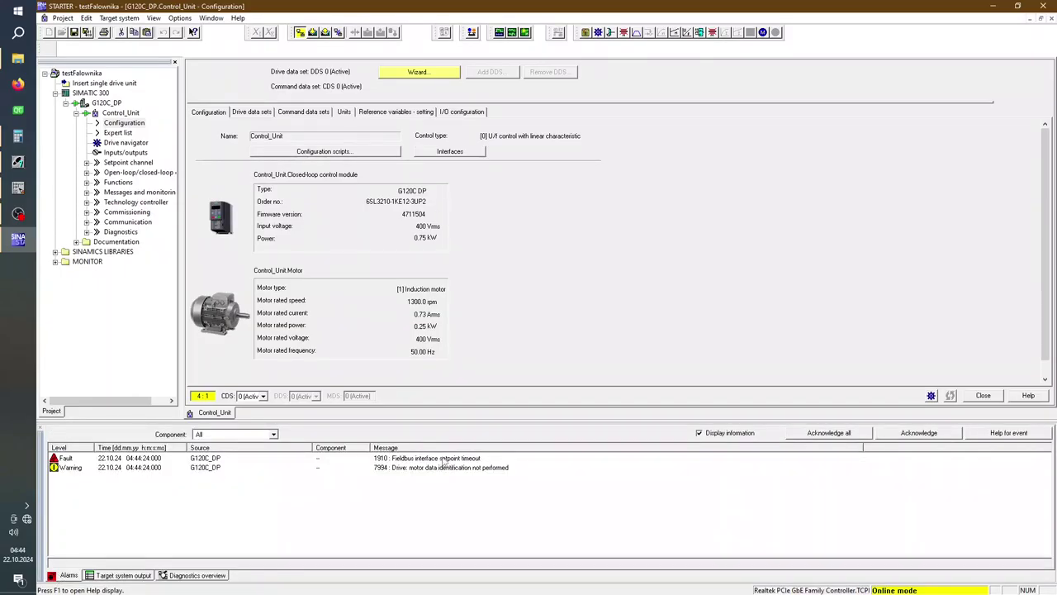
{"action": "left_click", "coordinate": [931, 434]}
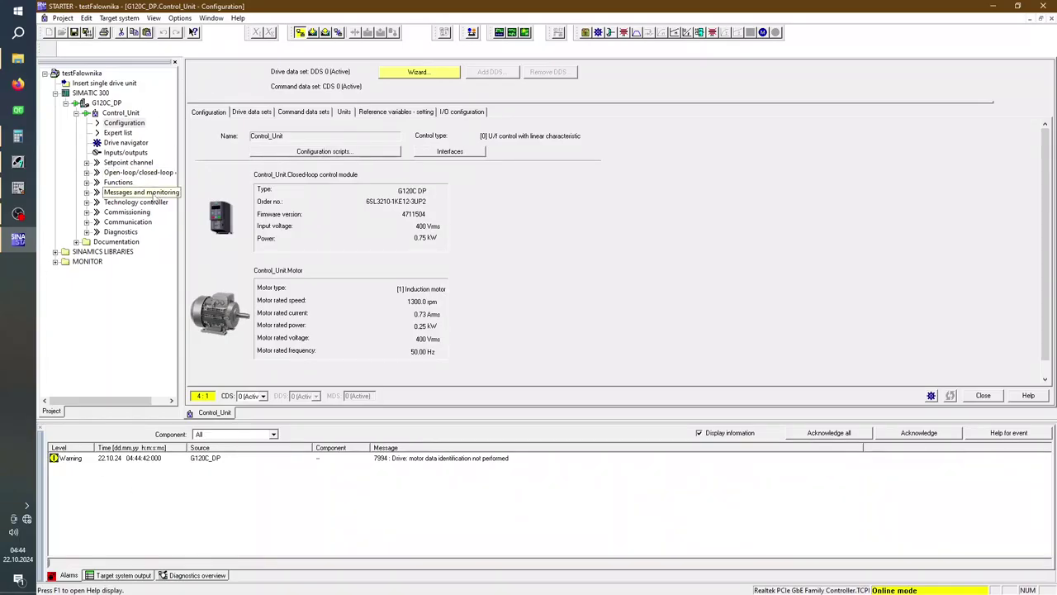
Step: Open the drive's PROFIBUS communication settings and review the receive direction's telegram configuration
{"action": "double_click", "coordinate": [97, 222]}
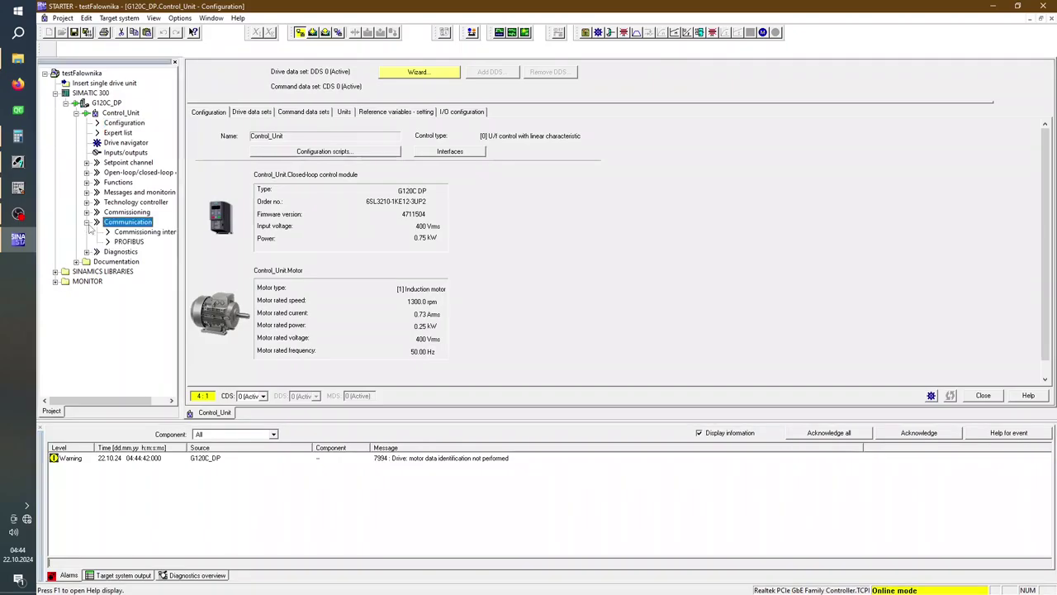
{"action": "left_click", "coordinate": [120, 241]}
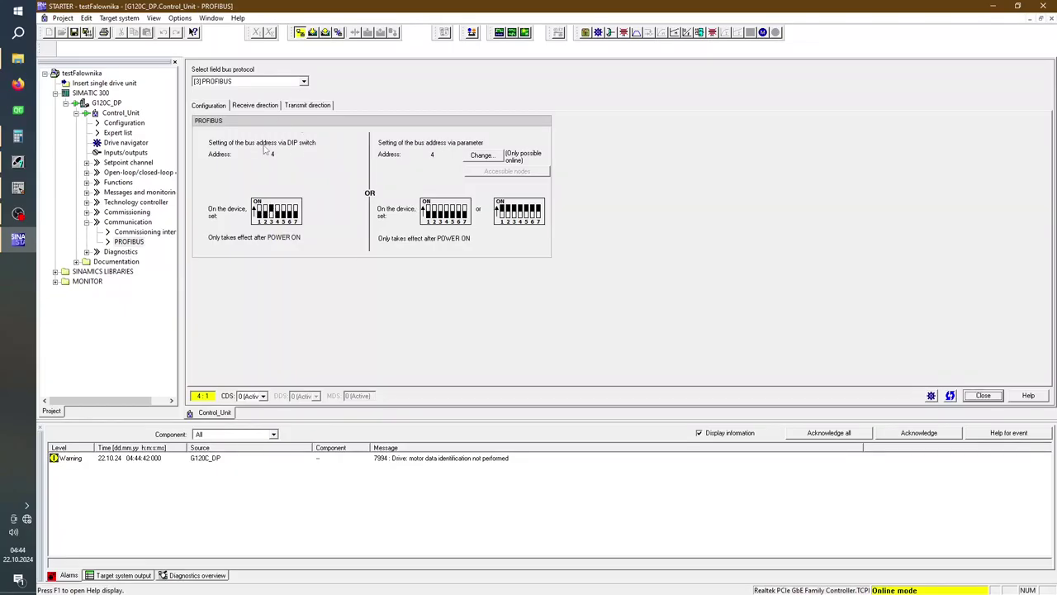
{"action": "left_click", "coordinate": [253, 105]}
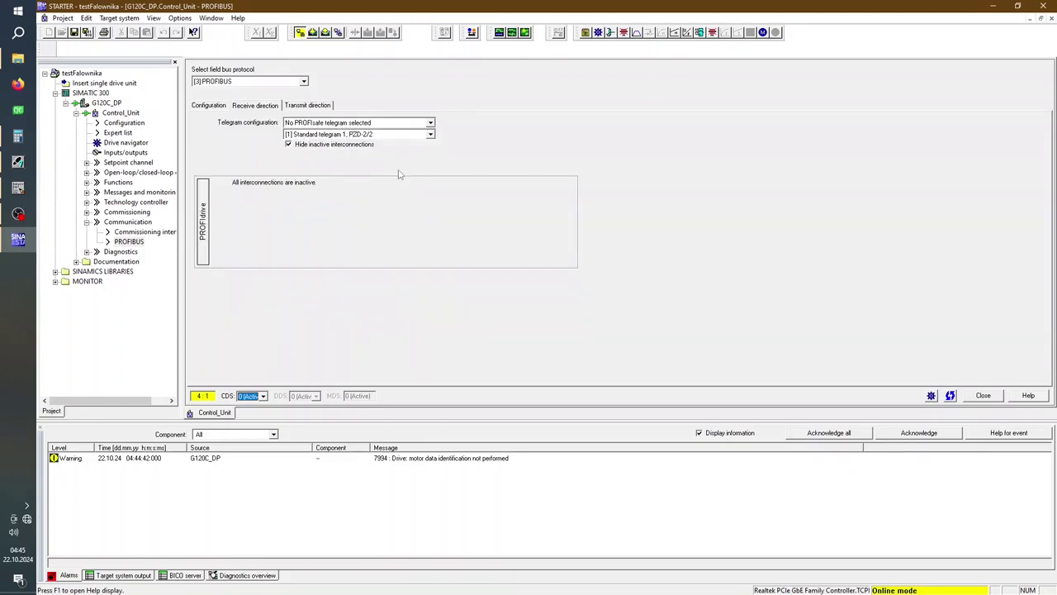
{"action": "left_click", "coordinate": [344, 125]}
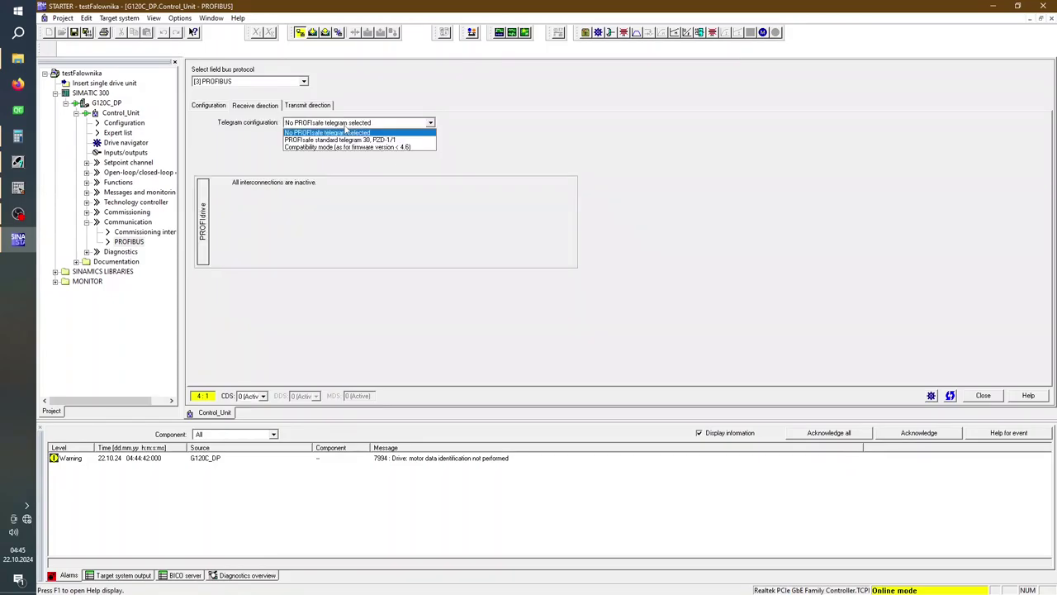
{"action": "left_click", "coordinate": [347, 130]}
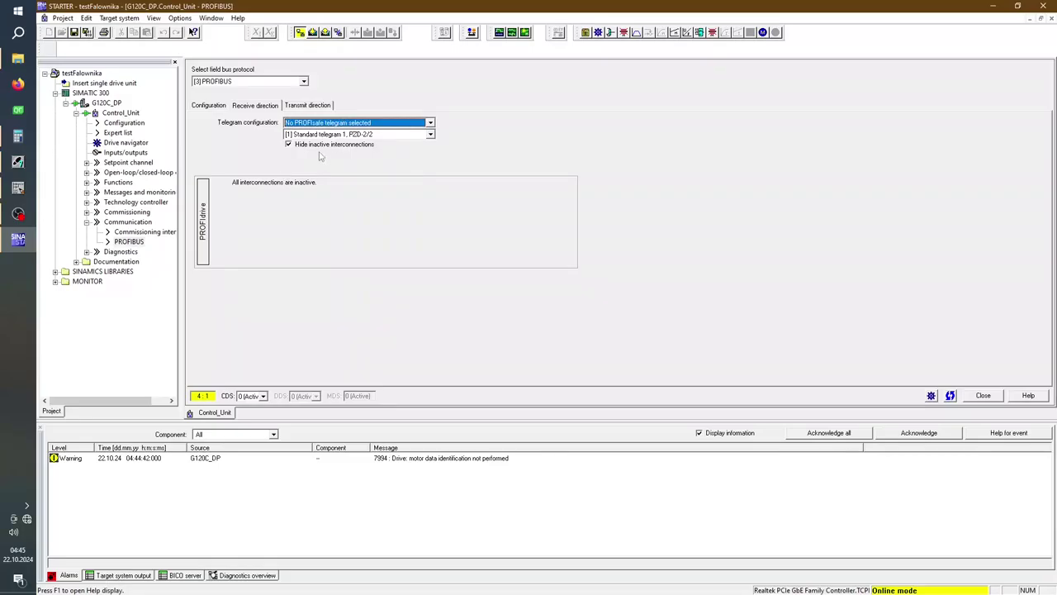
{"action": "key", "text": "shift+Tab"}
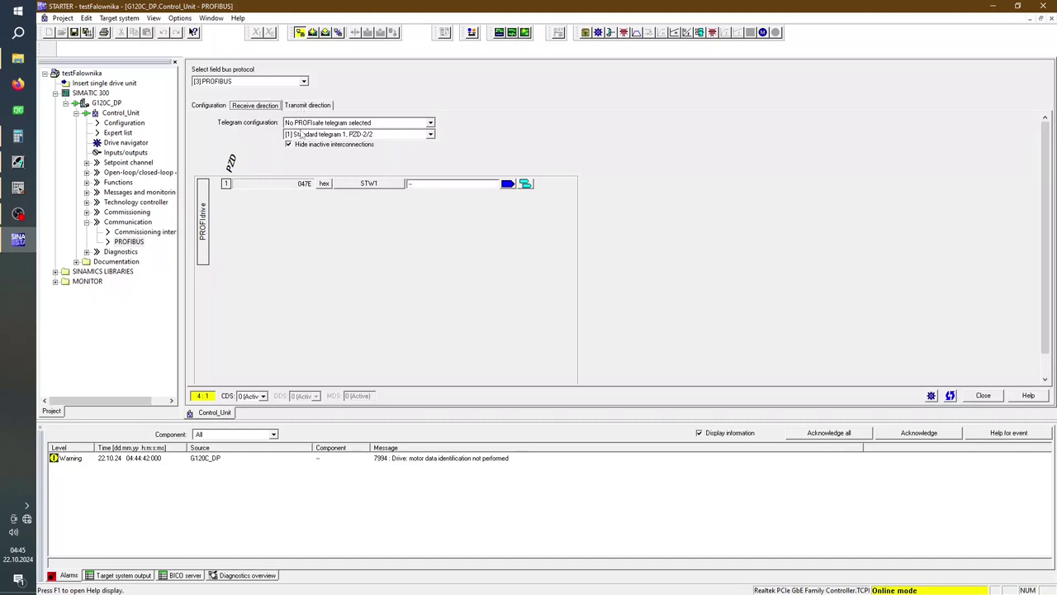
Step: Examine the bit diagnostics of the received control word STW1 and close them
{"action": "left_click", "coordinate": [370, 187]}
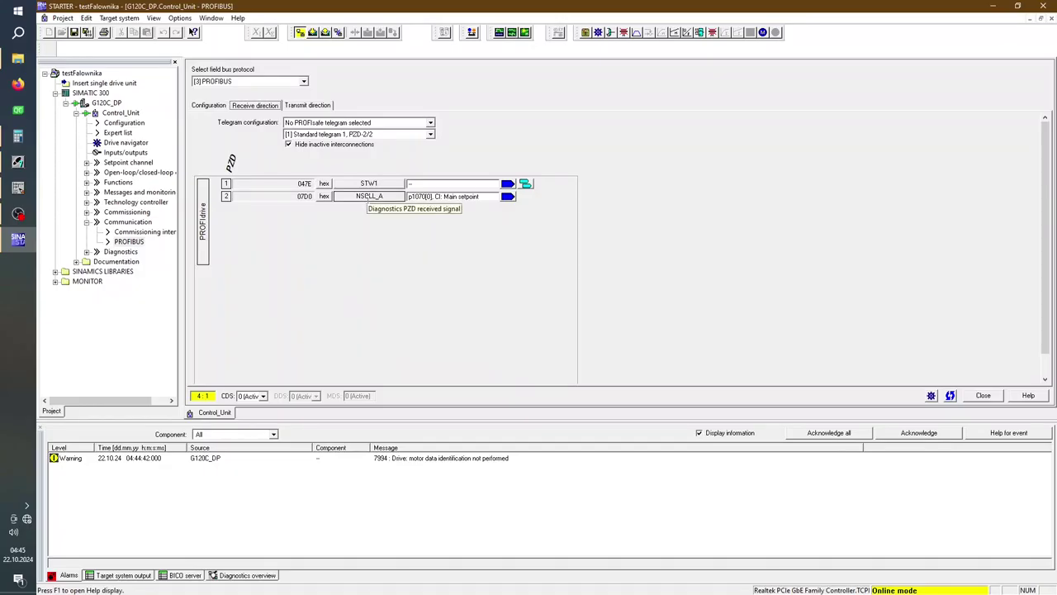
{"action": "left_click", "coordinate": [508, 185]}
{"action": "left_click", "coordinate": [486, 236]}
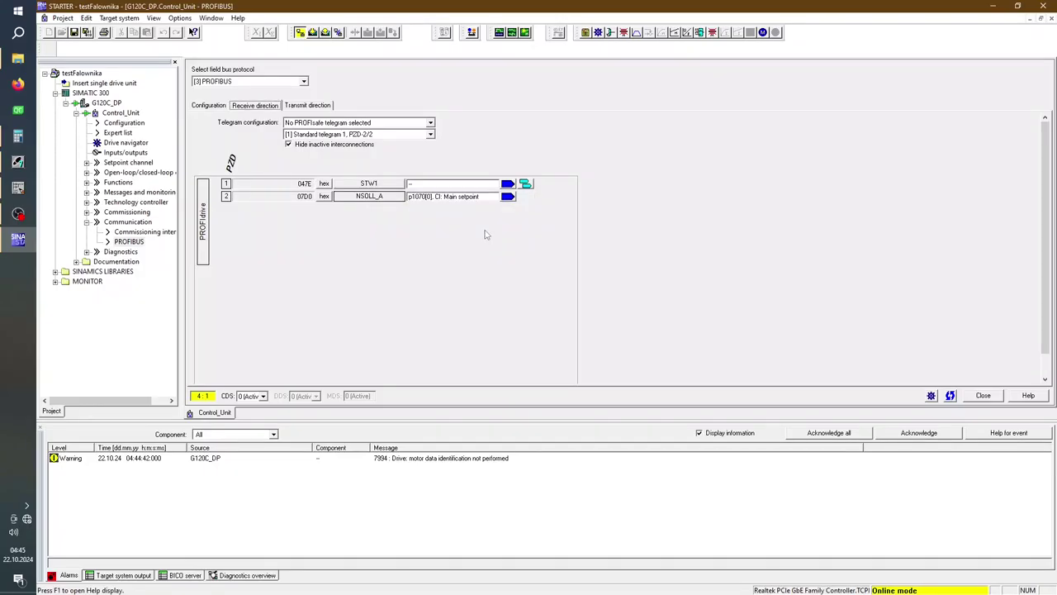
{"action": "left_click", "coordinate": [372, 184]}
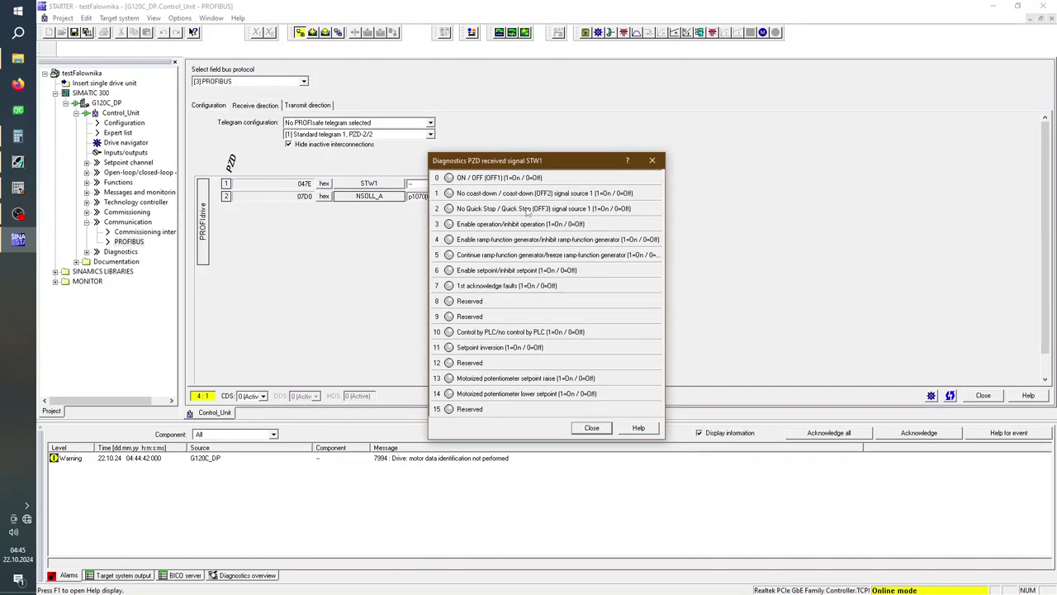
{"action": "left_click_drag", "start_coordinate": [502, 158], "coordinate": [615, 128]}
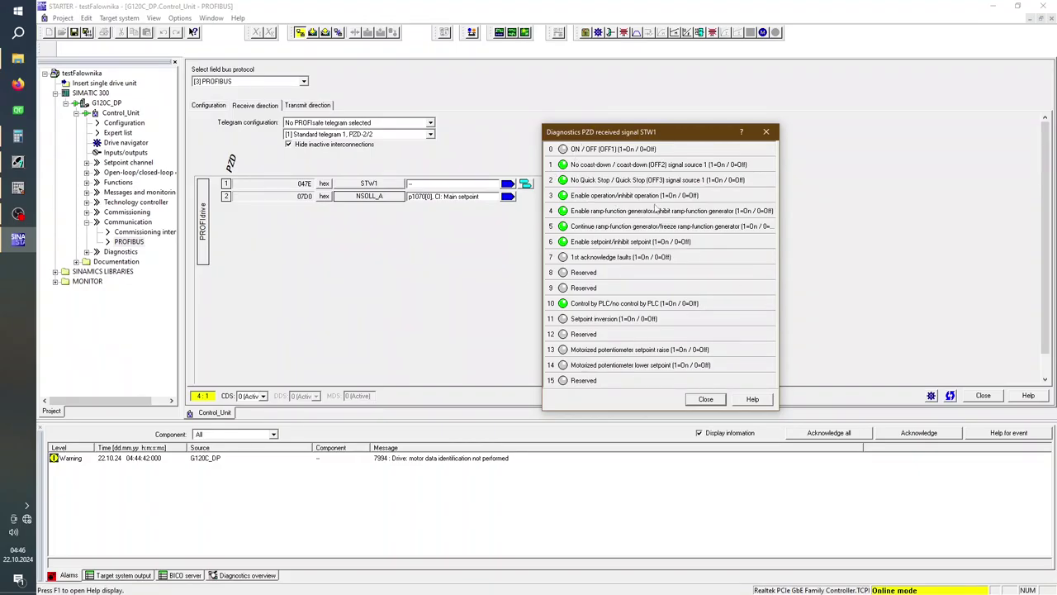
{"action": "left_click", "coordinate": [705, 399]}
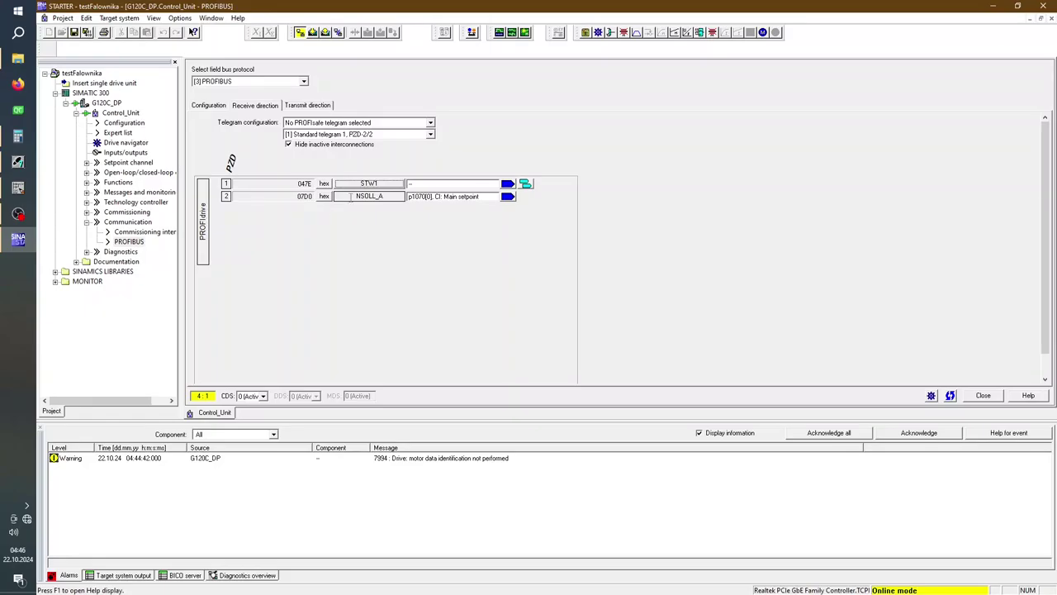
Step: Examine the bit diagnostics of the status word ZSW1 in the transmit direction and close them
{"action": "left_click", "coordinate": [307, 106]}
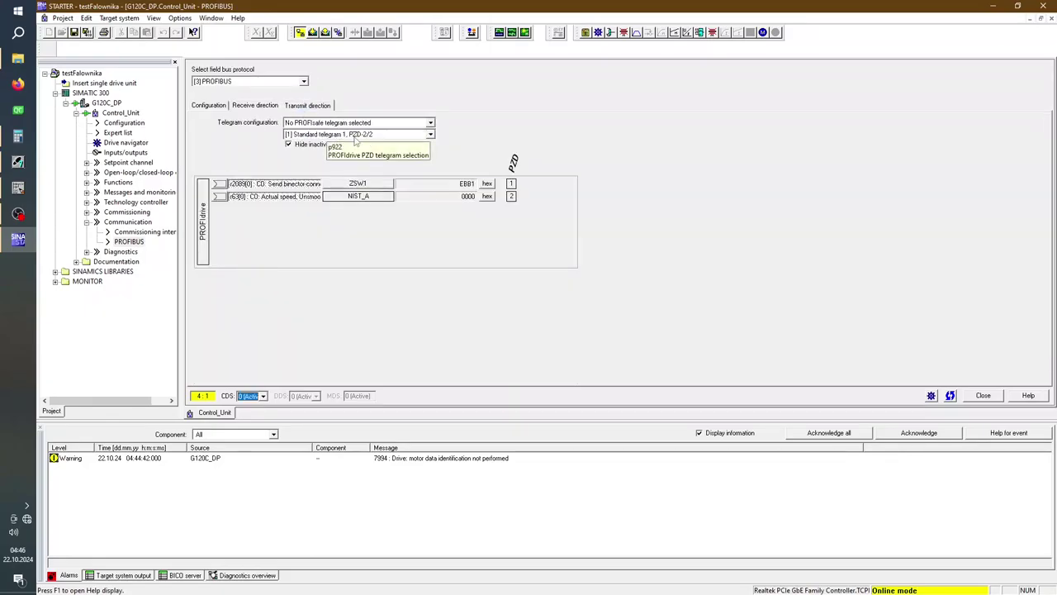
{"action": "left_click", "coordinate": [384, 188]}
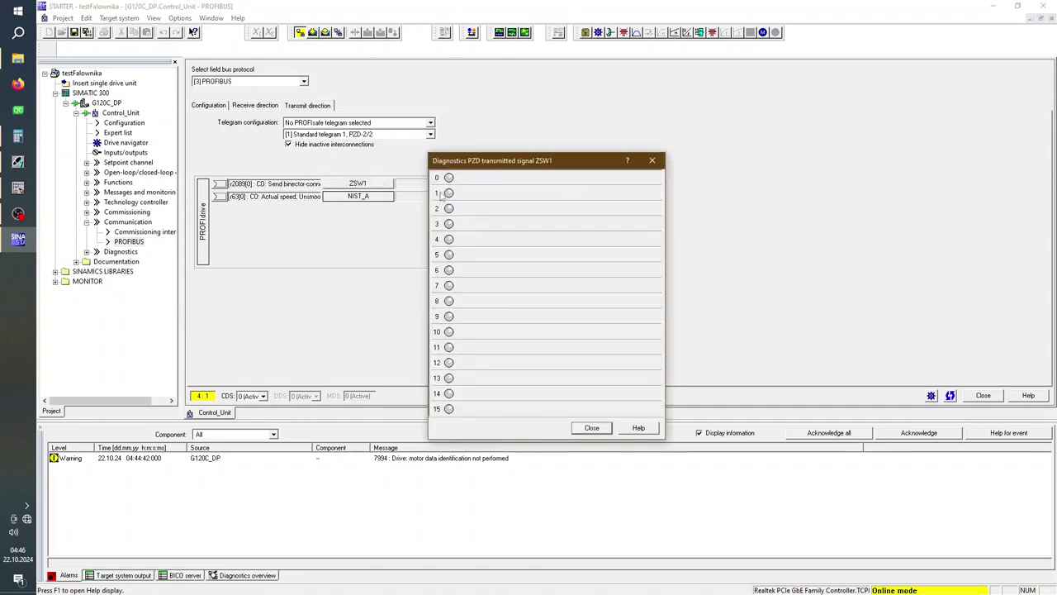
{"action": "left_click_drag", "start_coordinate": [569, 164], "coordinate": [600, 142]}
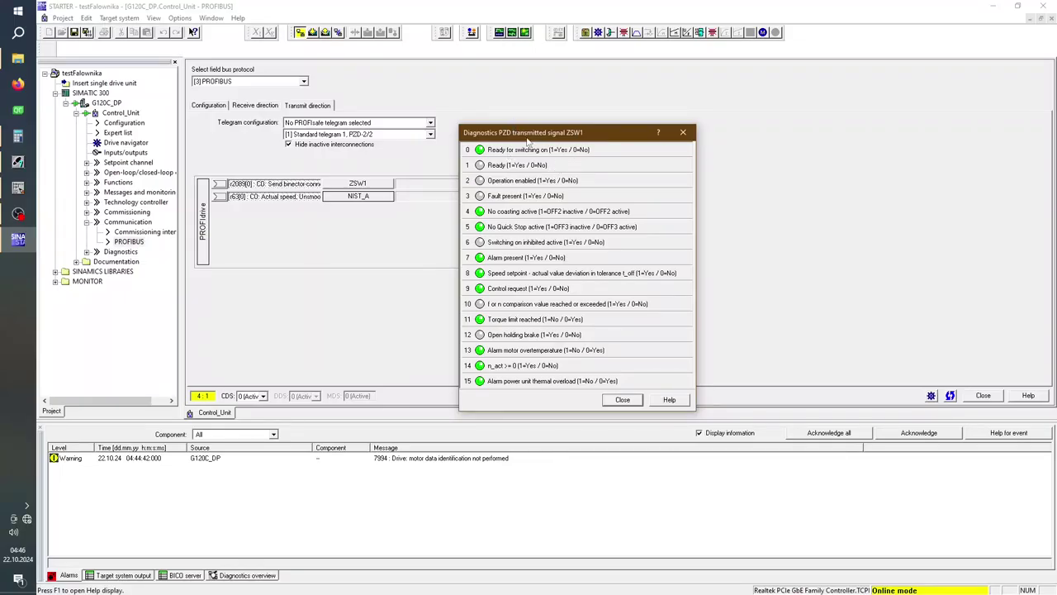
{"action": "left_click", "coordinate": [628, 403]}
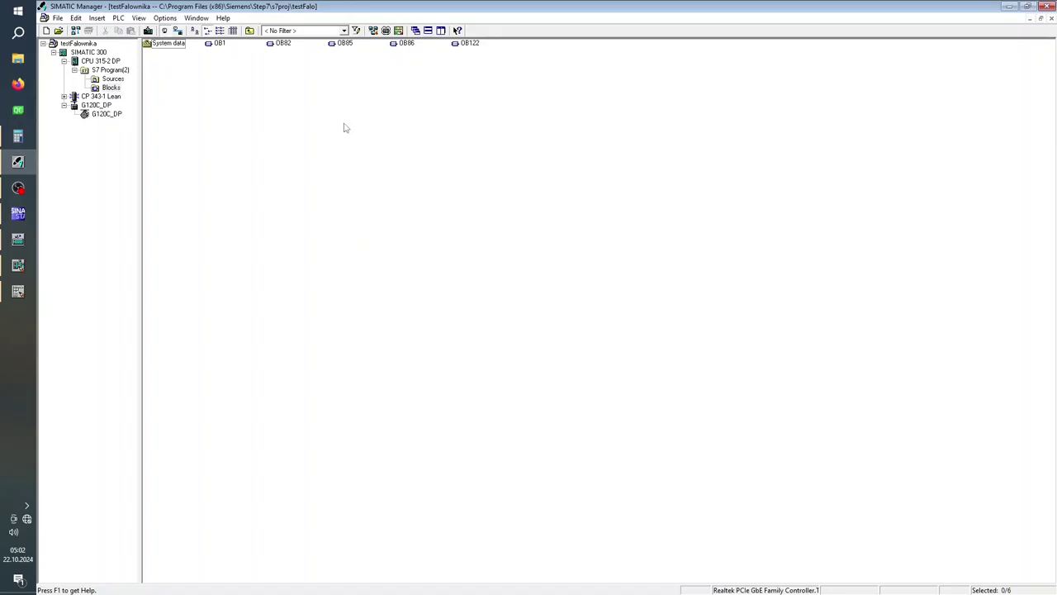
{"action": "right_click", "coordinate": [297, 81]}
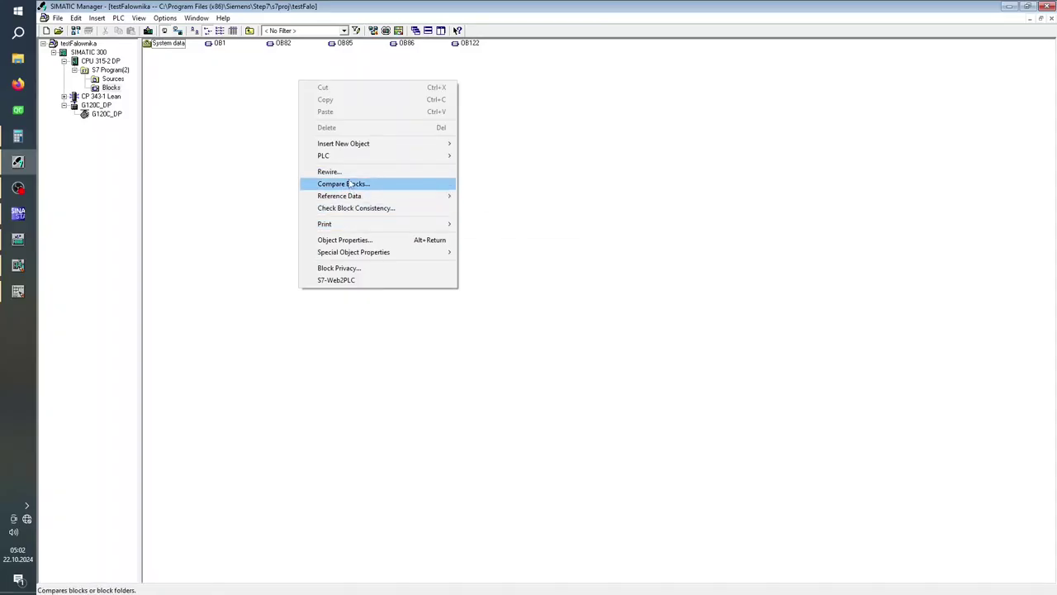
{"action": "mouse_move", "coordinate": [346, 143]}
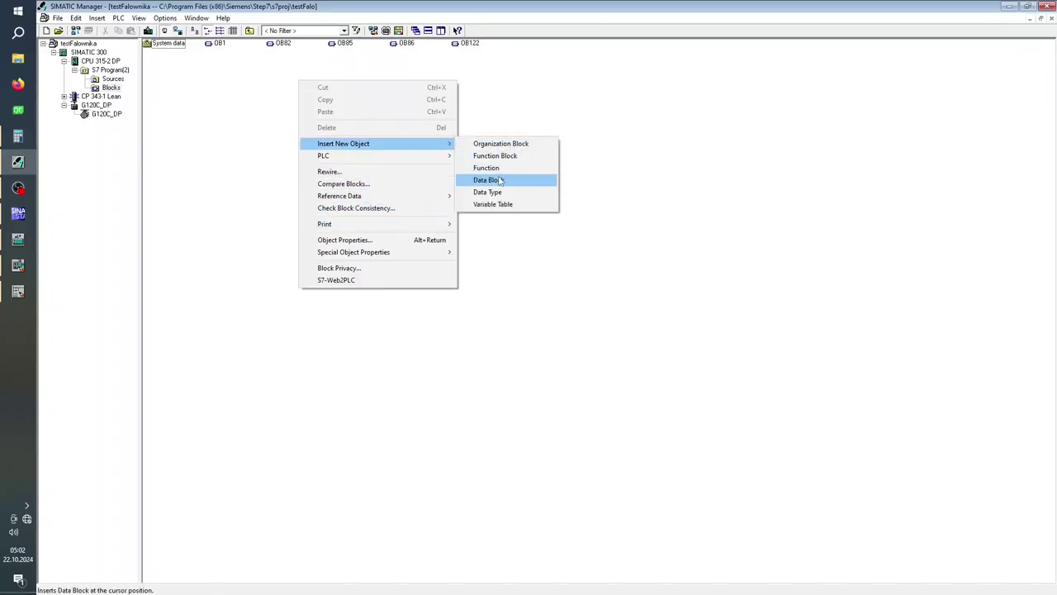
{"action": "left_click", "coordinate": [499, 180]}
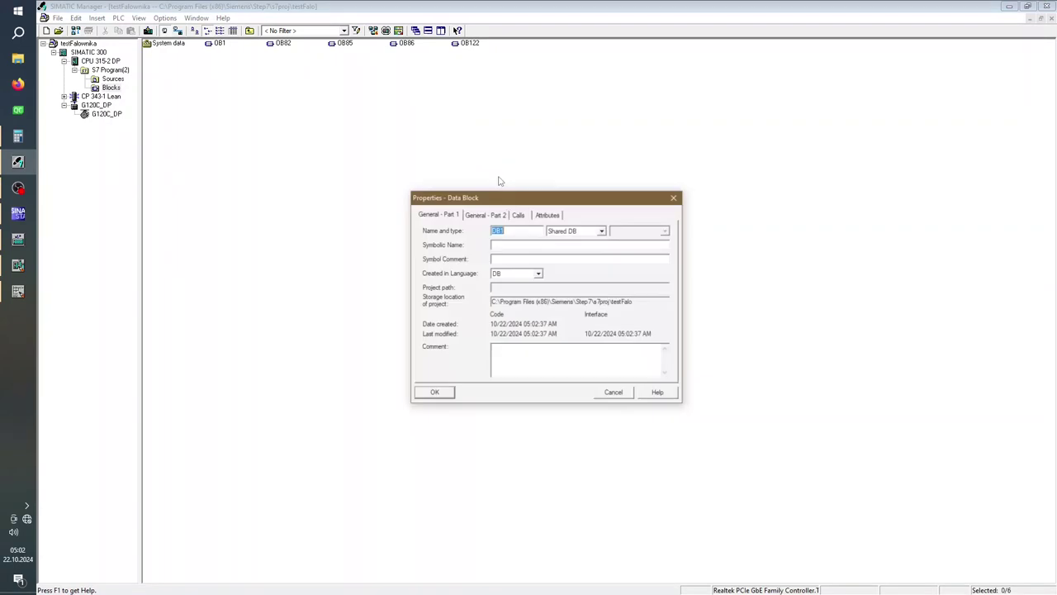
{"action": "left_click", "coordinate": [668, 202]}
Step: Insert a new data type in the Blocks folder with read_data as both its symbolic name and symbol comment
{"action": "right_click", "coordinate": [441, 109]}
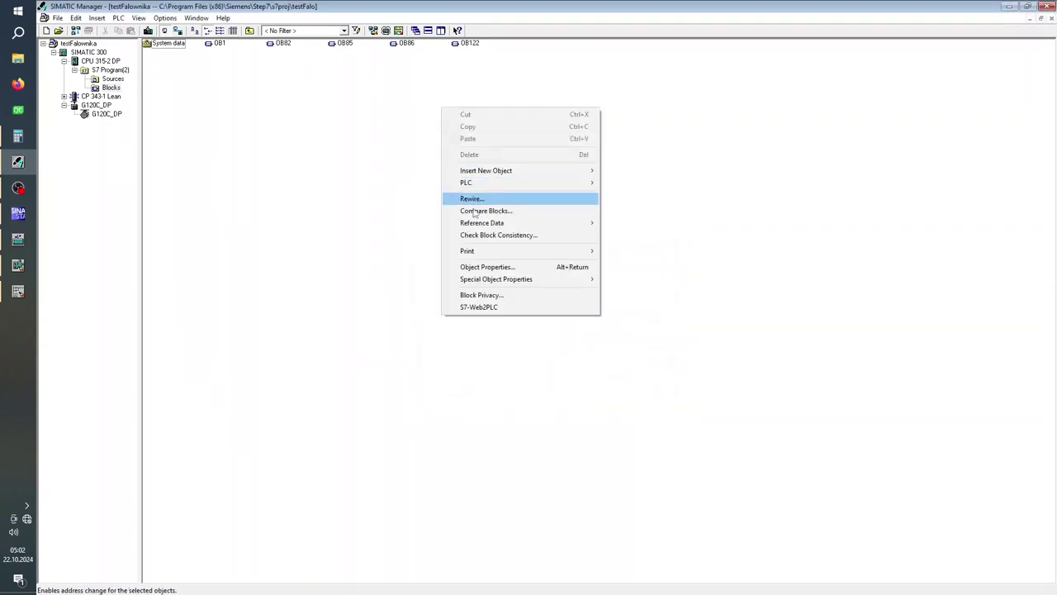
{"action": "mouse_move", "coordinate": [479, 172]}
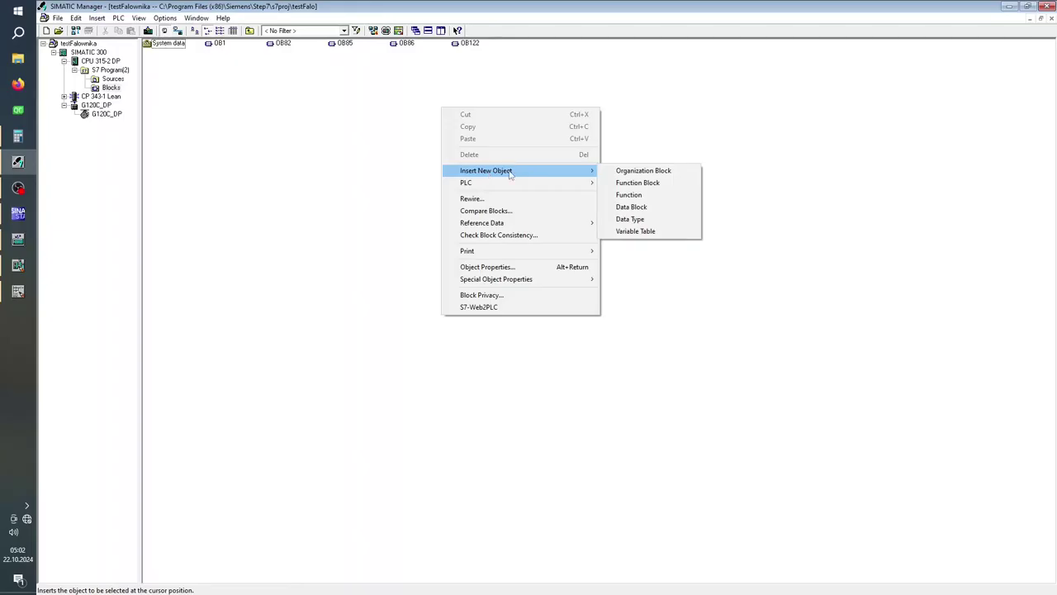
{"action": "left_click", "coordinate": [634, 220]}
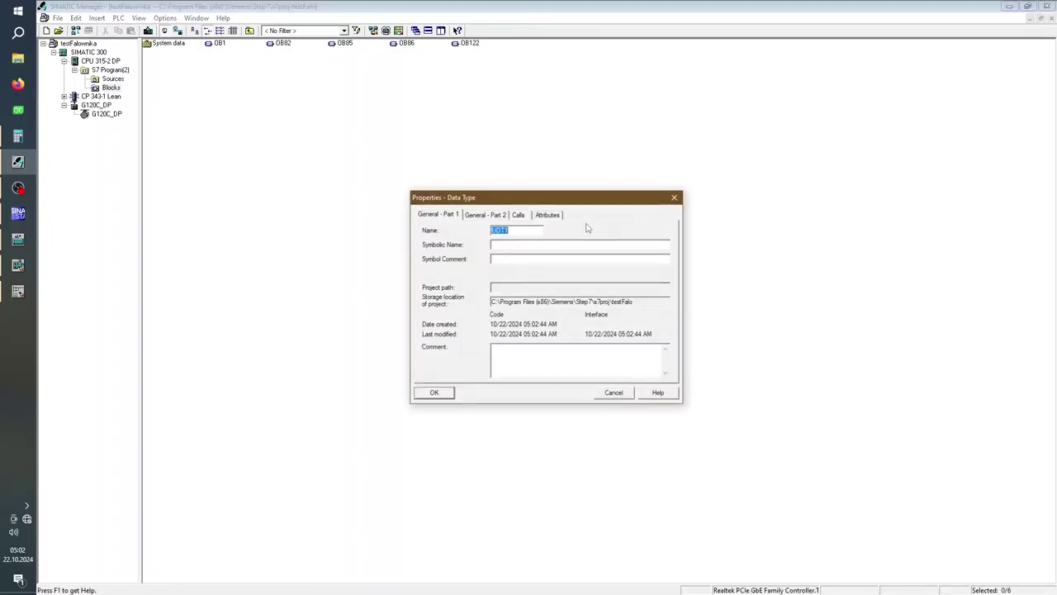
{"action": "left_click", "coordinate": [506, 259]}
{"action": "type", "text": "rea"}
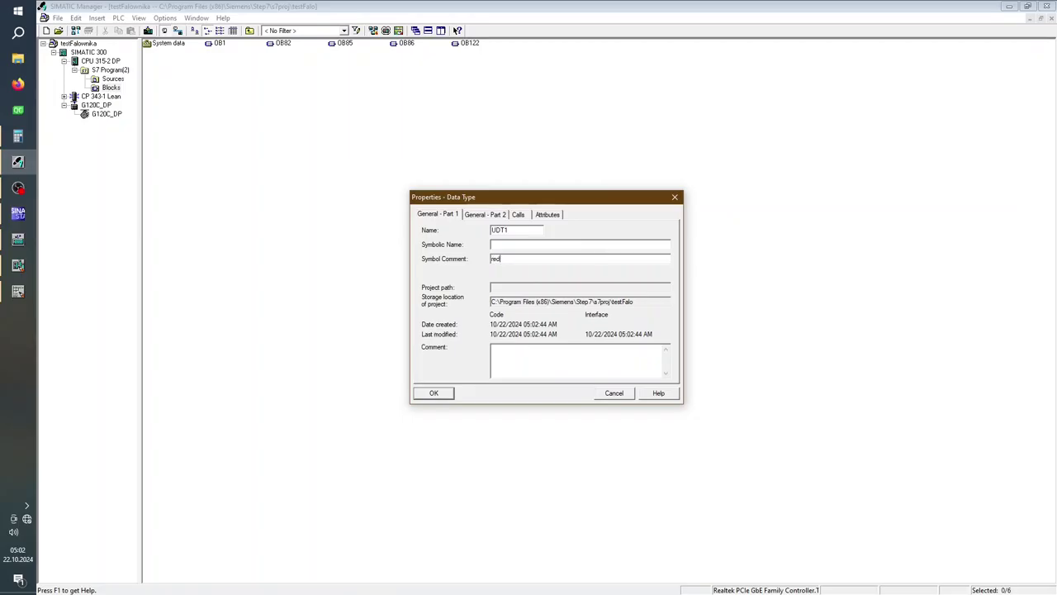
{"action": "type", "text": "d_data"}
{"action": "double_click", "coordinate": [526, 257]}
{"action": "key", "text": "ctrl+c"}
{"action": "left_click", "coordinate": [500, 247]}
{"action": "key", "text": "ctrl+v"}
{"action": "left_click", "coordinate": [427, 395]}
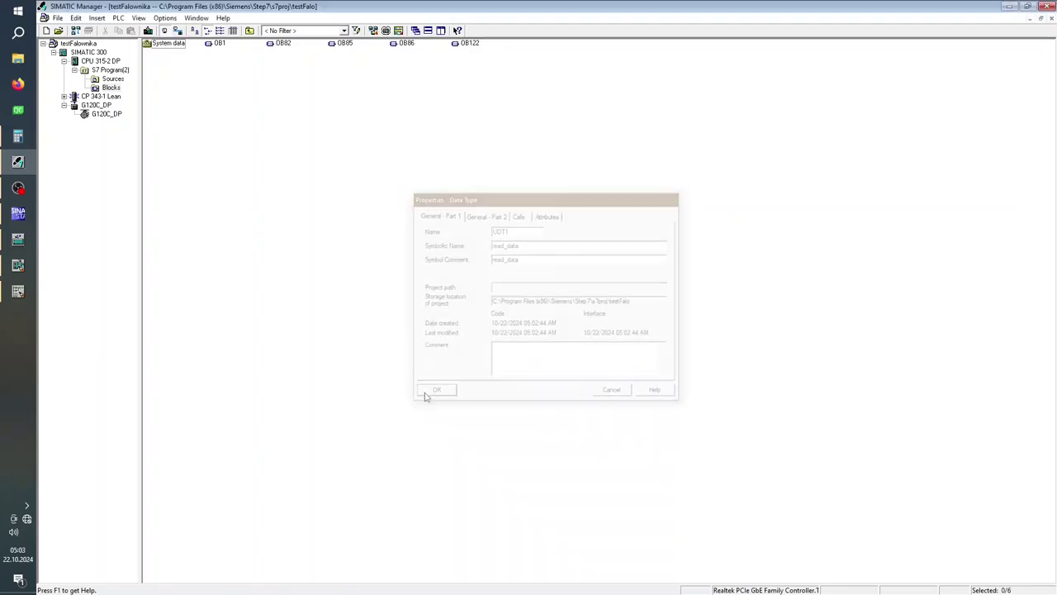
Step: Insert a second data type in the Blocks folder and give it the symbolic name write_data
{"action": "right_click", "coordinate": [566, 48]}
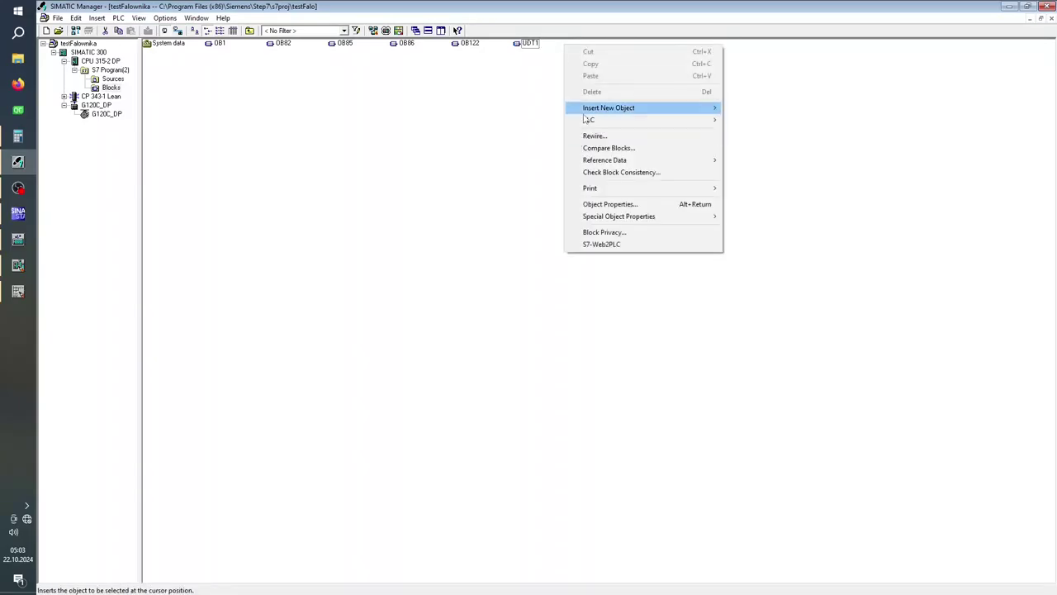
{"action": "mouse_move", "coordinate": [586, 121]}
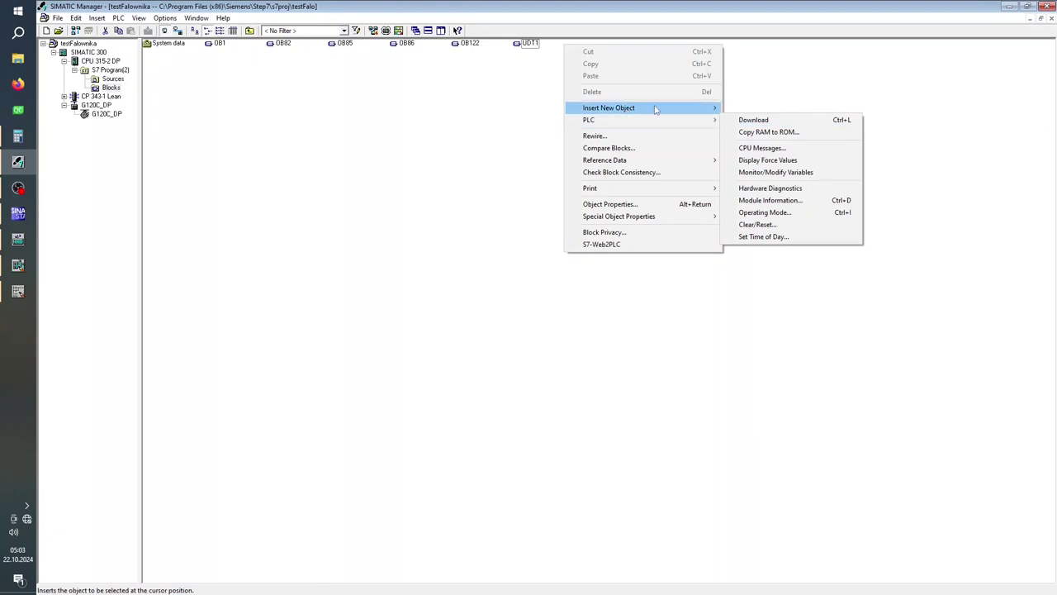
{"action": "mouse_move", "coordinate": [656, 110]}
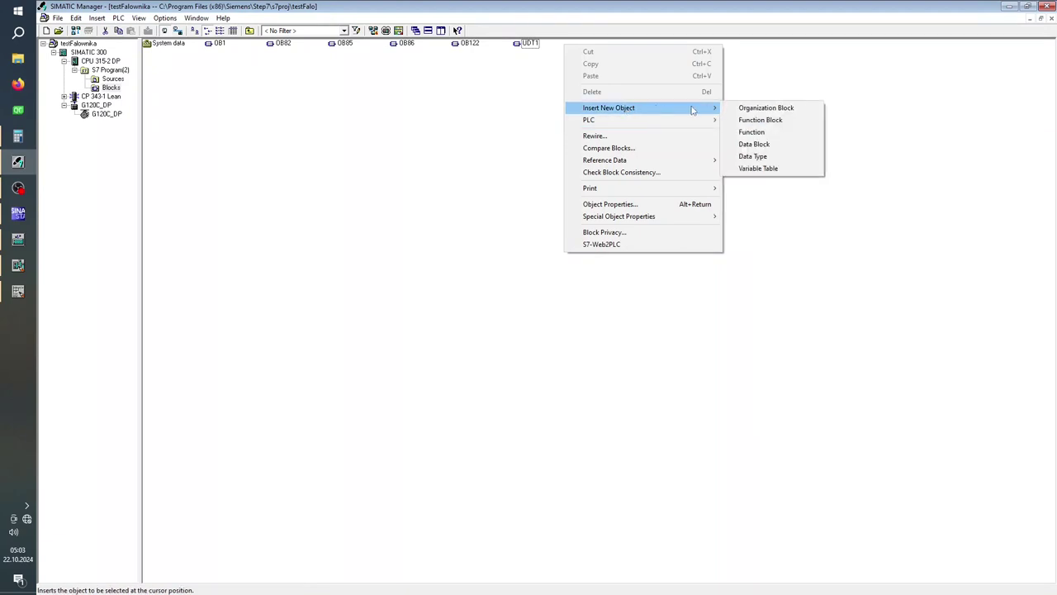
{"action": "left_click", "coordinate": [753, 157]}
{"action": "left_click", "coordinate": [504, 244]}
{"action": "type", "text": "read_data"}
{"action": "double_click", "coordinate": [503, 245]}
{"action": "left_click", "coordinate": [499, 245]}
{"action": "double_click", "coordinate": [496, 246]}
{"action": "left_click", "coordinate": [503, 244]}
{"action": "key", "text": "BackSpace"}
{"action": "type", "text": "l"}
{"action": "key", "text": "BackSpace"}
{"action": "key", "text": "BackSpace"}
{"action": "key", "text": "BackSpace"}
{"action": "key", "text": "BackSpace"}
{"action": "type", "text": "wr"}
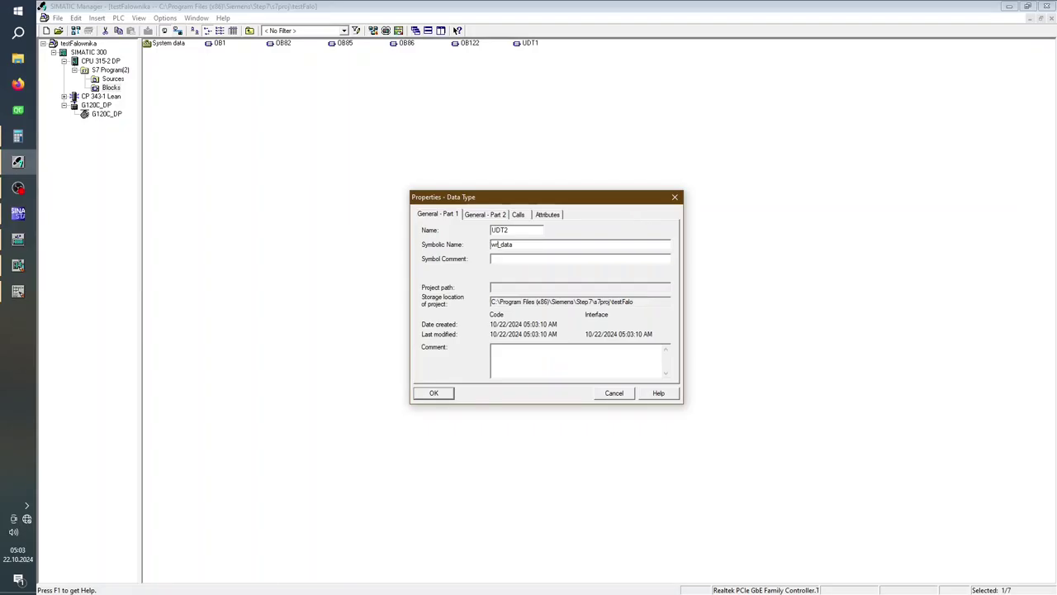
{"action": "type", "text": "ite"}
Step: Copy write_data into the new data type's symbol comment and confirm its properties
{"action": "key", "text": "ctrl+a"}
{"action": "key", "text": "ctrl+c"}
{"action": "left_click", "coordinate": [502, 258]}
{"action": "key", "text": "ctrl+v"}
{"action": "left_click", "coordinate": [450, 394]}
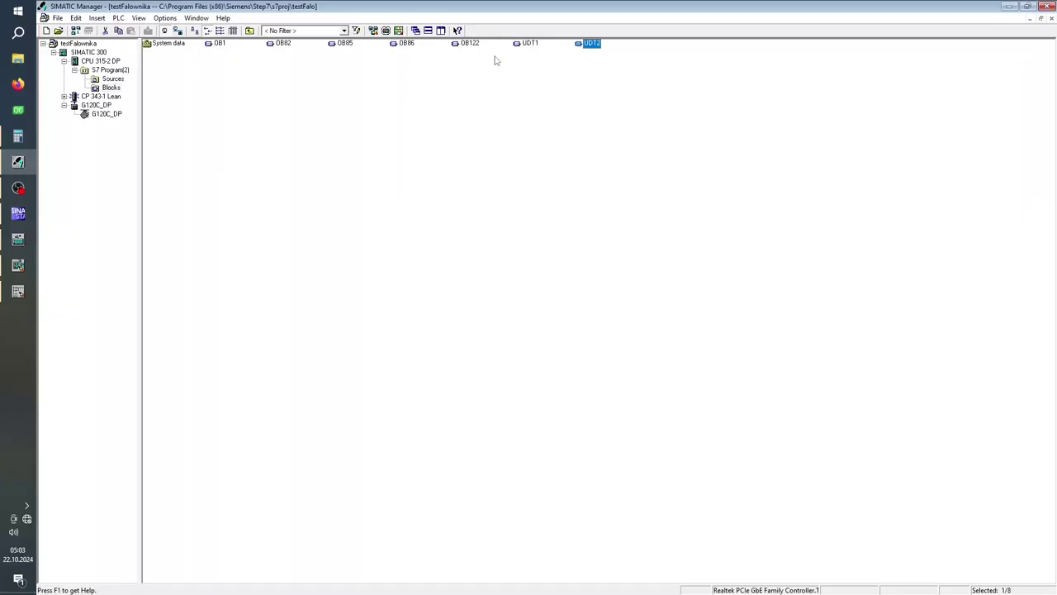
Step: Open UDT1 in the block editor and declare a statusWord element of type STRUCT
{"action": "double_click", "coordinate": [524, 43]}
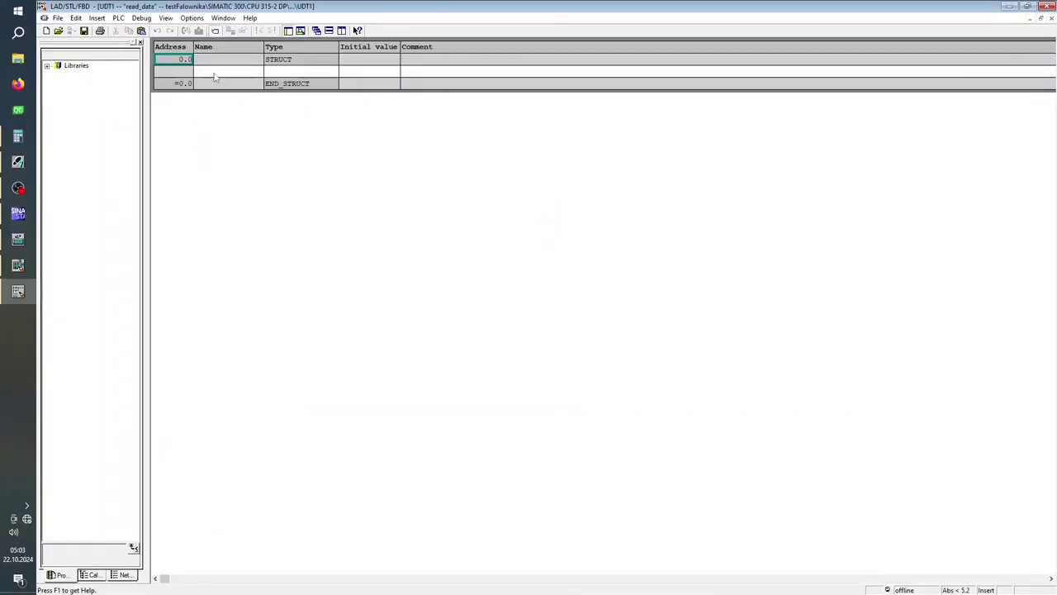
{"action": "left_click", "coordinate": [206, 71]}
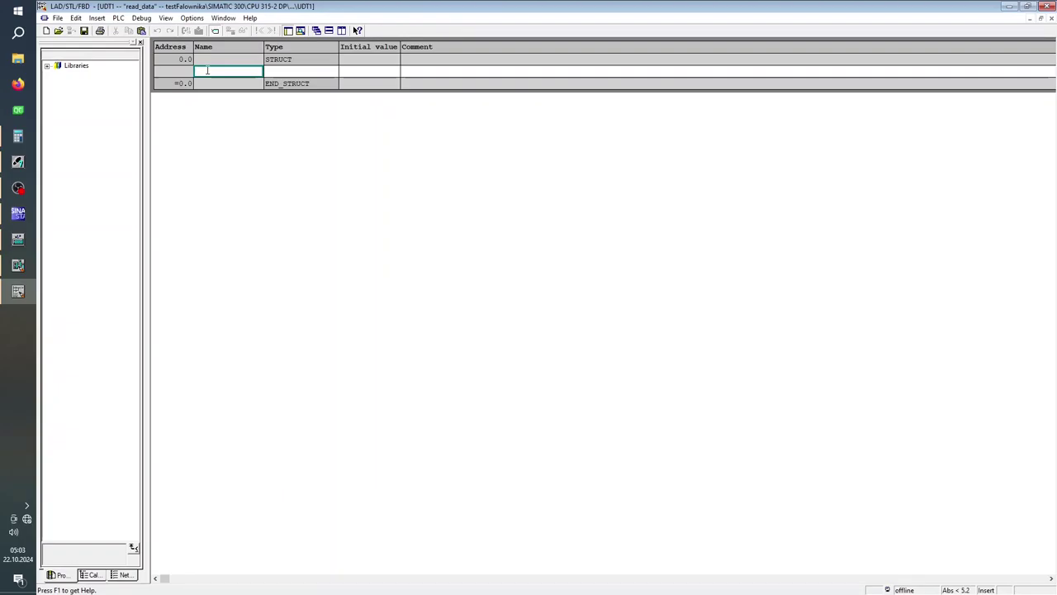
{"action": "type", "text": "atusWord"}
{"action": "key", "text": "Tab"}
{"action": "type", "text": "str"}
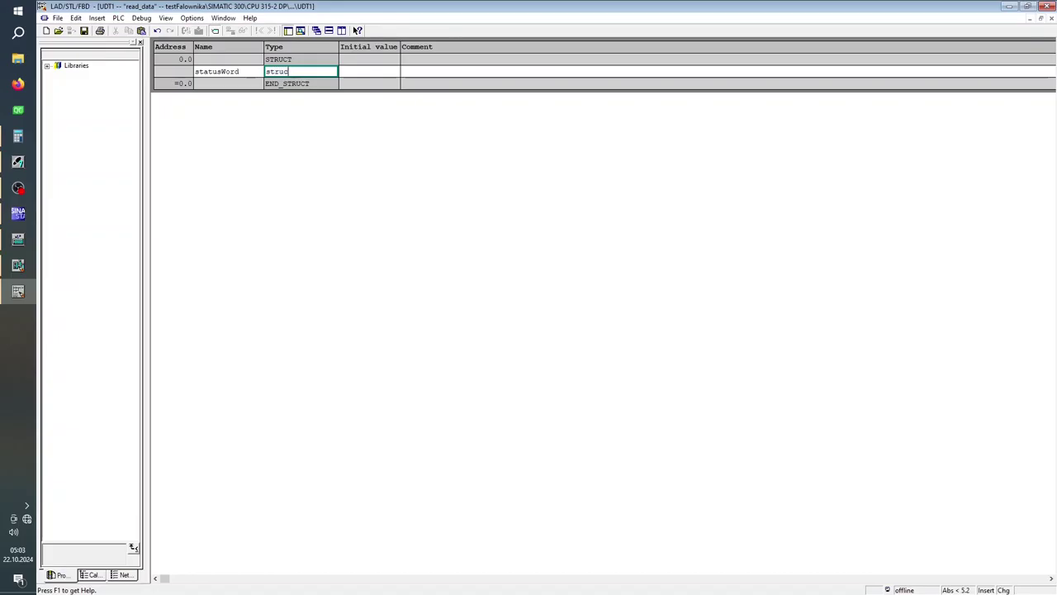
{"action": "key", "text": "Tab"}
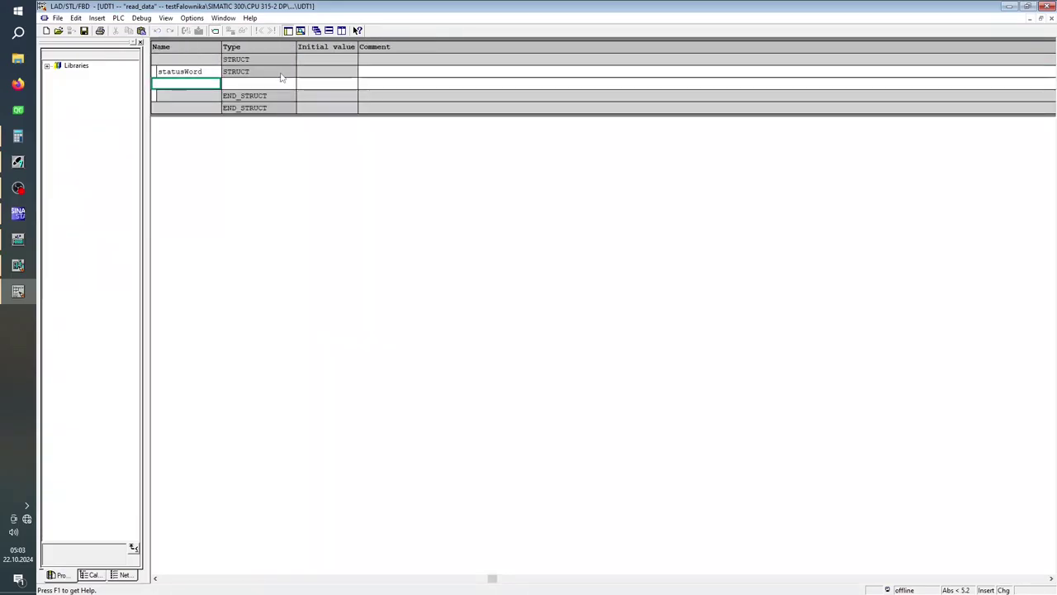
Step: Add a declaration line after the end of the statusWord structure and declare actualSpeed as INT
{"action": "right_click", "coordinate": [272, 98]}
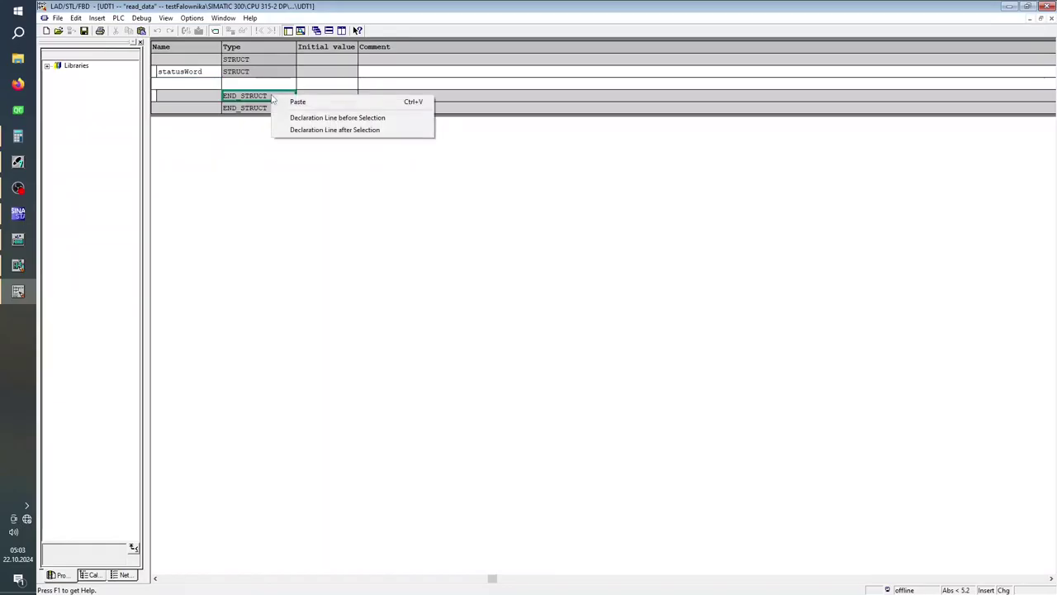
{"action": "left_click", "coordinate": [298, 131]}
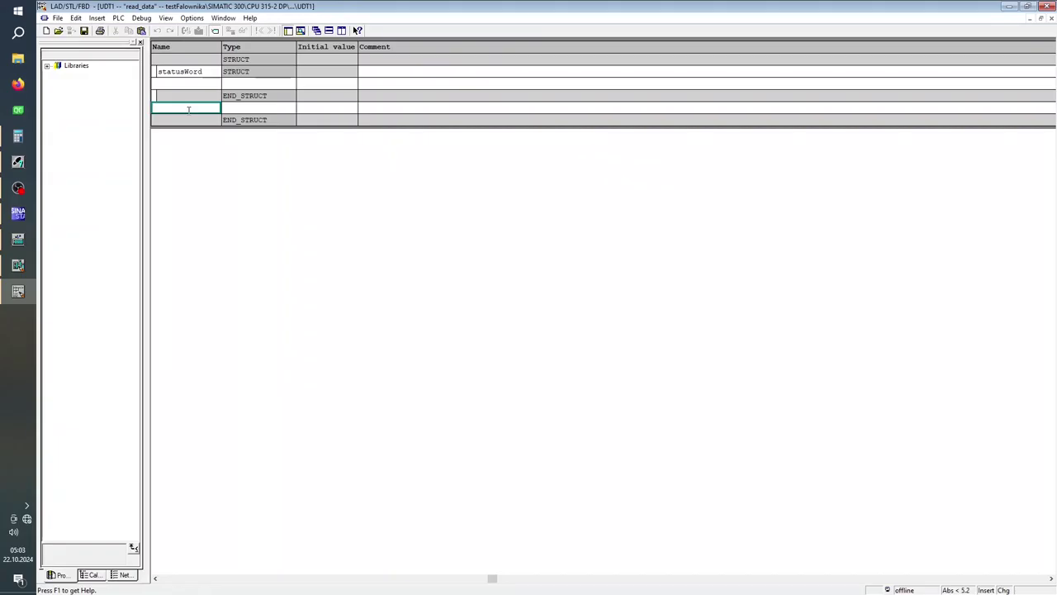
{"action": "type", "text": "actualSpees"}
{"action": "key", "text": "BackSpace"}
{"action": "type", "text": "d"}
{"action": "left_click", "coordinate": [244, 108]}
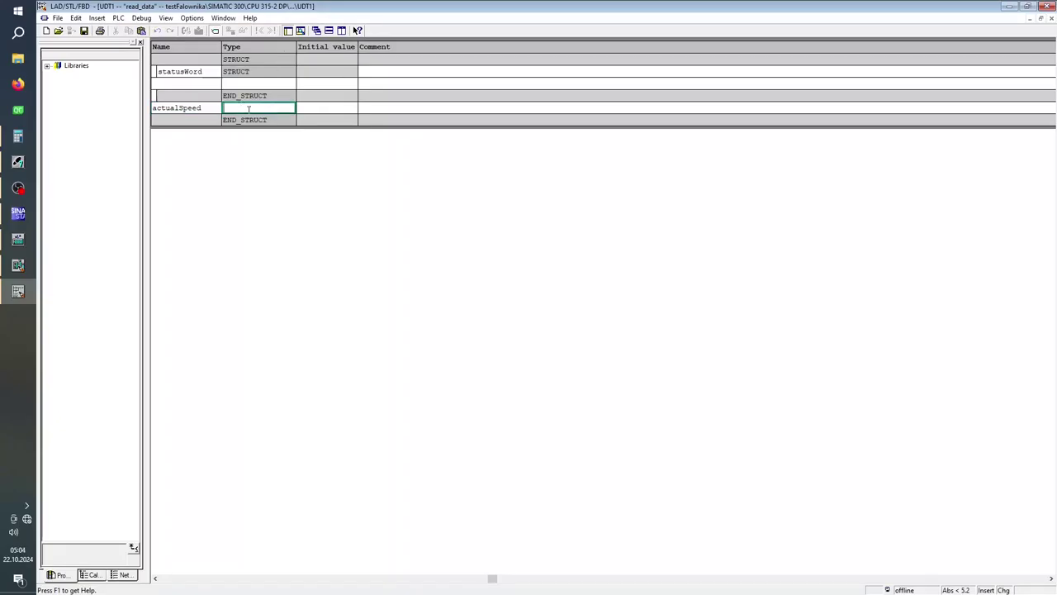
{"action": "type", "text": "int"}
{"action": "key", "text": "Tab"}
{"action": "key", "text": "Tab"}
{"action": "key", "text": "Return"}
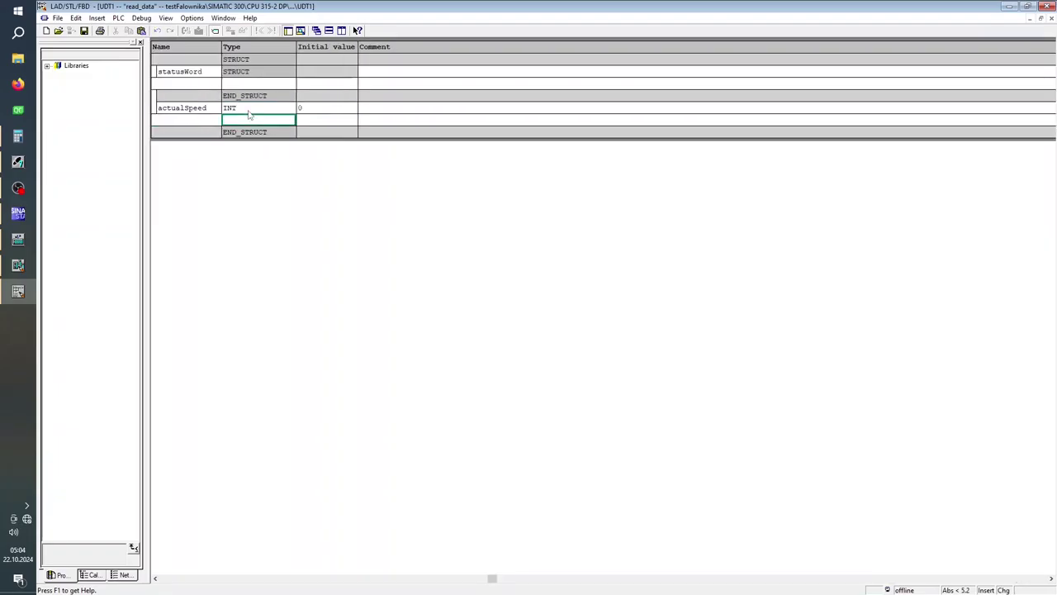
Step: Switch to STARTER to examine the bit meanings of transmitted status word ZSW1, and return to UDT1 in the block editor
{"action": "left_click", "coordinate": [241, 83]}
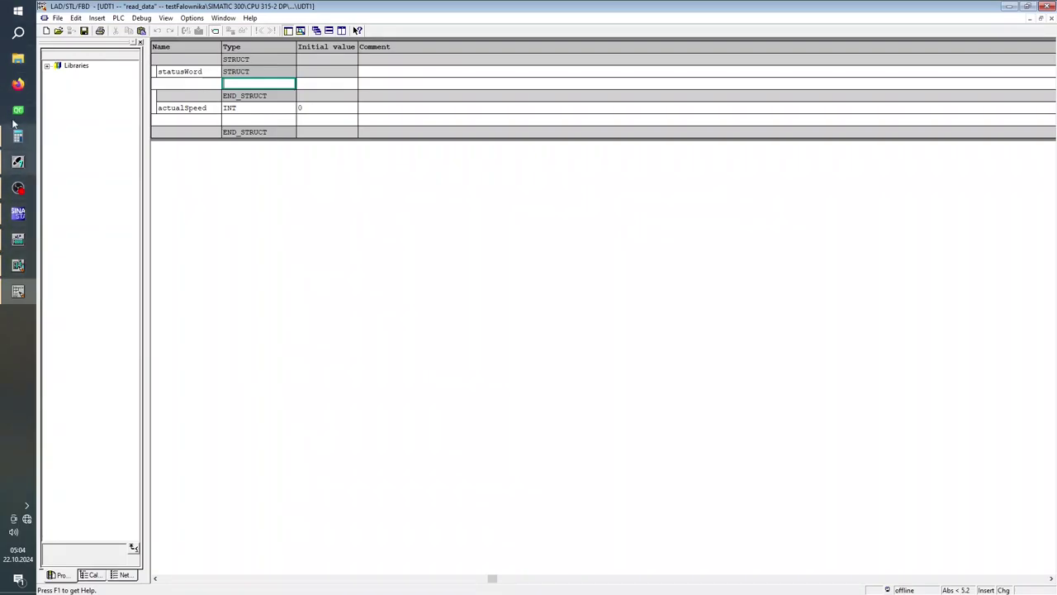
{"action": "left_click", "coordinate": [18, 213]}
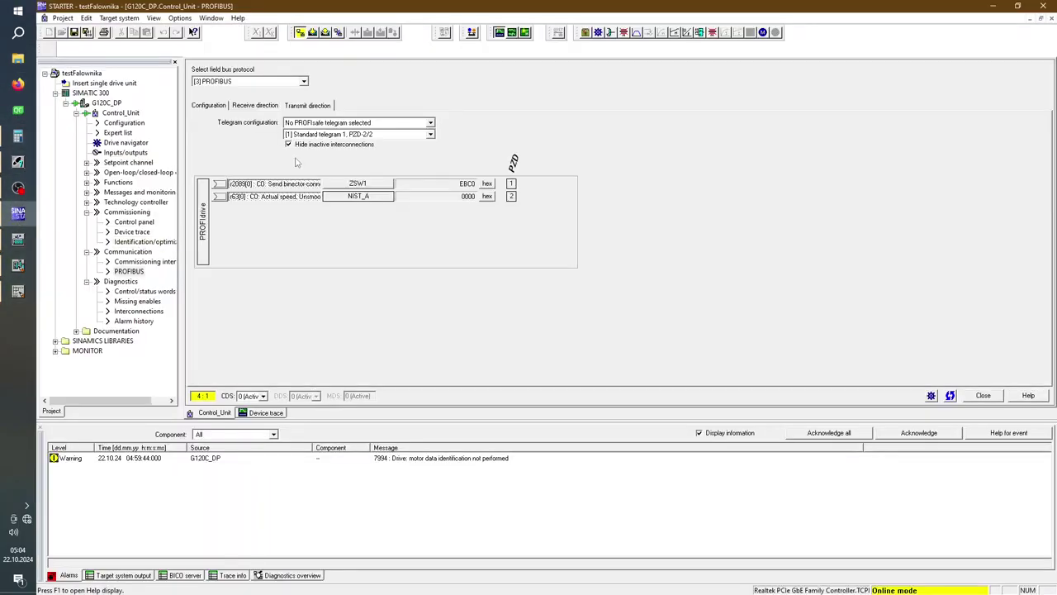
{"action": "left_click", "coordinate": [376, 184]}
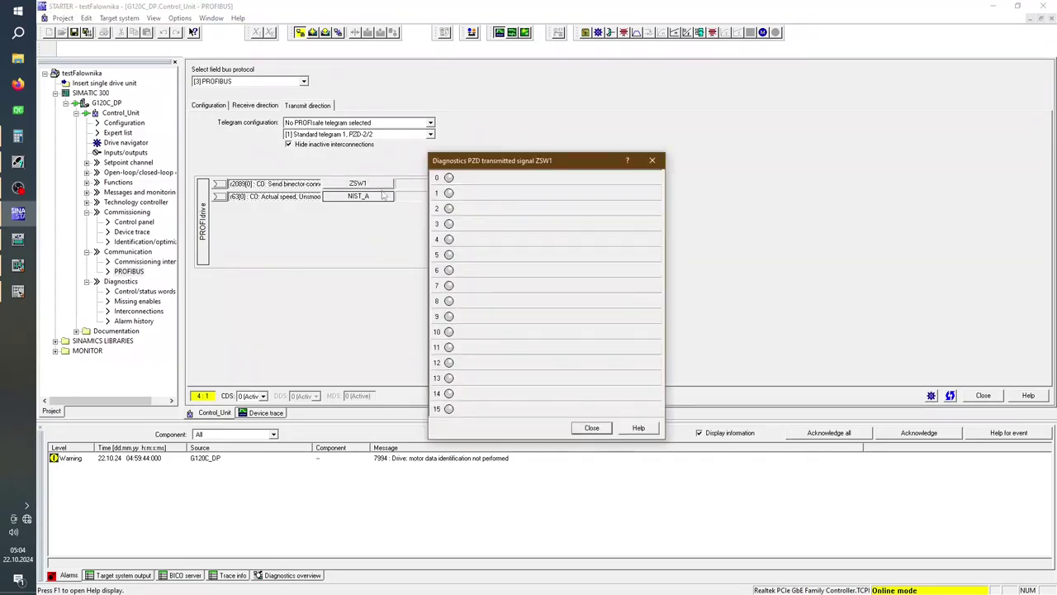
{"action": "left_click_drag", "start_coordinate": [546, 165], "coordinate": [543, 157]}
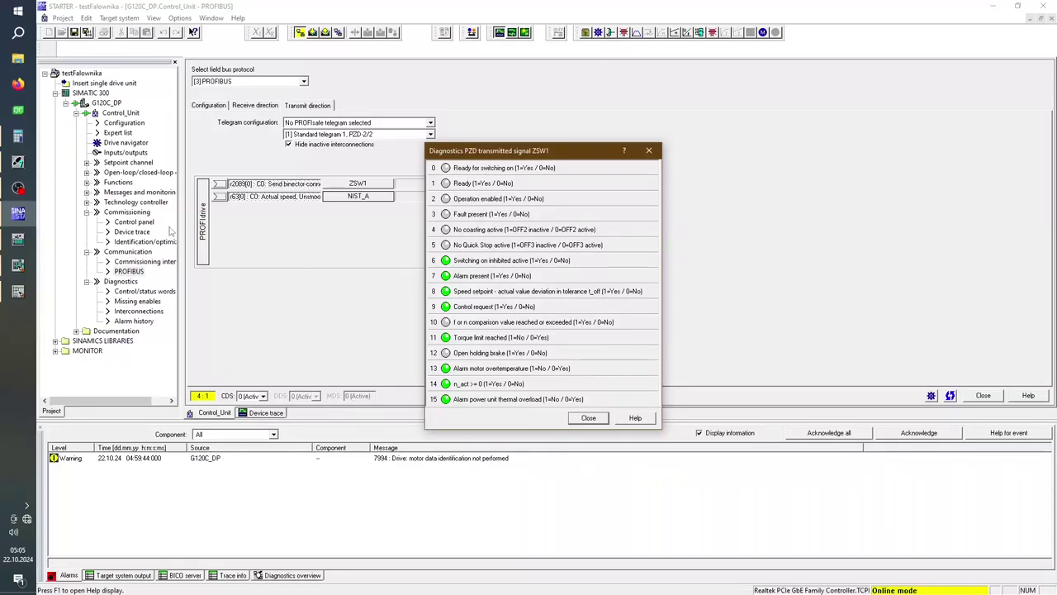
{"action": "left_click", "coordinate": [18, 161]}
{"action": "double_click", "coordinate": [530, 45]}
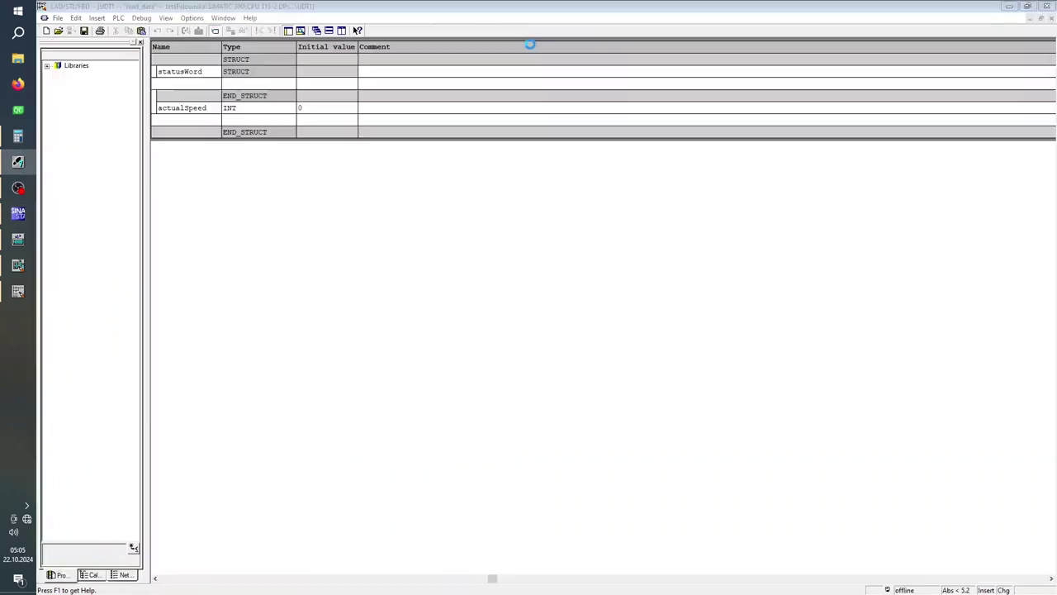
{"action": "left_click", "coordinate": [223, 87]}
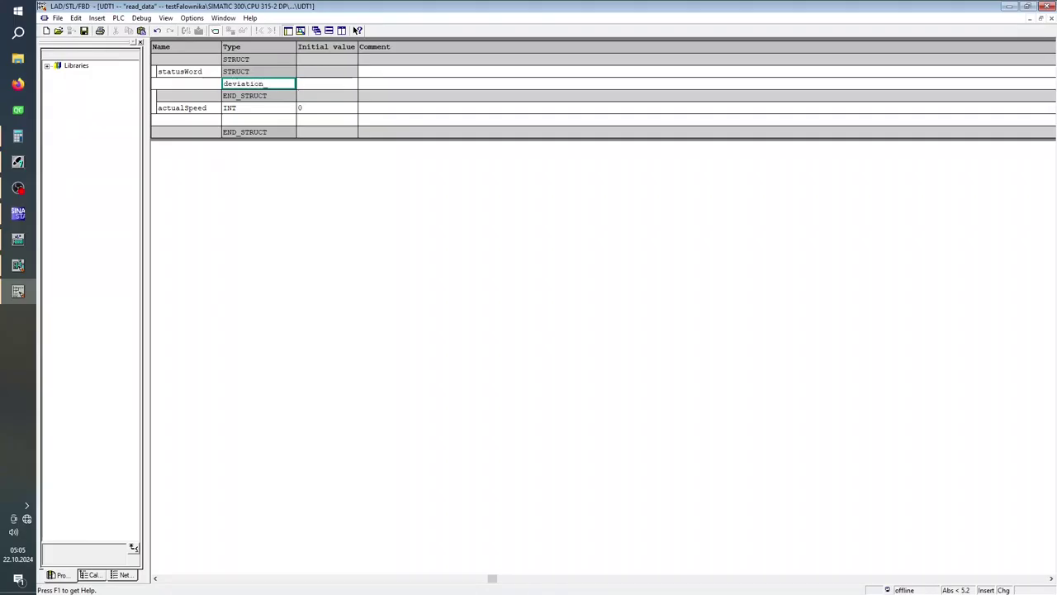
{"action": "type", "text": "_tolerance"}
{"action": "key", "text": "Tab"}
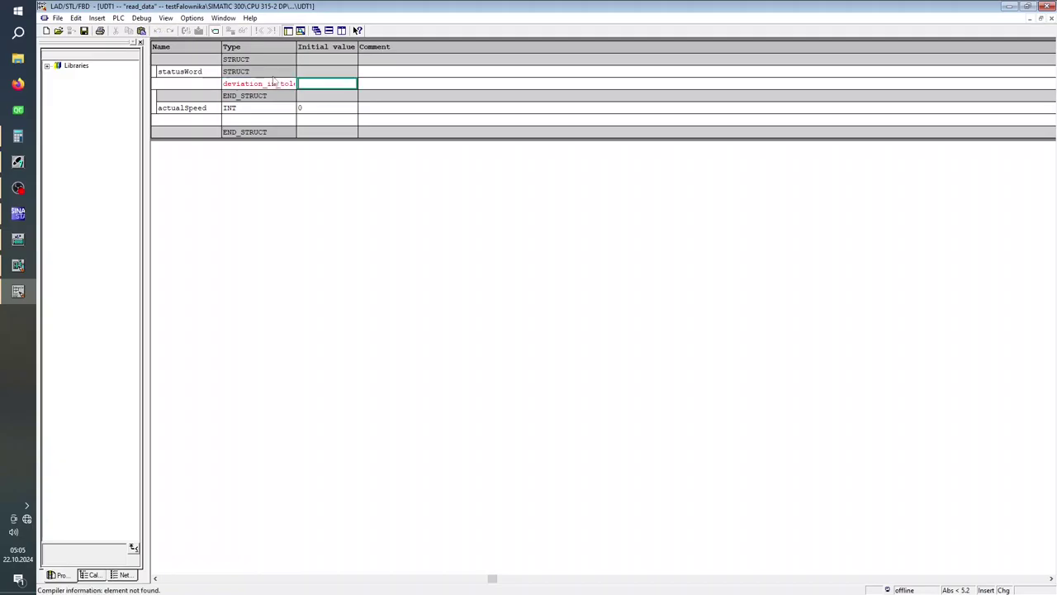
{"action": "type", "text": "bool"}
{"action": "key", "text": "Tab"}
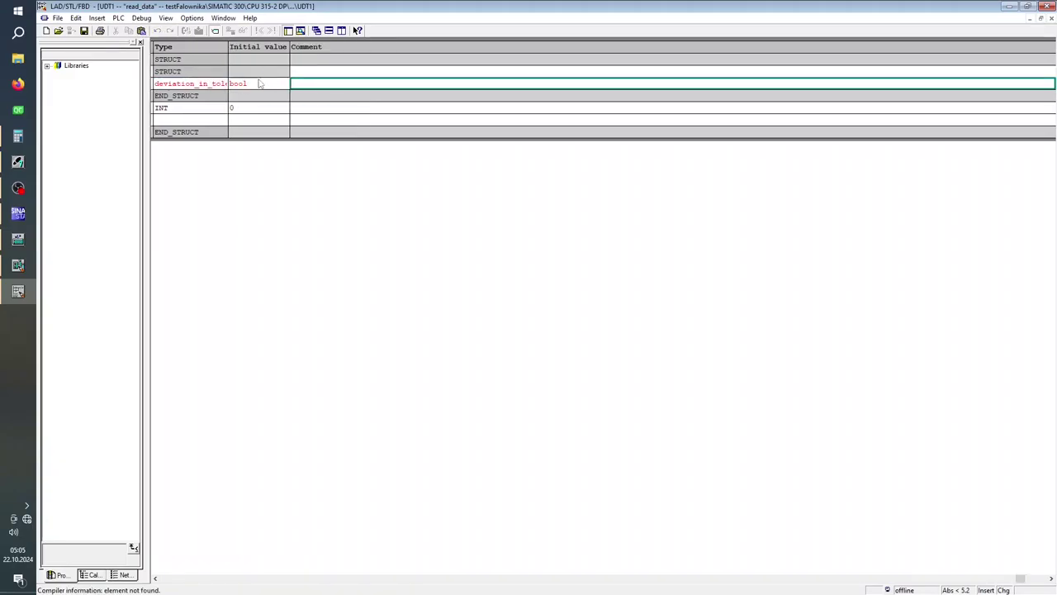
{"action": "left_click", "coordinate": [141, 42]}
{"action": "left_click", "coordinate": [104, 85]}
{"action": "left_click", "coordinate": [185, 88]}
{"action": "left_click", "coordinate": [185, 87]}
{"action": "key", "text": "shift+End"}
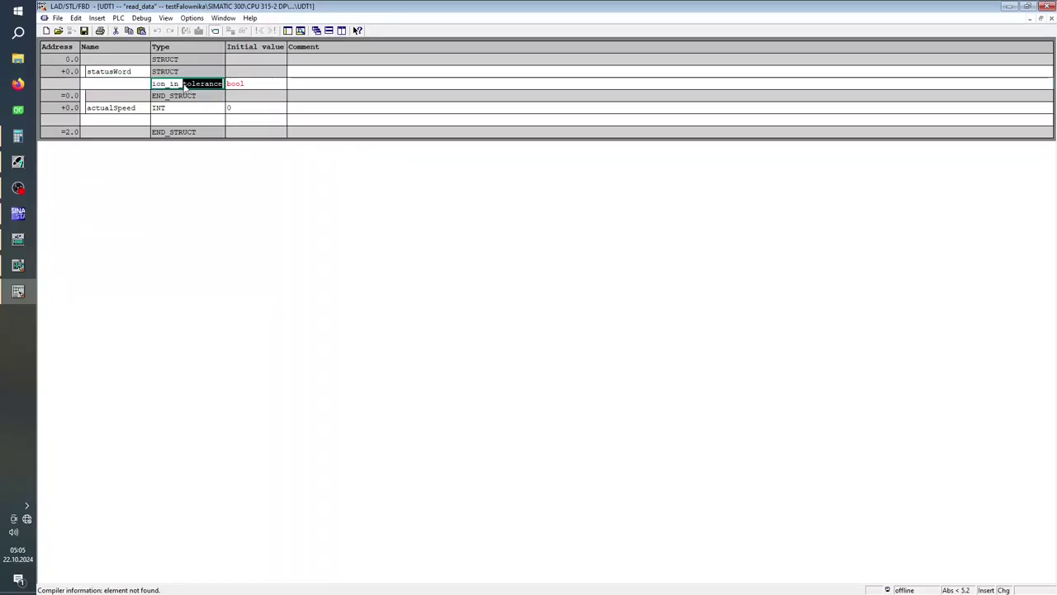
{"action": "double_click", "coordinate": [185, 88]}
{"action": "key", "text": "BackSpace"}
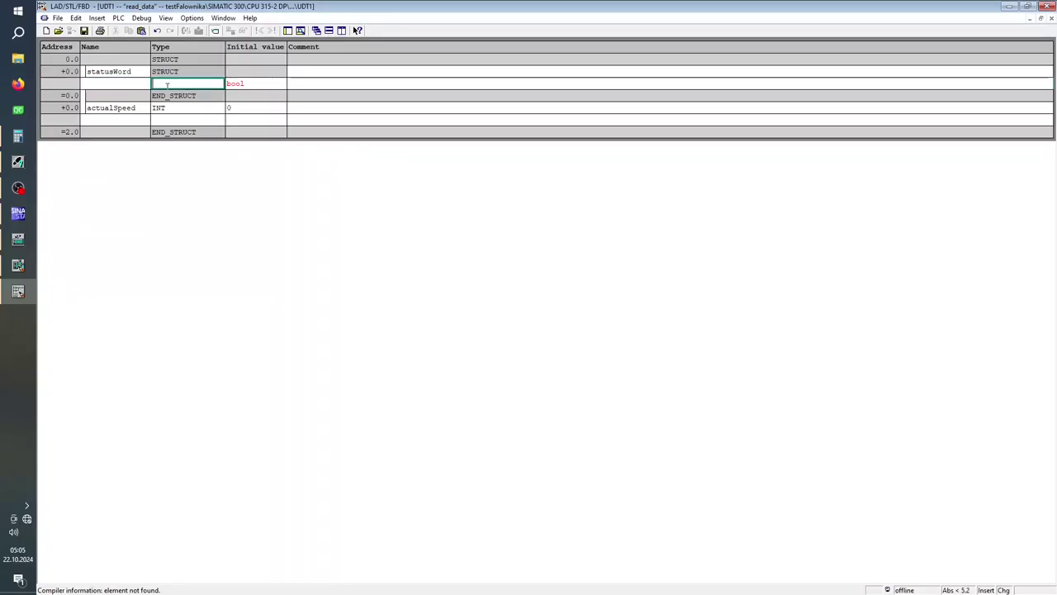
{"action": "left_click", "coordinate": [236, 85]}
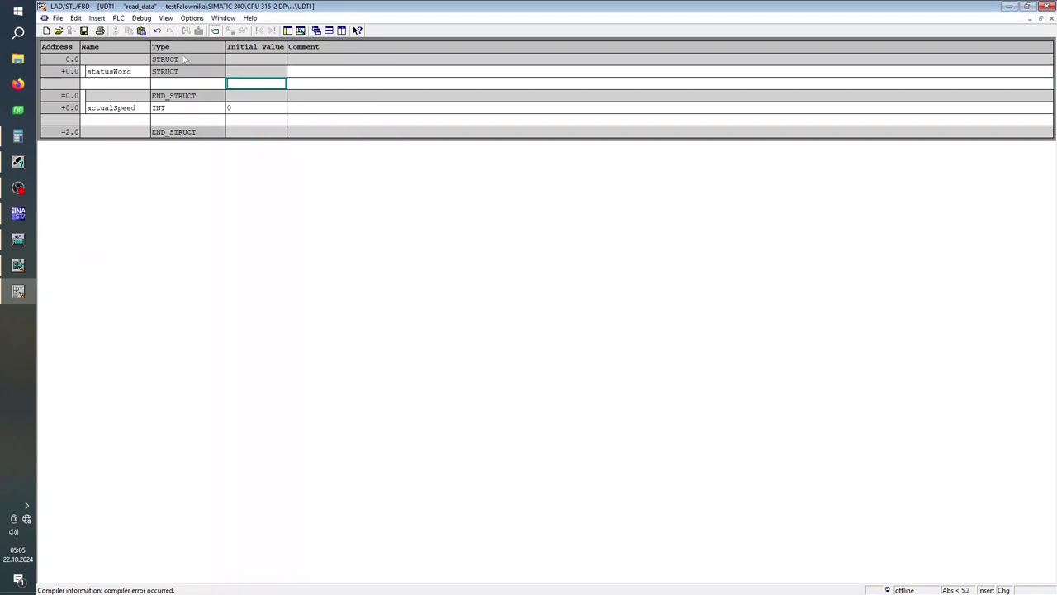
Step: Declare deviation_in_tolerance as a BOOL inside the statusWord structure
{"action": "left_click", "coordinate": [115, 86]}
{"action": "type", "text": "deviation_in_tolerance"}
{"action": "left_click", "coordinate": [190, 85]}
{"action": "type", "text": "b"}
{"action": "key", "text": "Return"}
{"action": "key", "text": "Return"}
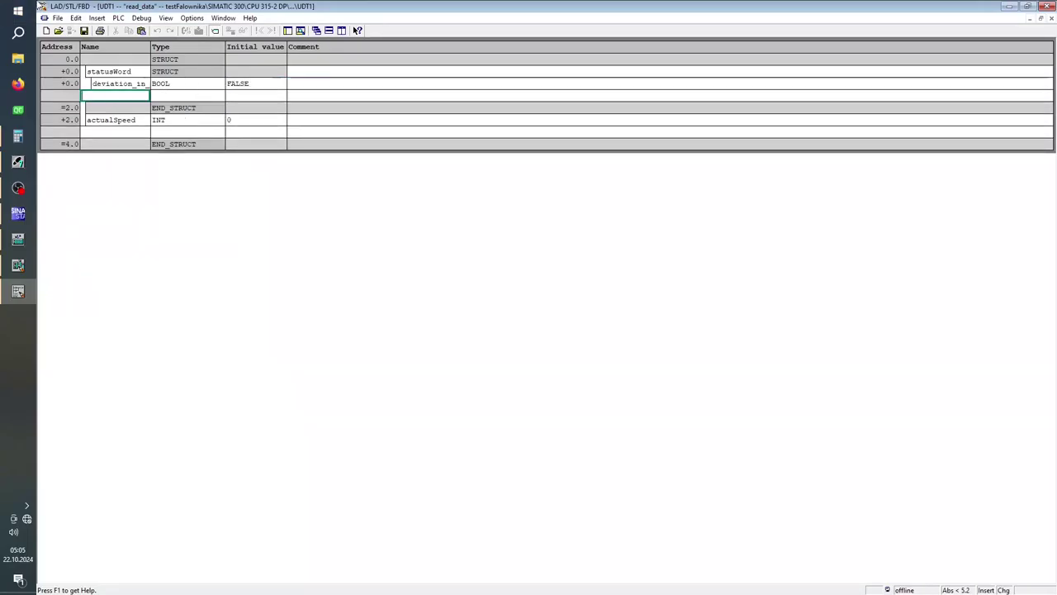
Step: Check the ZSW1 bit order in STARTER and return to the UDT1 declaration in the block editor
{"action": "left_click", "coordinate": [19, 217]}
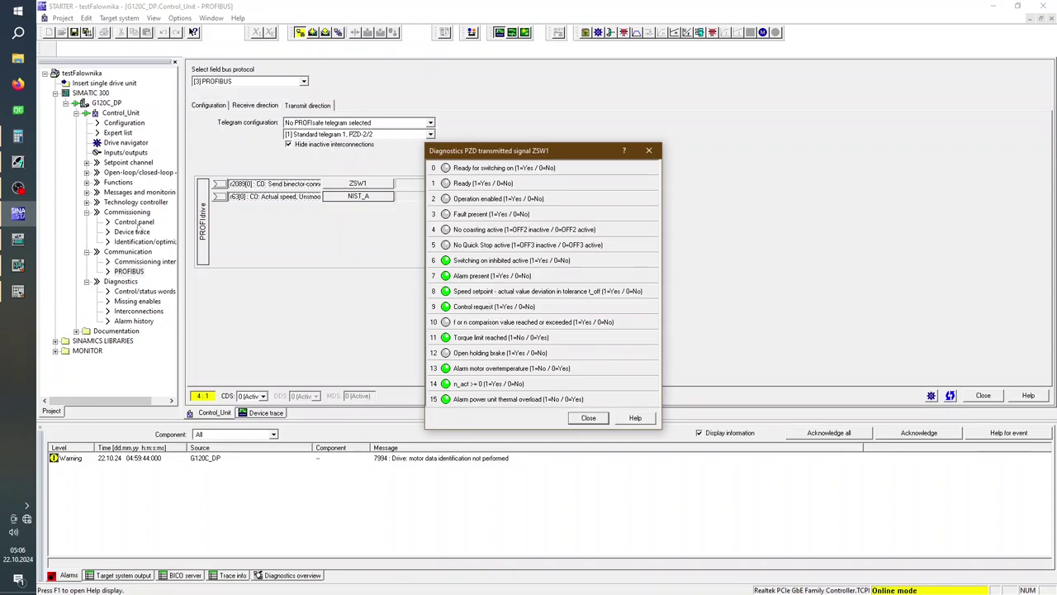
{"action": "left_click", "coordinate": [18, 291]}
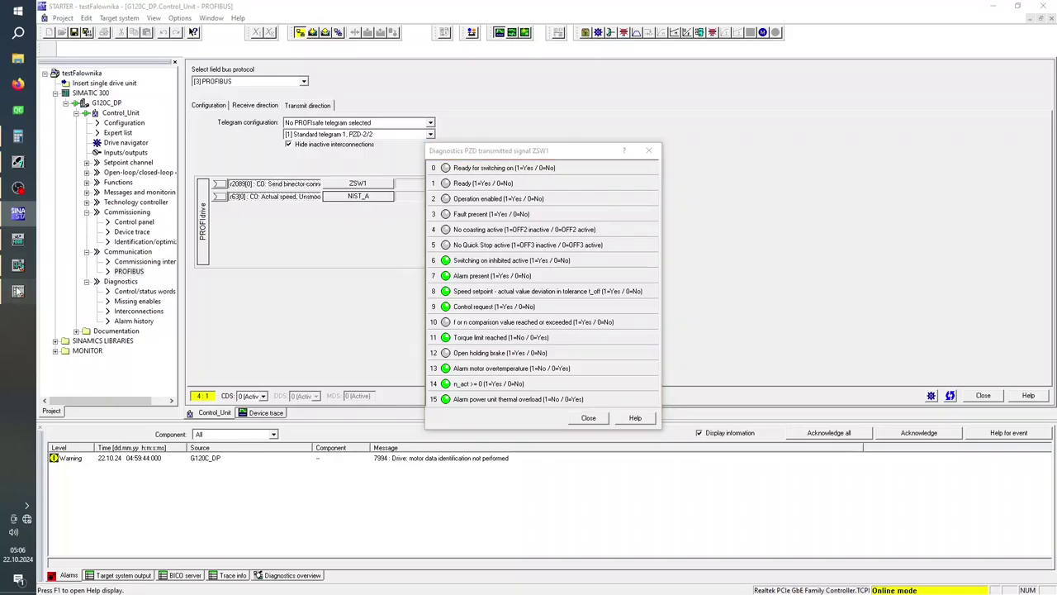
Step: Declare control_req as a BOOL below deviation_in_tolerance in the statusWord structure
{"action": "left_click", "coordinate": [125, 93]}
{"action": "type", "text": "controlE"}
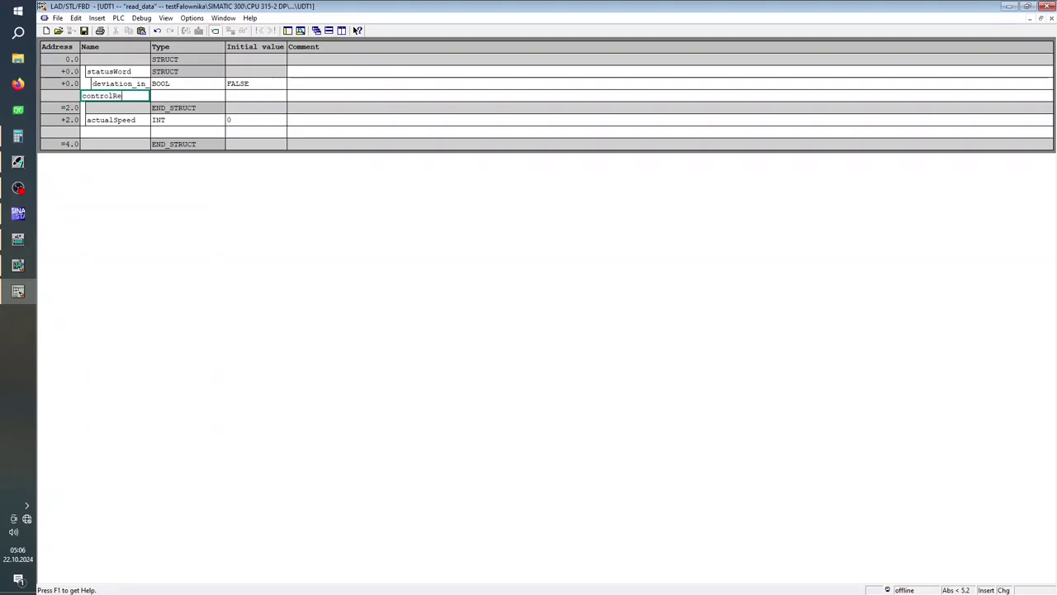
{"action": "type", "text": "_req"}
{"action": "key", "text": "Tab"}
{"action": "type", "text": "bool"}
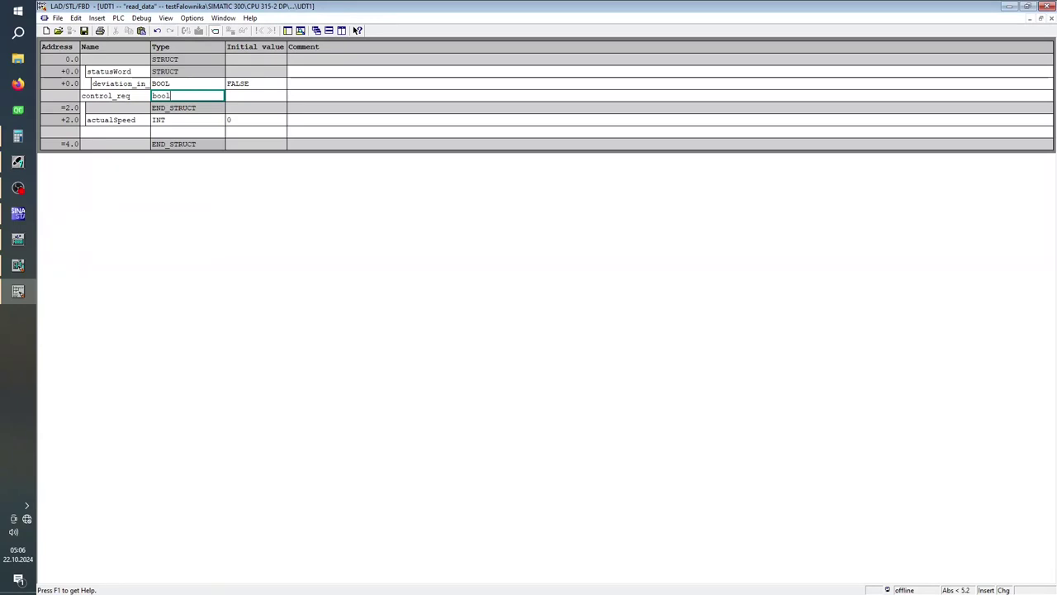
{"action": "key", "text": "Tab"}
{"action": "key", "text": "Return"}
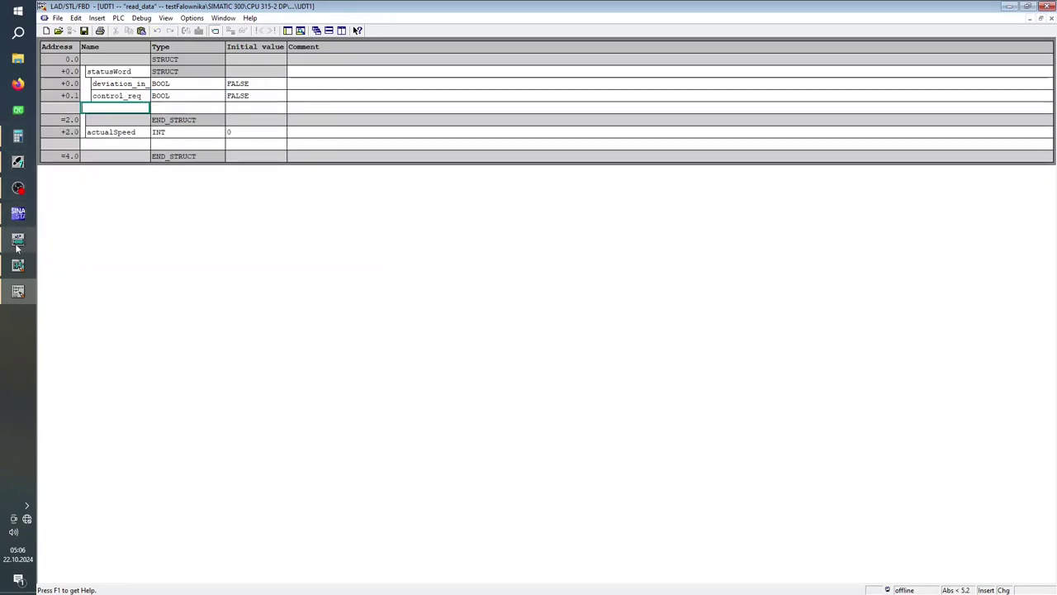
Step: Consult ZSW1 bit 10 in STARTER, and declare frame10 as a BOOL below control_req in UDT1's statusWord structure
{"action": "left_click", "coordinate": [17, 216]}
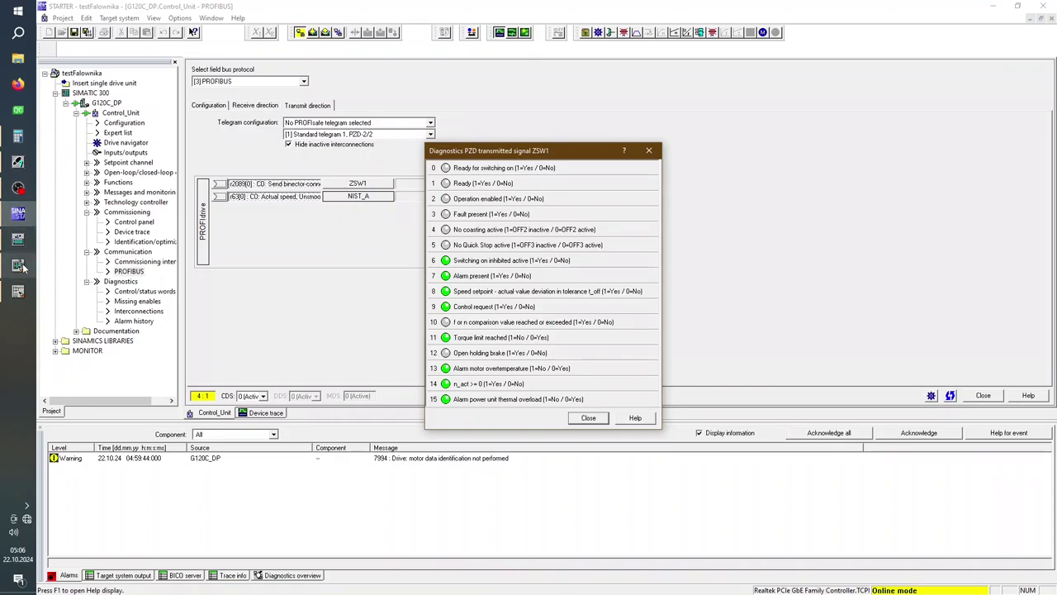
{"action": "mouse_move", "coordinate": [23, 262]}
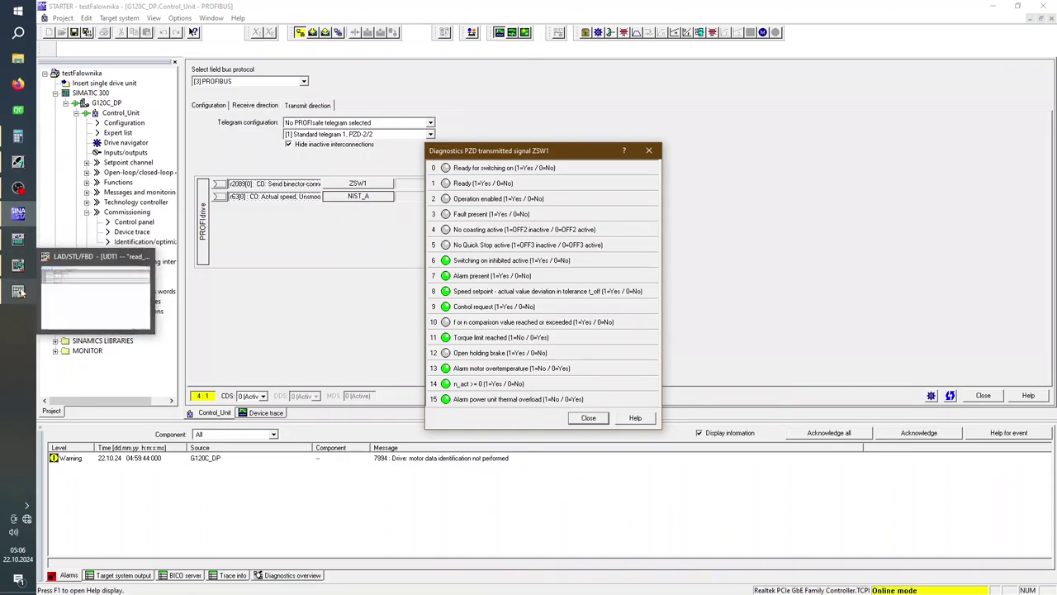
{"action": "left_click", "coordinate": [22, 292]}
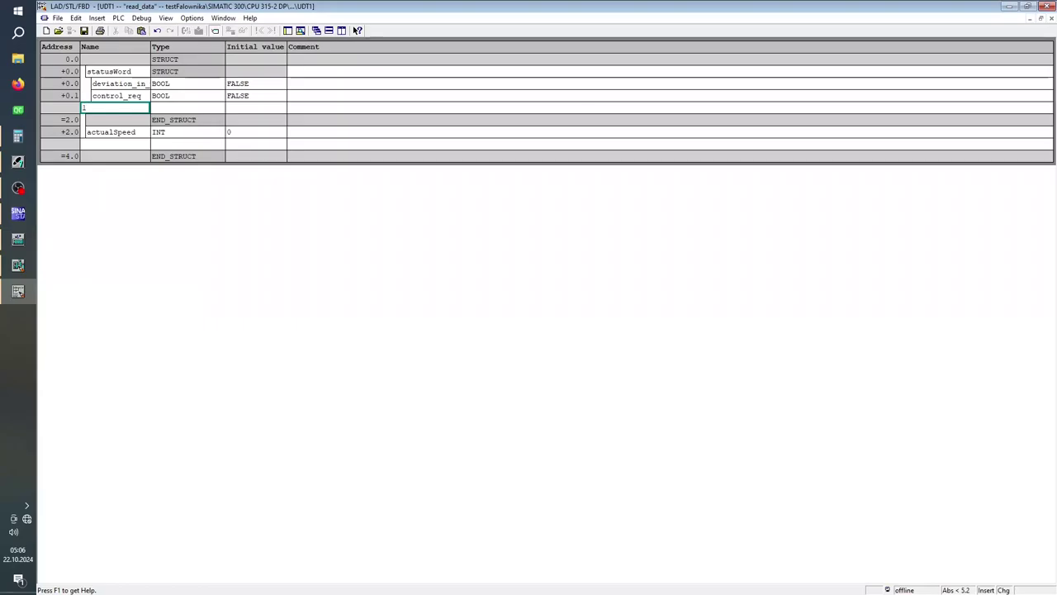
{"action": "key", "text": "Tab"}
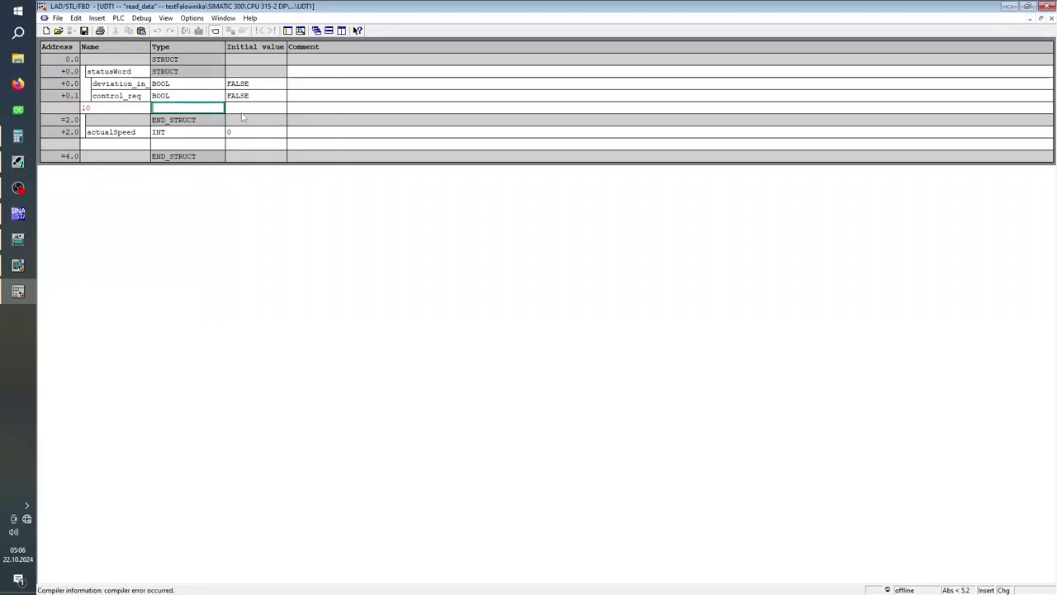
{"action": "left_click", "coordinate": [97, 109]}
{"action": "type", "text": "frame"}
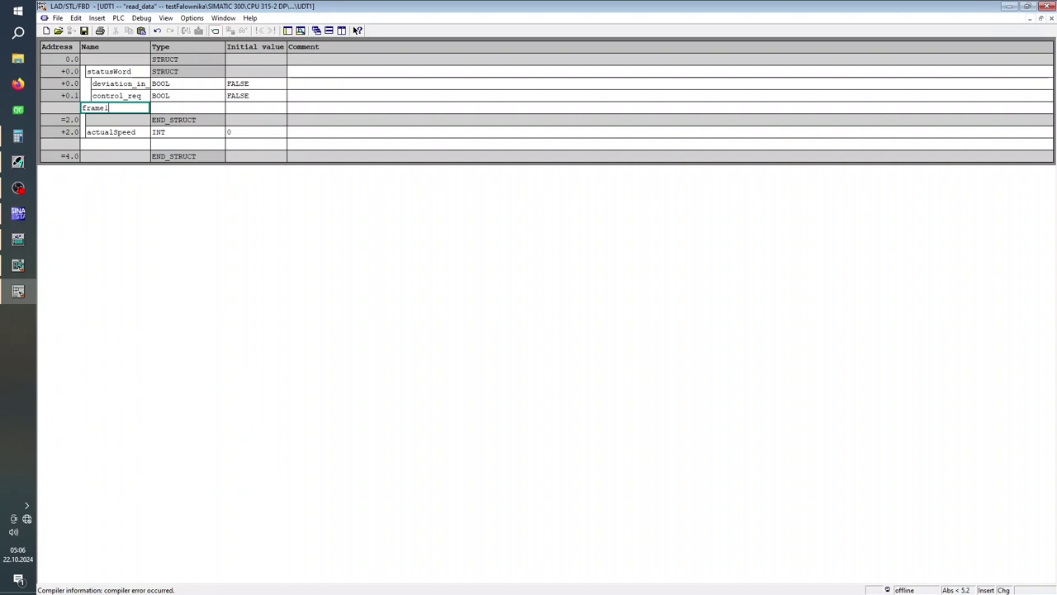
{"action": "key", "text": "Tab"}
{"action": "type", "text": "bool"}
{"action": "key", "text": "Tab"}
{"action": "key", "text": "Tab"}
{"action": "key", "text": "Return"}
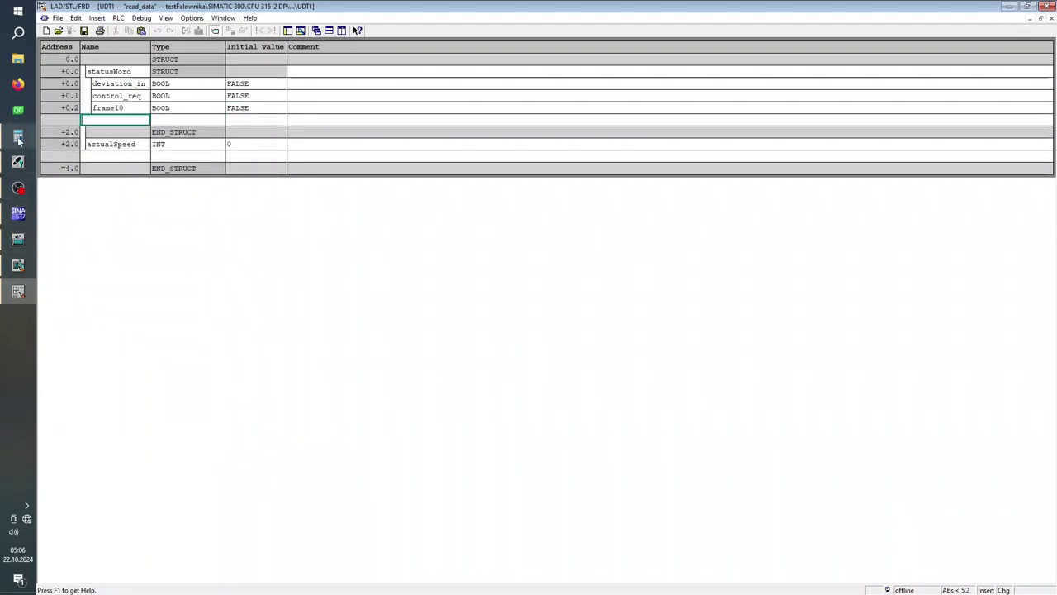
Step: Consult ZSW1 bit 11 in STARTER, and declare troqueLimitReached as a BOOL below frame10 in UDT1's statusWord structure
{"action": "left_click", "coordinate": [18, 213]}
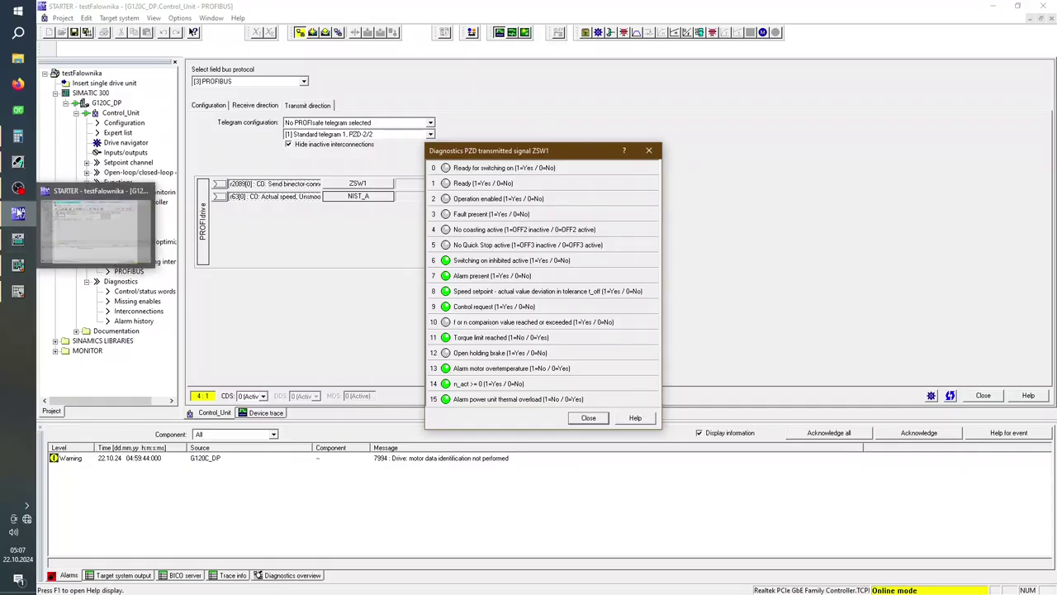
{"action": "left_click", "coordinate": [19, 291]}
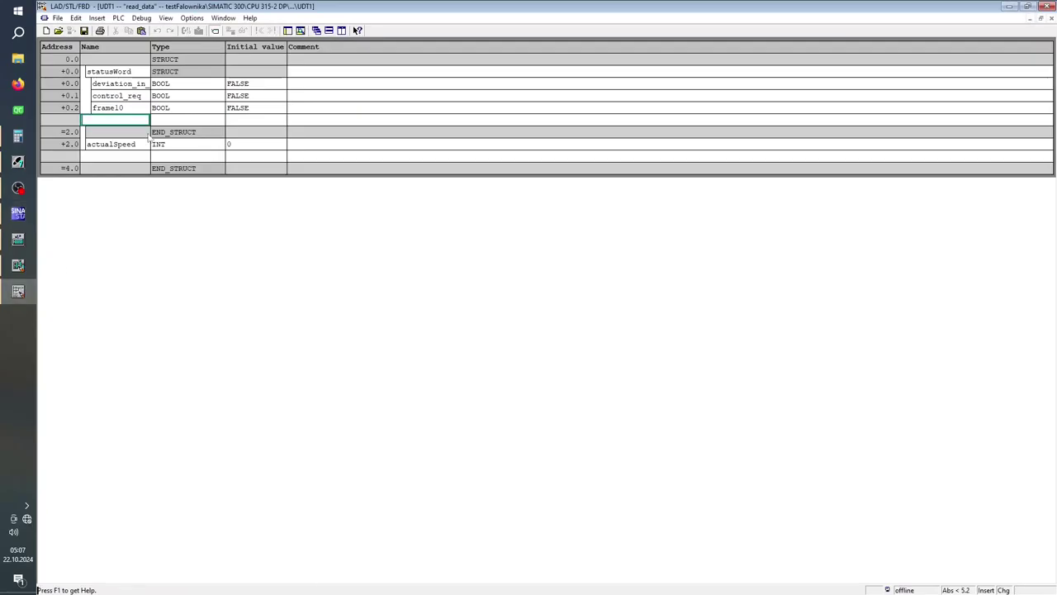
{"action": "type", "text": "troqueLim"}
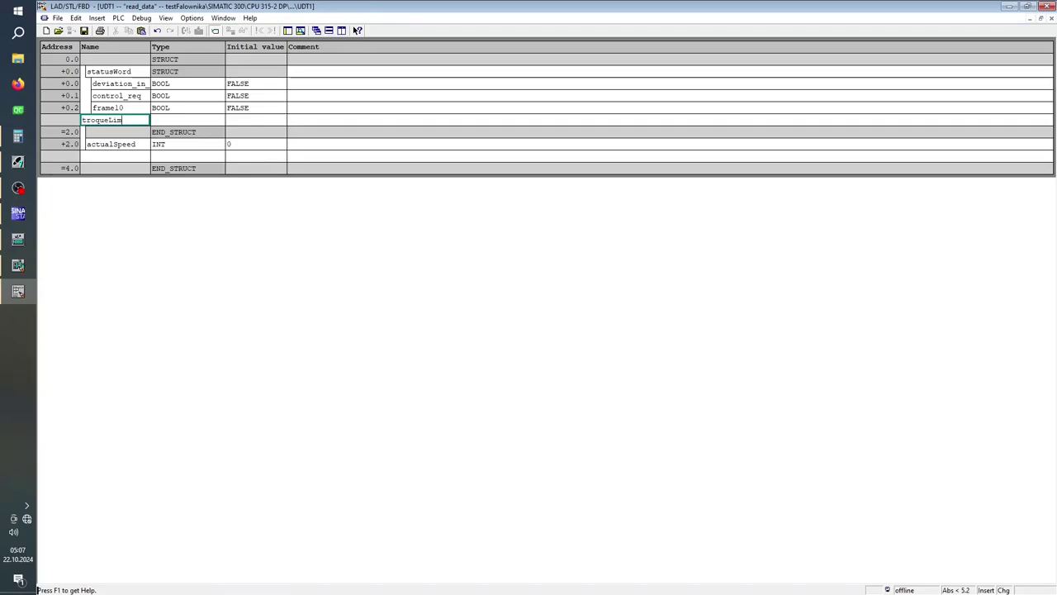
{"action": "type", "text": "itReached"}
{"action": "key", "text": "Tab"}
{"action": "type", "text": "boo"}
{"action": "key", "text": "Return"}
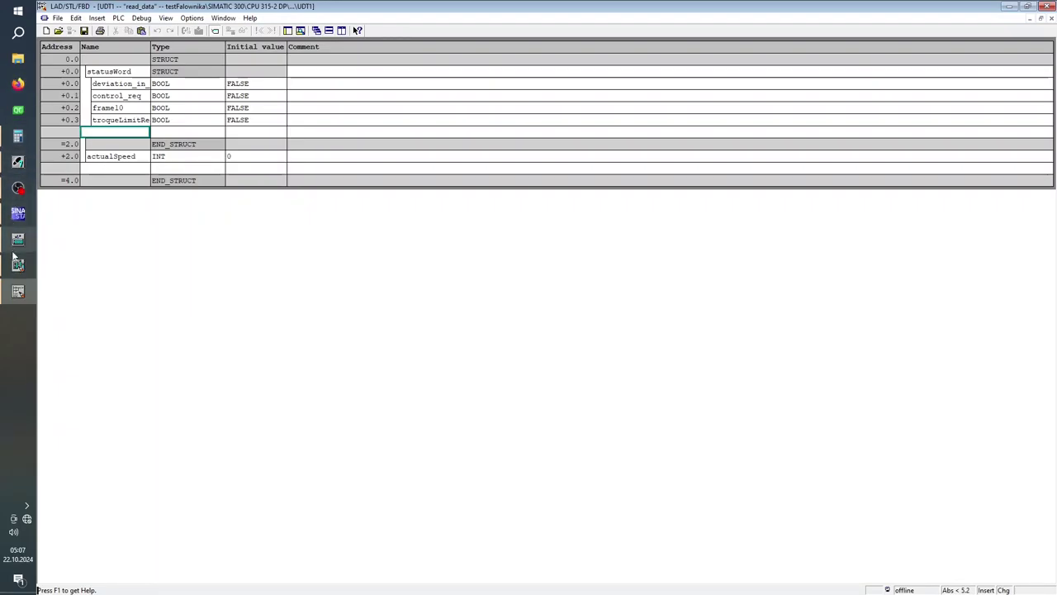
Step: Consult ZSW1 bit 12 in STARTER, and declare openHoldingBrake as a BOOL below the torque limit bit in UDT1's statusWord structure
{"action": "left_click", "coordinate": [18, 213]}
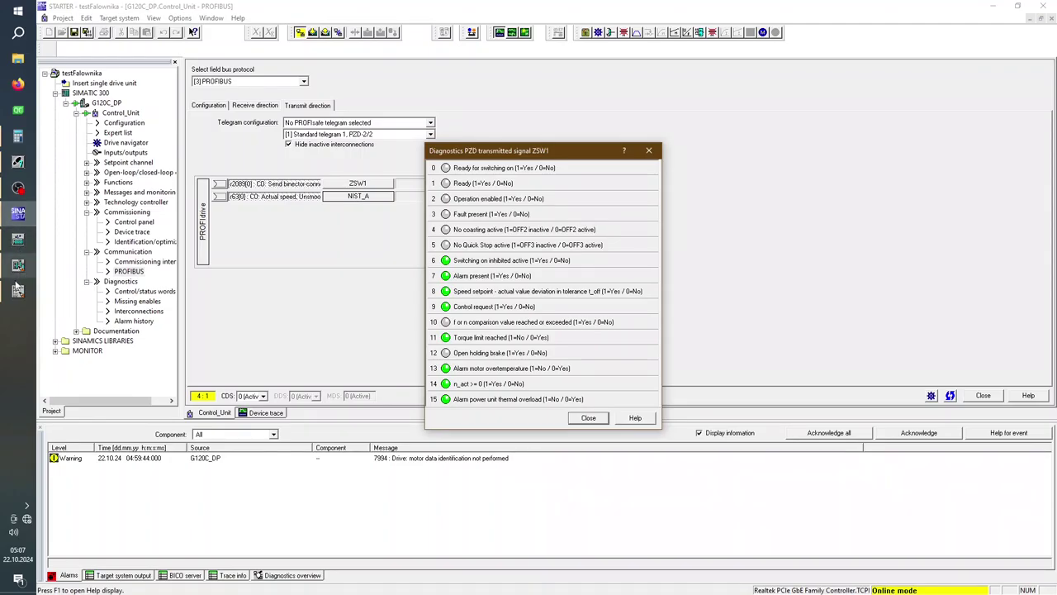
{"action": "mouse_move", "coordinate": [21, 246]}
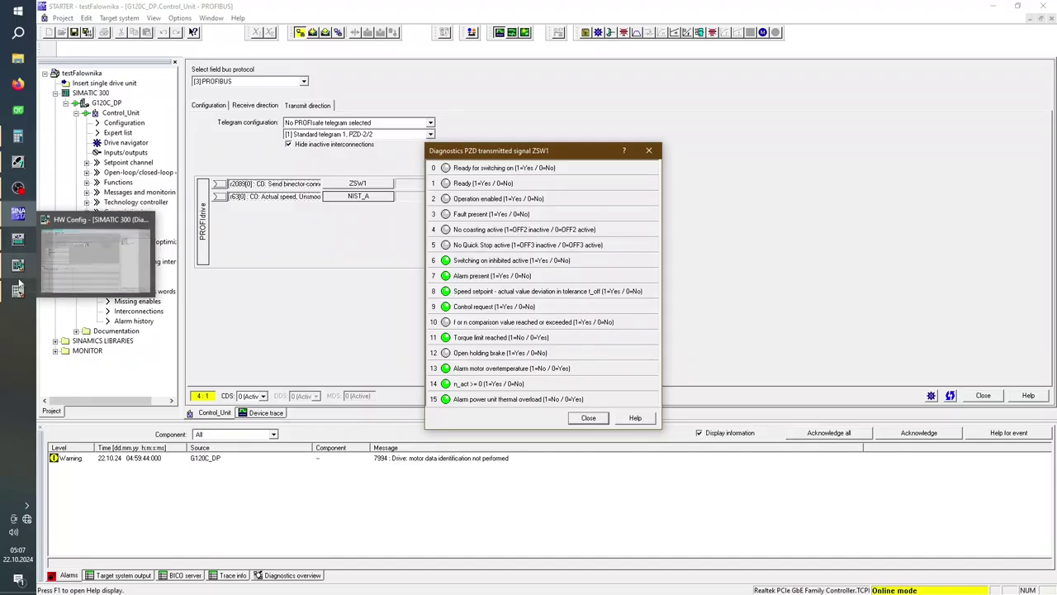
{"action": "left_click", "coordinate": [99, 272]}
{"action": "left_click", "coordinate": [144, 130]}
{"action": "type", "text": "open"}
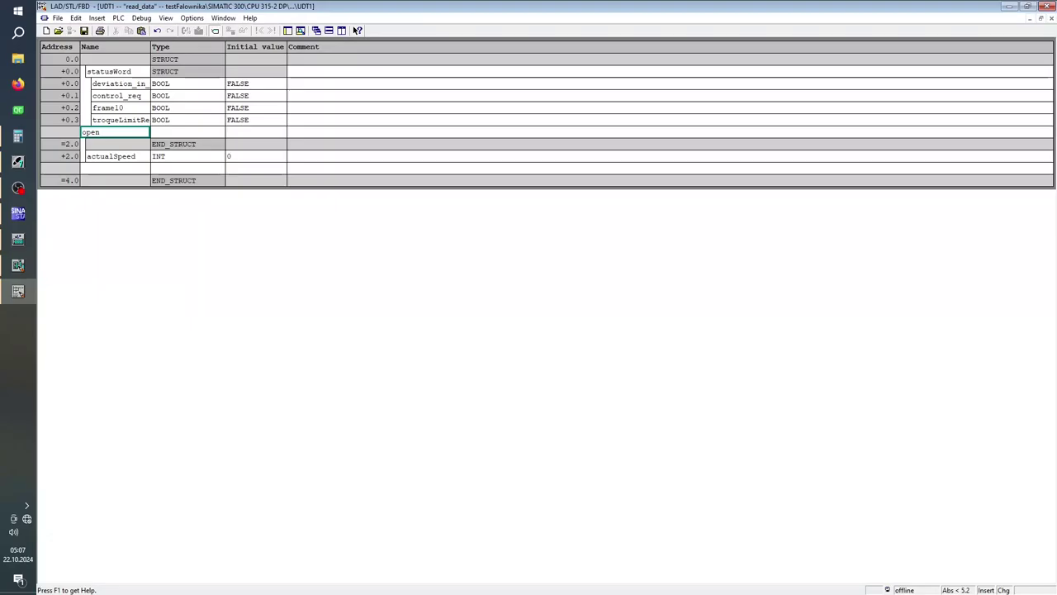
{"action": "type", "text": "HoldingBrake"}
{"action": "key", "text": "Tab"}
{"action": "type", "text": "bo"}
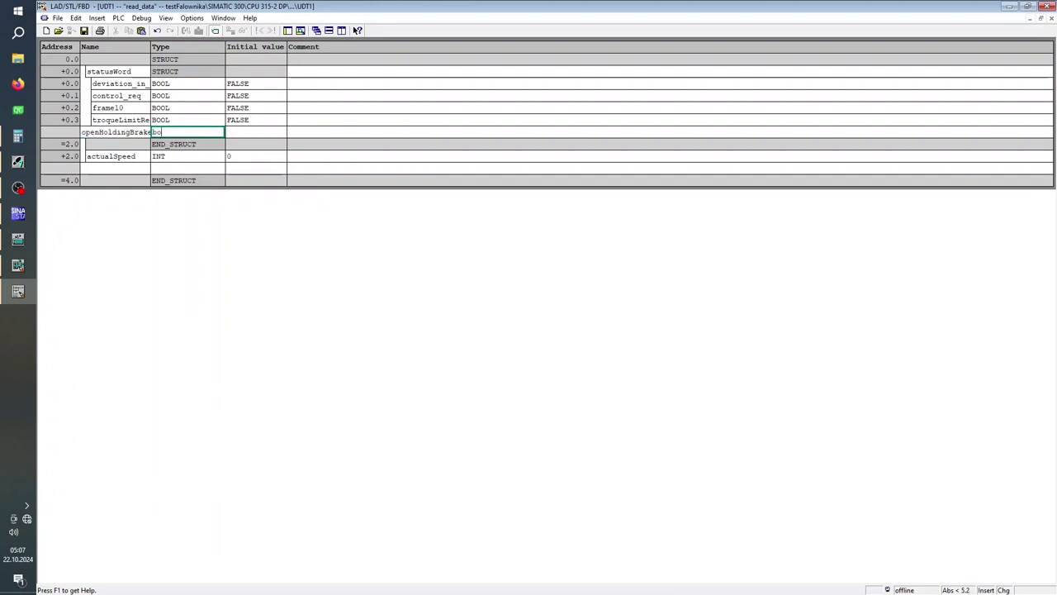
{"action": "key", "text": "Tab"}
{"action": "key", "text": "Return"}
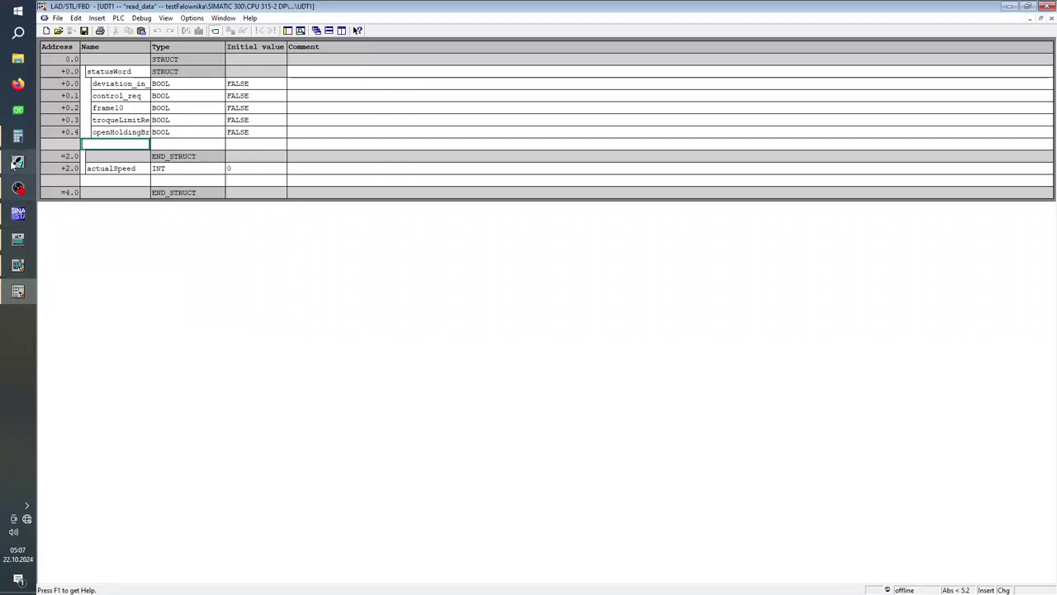
Step: Consult ZSW1 bit 13 in STARTER, and declare motorOverTemp as a BOOL below openHoldingBrake in UDT1's statusWord structure
{"action": "left_click", "coordinate": [18, 213]}
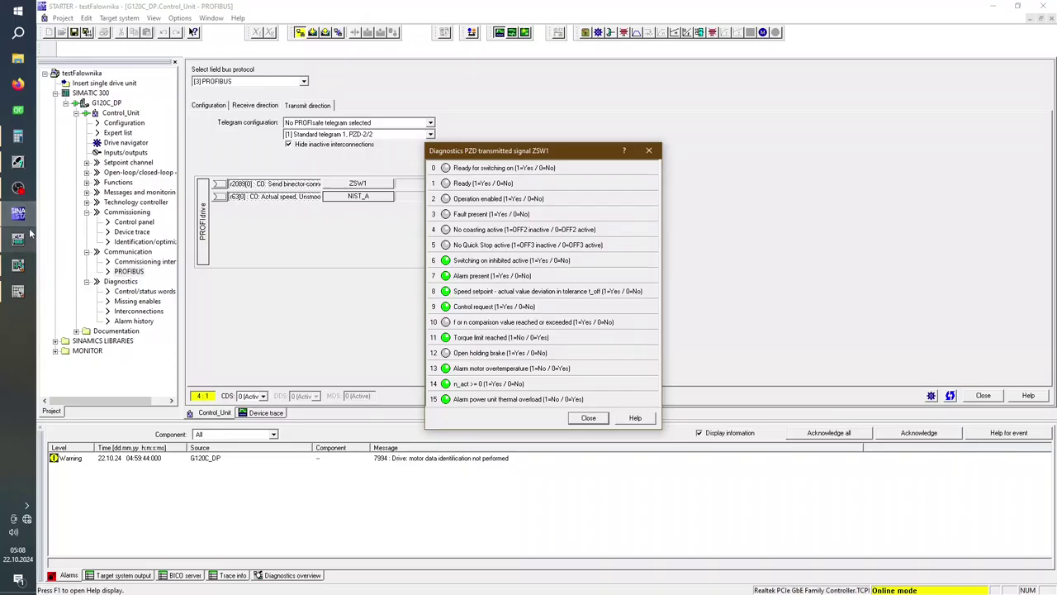
{"action": "left_click", "coordinate": [18, 290]}
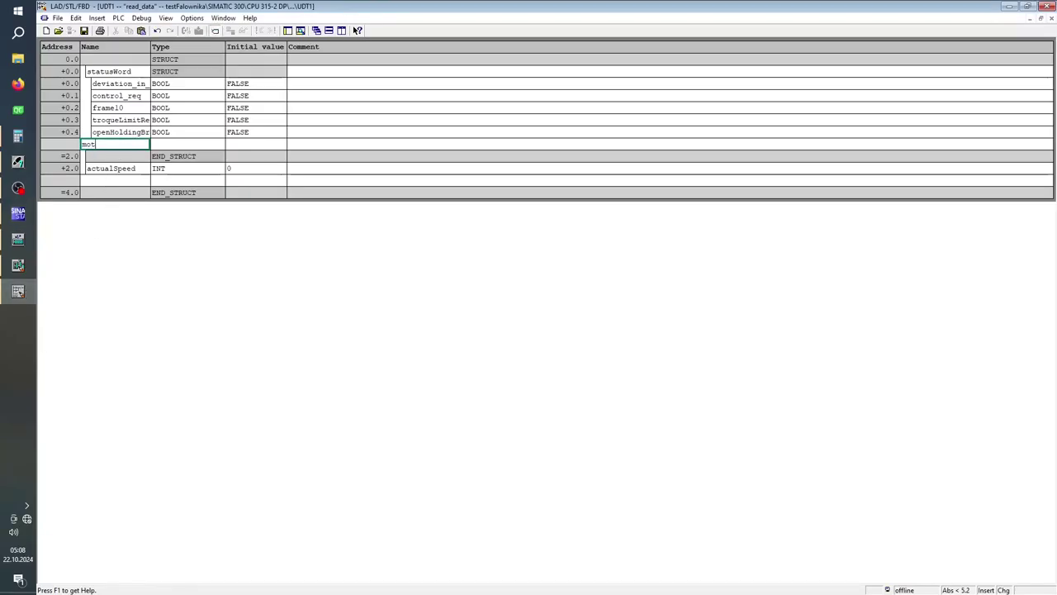
{"action": "type", "text": "0"}
{"action": "type", "text": "ver"}
{"action": "type", "text": "T"}
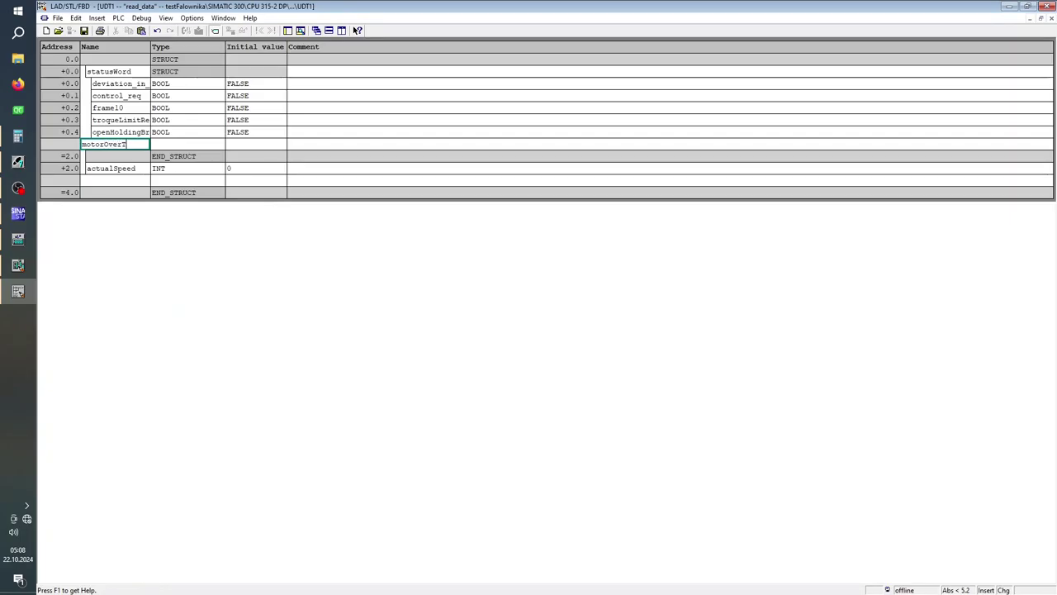
{"action": "type", "text": "emp"}
{"action": "key", "text": "Tab"}
{"action": "key", "text": "Tab"}
{"action": "key", "text": "Tab"}
{"action": "left_click", "coordinate": [209, 144]}
{"action": "type", "text": "bool"}
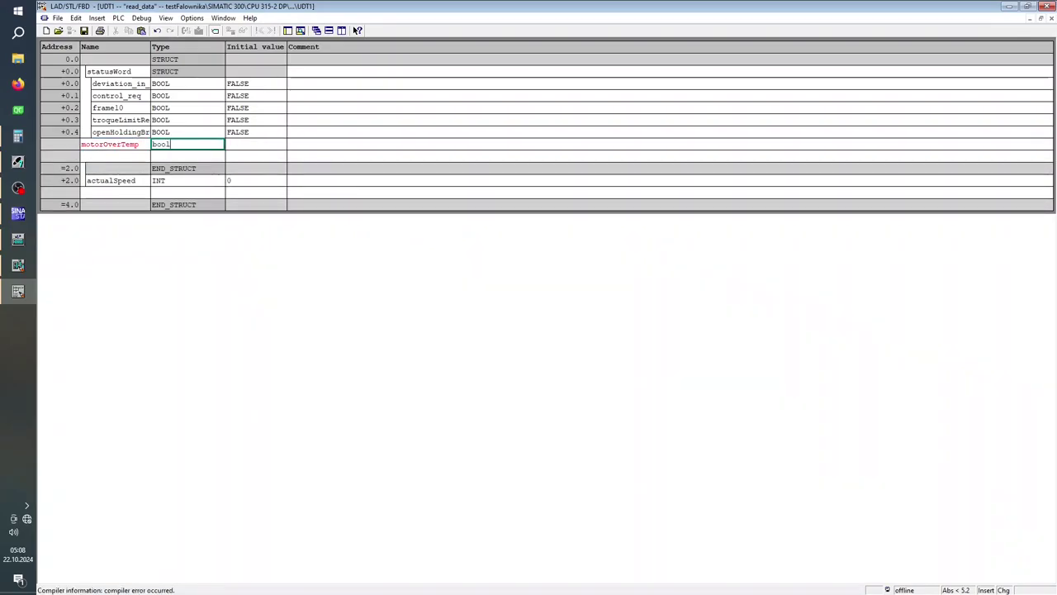
{"action": "key", "text": "Return"}
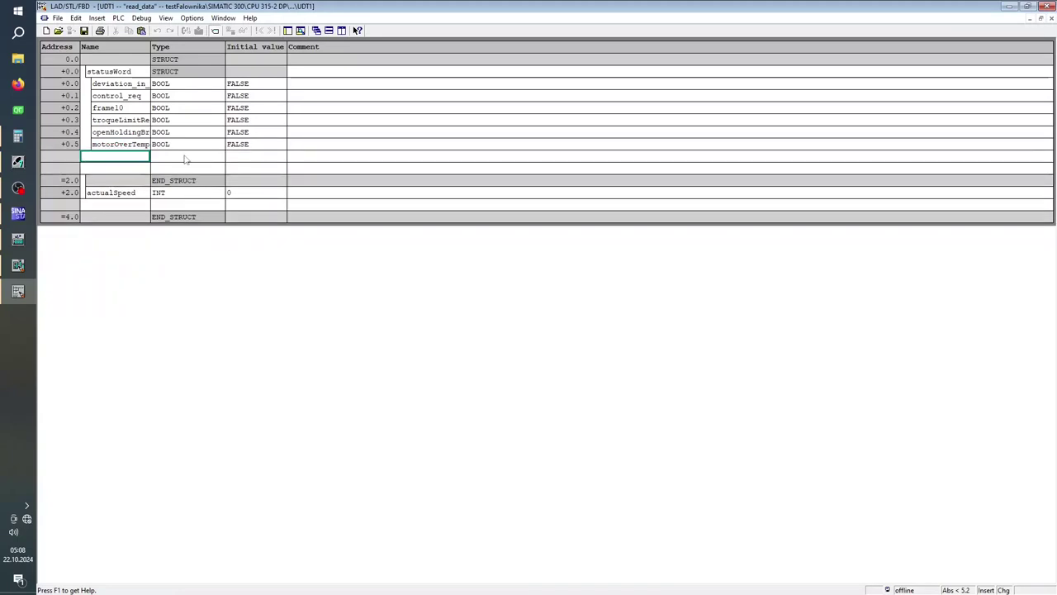
Step: Consult ZSW1 bit 14 in STARTER, and declare frame14 as a BOOL below motorOverTemp in UDT1's statusWord structure
{"action": "left_click", "coordinate": [18, 214]}
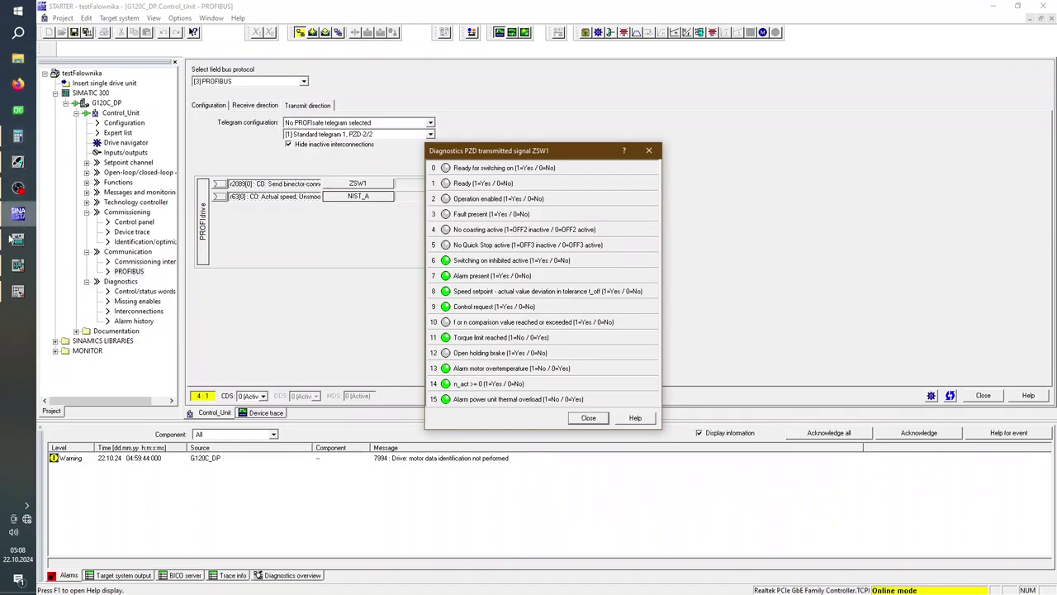
{"action": "mouse_move", "coordinate": [14, 251]}
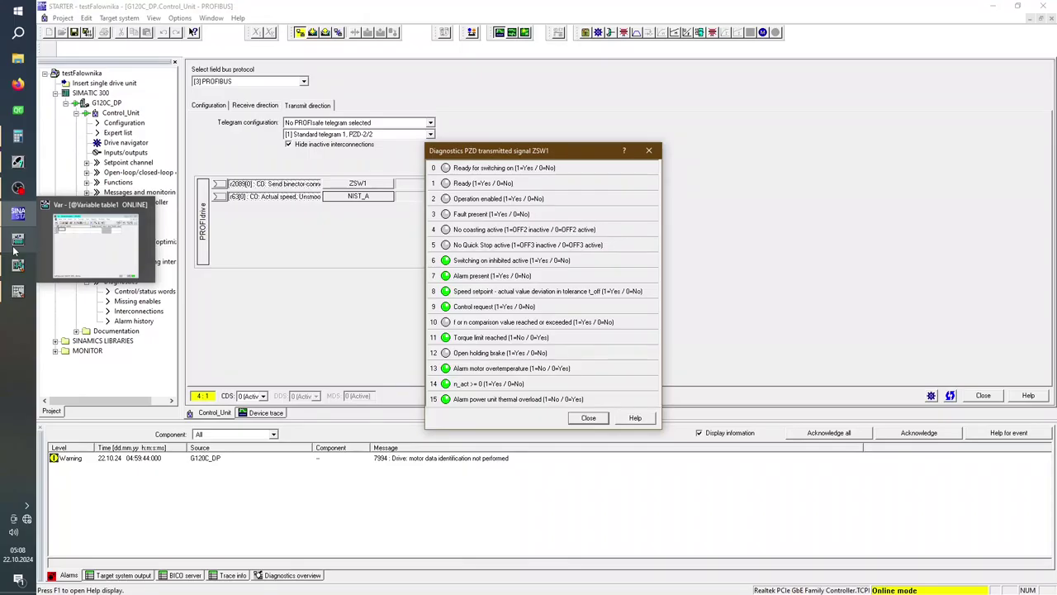
{"action": "left_click", "coordinate": [14, 251]}
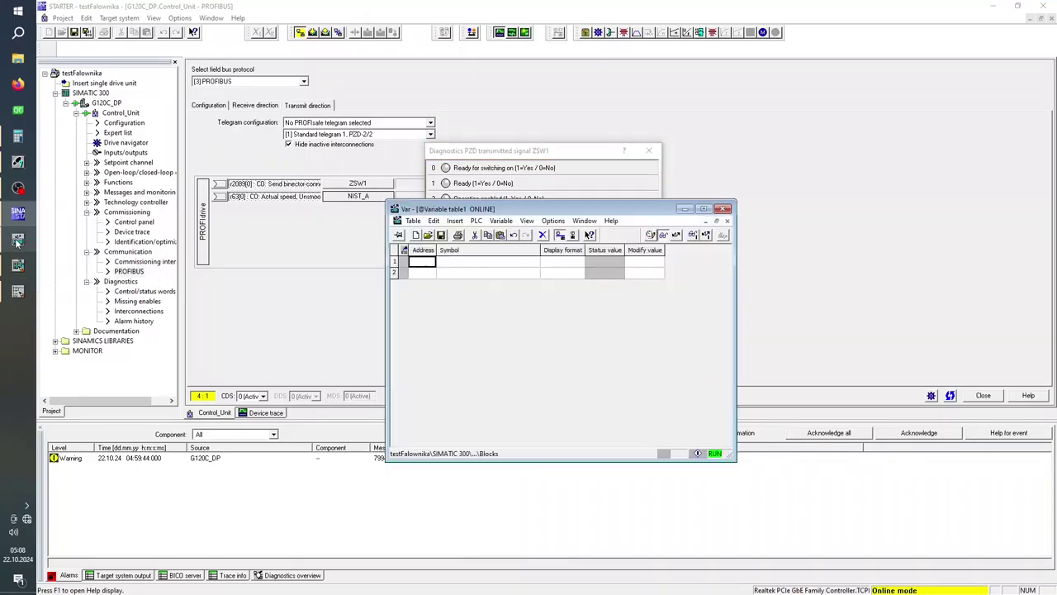
{"action": "left_click", "coordinate": [17, 291]}
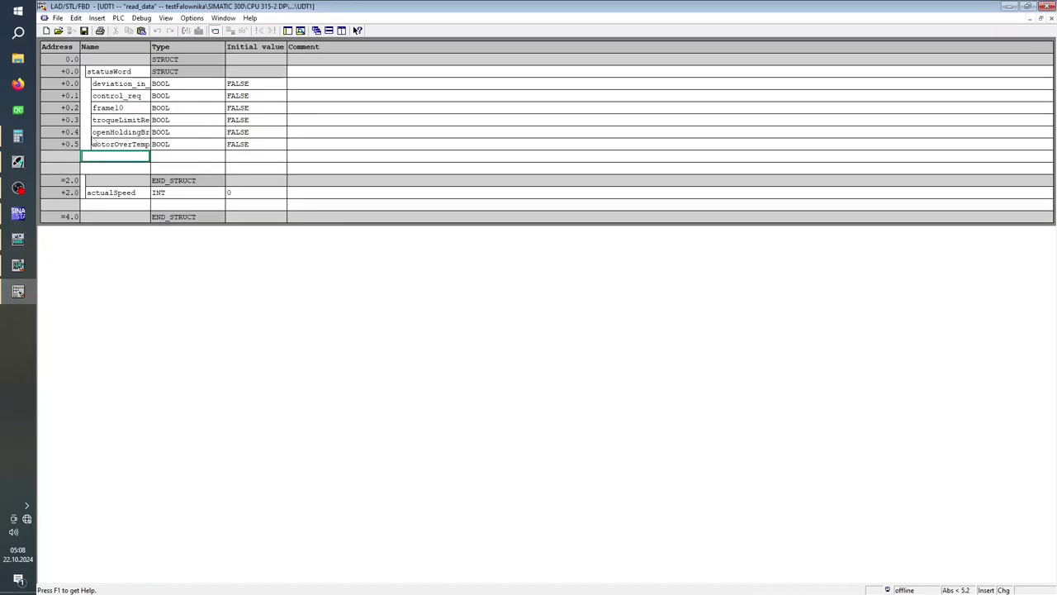
{"action": "type", "text": "fr"}
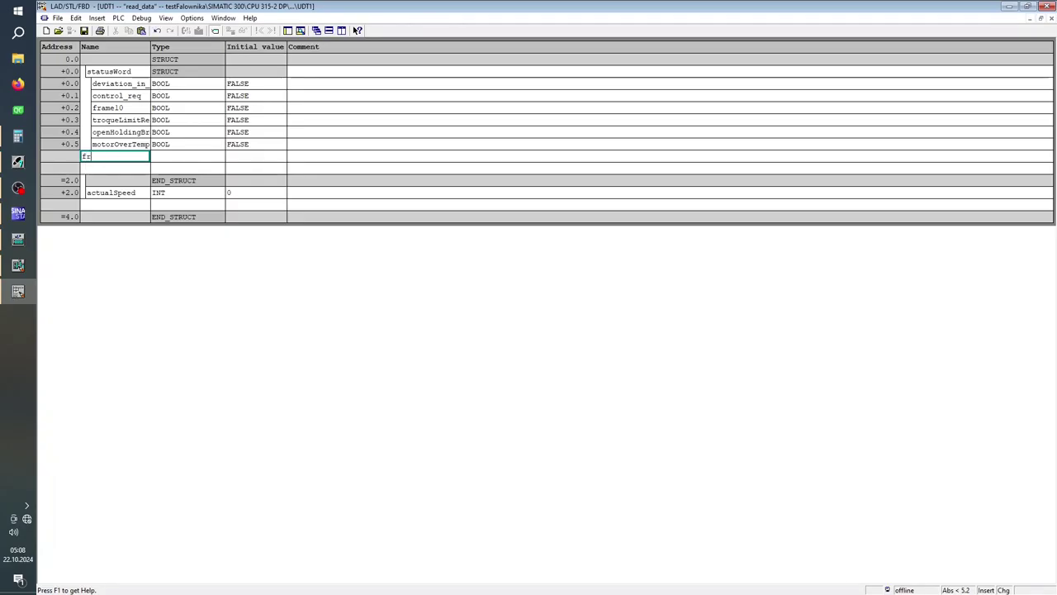
{"action": "key", "text": "Tab"}
{"action": "key", "text": "Tab"}
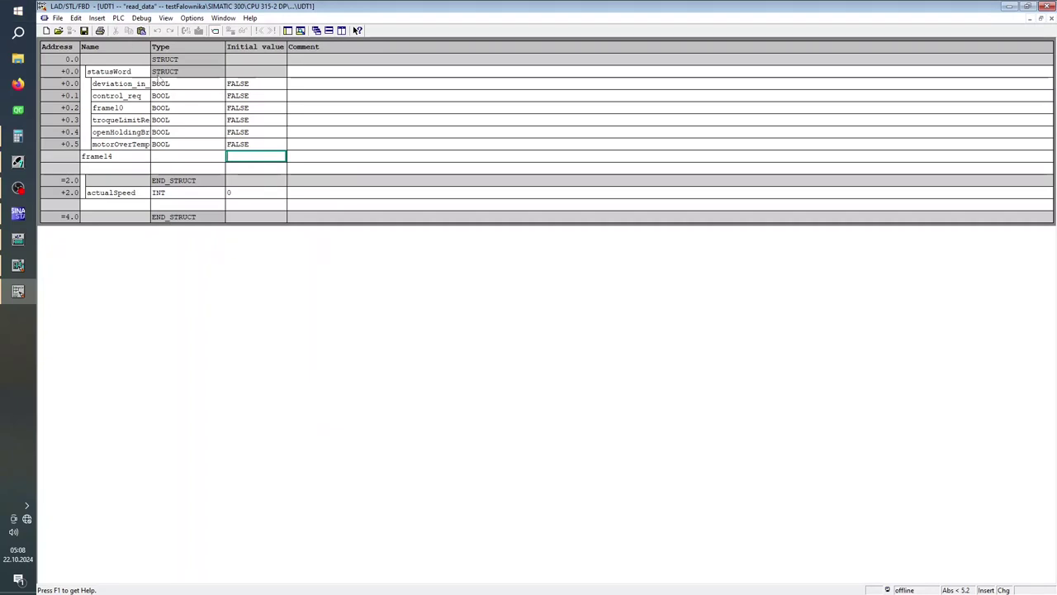
{"action": "left_click", "coordinate": [185, 157]}
{"action": "type", "text": "bo"}
{"action": "key", "text": "Tab"}
{"action": "key", "text": "Tab"}
{"action": "key", "text": "Tab"}
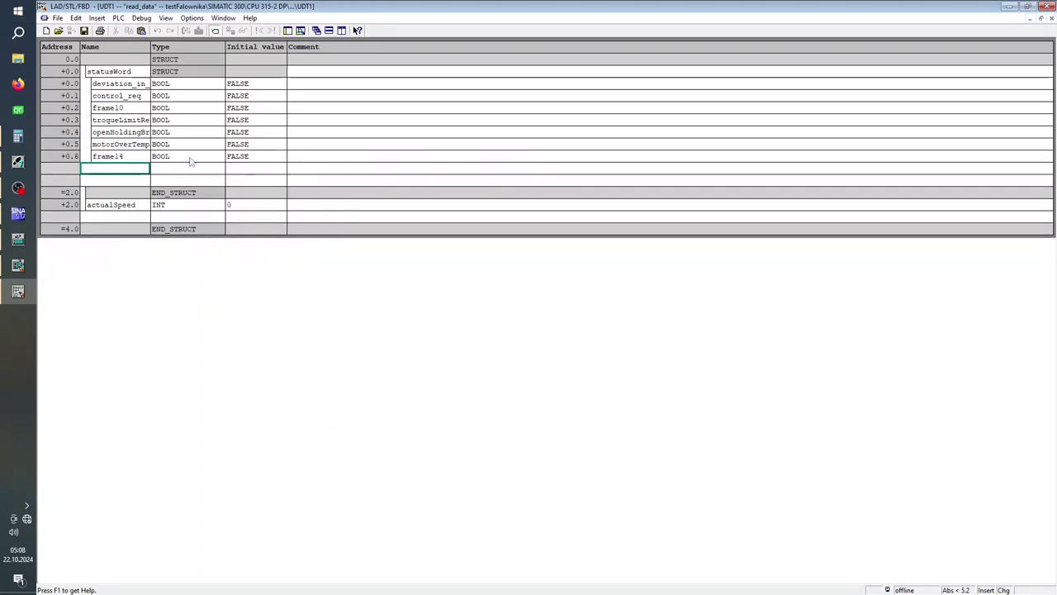
Step: Declare inverterOverTemp as a BOOL below frame14 in the statusWord structure
{"action": "type", "text": "i"}
{"action": "type", "text": "nverter"}
{"action": "type", "text": "0"}
{"action": "type", "text": "verTemp"}
{"action": "key", "text": "Tab"}
{"action": "type", "text": "bo"}
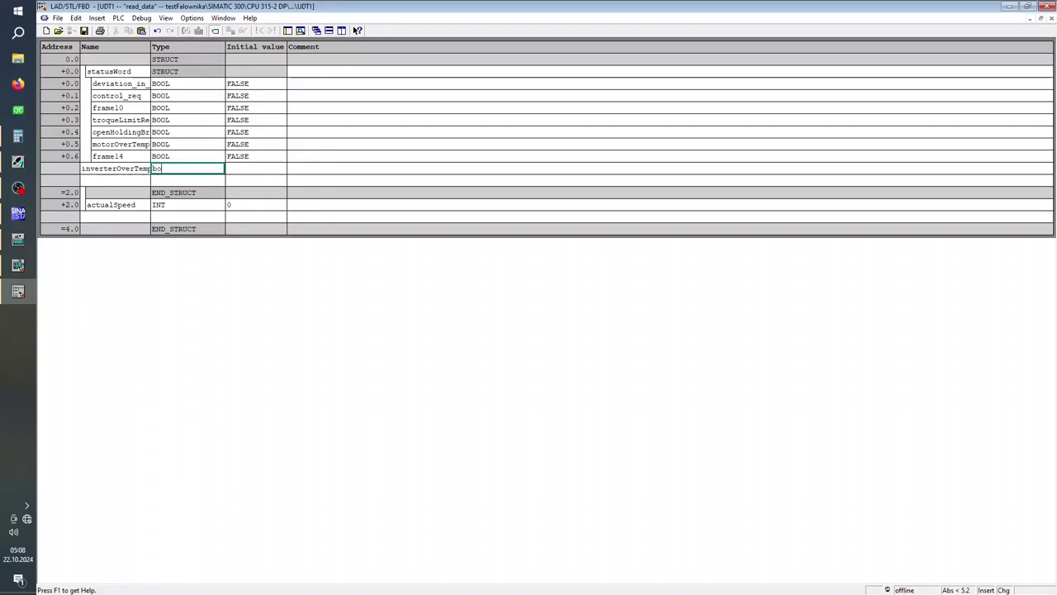
{"action": "type", "text": "ol"}
{"action": "key", "text": "Tab"}
{"action": "key", "text": "Return"}
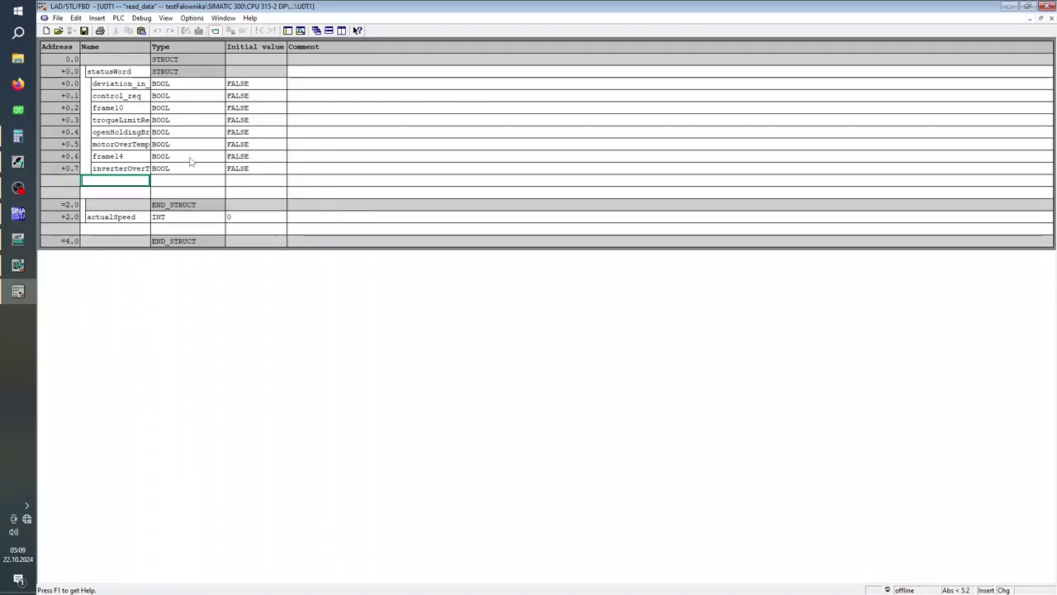
Step: Select the inverterOverTemp row, examine the lower ZSW1 bits in STARTER, and return to UDT1 in the block editor
{"action": "left_click", "coordinate": [72, 172]}
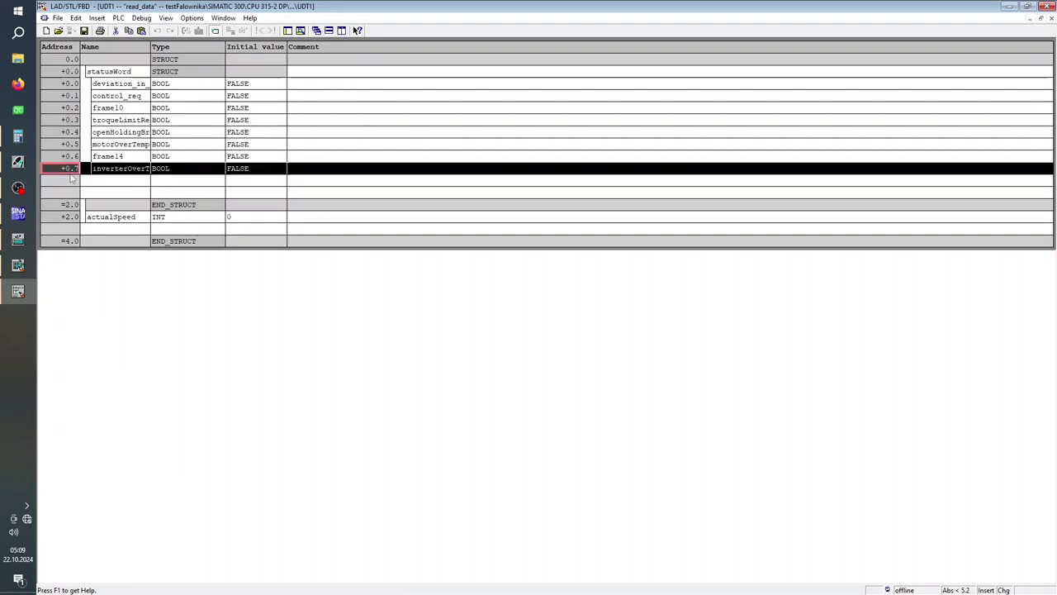
{"action": "left_click", "coordinate": [19, 214]}
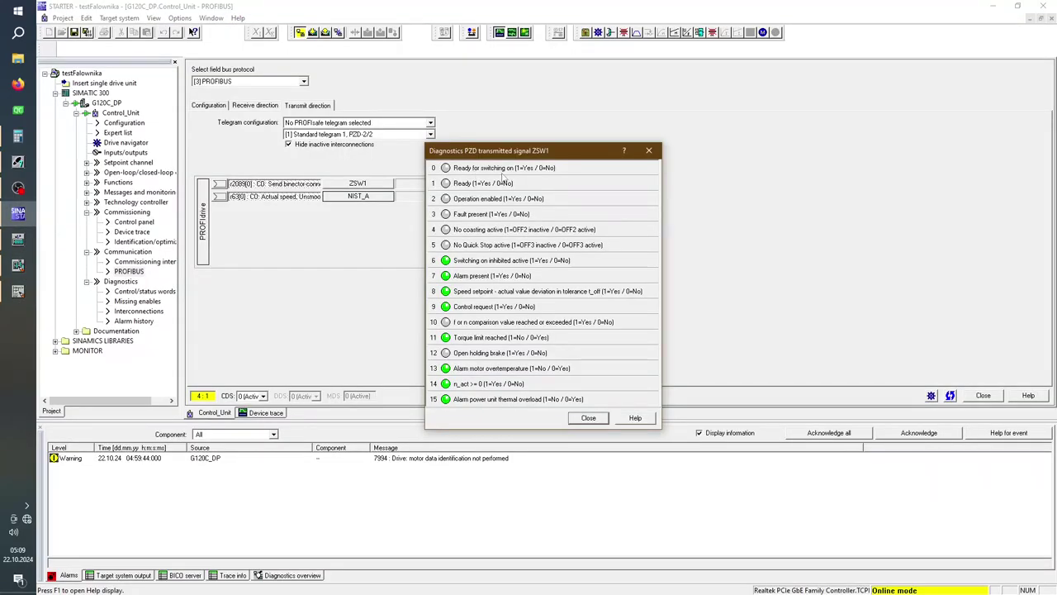
{"action": "left_click", "coordinate": [18, 239]}
{"action": "left_click", "coordinate": [18, 290]}
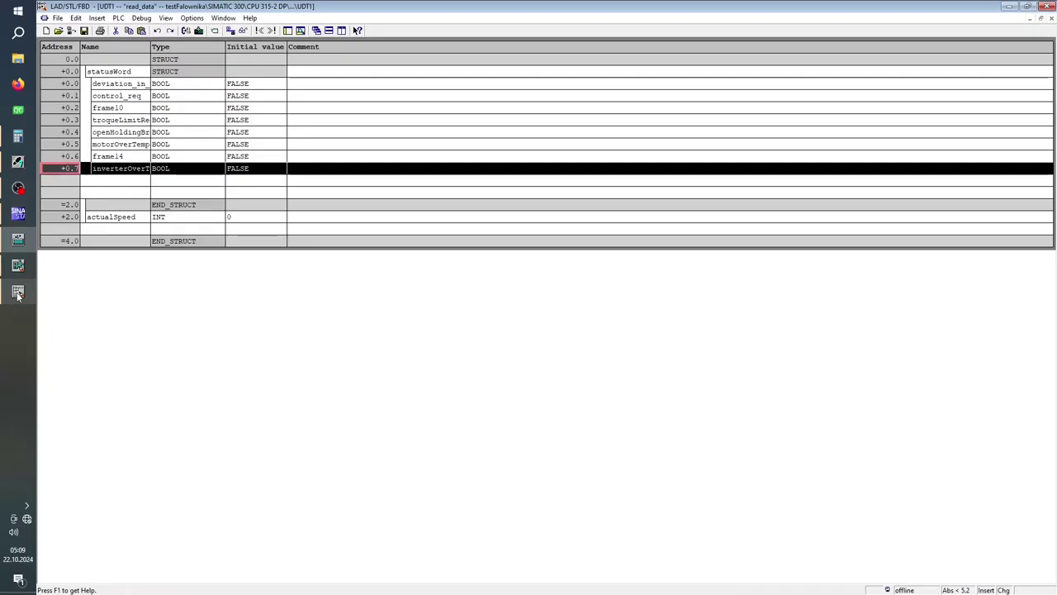
Step: Declare redyForSwitch as a BOOL with initial value false below inverterOverTemp in UDT1's statusWord structure
{"action": "left_click", "coordinate": [100, 177]}
{"action": "type", "text": "r"}
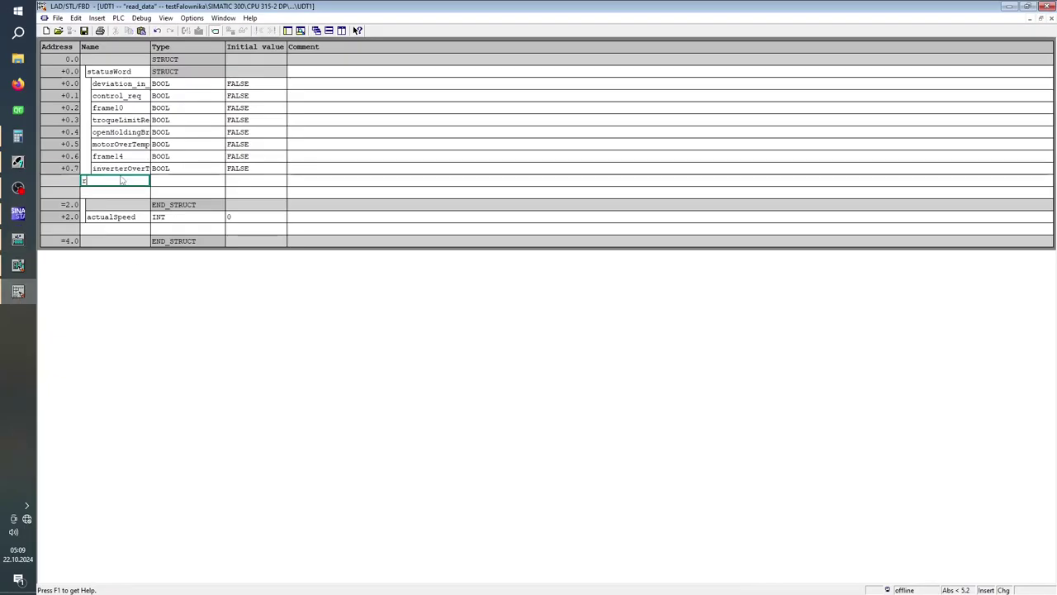
{"action": "type", "text": "ea"}
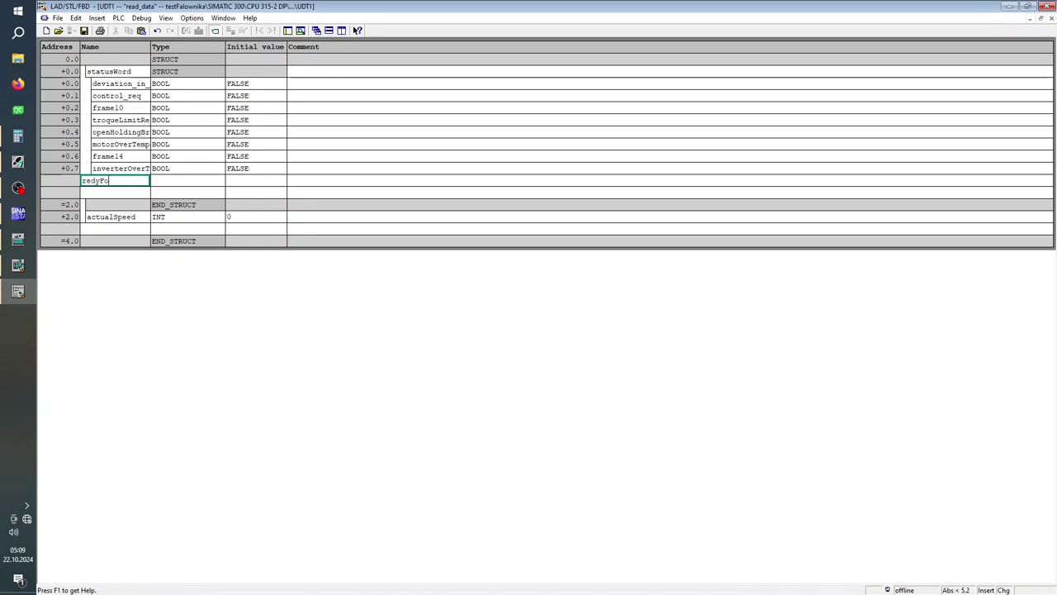
{"action": "type", "text": "yForSwitch"}
{"action": "key", "text": "Tab"}
{"action": "type", "text": "bool"}
{"action": "key", "text": "Tab"}
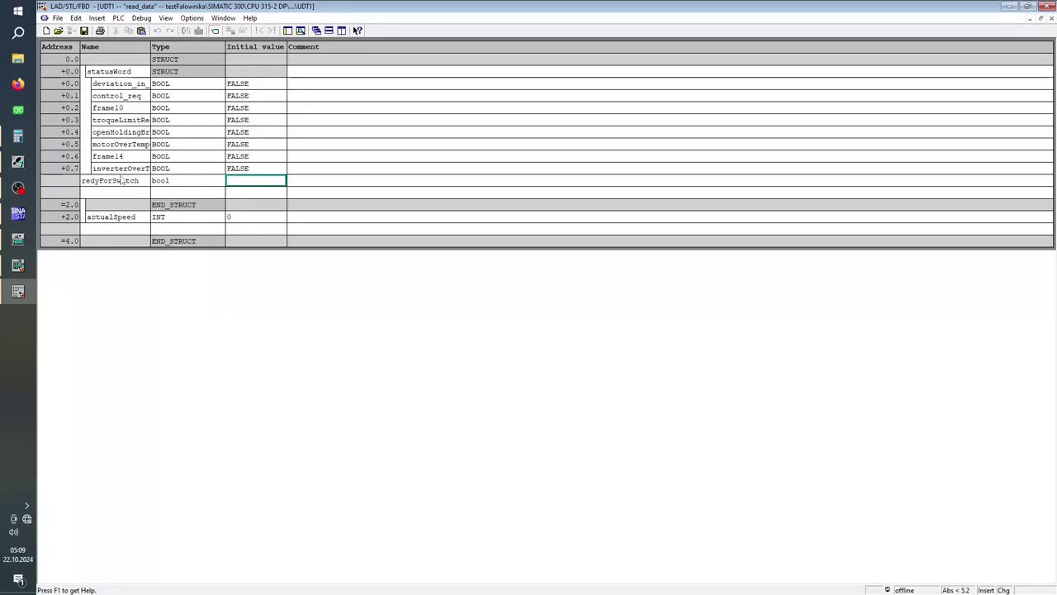
{"action": "type", "text": "fal"}
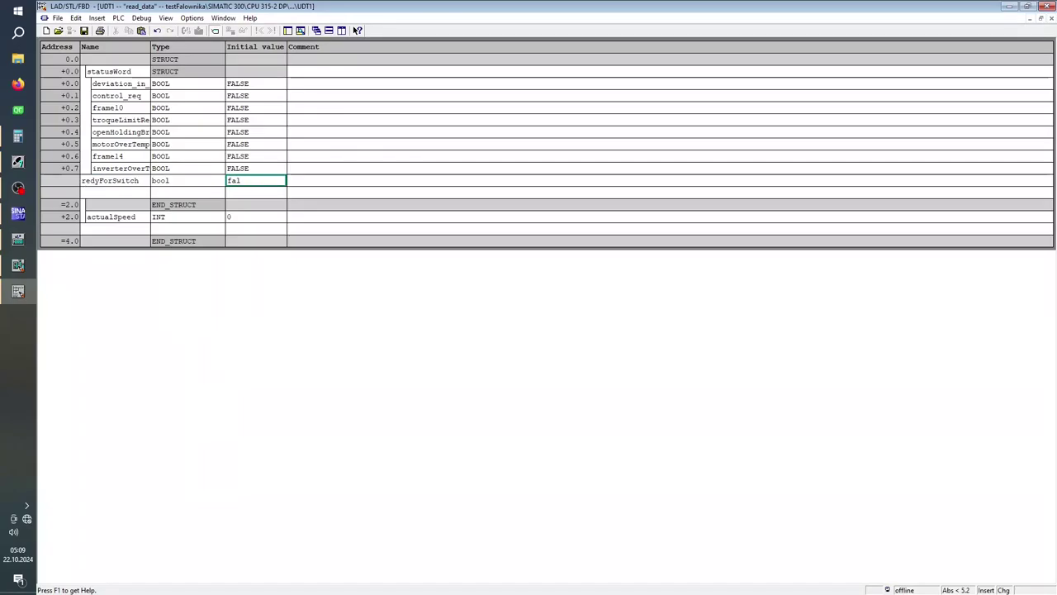
{"action": "type", "text": "se"}
{"action": "key", "text": "Tab"}
{"action": "key", "text": "Return"}
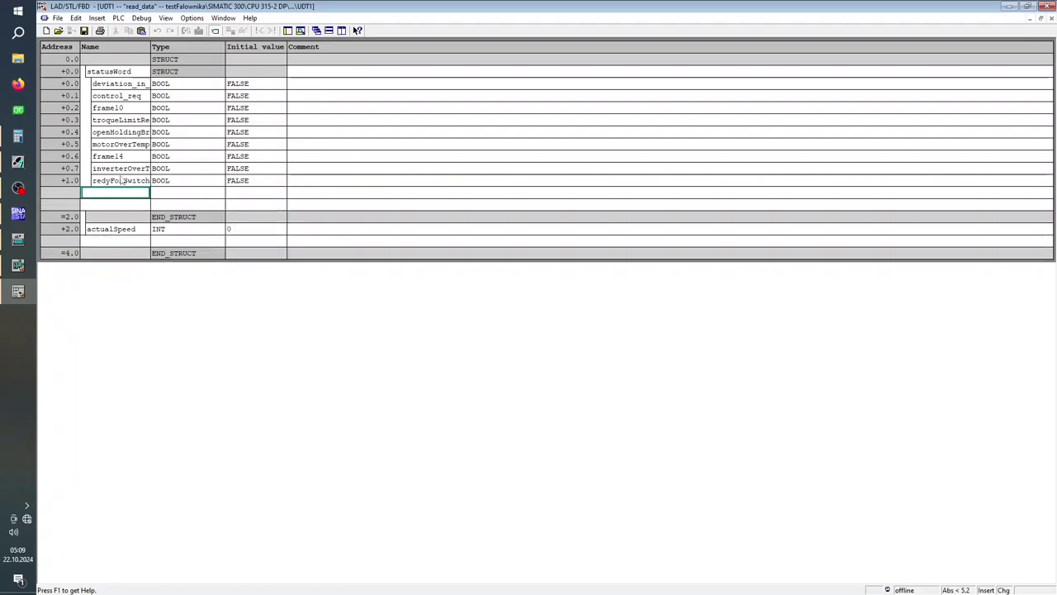
Step: Consult ZSW1 bit 1 in STARTER, and declare ready as a BOOL below redyForSwitch in UDT1's statusWord structure
{"action": "left_click", "coordinate": [18, 213]}
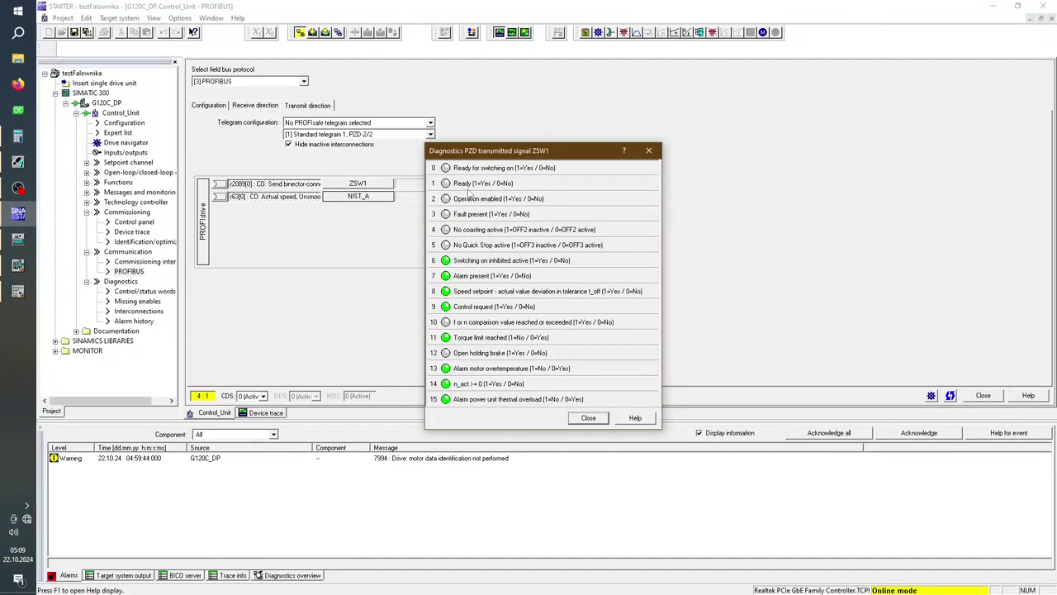
{"action": "left_click", "coordinate": [18, 238]}
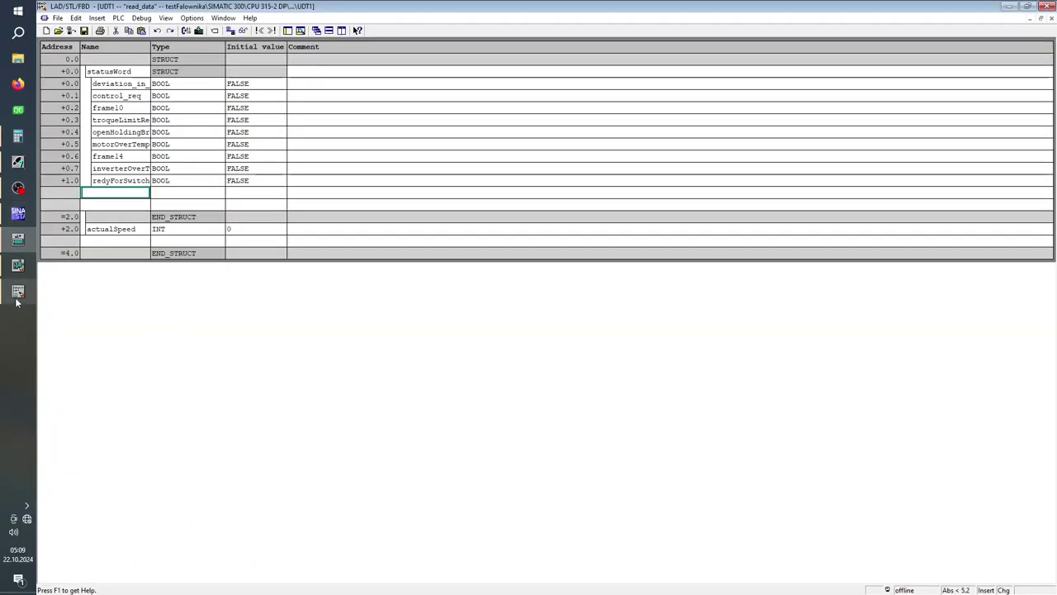
{"action": "left_click", "coordinate": [18, 291]}
{"action": "type", "text": "read"}
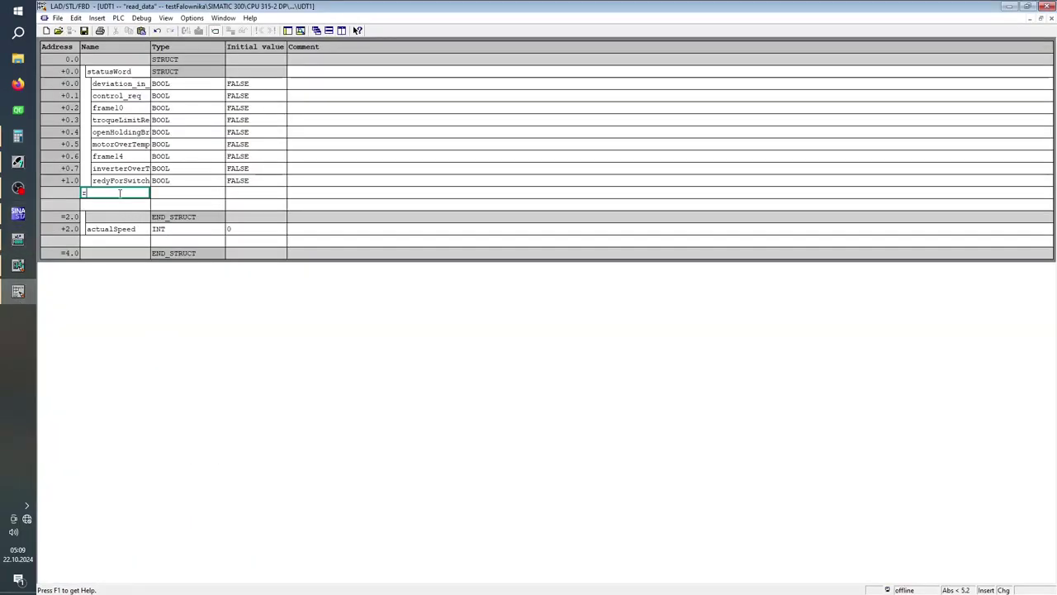
{"action": "key", "text": "Tab"}
{"action": "type", "text": "bo"}
{"action": "key", "text": "Tab"}
{"action": "key", "text": "Tab"}
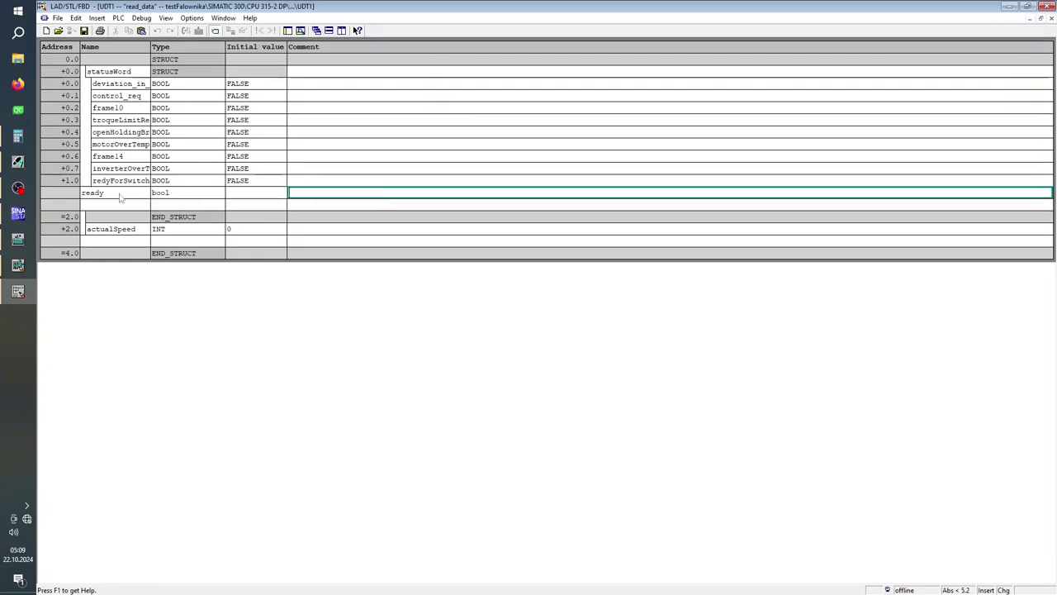
{"action": "key", "text": "Tab"}
Step: Consult ZSW1 bit 2 in STARTER, and declare operationEnable as a BOOL below ready in UDT1's statusWord structure
{"action": "left_click", "coordinate": [18, 213]}
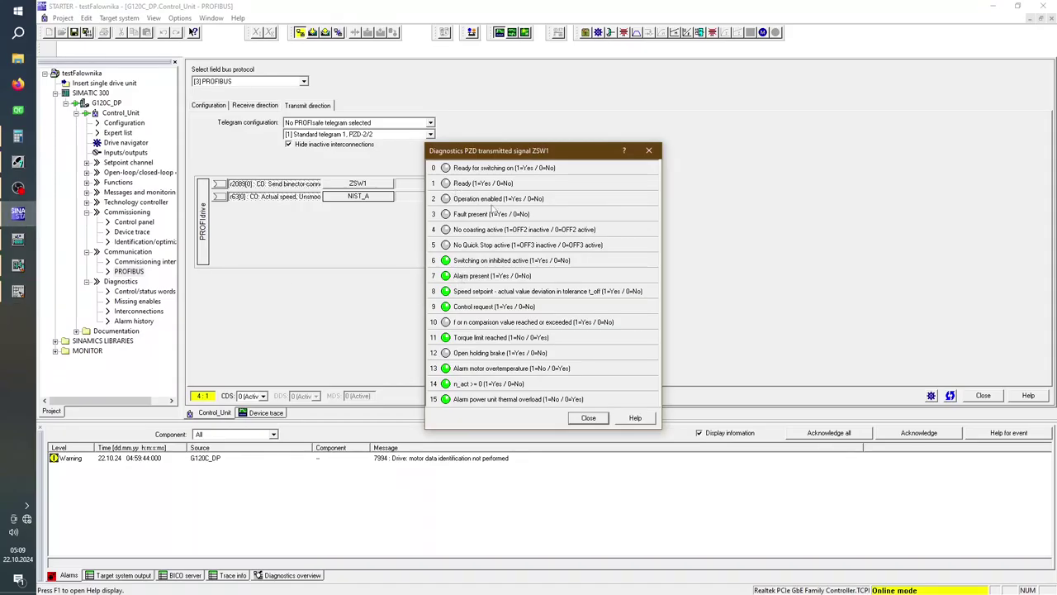
{"action": "mouse_move", "coordinate": [23, 246]}
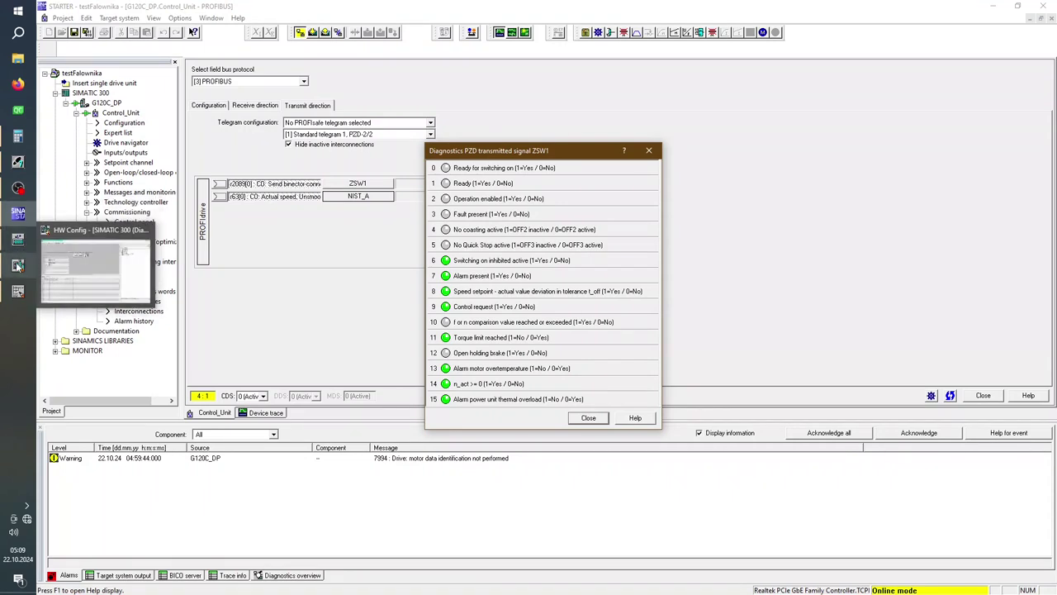
{"action": "left_click", "coordinate": [18, 291]}
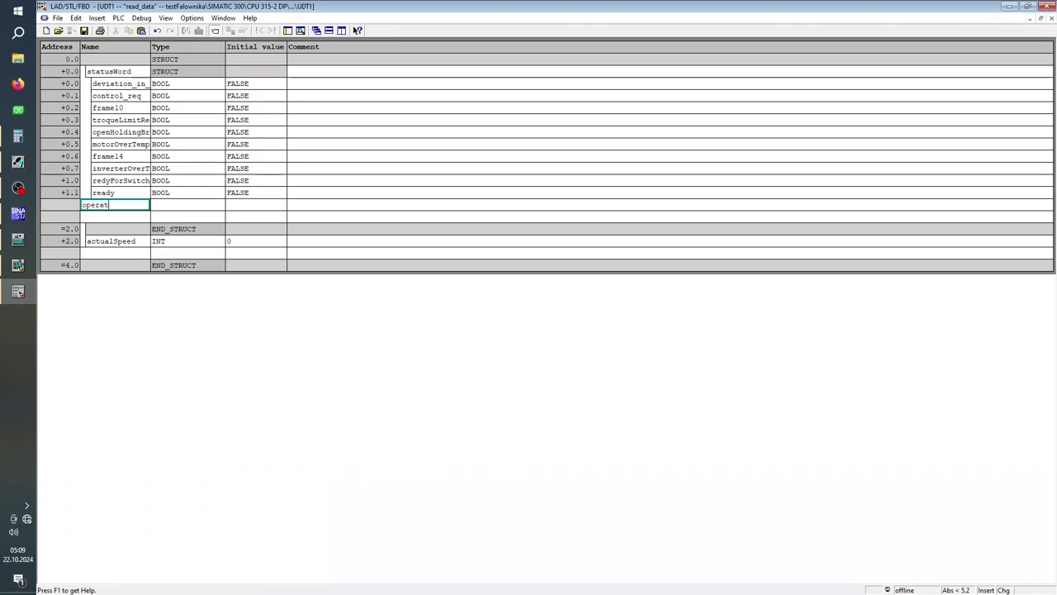
{"action": "type", "text": "operationEnable"}
{"action": "key", "text": "Tab"}
{"action": "type", "text": "bool"}
{"action": "key", "text": "Tab"}
{"action": "key", "text": "Tab"}
{"action": "key", "text": "Return"}
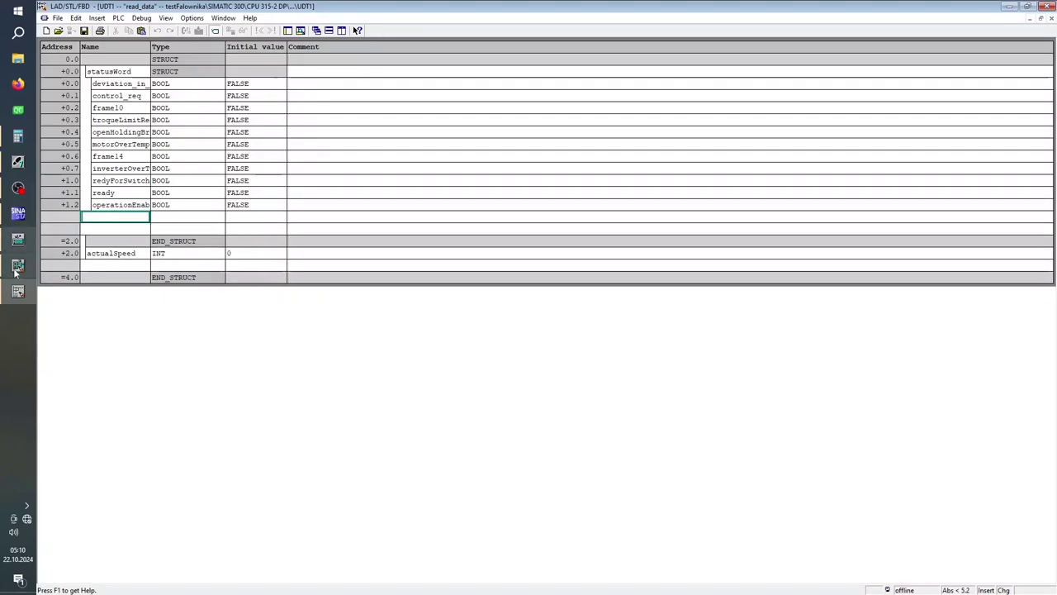
Step: Consult ZSW1 bit 3 in STARTER, and declare faultPresent as a BOOL below operationEnable in UDT1's statusWord structure
{"action": "left_click", "coordinate": [19, 213]}
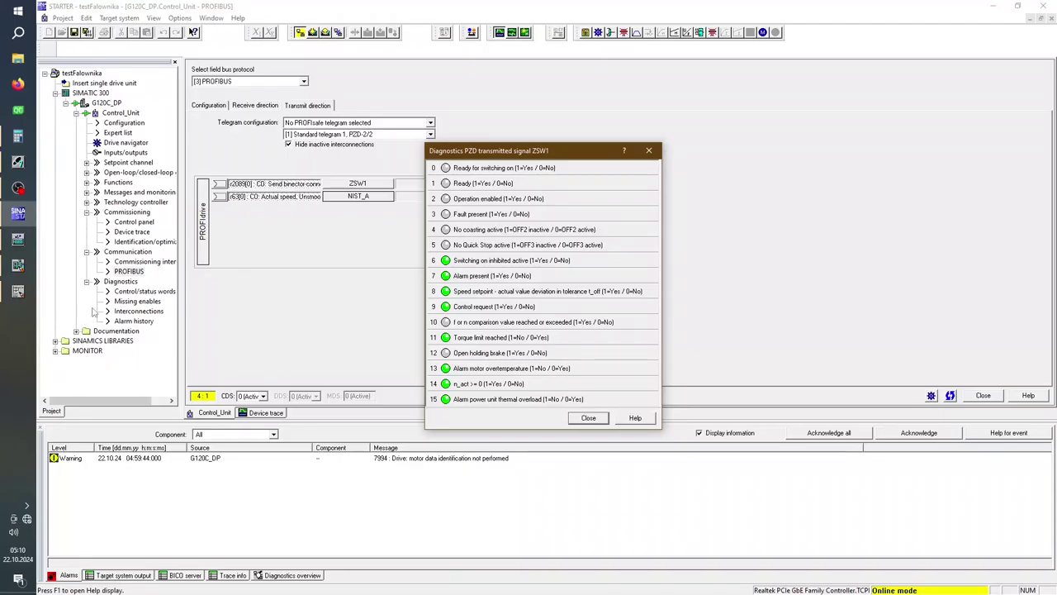
{"action": "left_click", "coordinate": [19, 266]}
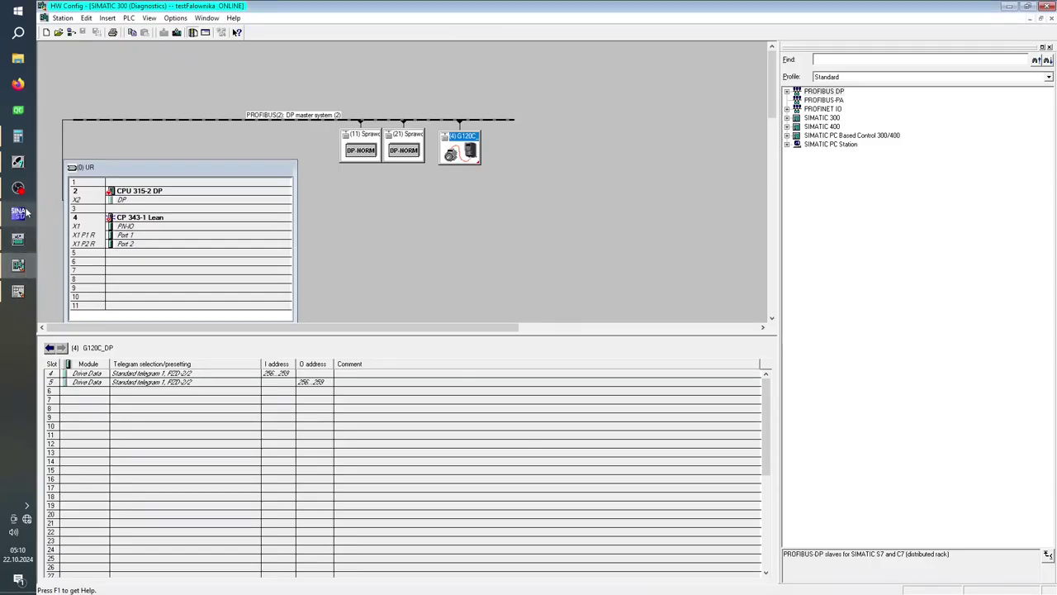
{"action": "left_click", "coordinate": [18, 291]}
{"action": "type", "text": "faultPresent"}
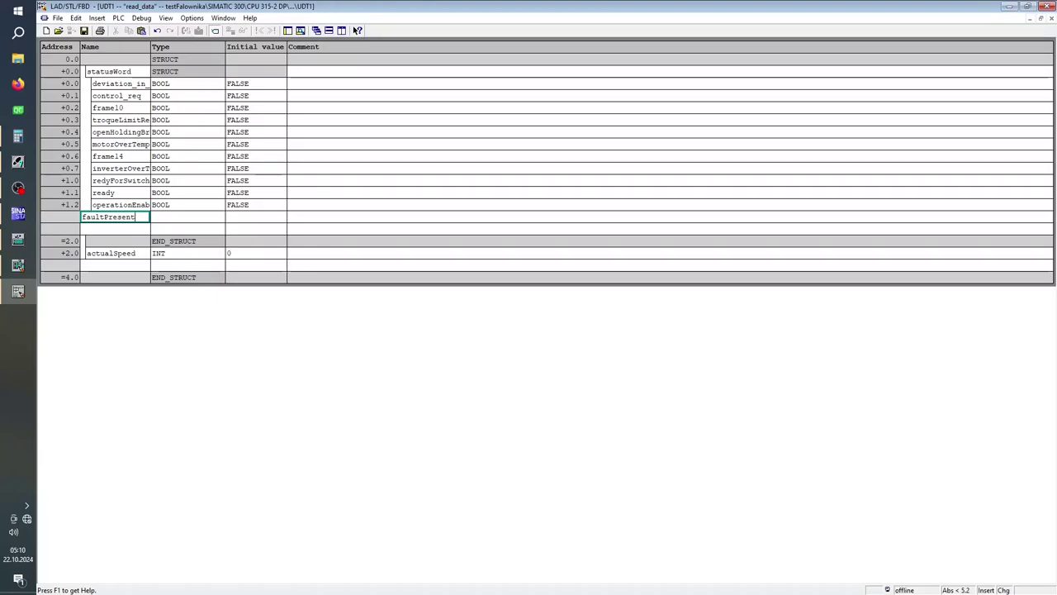
{"action": "key", "text": "Tab"}
{"action": "type", "text": "Bool"}
{"action": "key", "text": "Return"}
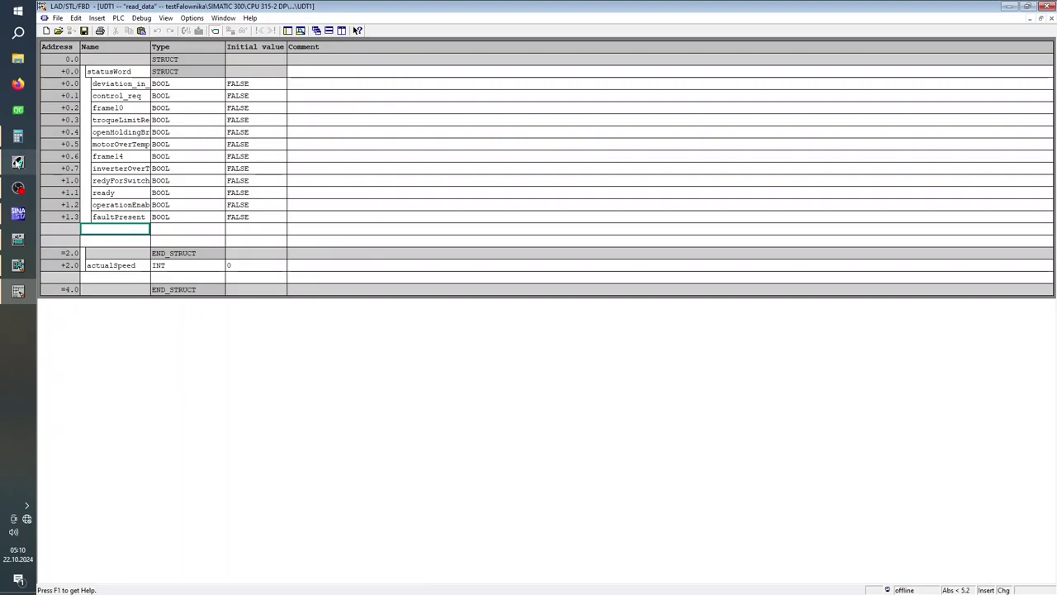
Step: Consult ZSW1 bit 4 in STARTER, and declare off2_inactive as a BOOL below faultPresent in UDT1's statusWord structure
{"action": "mouse_move", "coordinate": [22, 239]}
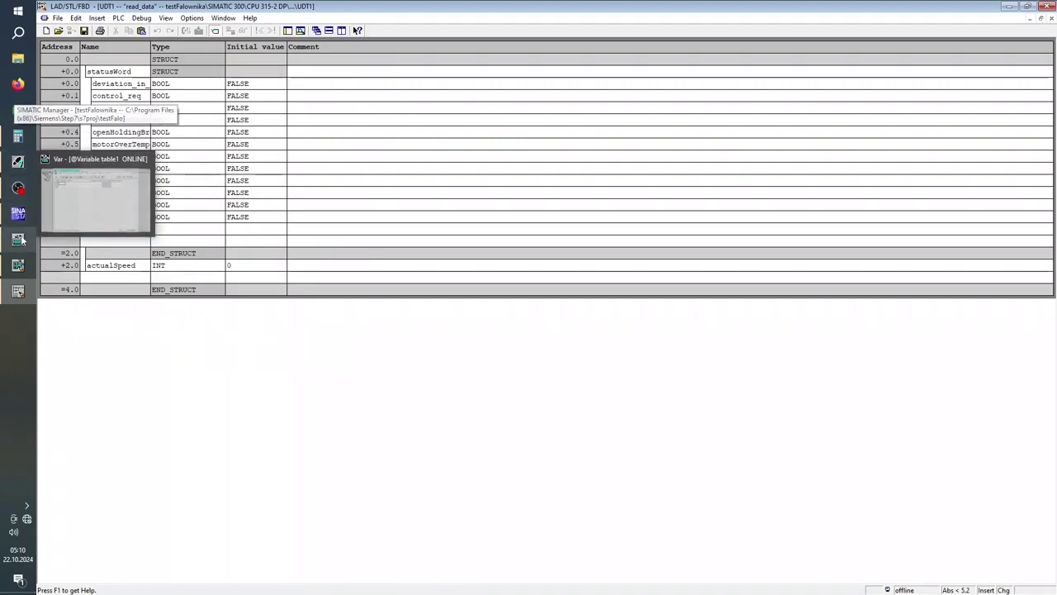
{"action": "left_click", "coordinate": [18, 213]}
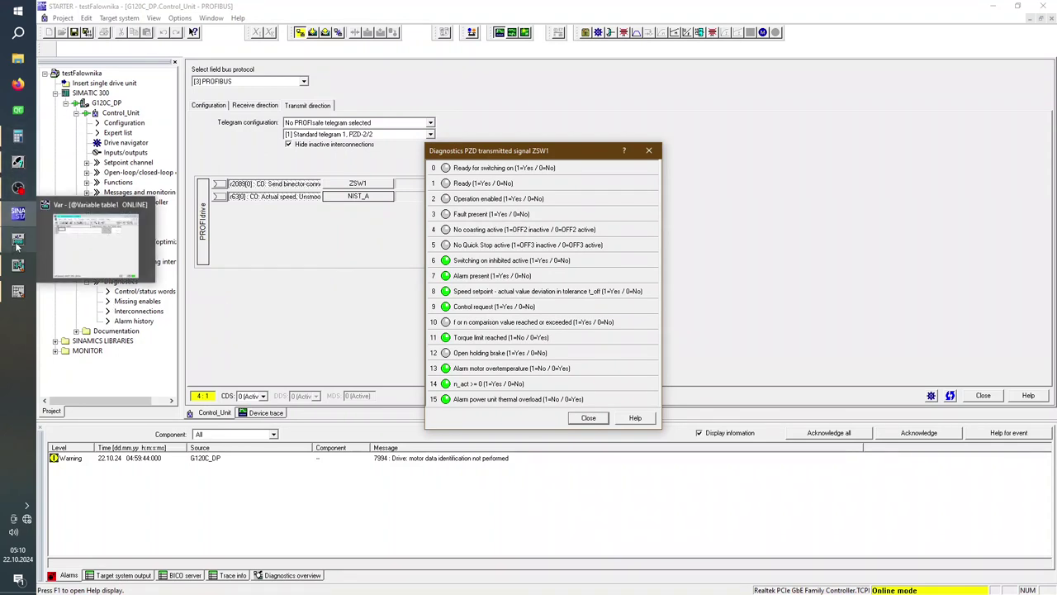
{"action": "left_click", "coordinate": [97, 219]}
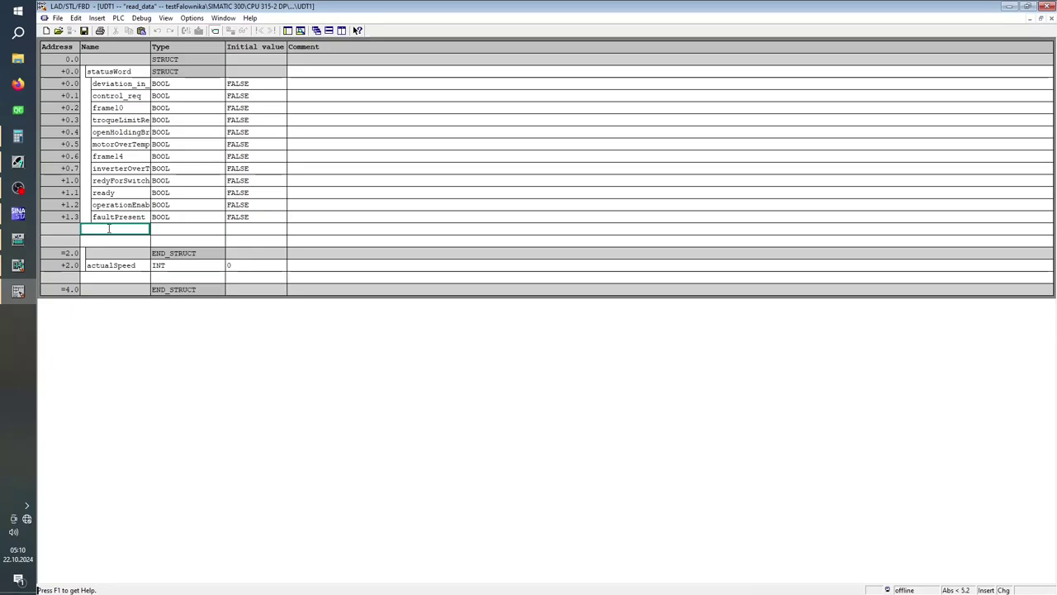
{"action": "type", "text": "off2_inactive"}
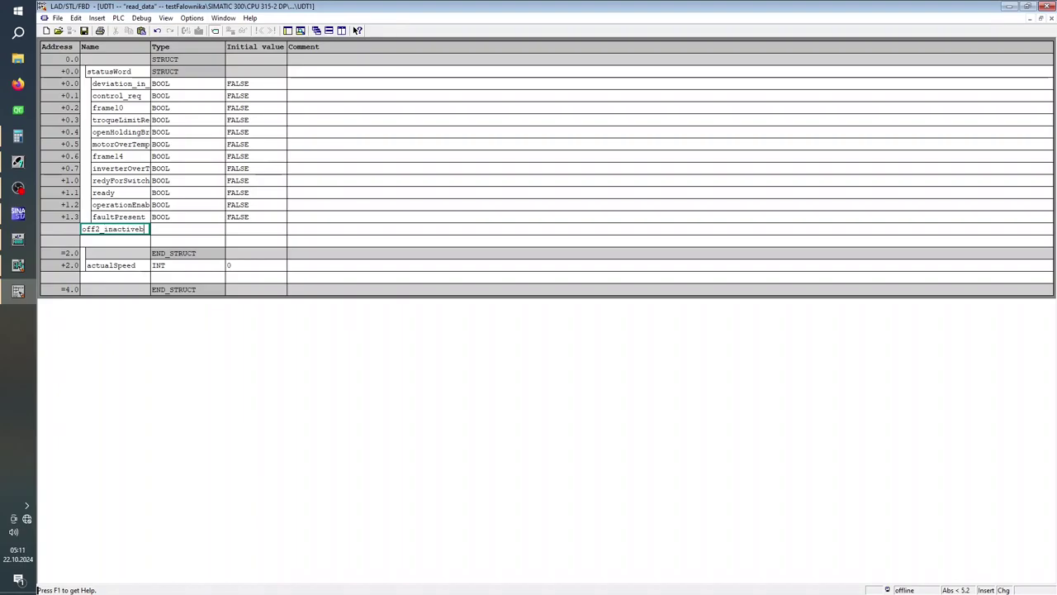
{"action": "key", "text": "Tab"}
{"action": "type", "text": "bool"}
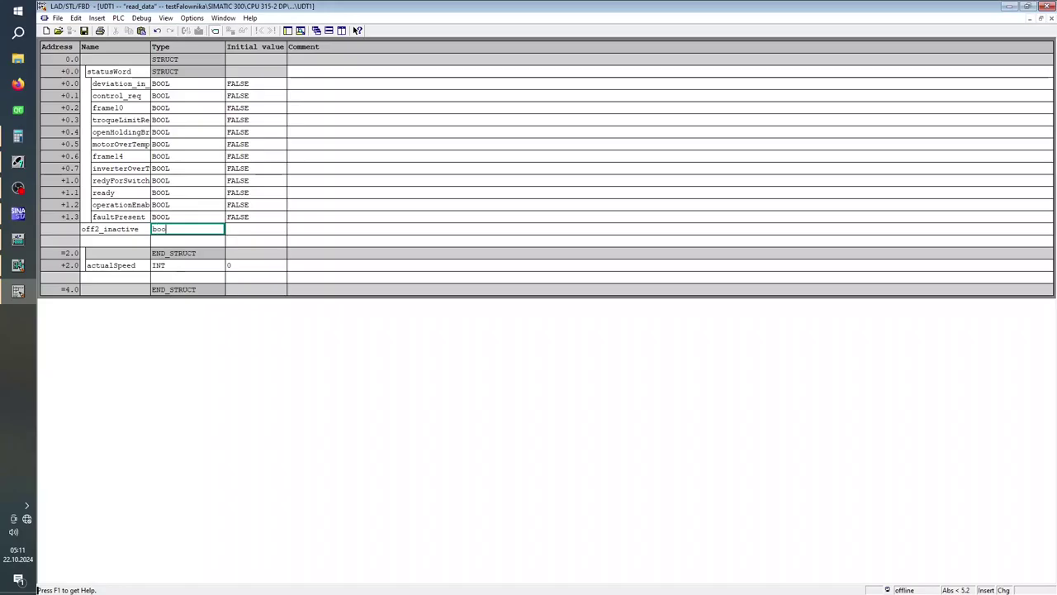
{"action": "key", "text": "Tab"}
{"action": "key", "text": "Tab"}
{"action": "key", "text": "Return"}
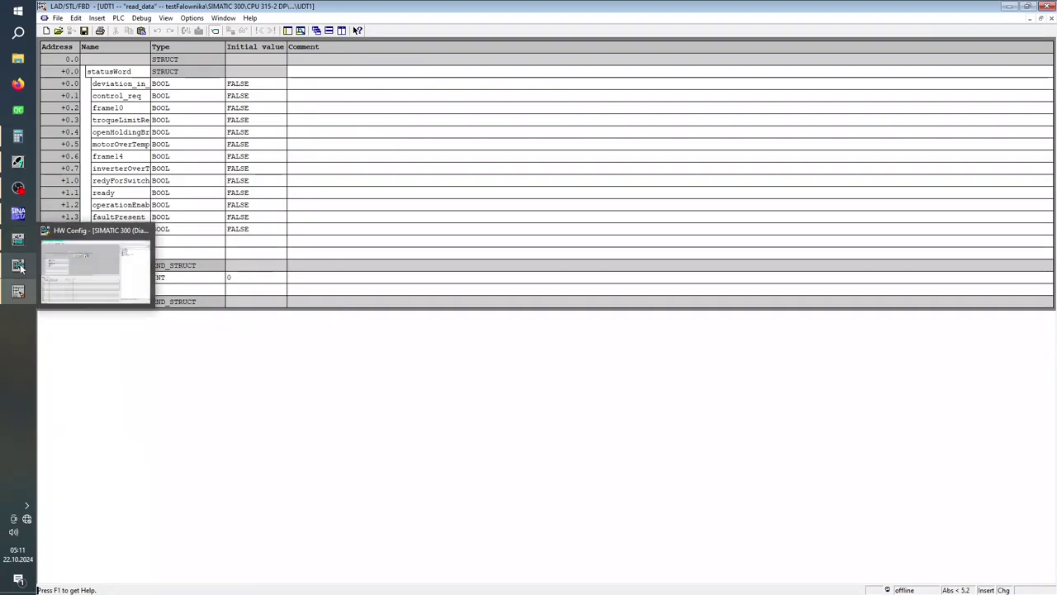
Step: Consult ZSW1 bit 5 in STARTER, and declare off3_inactive as a BOOL below off2_inactive in UDT1's statusWord structure
{"action": "mouse_move", "coordinate": [18, 294]}
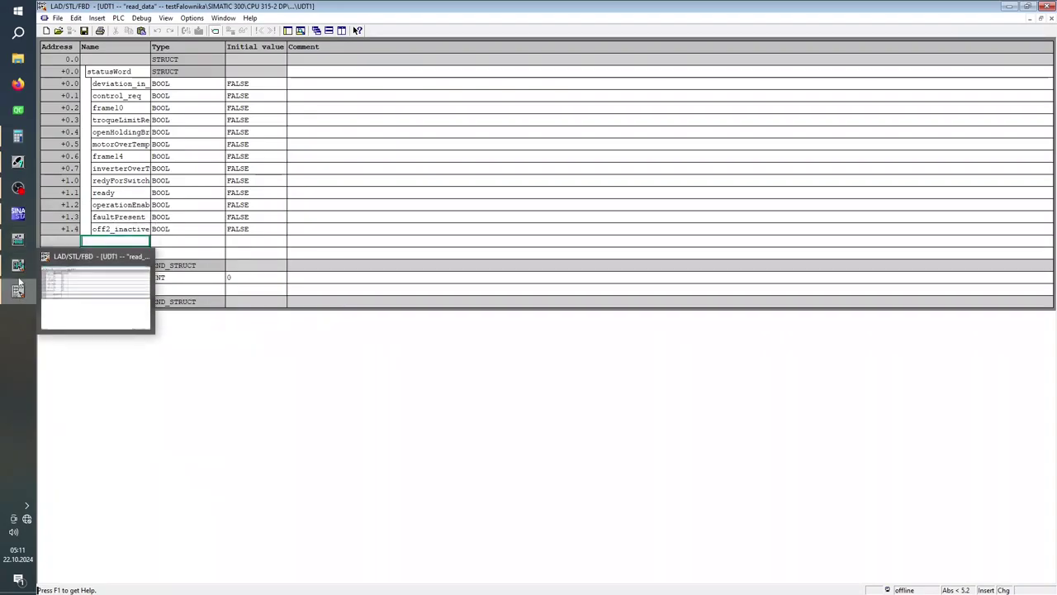
{"action": "left_click", "coordinate": [18, 213]}
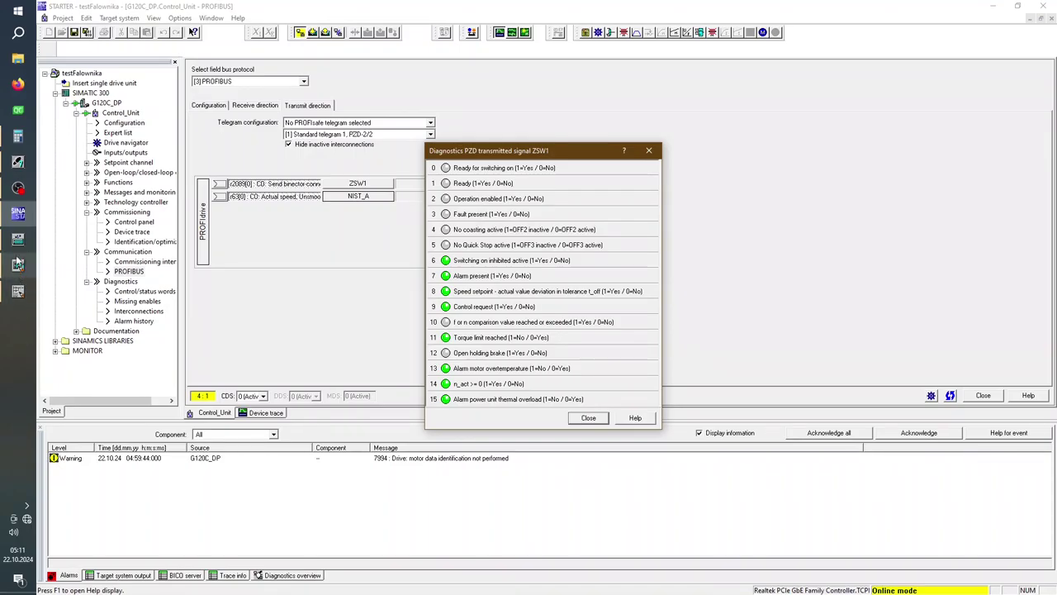
{"action": "left_click", "coordinate": [18, 293]}
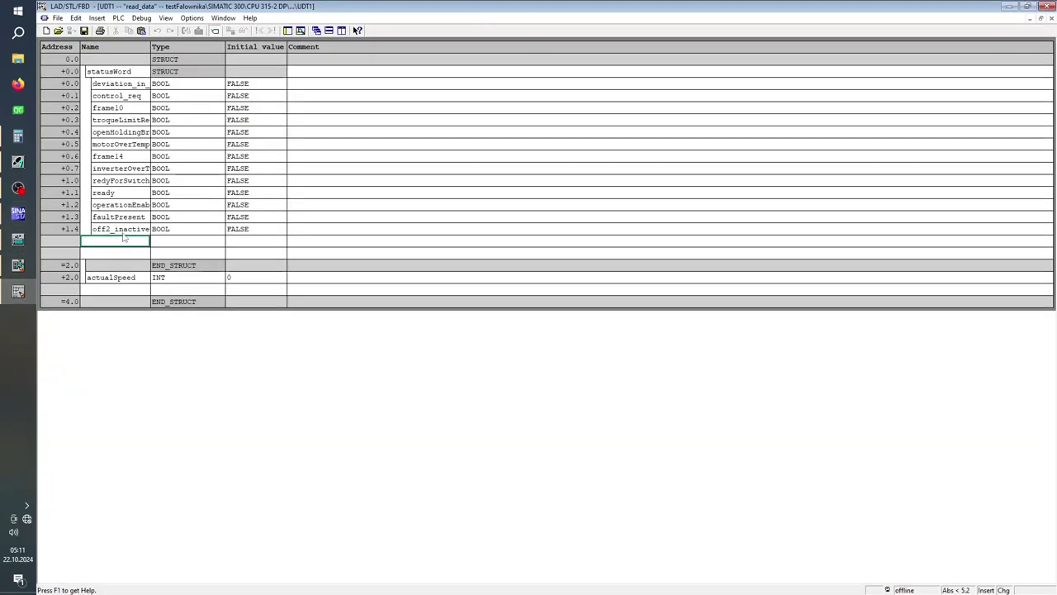
{"action": "left_click", "coordinate": [124, 238]}
{"action": "left_click", "coordinate": [122, 242]}
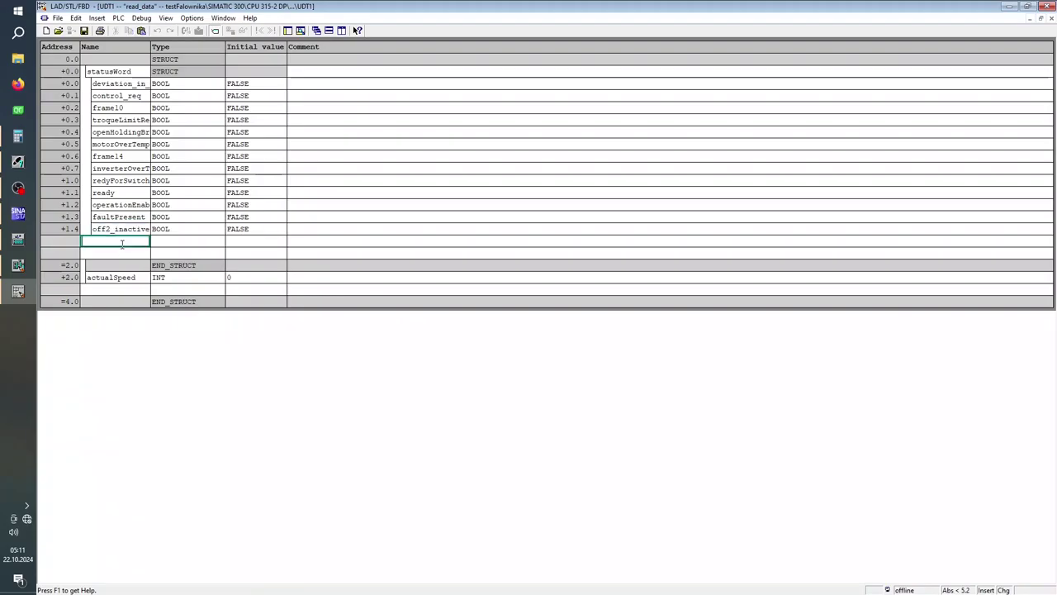
{"action": "type", "text": "off2_inactive"}
{"action": "key", "text": "Left"}
{"action": "key", "text": "Left"}
{"action": "key", "text": "Left"}
{"action": "key", "text": "Left"}
{"action": "key", "text": "Left"}
{"action": "key", "text": "Left"}
{"action": "key", "text": "Left"}
{"action": "key", "text": "Left"}
{"action": "key", "text": "Left"}
{"action": "key", "text": "BackSpace"}
{"action": "type", "text": "3"}
{"action": "key", "text": "Tab"}
{"action": "key", "text": "Tab"}
{"action": "key", "text": "shift+Tab"}
{"action": "key", "text": "shift+Tab"}
{"action": "type", "text": "bool"}
{"action": "key", "text": "Tab"}
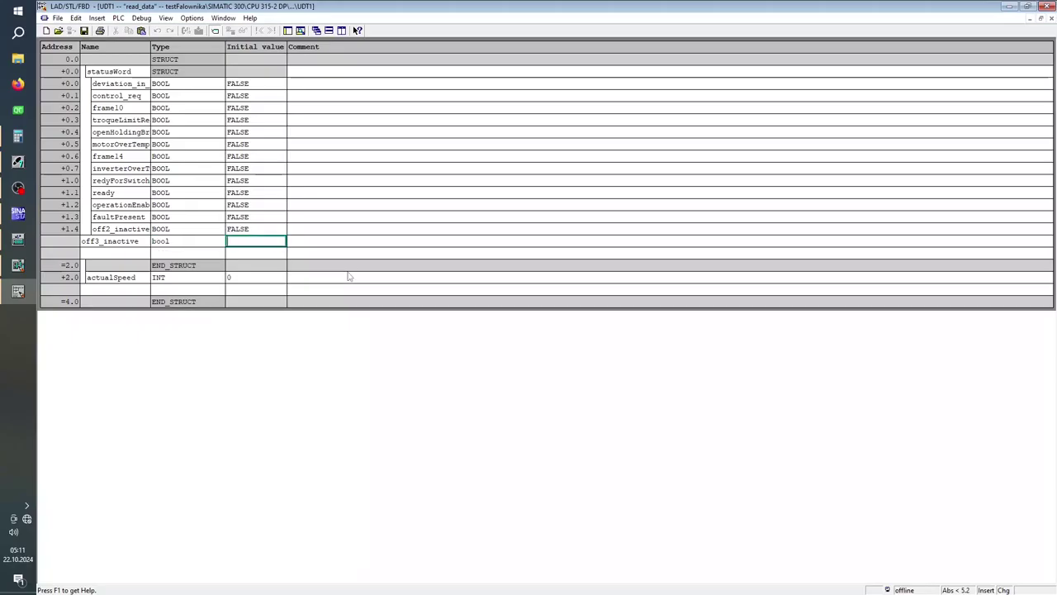
{"action": "key", "text": "Return"}
{"action": "key", "text": "Tab"}
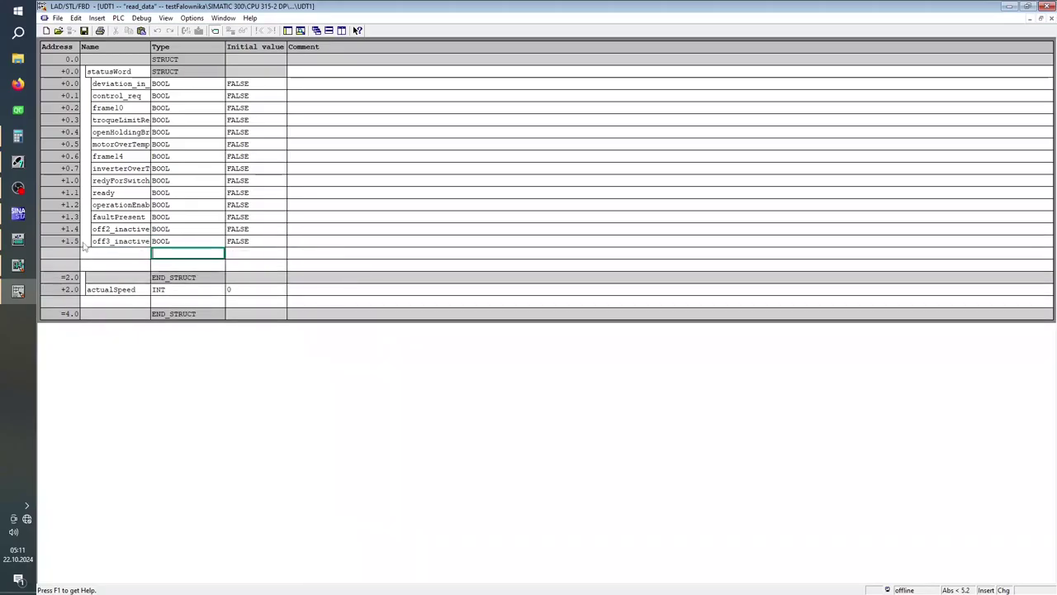
Step: Consult ZSW1 bit 6 in STARTER, and enter switchingOnInhibited as the element name below off3_inactive in UDT1's statusWord structure
{"action": "left_click", "coordinate": [71, 254]}
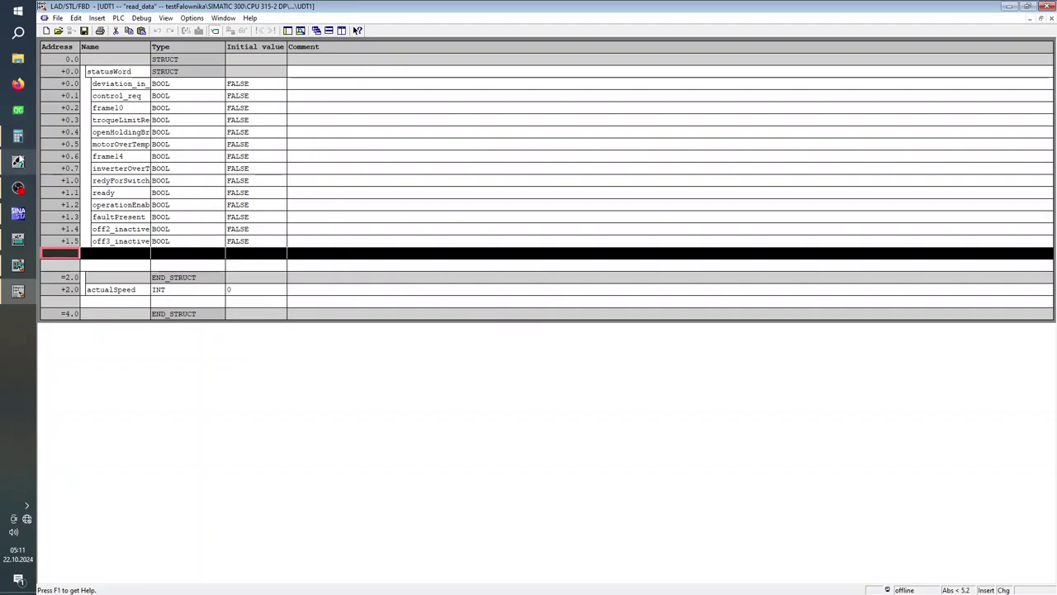
{"action": "left_click", "coordinate": [18, 213]}
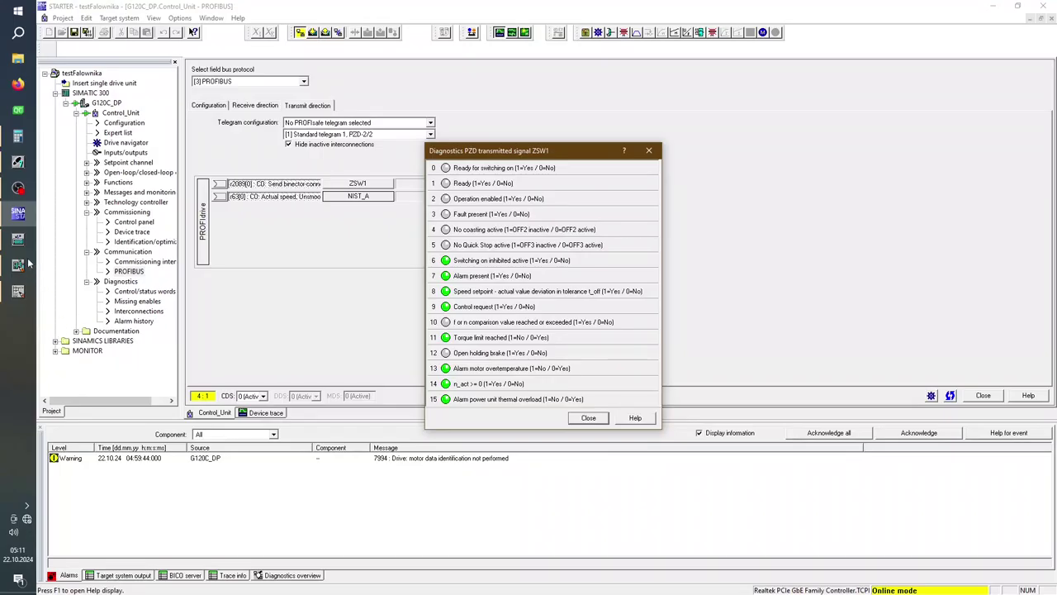
{"action": "mouse_move", "coordinate": [21, 246]}
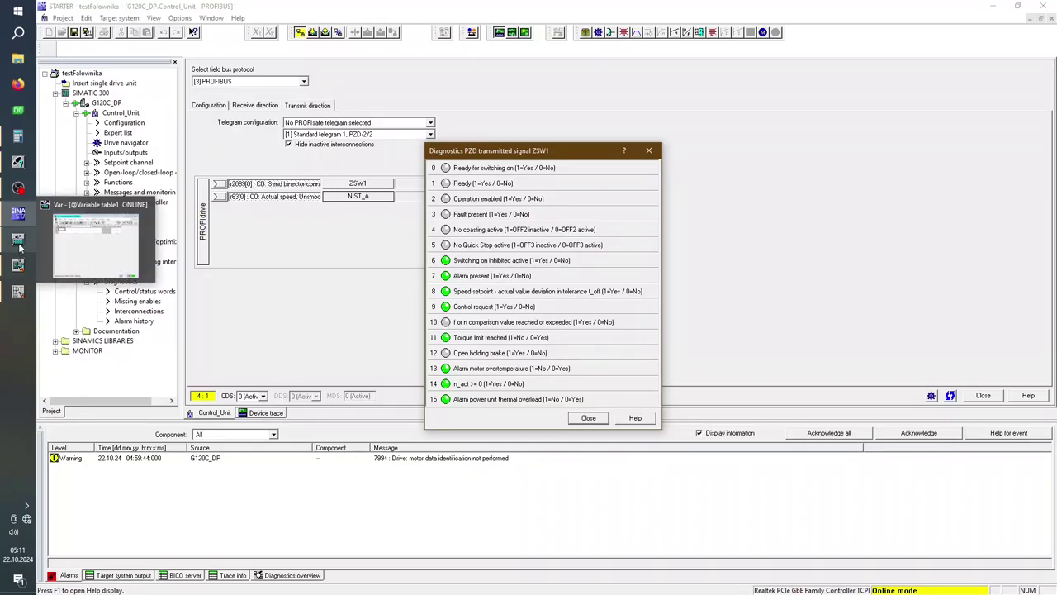
{"action": "left_click", "coordinate": [18, 290]}
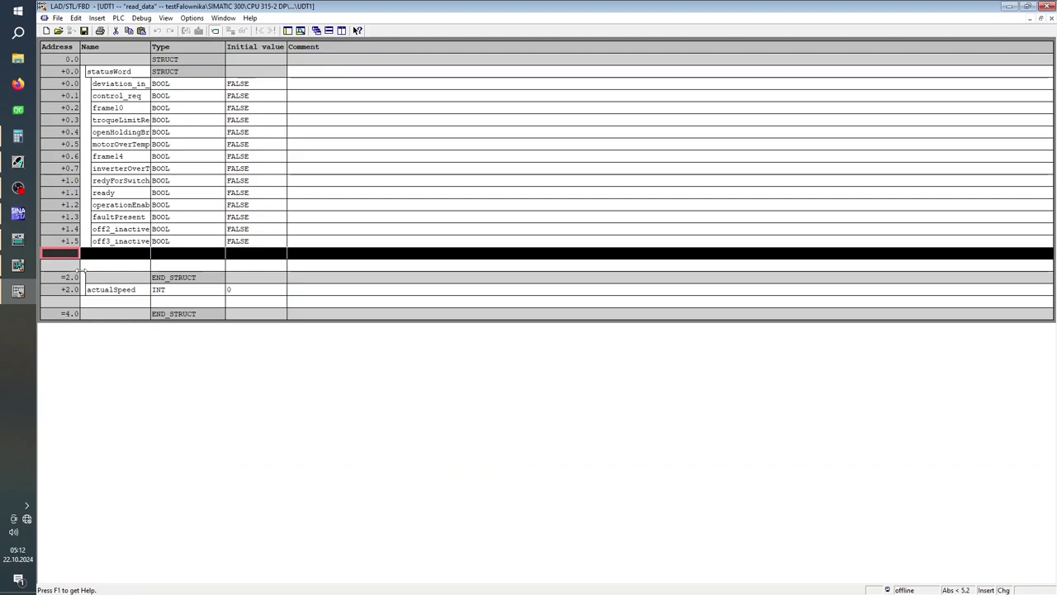
{"action": "left_click", "coordinate": [108, 255]}
{"action": "type", "text": "swi"}
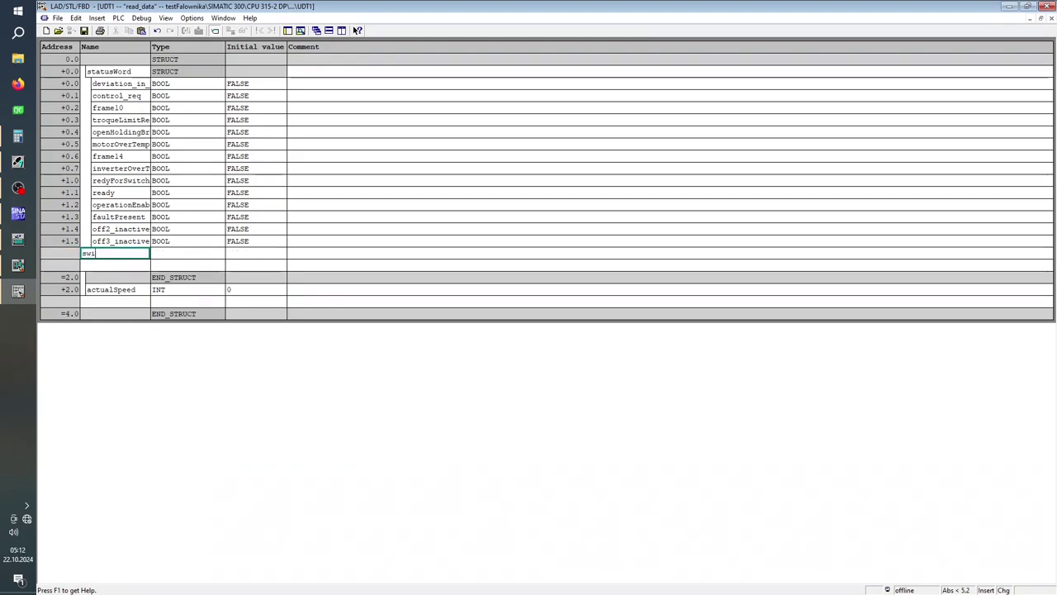
{"action": "type", "text": "c"}
{"action": "type", "text": "chingOnInhibited"}
Step: Check ZSW1 bit 6 in STARTER, and correct the element name below off3_inactive in UDT1 to switchingOnInhibited
{"action": "left_click", "coordinate": [20, 216]}
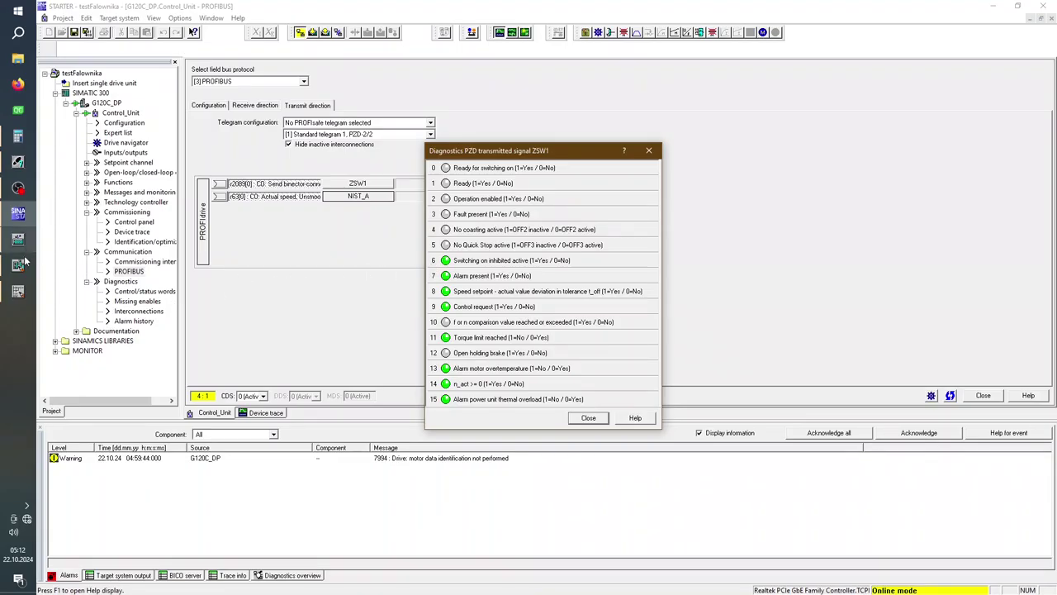
{"action": "left_click", "coordinate": [19, 291]}
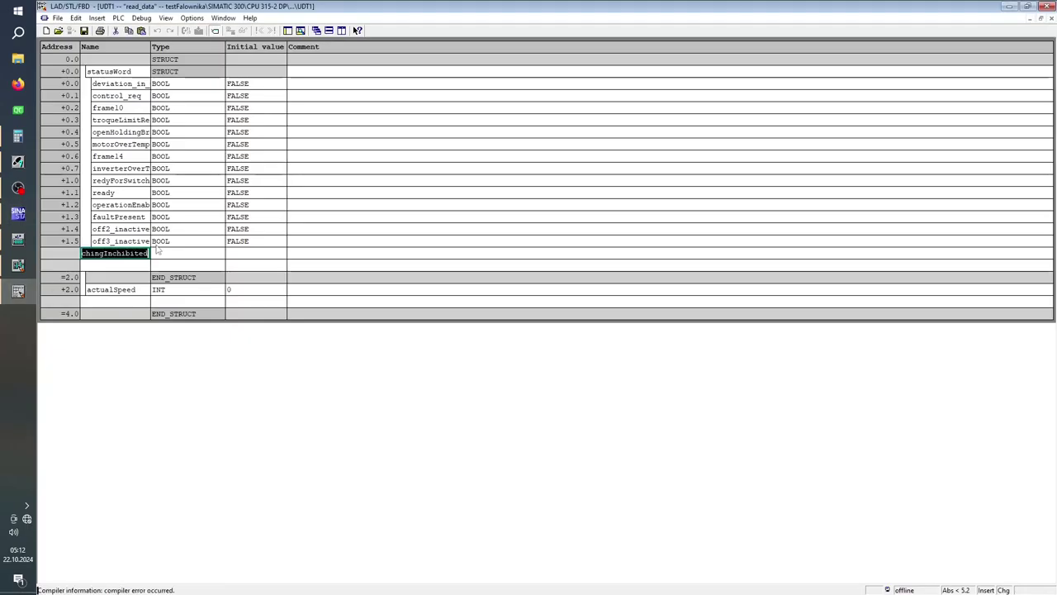
{"action": "left_click", "coordinate": [105, 253]}
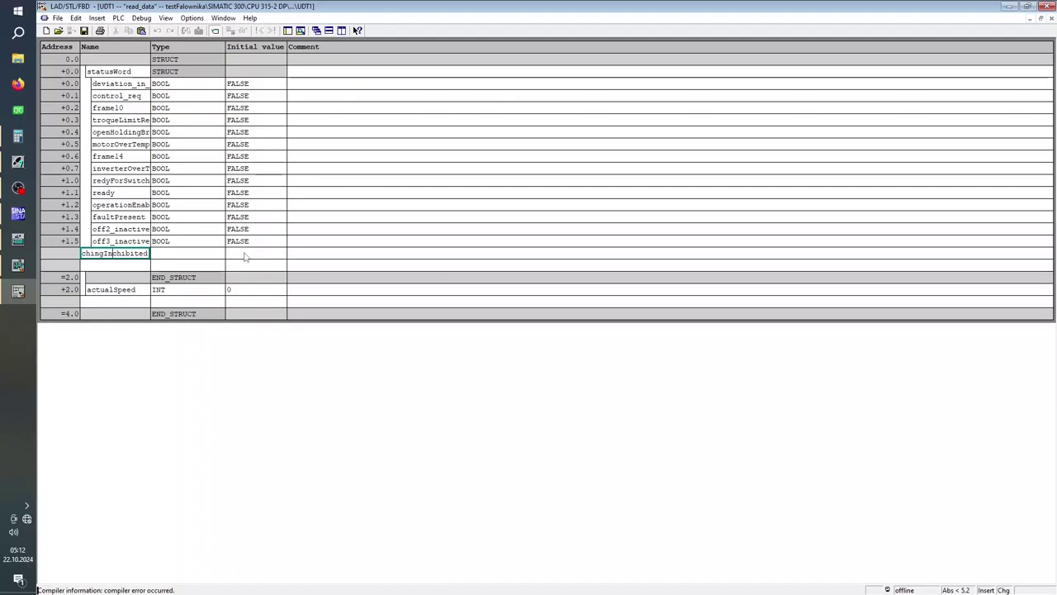
{"action": "type", "text": "On"}
{"action": "key", "text": "Delete"}
Step: Assign the BOOL type to switchingOnInhibited and complete its declaration line in UDT1's statusWord structure
{"action": "left_click", "coordinate": [244, 256]}
{"action": "key", "text": "Down"}
{"action": "key", "text": "Up"}
{"action": "key", "text": "Right"}
{"action": "key", "text": "Up"}
{"action": "key", "text": "Left"}
{"action": "key", "text": "Tab"}
{"action": "key", "text": "Tab"}
{"action": "key", "text": "Tab"}
{"action": "type", "text": "bool"}
{"action": "key", "text": "Tab"}
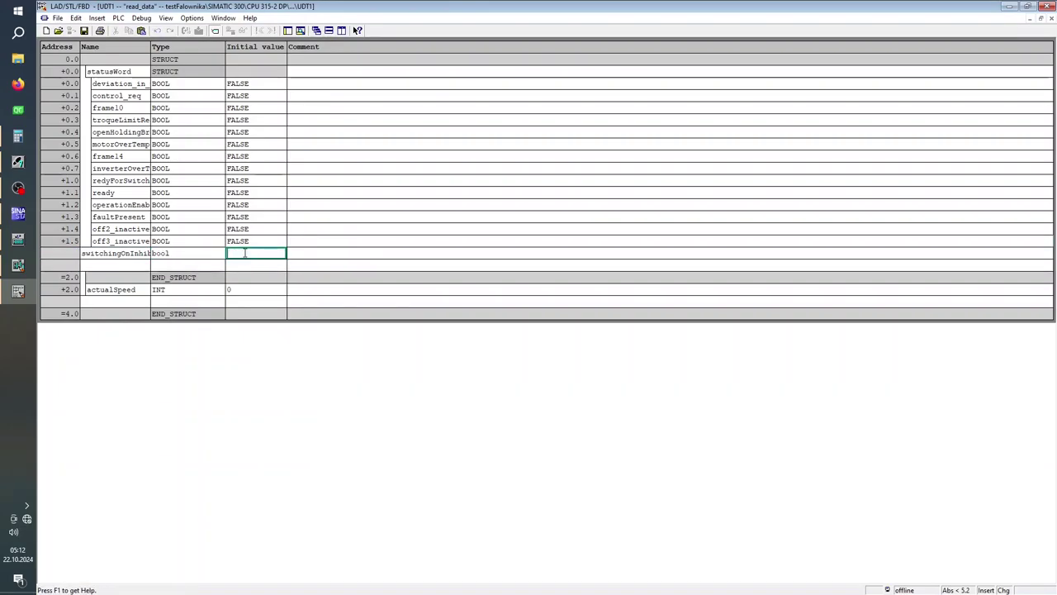
{"action": "key", "text": "Return"}
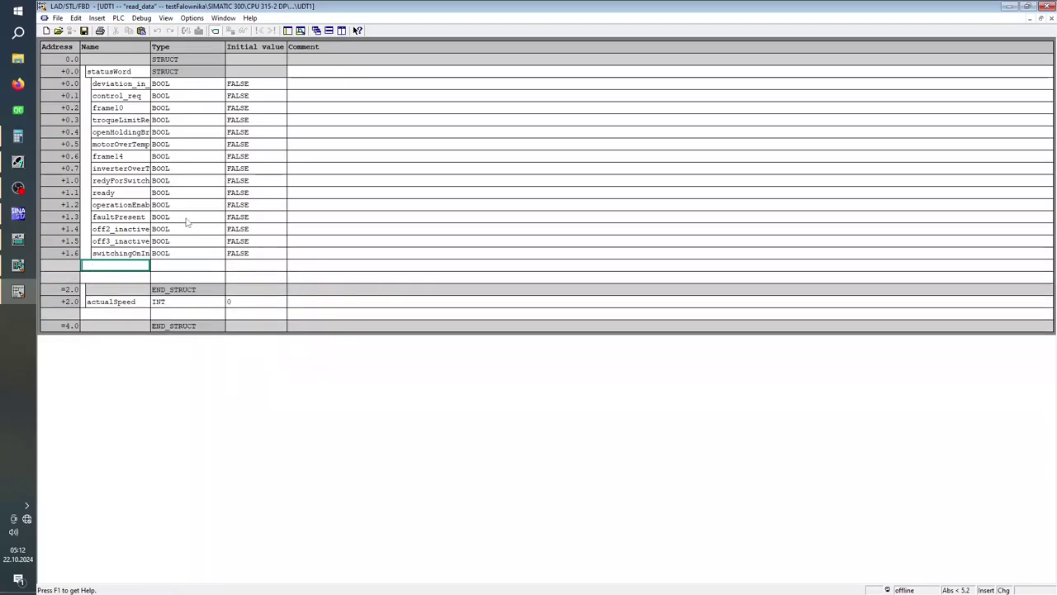
Step: Consult ZSW1 bit 7 in STARTER, and declare alarmPresent as a BOOL below switchingOnInhibited in UDT1's statusWord structure
{"action": "left_click", "coordinate": [24, 216]}
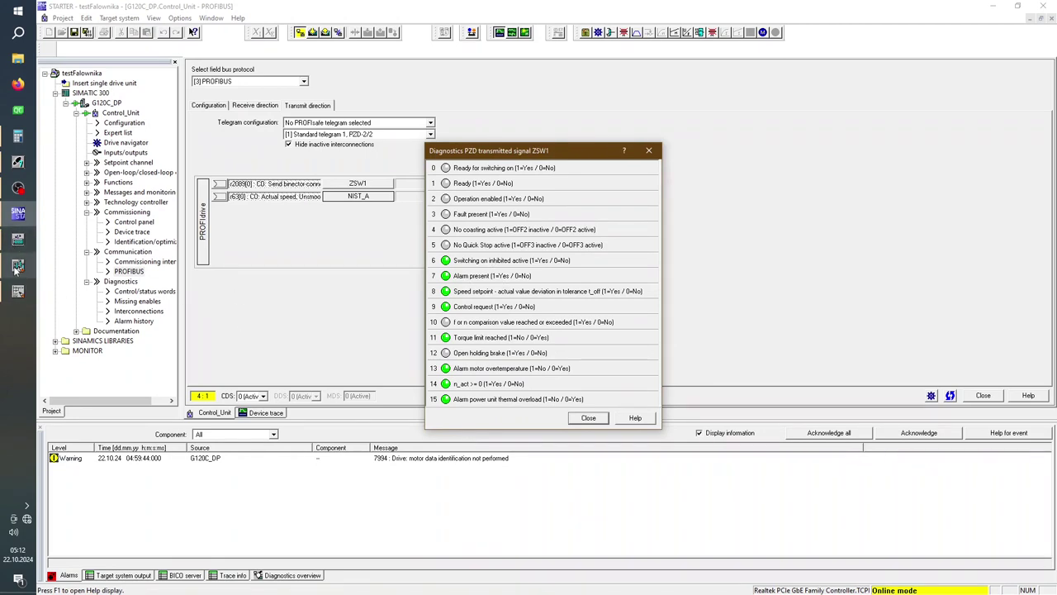
{"action": "mouse_move", "coordinate": [17, 291]}
{"action": "left_click", "coordinate": [115, 287]}
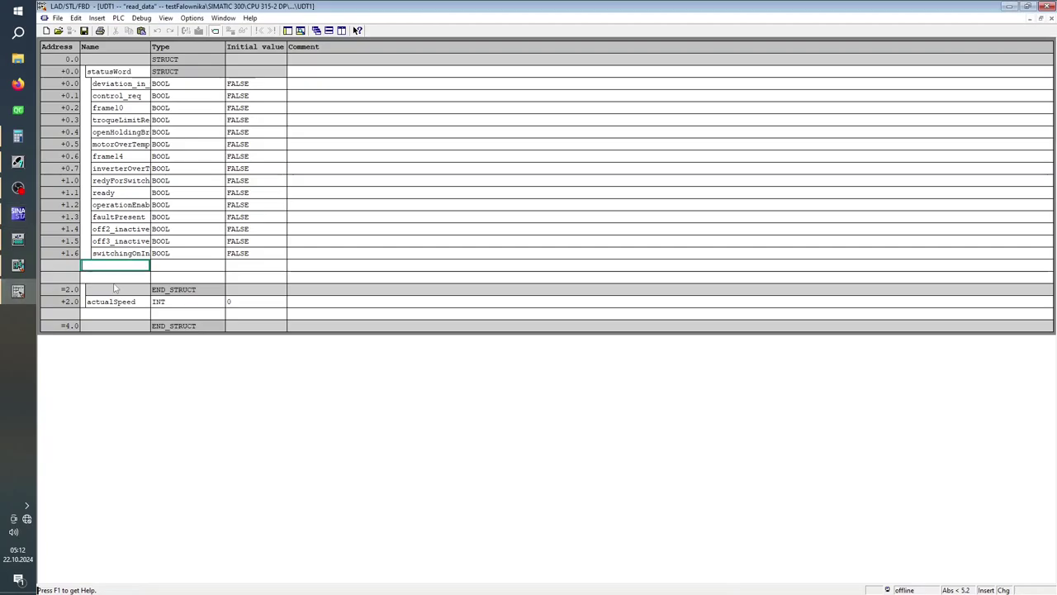
{"action": "type", "text": "alarmPresent"}
{"action": "key", "text": "Tab"}
{"action": "type", "text": "boo"}
{"action": "key", "text": "Tab"}
{"action": "key", "text": "Tab"}
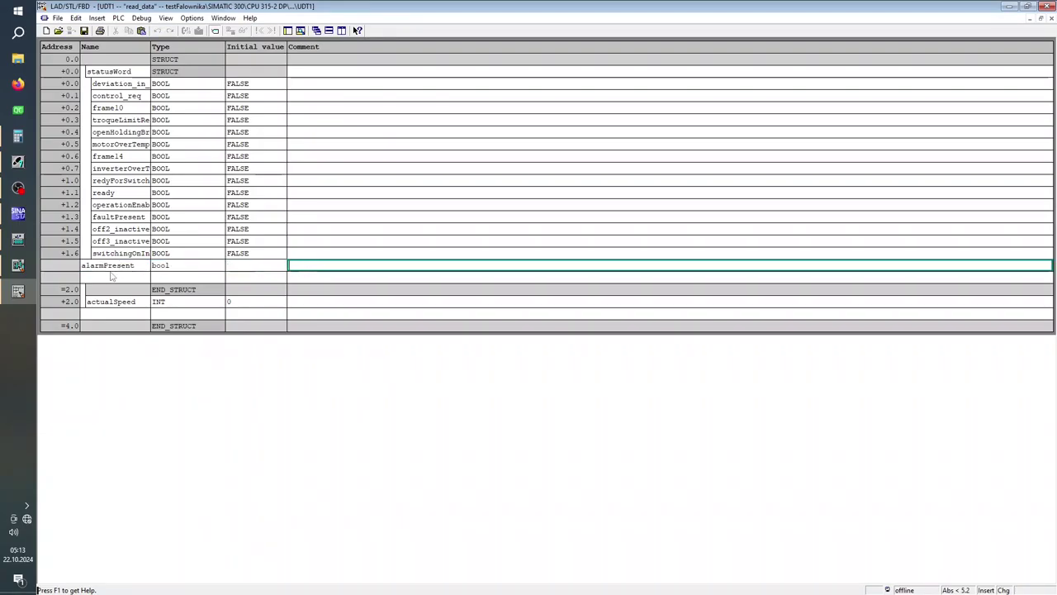
{"action": "key", "text": "Tab"}
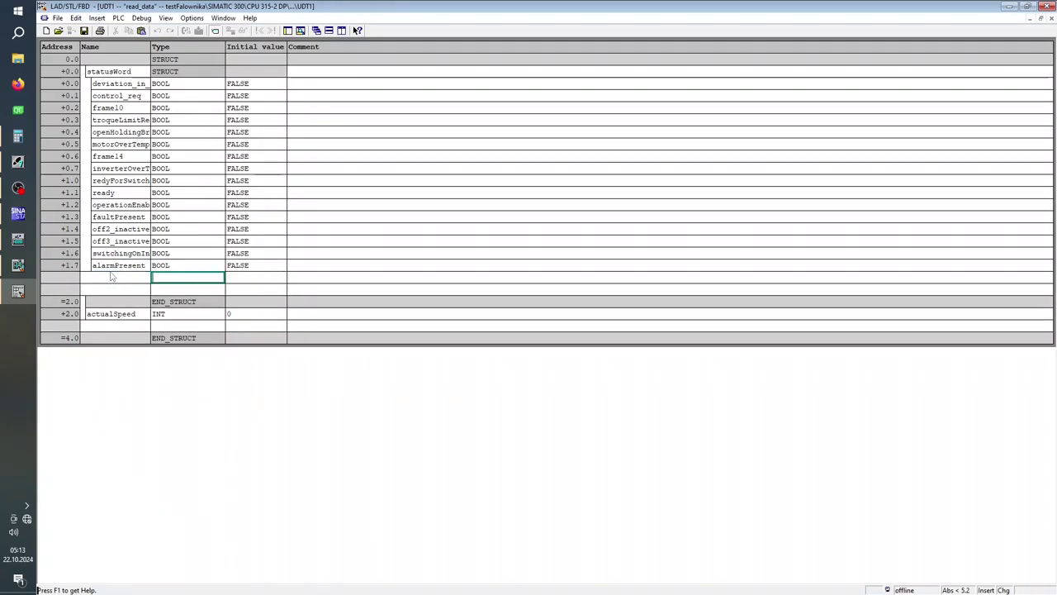
Step: Remove the blank declaration lines below alarmPresent and actualSpeed, and save UDT1 with its changed interface
{"action": "left_click", "coordinate": [43, 277]}
{"action": "key", "text": "Delete"}
{"action": "left_click", "coordinate": [52, 281]}
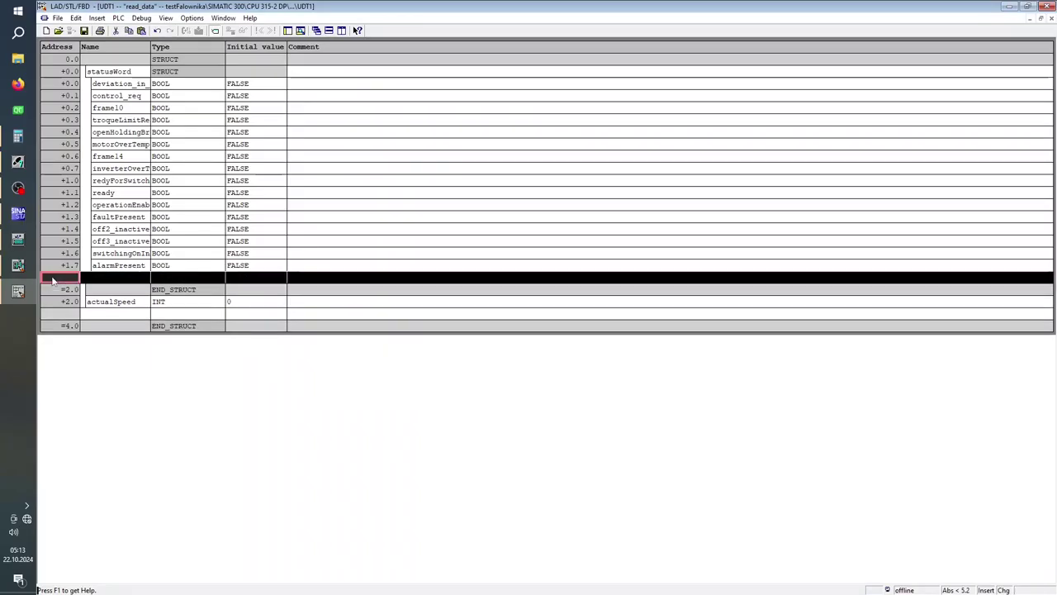
{"action": "key", "text": "Delete"}
{"action": "left_click", "coordinate": [54, 302]}
{"action": "key", "text": "Delete"}
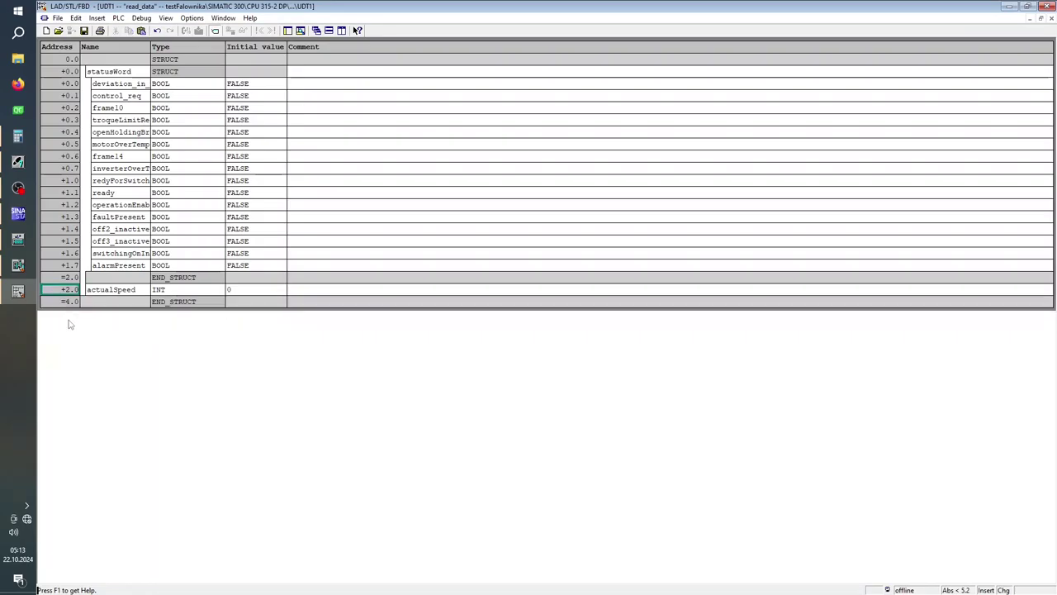
{"action": "left_click", "coordinate": [84, 31]}
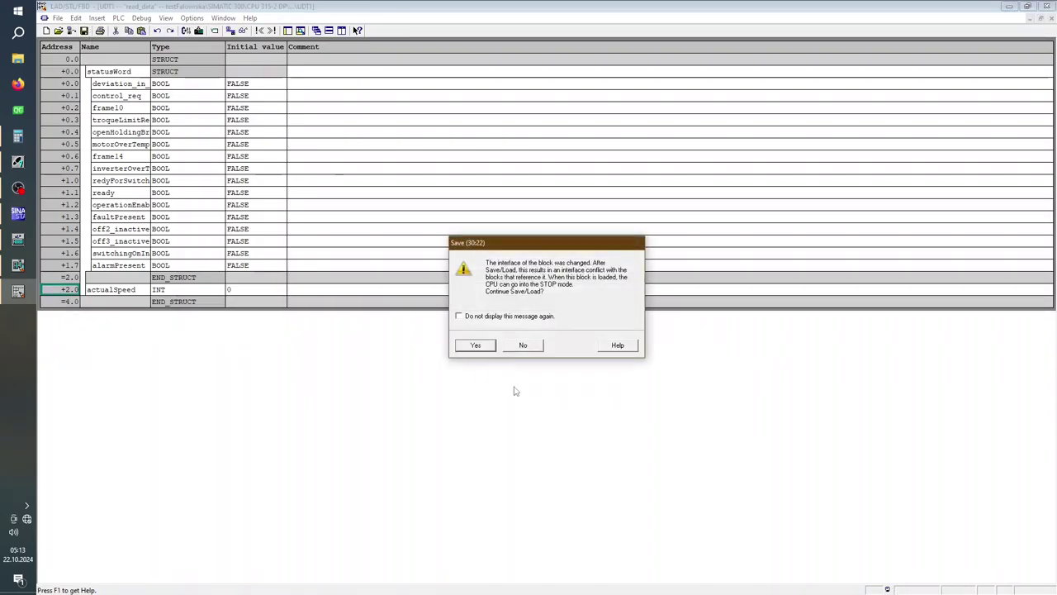
{"action": "left_click", "coordinate": [475, 345]}
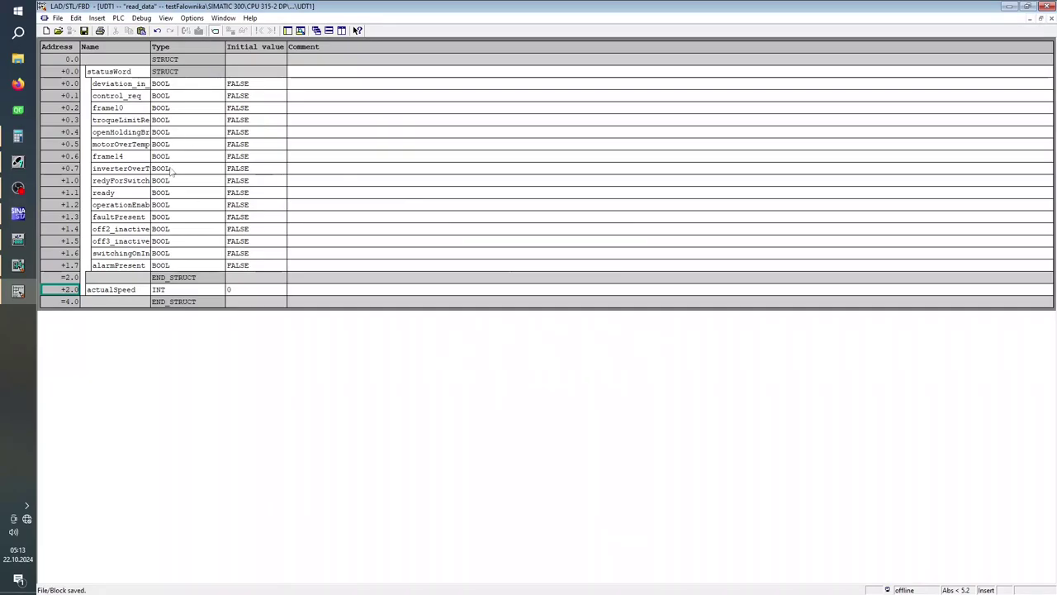
Step: Switch to SIMATIC Manager, open UDT2, and declare controlWord as a STRUCT in it
{"action": "left_click", "coordinate": [116, 72]}
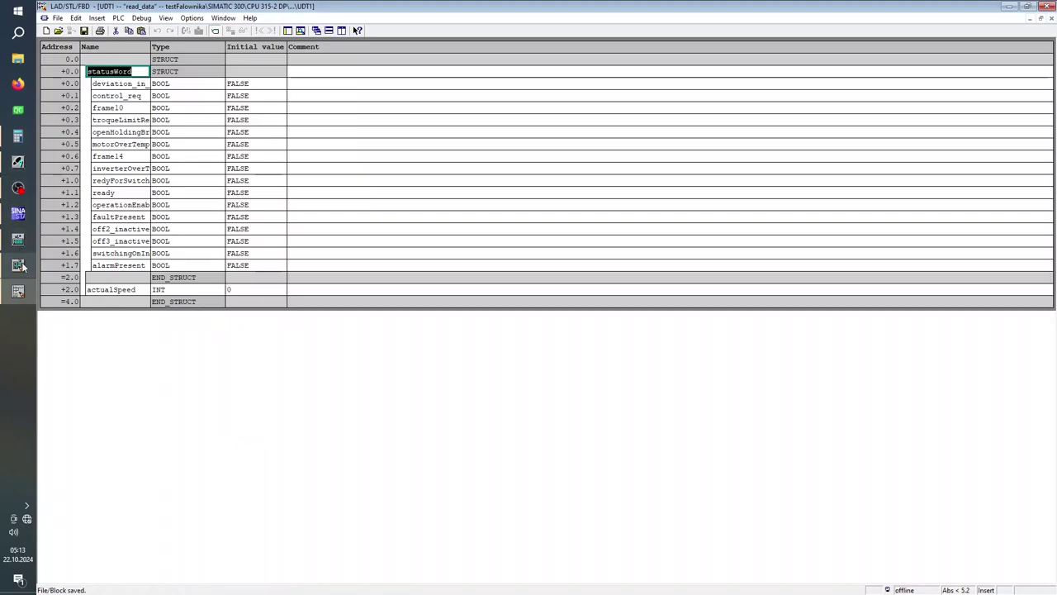
{"action": "left_click", "coordinate": [18, 162]}
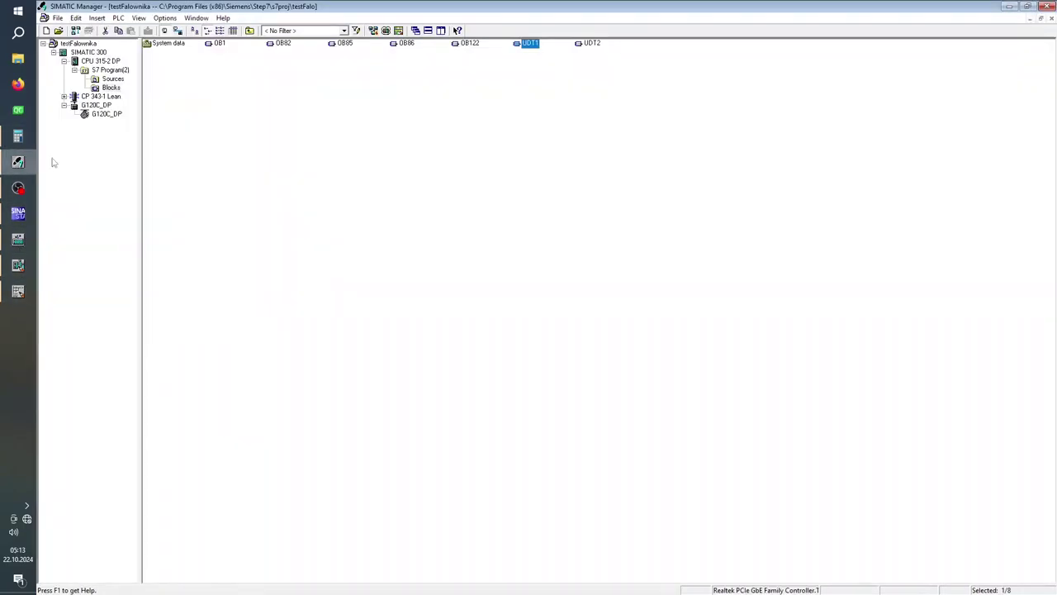
{"action": "left_click", "coordinate": [590, 42]}
{"action": "key", "text": "alt+Tab"}
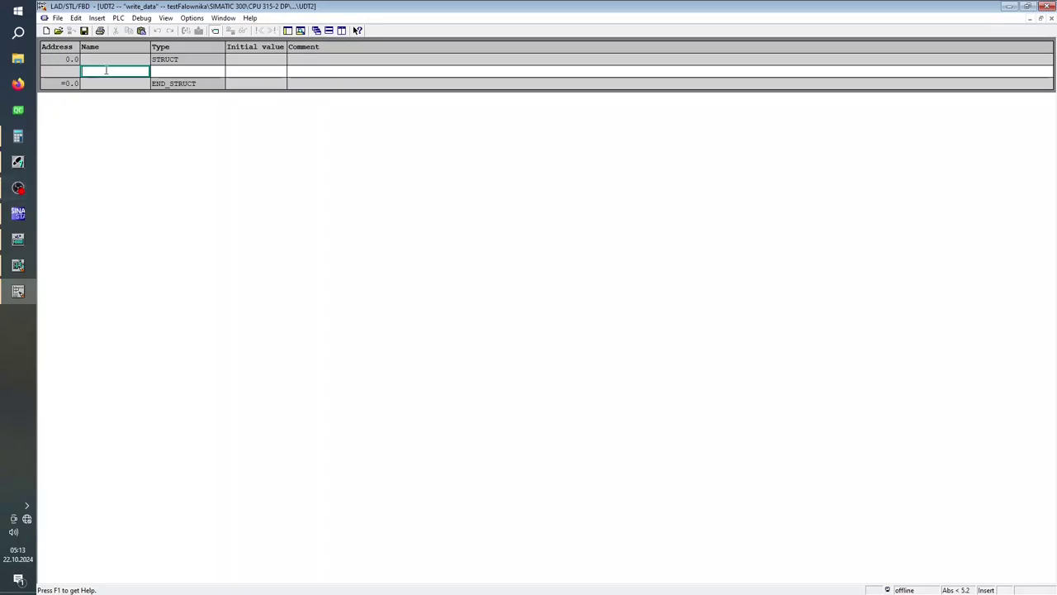
{"action": "left_click", "coordinate": [134, 73]}
{"action": "type", "text": "control"}
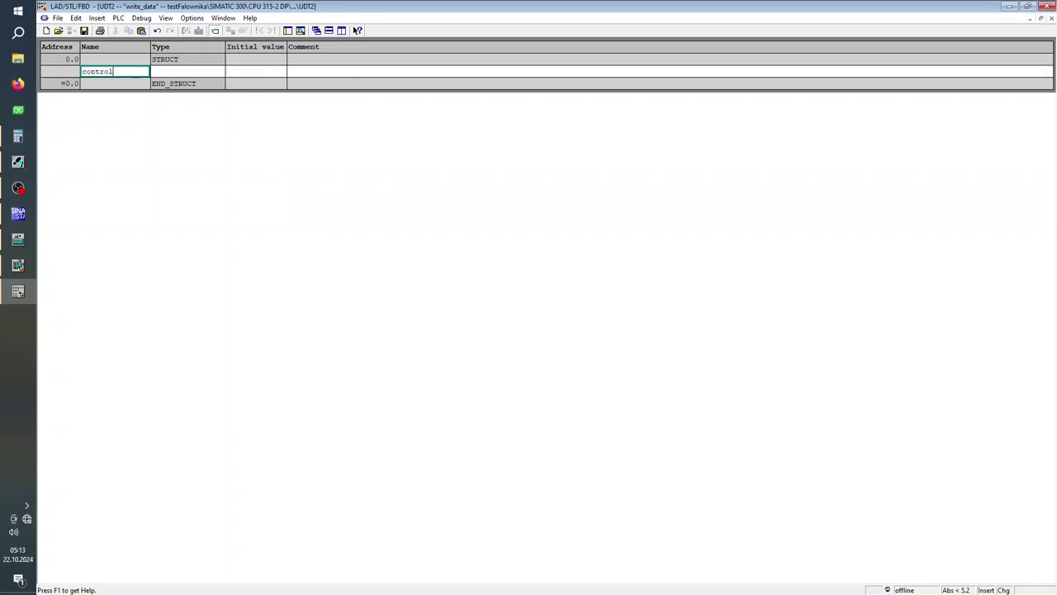
{"action": "type", "text": "Word"}
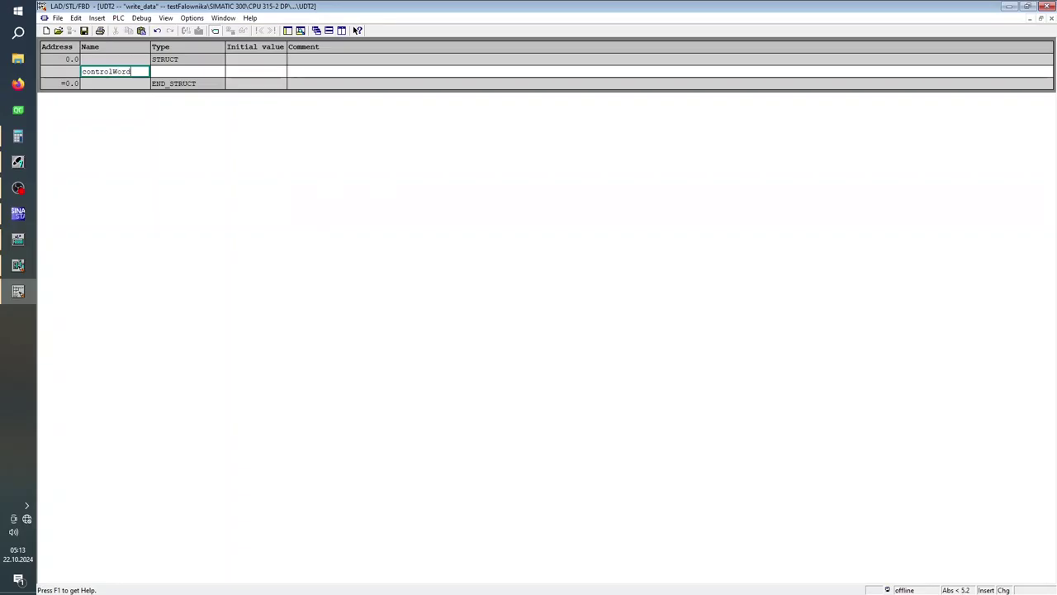
{"action": "key", "text": "Tab"}
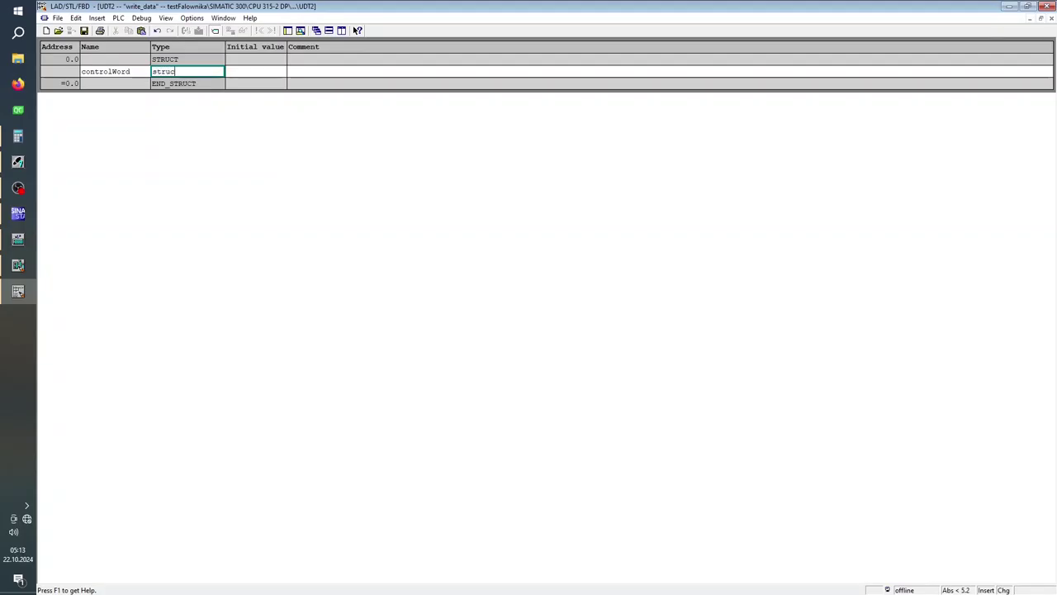
{"action": "key", "text": "Tab"}
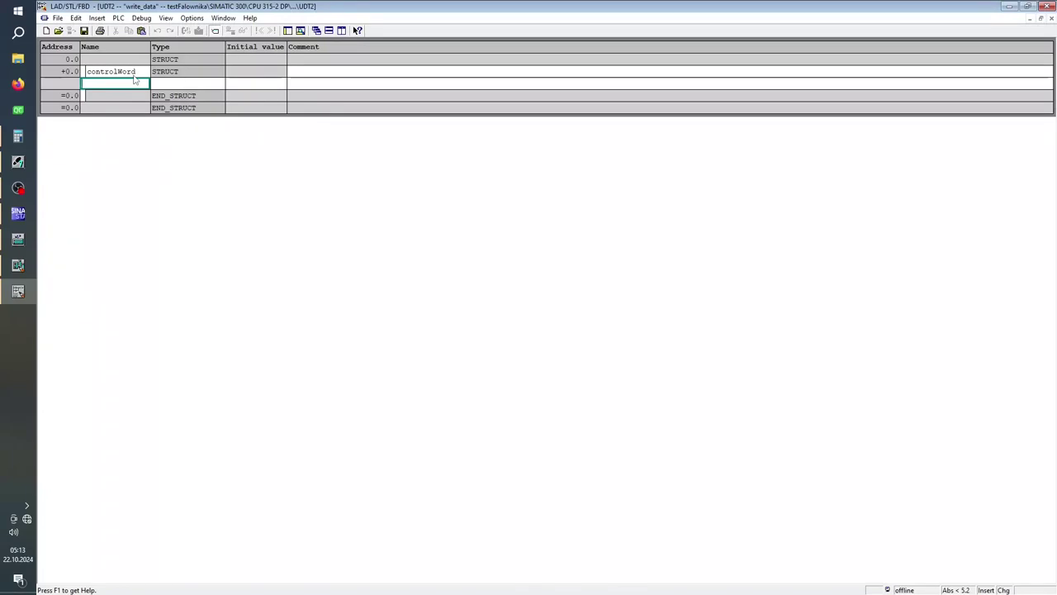
Step: Insert a declaration line after the controlWord structure in UDT2, and declare mainSetpoint there as an INT
{"action": "left_click", "coordinate": [176, 96]}
{"action": "right_click", "coordinate": [176, 97]}
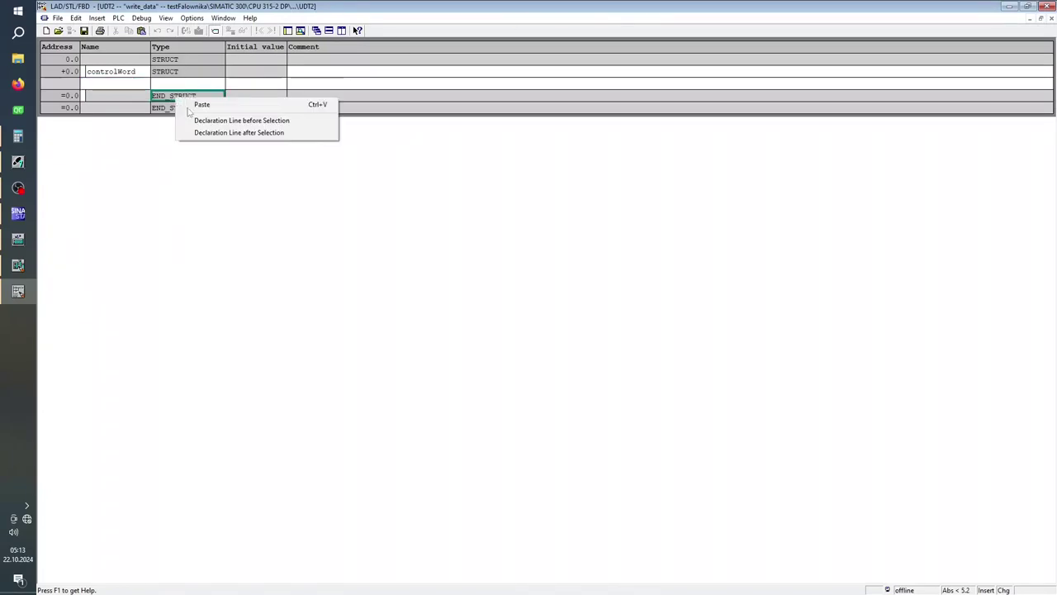
{"action": "left_click", "coordinate": [239, 132]}
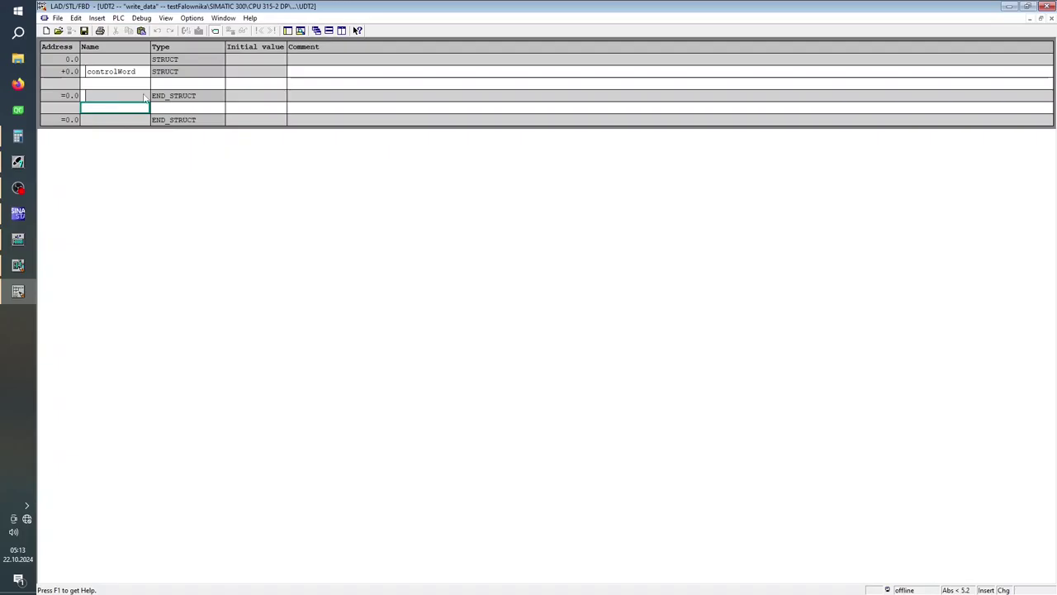
{"action": "type", "text": "mainSetpoint"}
{"action": "key", "text": "Tab"}
{"action": "type", "text": "int"}
{"action": "key", "text": "Tab"}
{"action": "key", "text": "Return"}
{"action": "key", "text": "Tab"}
Step: In STARTER, close the ZSW1 diagnostics and open the bit diagnostics of received signal STW1 under PROFIBUS receive direction
{"action": "left_click", "coordinate": [118, 83]}
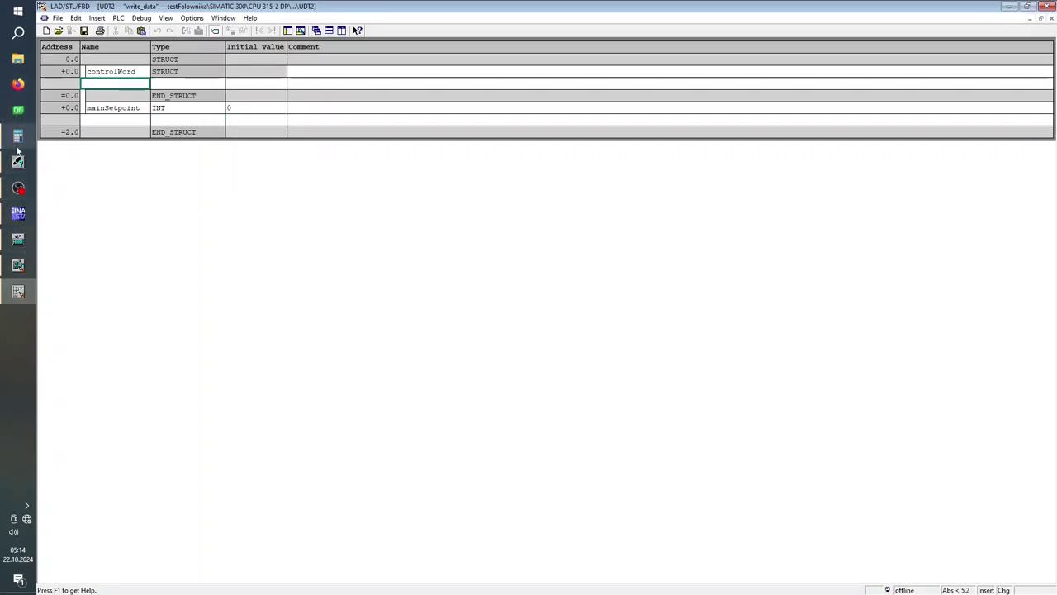
{"action": "left_click", "coordinate": [19, 213]}
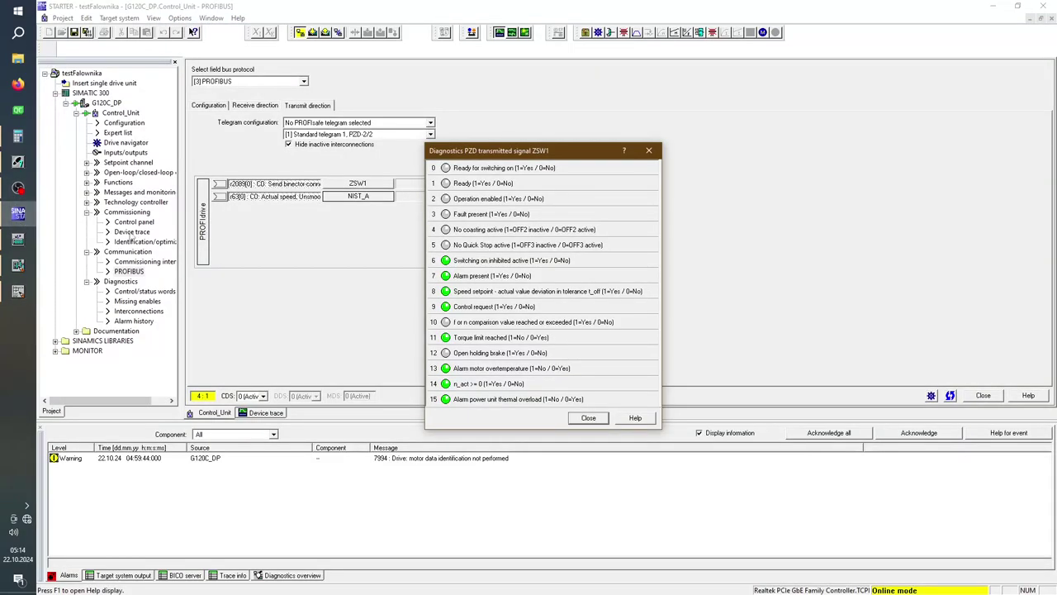
{"action": "left_click", "coordinate": [601, 419]}
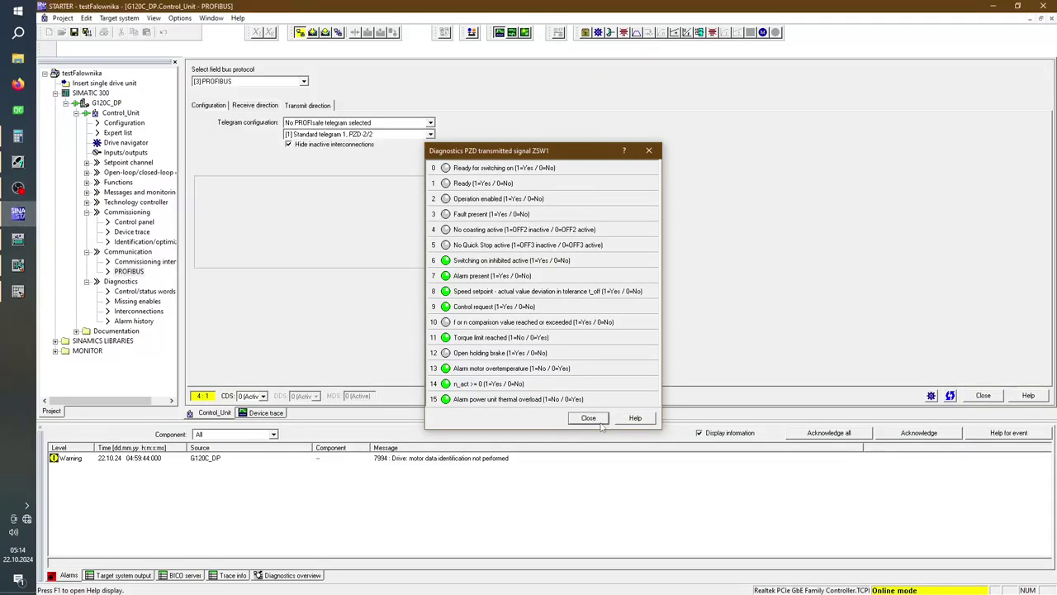
{"action": "left_click", "coordinate": [254, 106]}
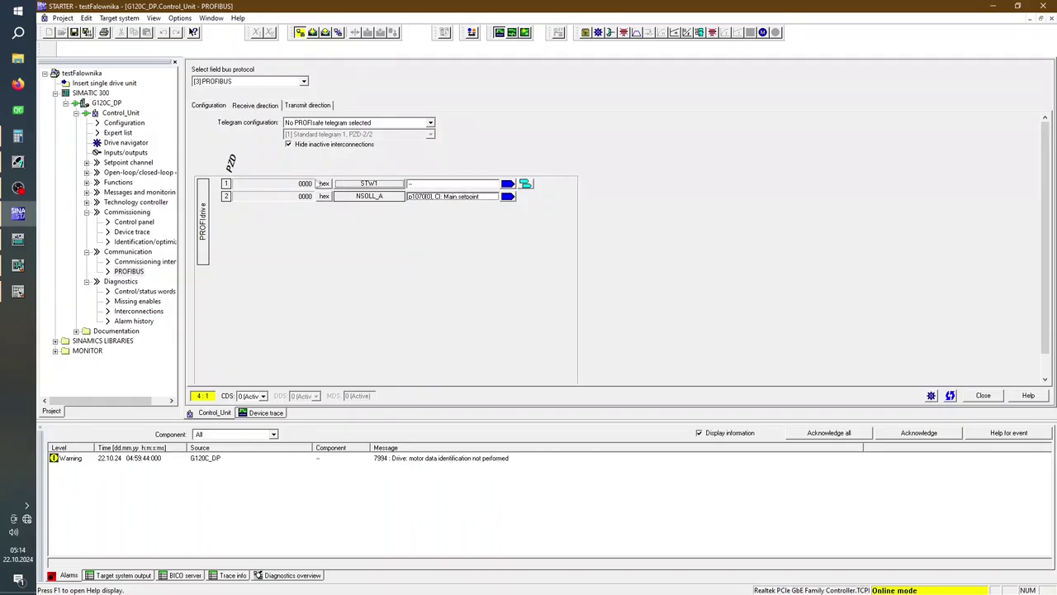
{"action": "left_click", "coordinate": [369, 194]}
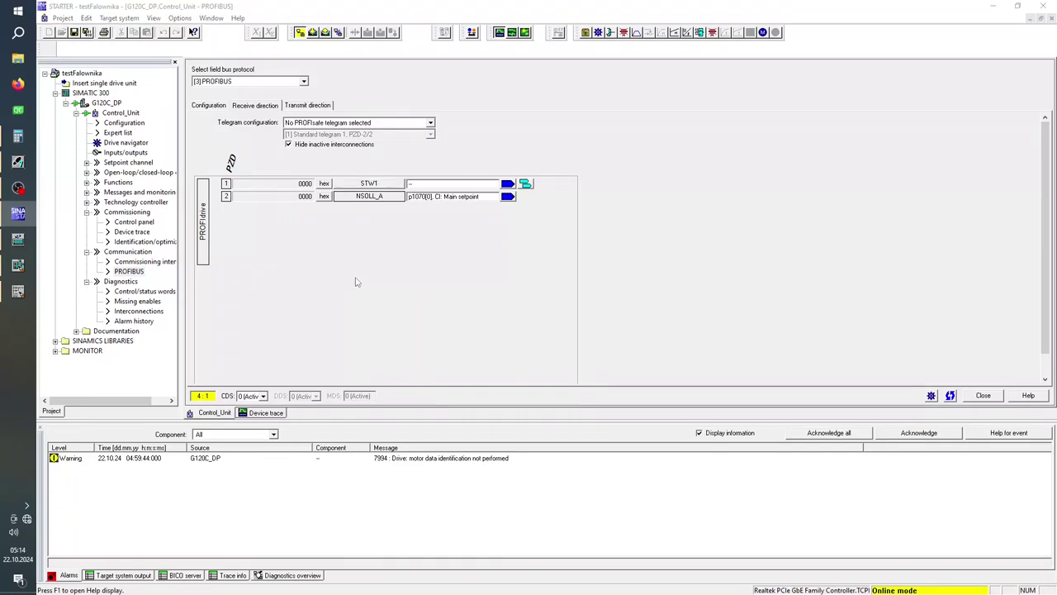
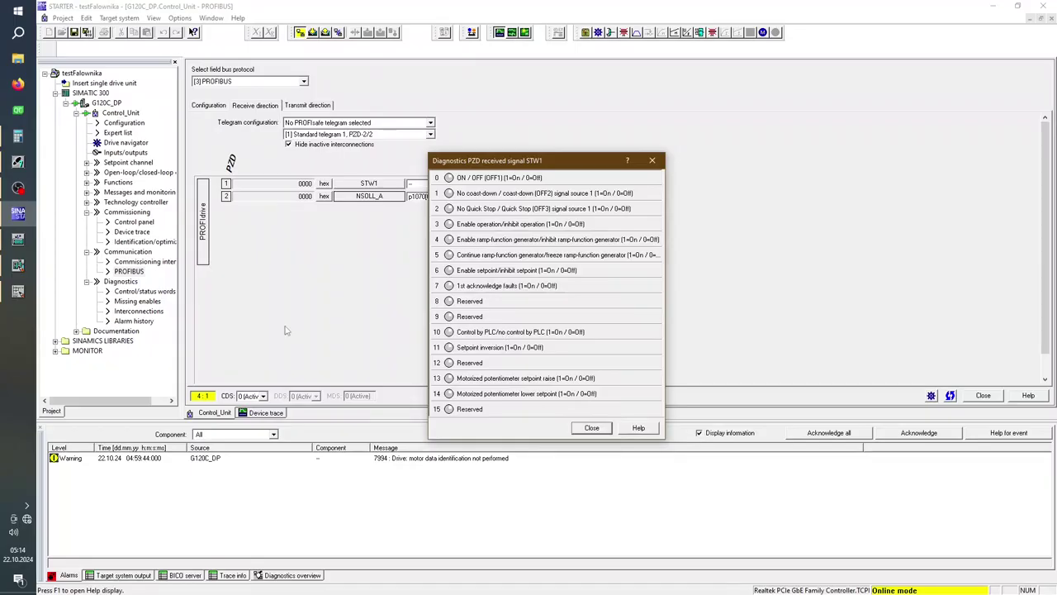
Step: Return to UDT2, and declare frame0 as a BOOL in the first line of the controlWord structure
{"action": "left_click", "coordinate": [18, 291]}
{"action": "left_click", "coordinate": [152, 84]}
{"action": "left_click", "coordinate": [137, 84]}
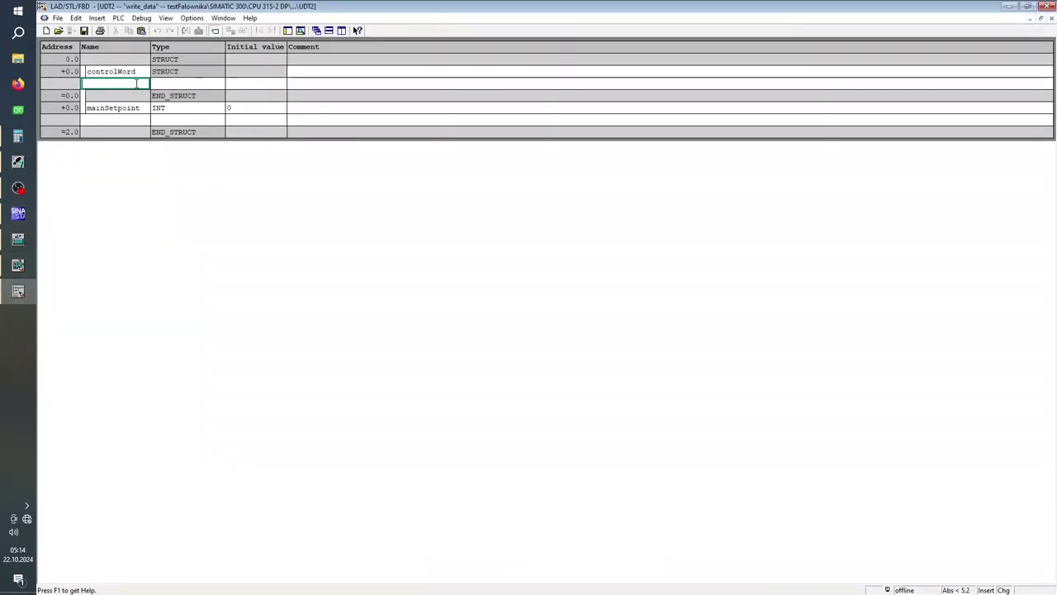
{"action": "type", "text": "frame0"}
{"action": "key", "text": "Tab"}
{"action": "type", "text": "bo"}
{"action": "key", "text": "Tab"}
{"action": "key", "text": "Return"}
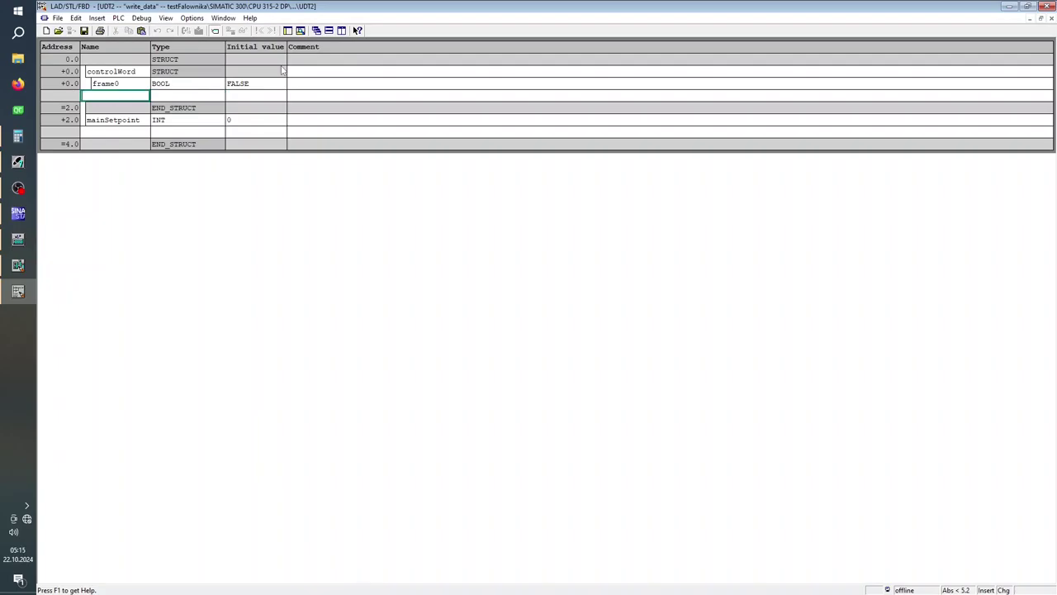
Step: Rename frame0 to frame8 in UDT2's controlWord structure, and declare frame9 as a BOOL below it
{"action": "type", "text": "frame1"}
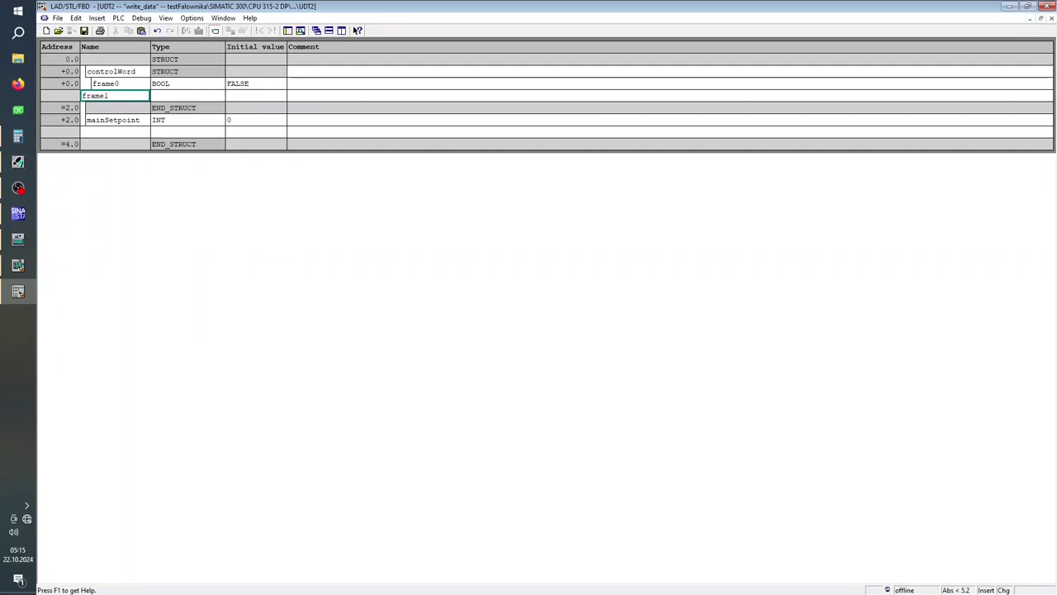
{"action": "key", "text": "Up"}
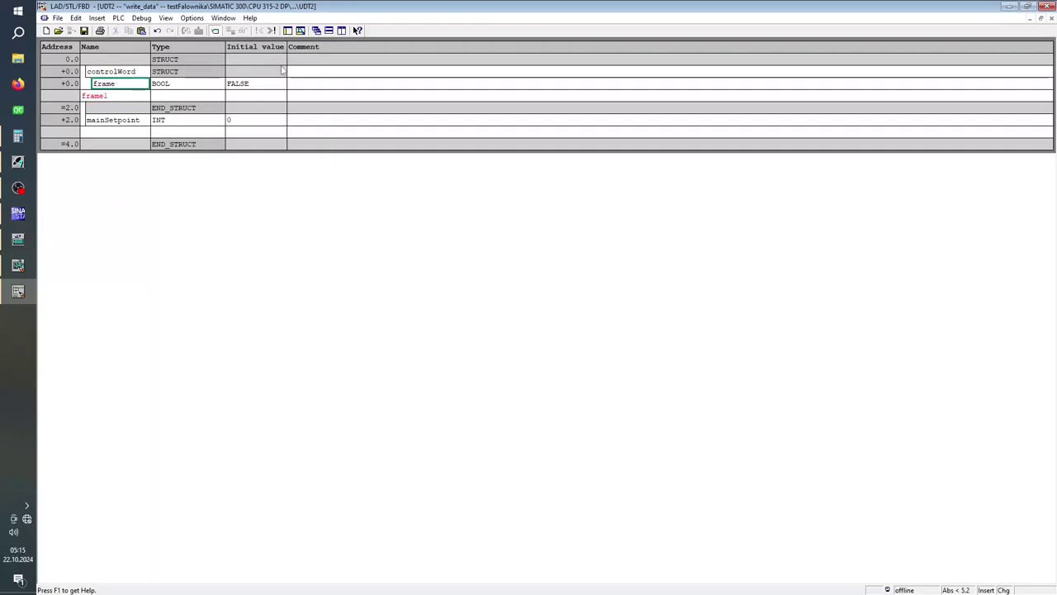
{"action": "key", "text": "Down"}
{"action": "key", "text": "BackSpace"}
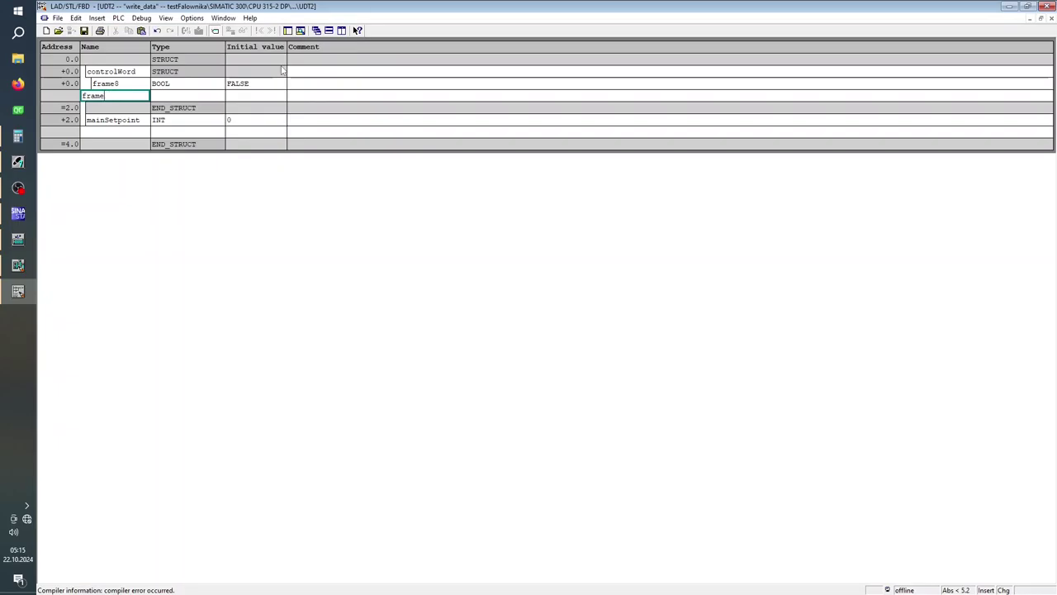
{"action": "type", "text": "9"}
{"action": "key", "text": "Tab"}
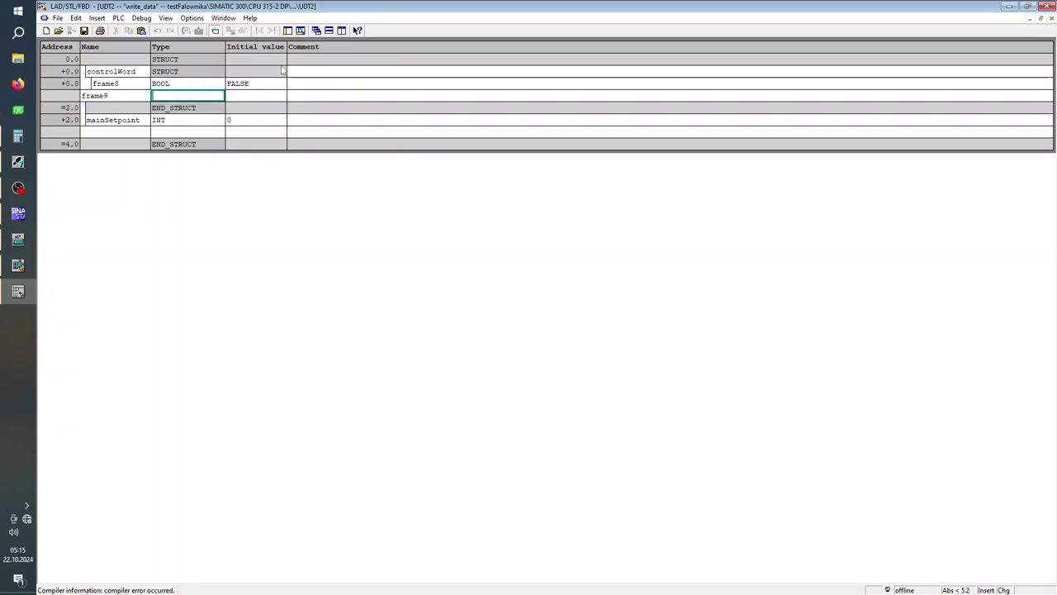
{"action": "type", "text": "bool"}
{"action": "key", "text": "Tab"}
{"action": "key", "text": "Tab"}
{"action": "key", "text": "Tab"}
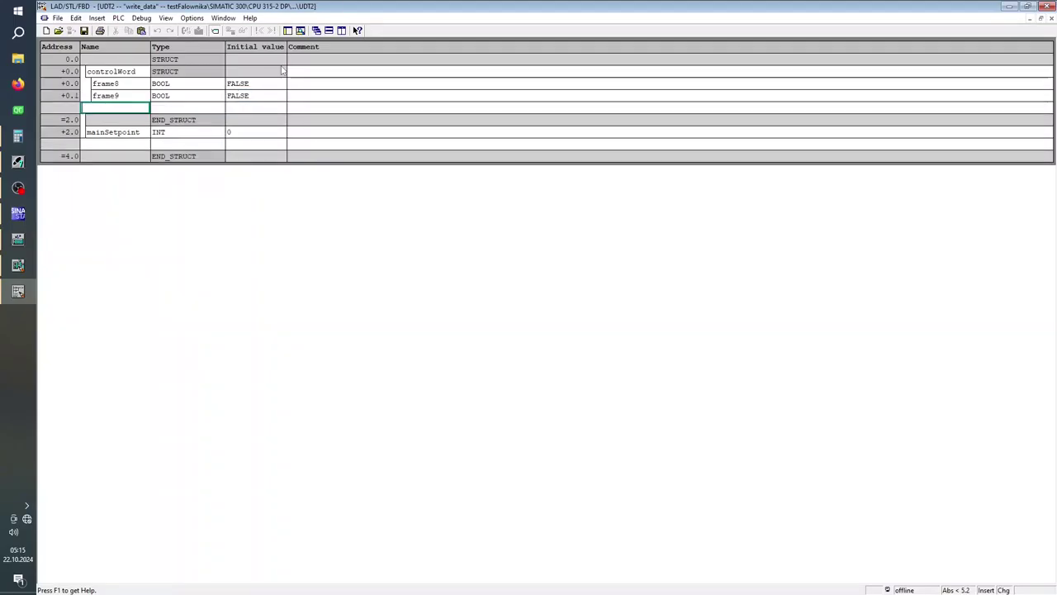
Step: Declare controlFromPLC as a BOOL below frame9 in UDT2's controlWord structure
{"action": "type", "text": "controlFromPLC"}
{"action": "key", "text": "Tab"}
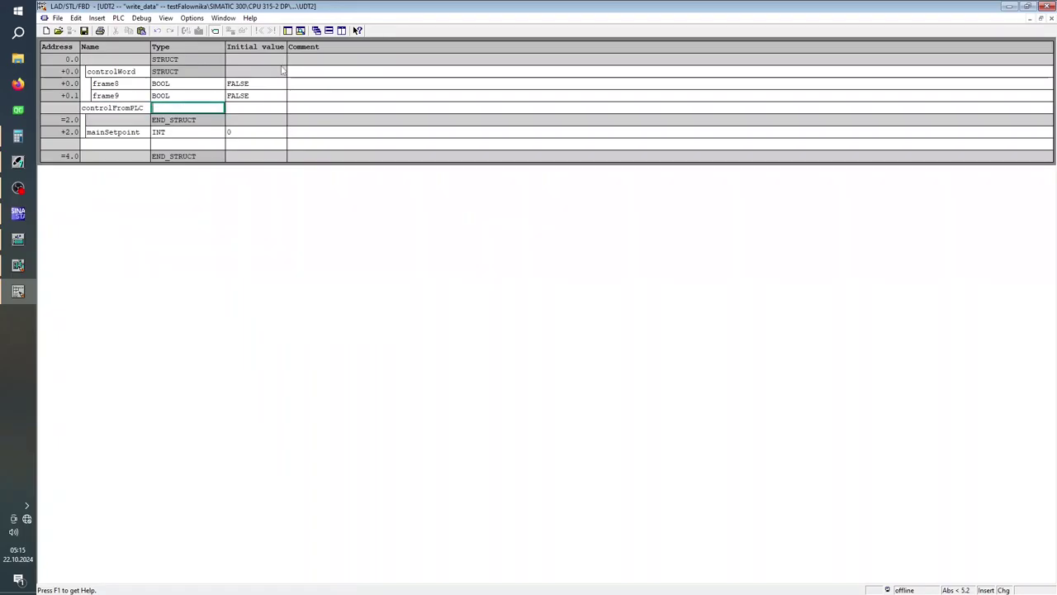
{"action": "type", "text": "boo"}
{"action": "key", "text": "Tab"}
{"action": "key", "text": "Return"}
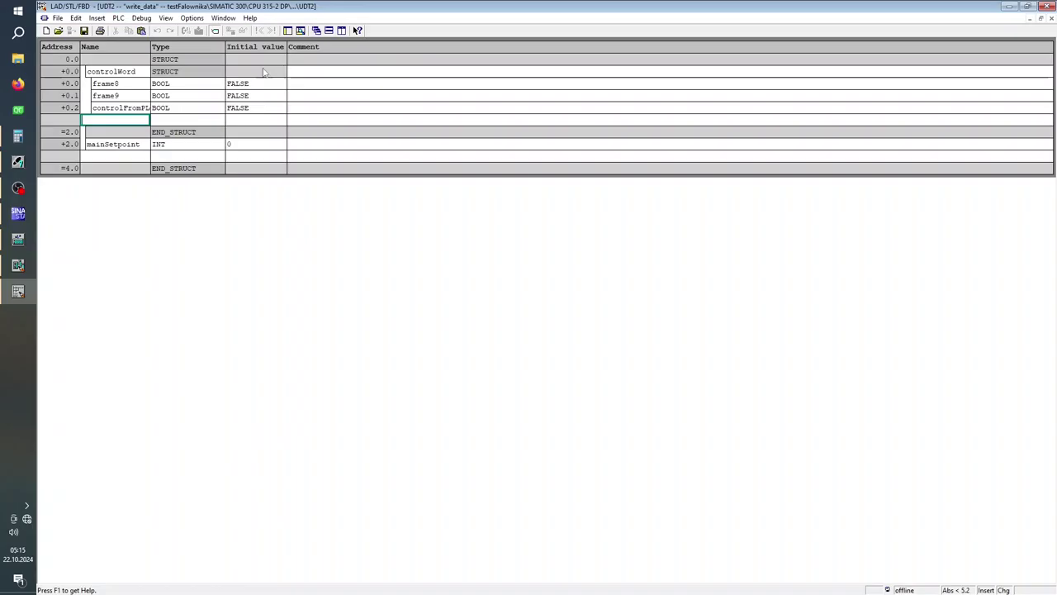
Step: Check the STW1 bit list in STARTER, and declare setpointInversion as a BOOL below controlFromPLC in UDT2
{"action": "left_click", "coordinate": [18, 215]}
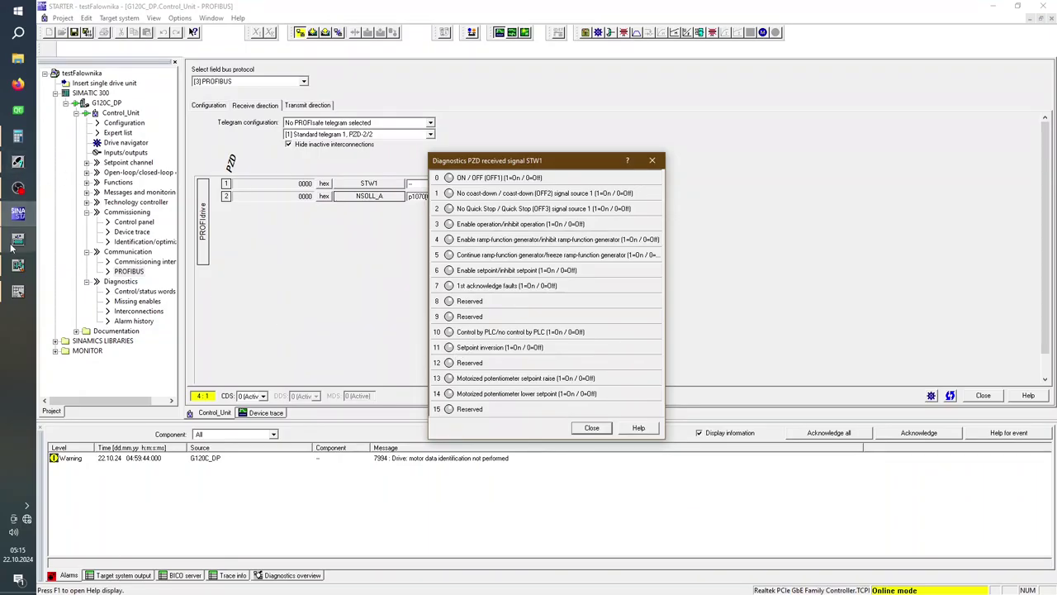
{"action": "left_click", "coordinate": [18, 291]}
{"action": "type", "text": "set"}
{"action": "type", "text": "point"}
{"action": "type", "text": "In"}
{"action": "type", "text": "version"}
{"action": "key", "text": "Tab"}
{"action": "type", "text": "bo"}
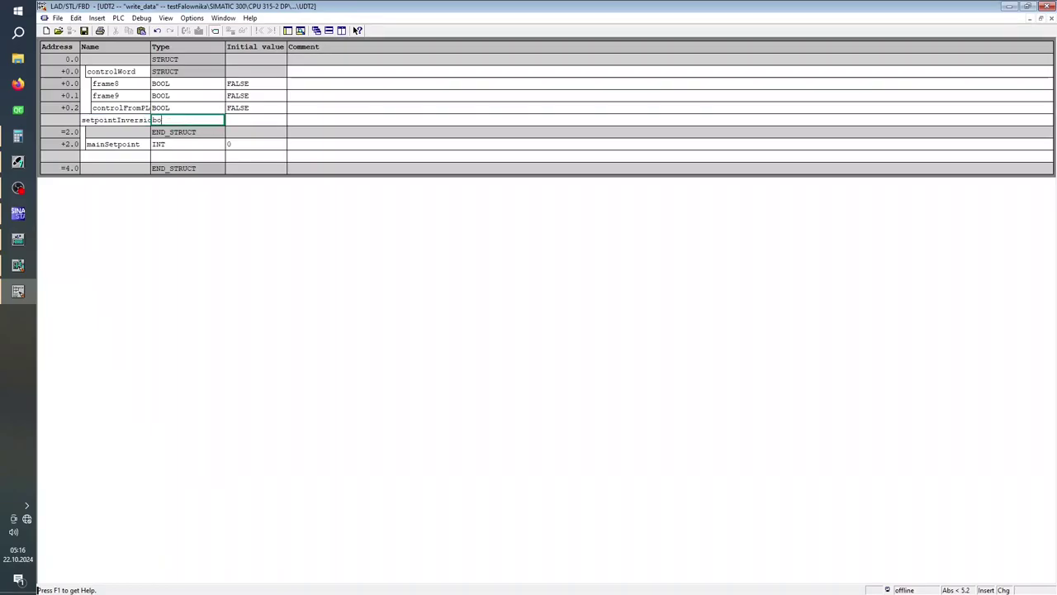
{"action": "type", "text": "ol"}
{"action": "key", "text": "Tab"}
{"action": "key", "text": "Tab"}
{"action": "key", "text": "Tab"}
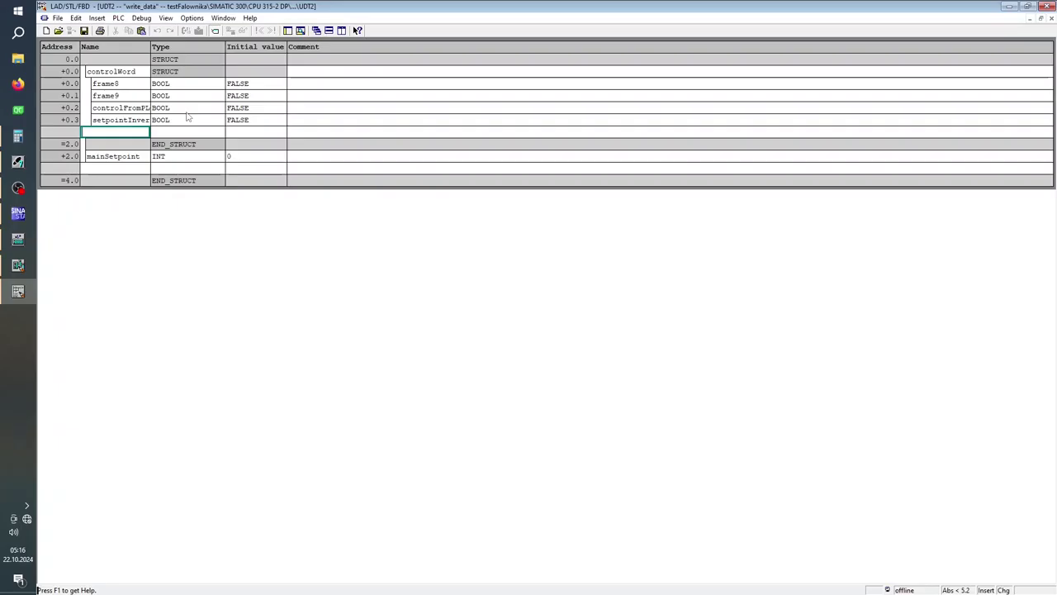
Step: Consult STARTER's STW1 diagnostics for the bits after setpoint inversion, and declare frame12 as a BOOL below setpointInversion in UDT2
{"action": "left_click", "coordinate": [18, 213]}
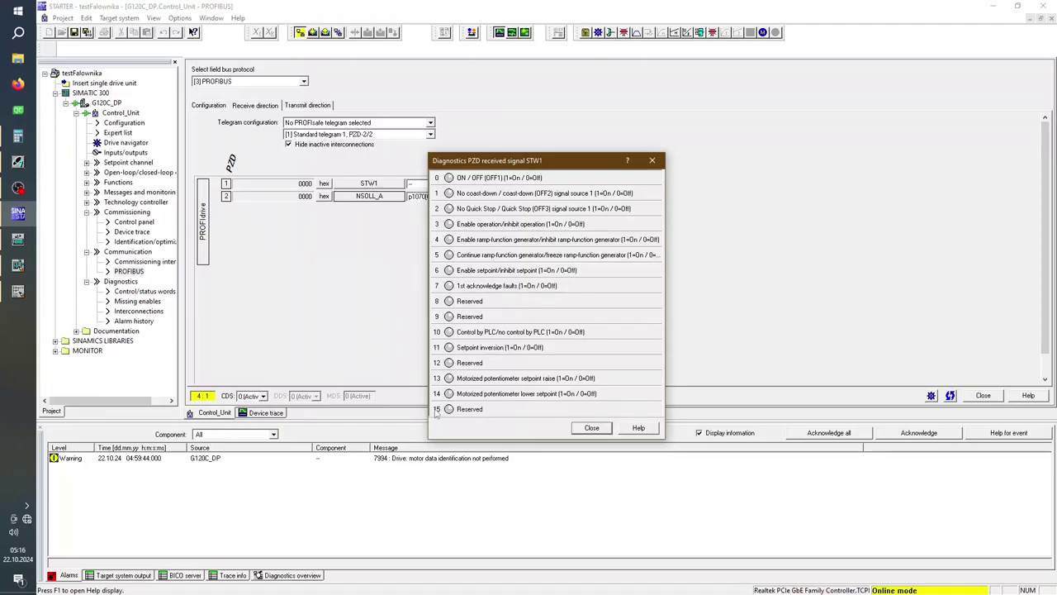
{"action": "left_click", "coordinate": [18, 266]}
{"action": "left_click", "coordinate": [18, 291]}
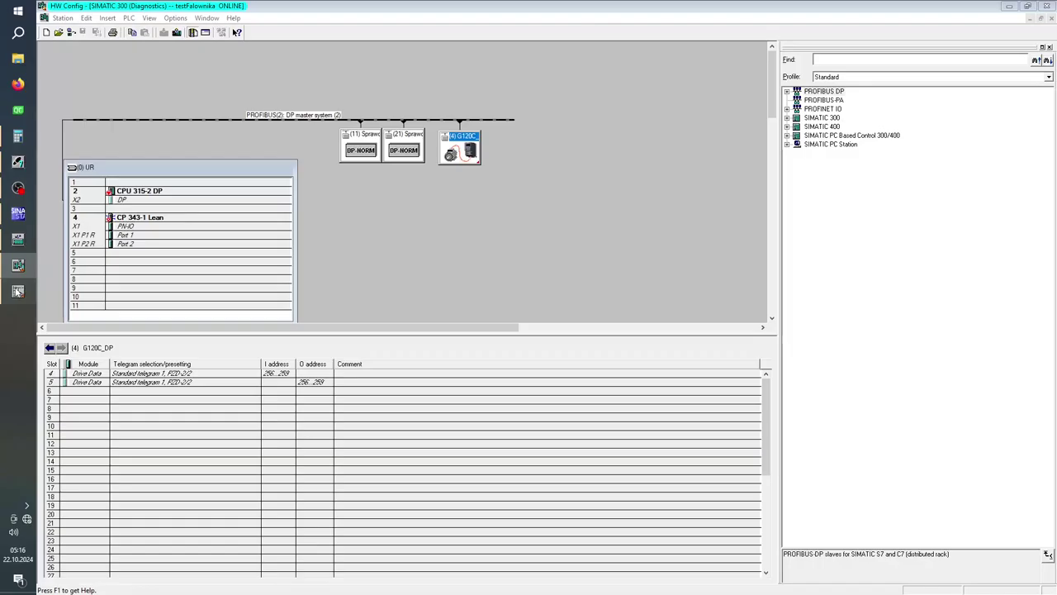
{"action": "type", "text": "frame"}
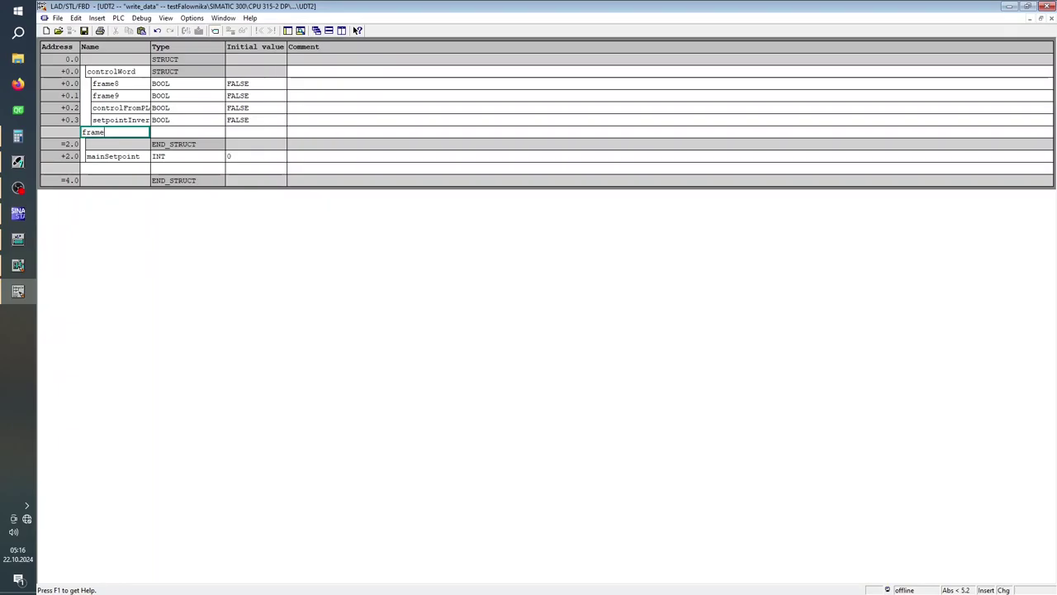
{"action": "type", "text": "12"}
{"action": "key", "text": "Tab"}
{"action": "type", "text": "bo"}
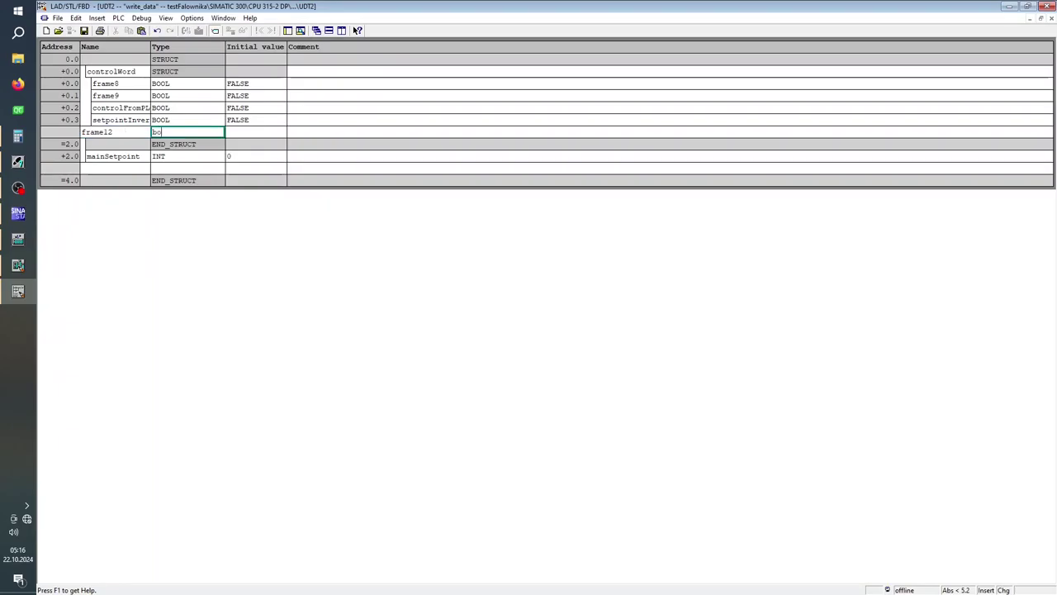
{"action": "key", "text": "Tab"}
{"action": "key", "text": "Return"}
Step: Declare frame13 and frame14 as BOOLs below frame12 in UDT2's controlWord structure
{"action": "type", "text": "frame13"}
{"action": "key", "text": "Tab"}
{"action": "type", "text": "bool"}
{"action": "key", "text": "Tab"}
{"action": "key", "text": "Return"}
{"action": "type", "text": "frame1"}
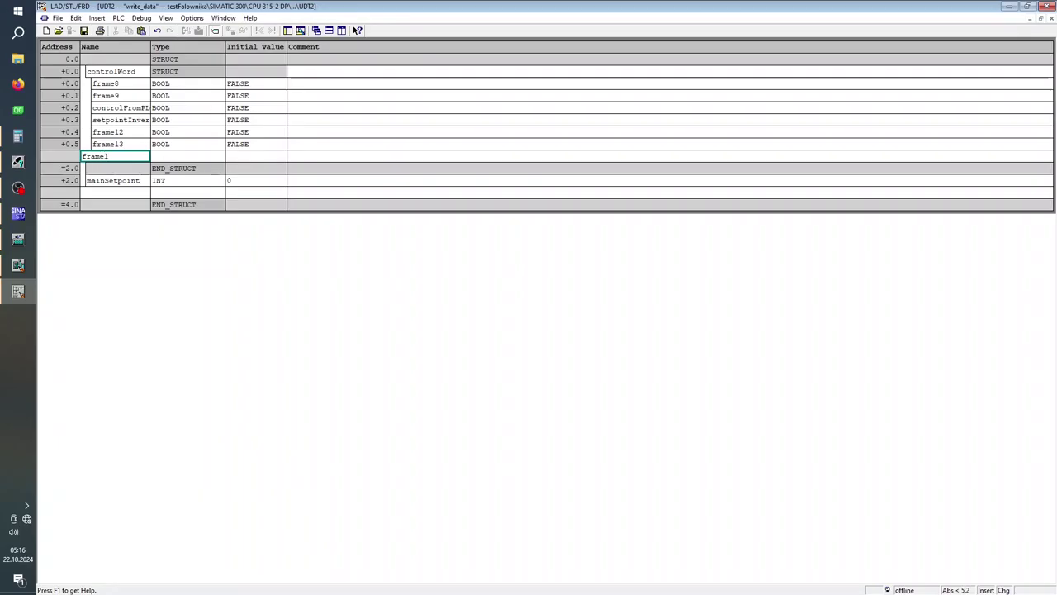
{"action": "key", "text": "Tab"}
{"action": "type", "text": "boo"}
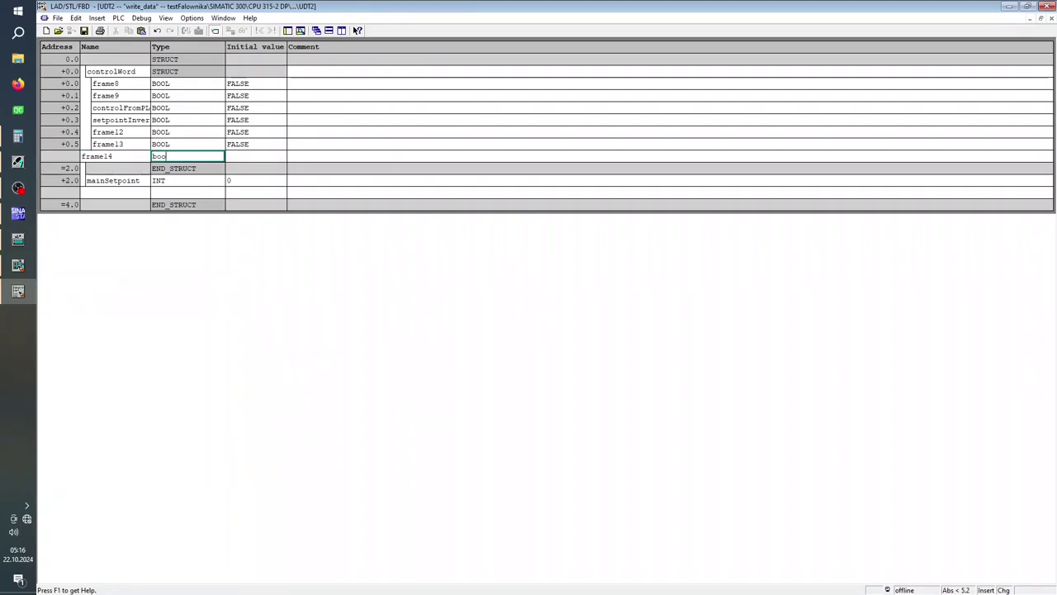
{"action": "type", "text": "l"}
{"action": "key", "text": "Tab"}
{"action": "key", "text": "Tab"}
{"action": "key", "text": "Return"}
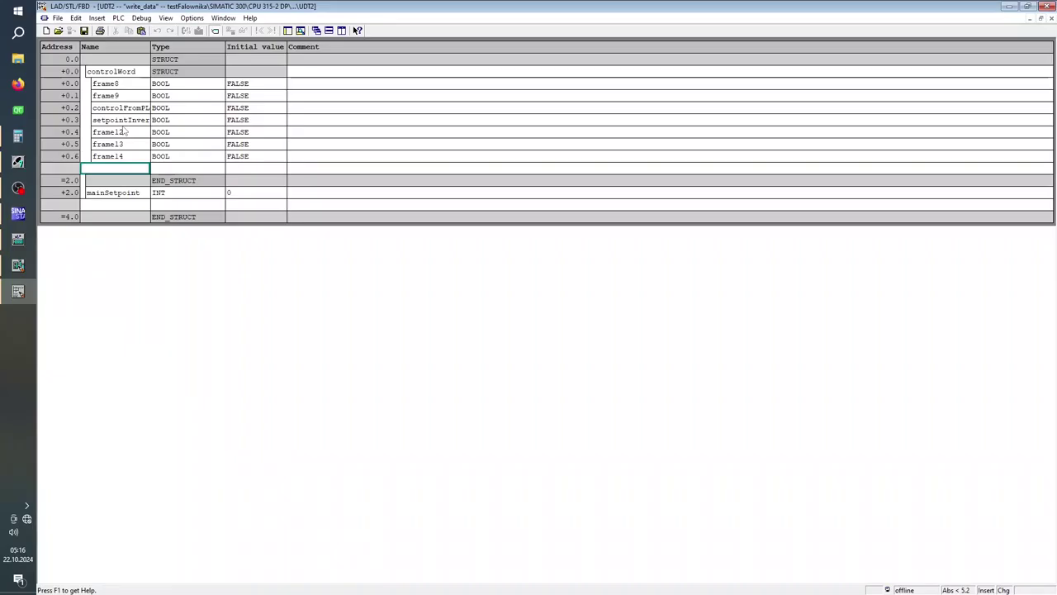
Step: Declare frame15 as a BOOL below frame14 in UDT2's controlWord structure
{"action": "type", "text": "frame"}
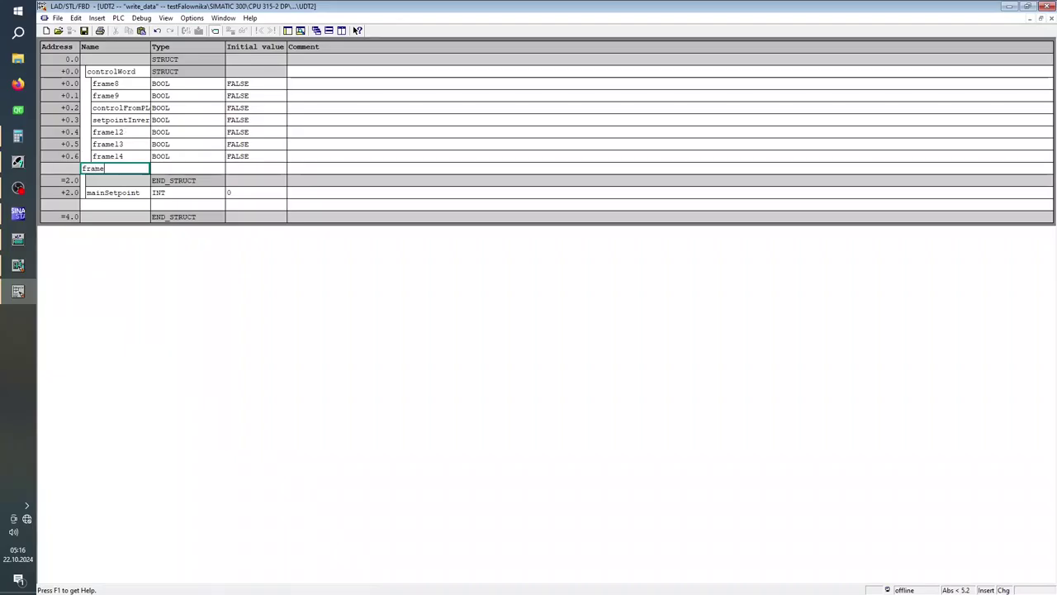
{"action": "type", "text": "15"}
{"action": "key", "text": "Tab"}
{"action": "type", "text": "bool"}
{"action": "key", "text": "Tab"}
{"action": "key", "text": "Tab"}
{"action": "key", "text": "Tab"}
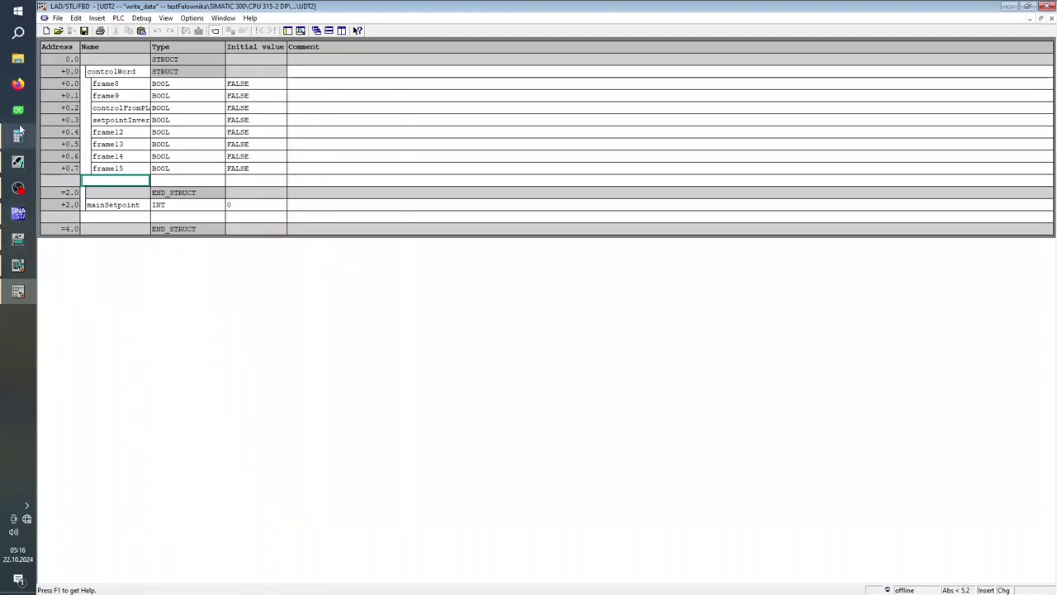
Step: Review the low STW1 bits in STARTER's diagnostics, and declare off1 as a BOOL below frame15 in UDT2
{"action": "left_click", "coordinate": [30, 217]}
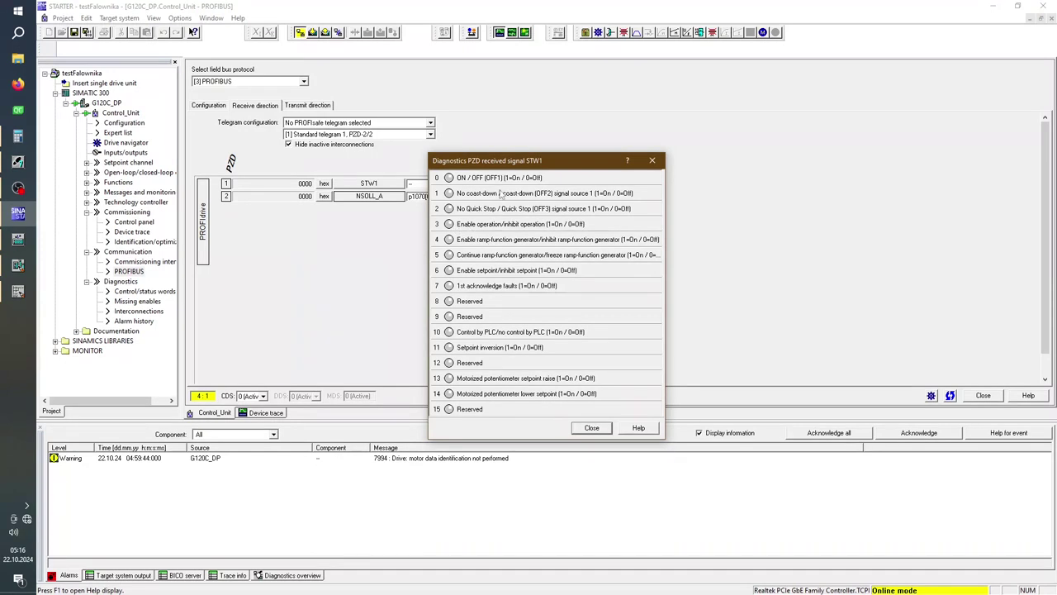
{"action": "left_click_drag", "start_coordinate": [534, 165], "coordinate": [501, 114]}
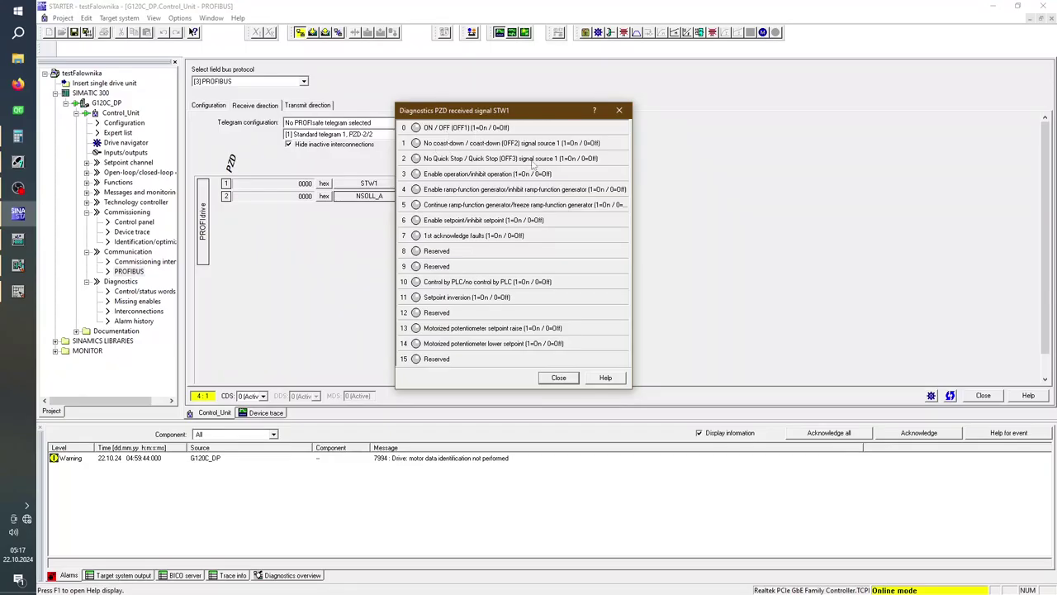
{"action": "left_click", "coordinate": [18, 291]}
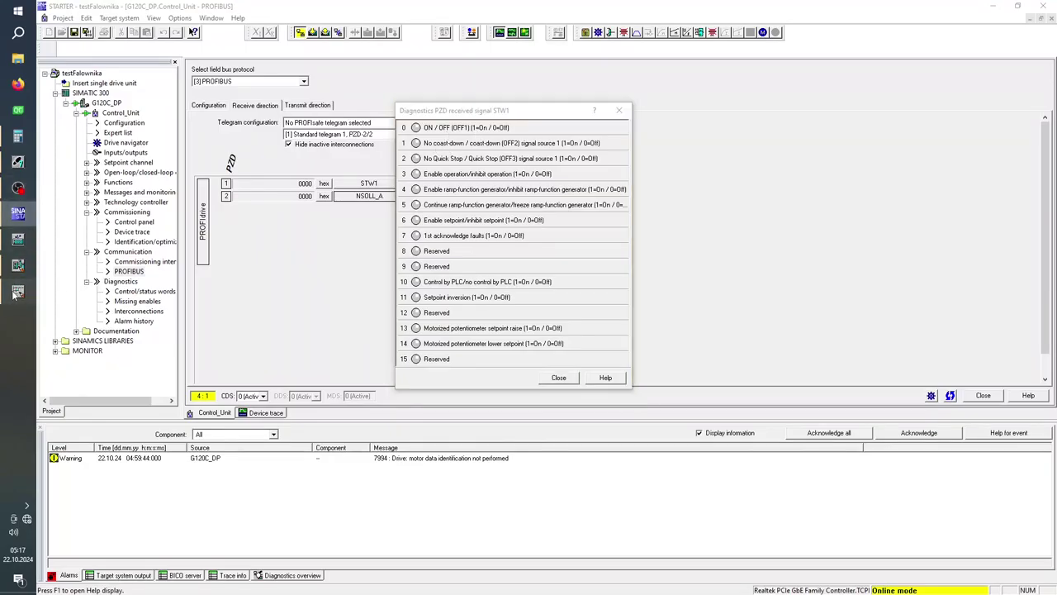
{"action": "type", "text": "off1"}
{"action": "key", "text": "Tab"}
{"action": "type", "text": "bo"}
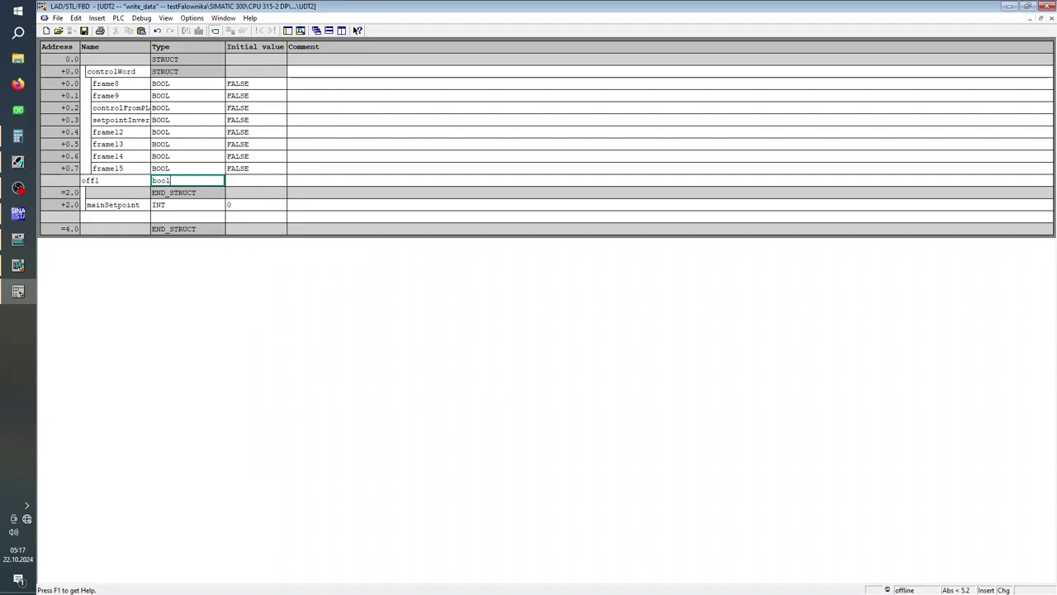
{"action": "key", "text": "Return"}
Step: Declare off2 and off3 as BOOLs below off1 in UDT2's controlWord structure
{"action": "type", "text": "off2"}
{"action": "key", "text": "Tab"}
{"action": "type", "text": "bool"}
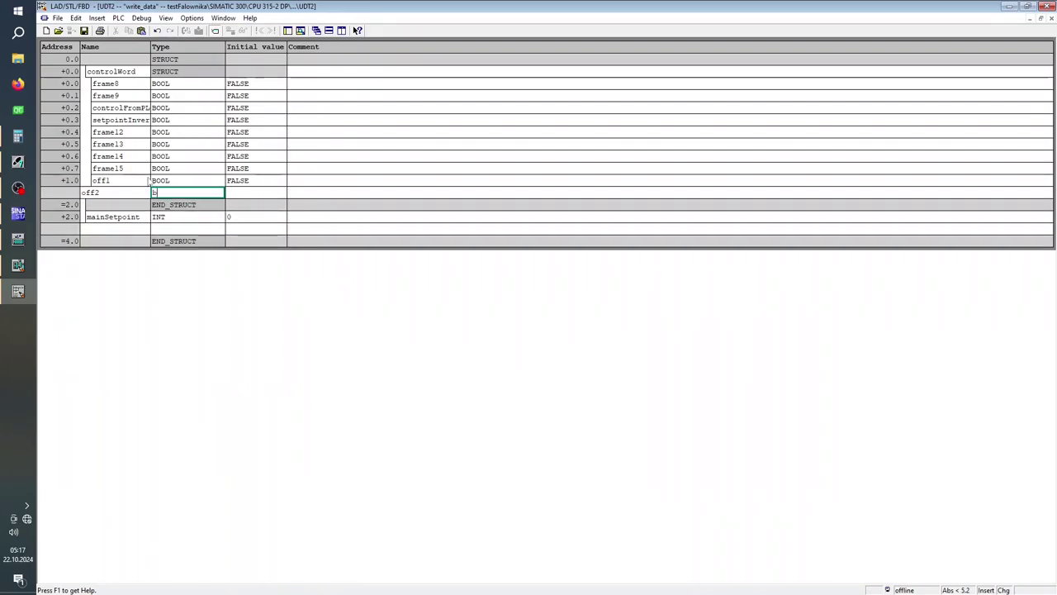
{"action": "key", "text": "Tab"}
{"action": "key", "text": "Tab"}
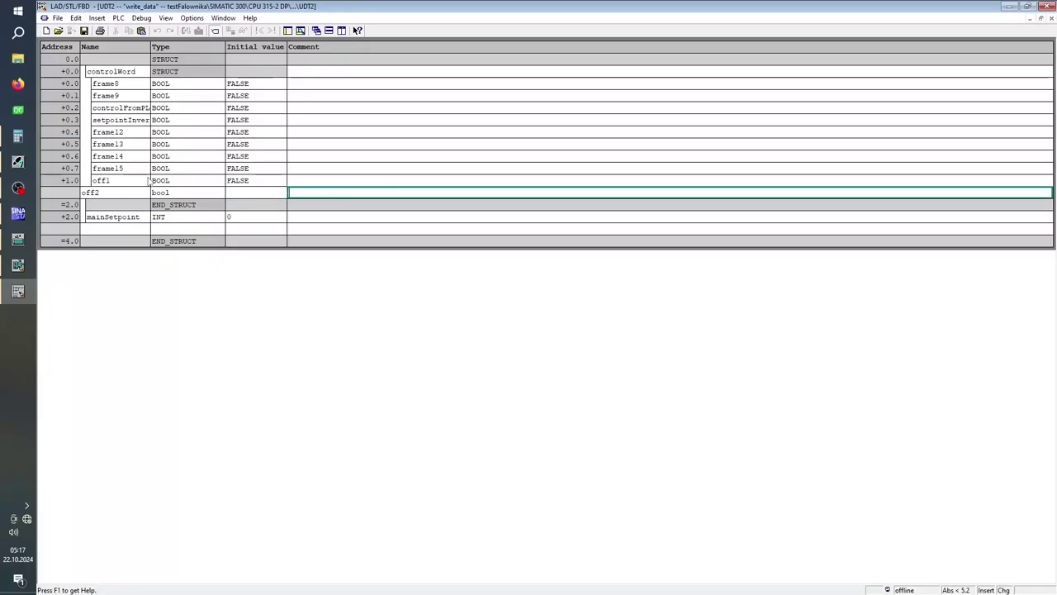
{"action": "key", "text": "Return"}
{"action": "type", "text": "off3"}
{"action": "key", "text": "Tab"}
{"action": "type", "text": "bool"}
{"action": "key", "text": "Tab"}
{"action": "key", "text": "Tab"}
{"action": "key", "text": "Return"}
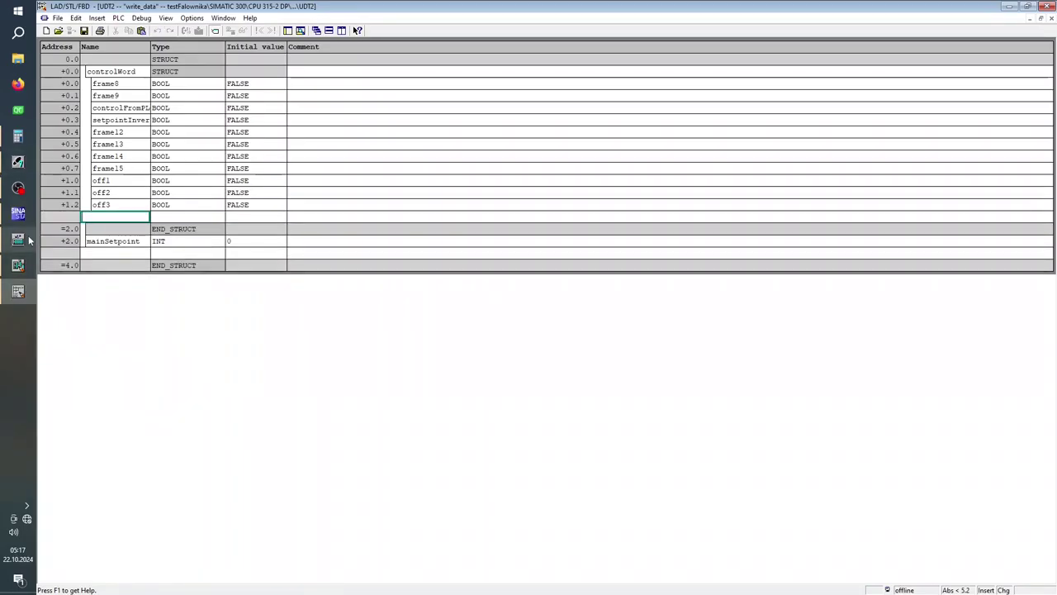
Step: Look up STW1 bit 3 in STARTER, and declare enableOperation as a BOOL below off3 in UDT2
{"action": "left_click", "coordinate": [18, 213]}
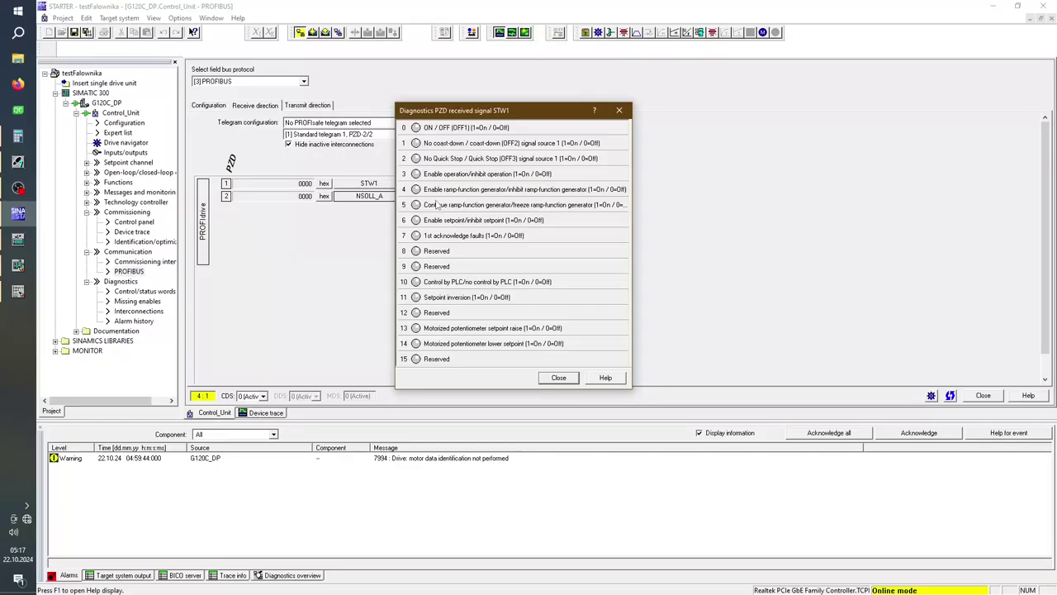
{"action": "left_click", "coordinate": [16, 289]}
{"action": "type", "text": "enableOpe"}
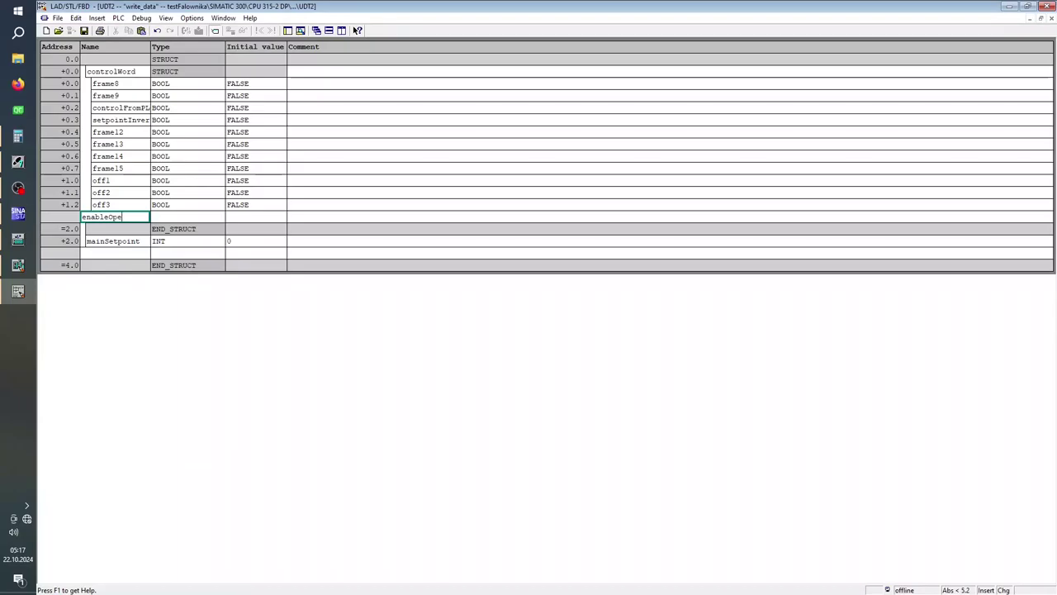
{"action": "type", "text": "ration"}
{"action": "key", "text": "Tab"}
{"action": "type", "text": "bool"}
{"action": "key", "text": "Tab"}
{"action": "key", "text": "Return"}
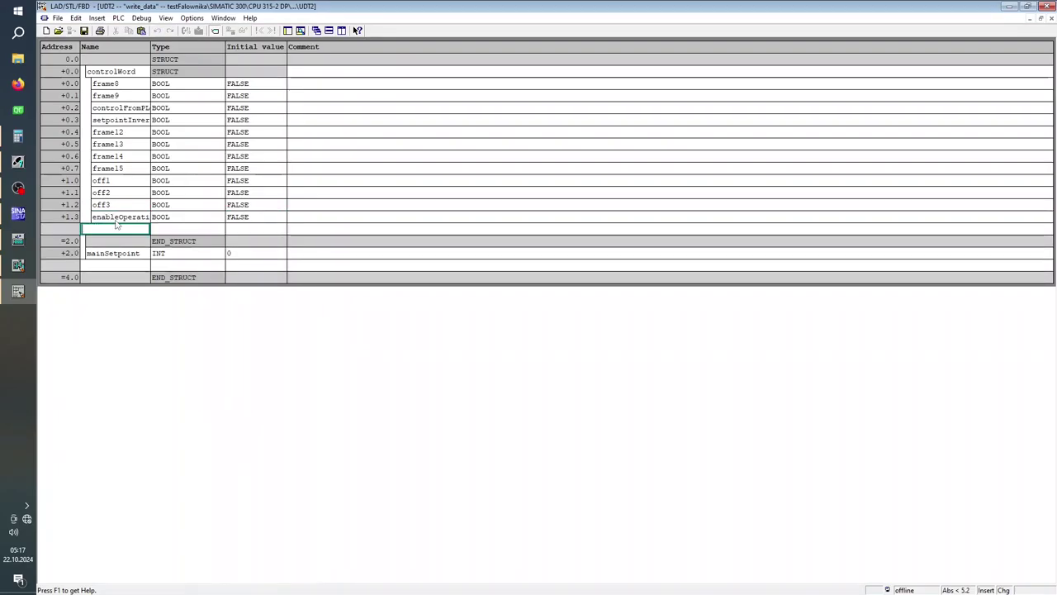
Step: Declare enableRampFunction as a BOOL below enableOperation in UDT2's controlWord structure
{"action": "type", "text": "enableRamp"}
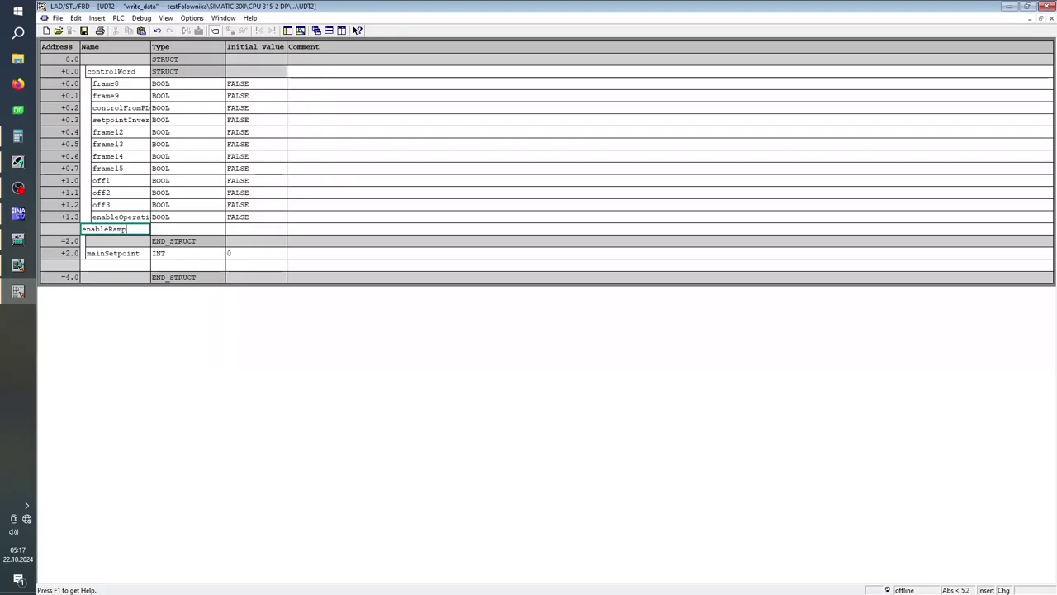
{"action": "type", "text": "Function"}
{"action": "key", "text": "Tab"}
{"action": "key", "text": "Tab"}
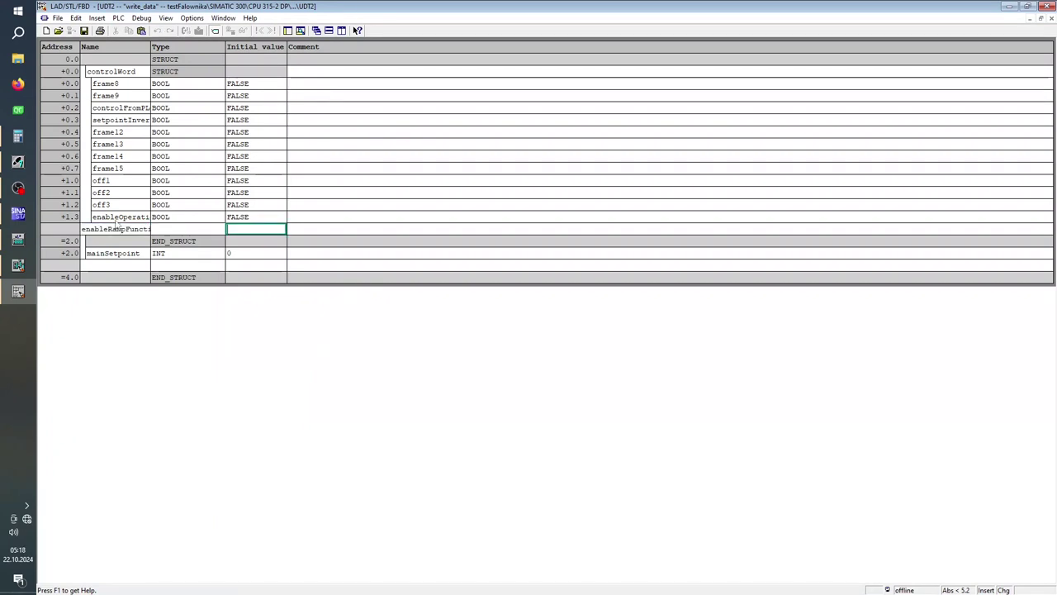
{"action": "key", "text": "shift+Tab"}
{"action": "type", "text": "bool"}
{"action": "key", "text": "Tab"}
{"action": "key", "text": "Tab"}
{"action": "key", "text": "Return"}
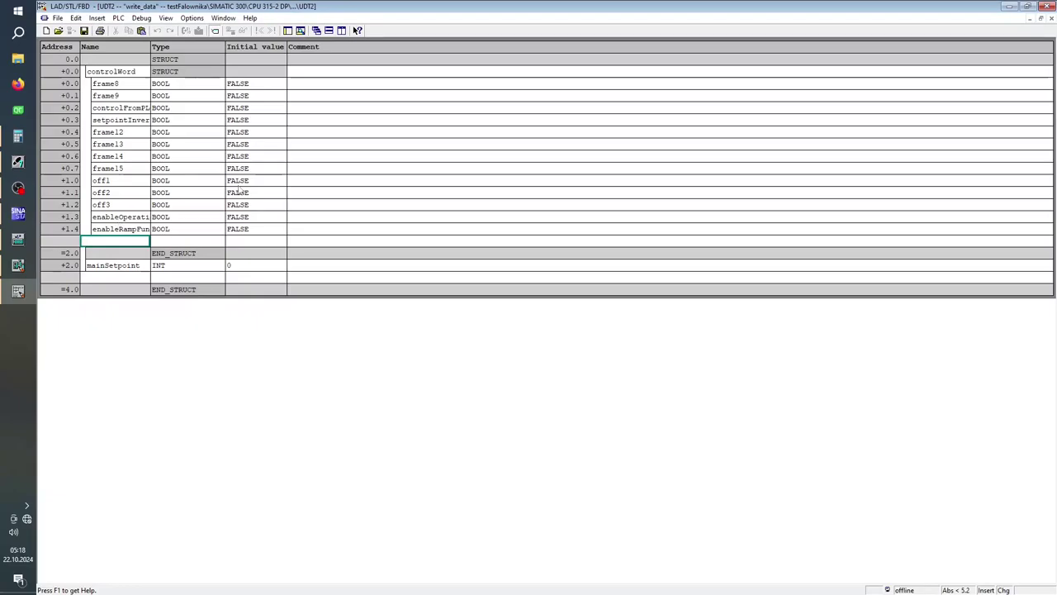
Step: Look up STW1 bit 5 in STARTER, and declare continueRampFunction as a BOOL below enableRampFunction in UDT2
{"action": "left_click", "coordinate": [17, 213]}
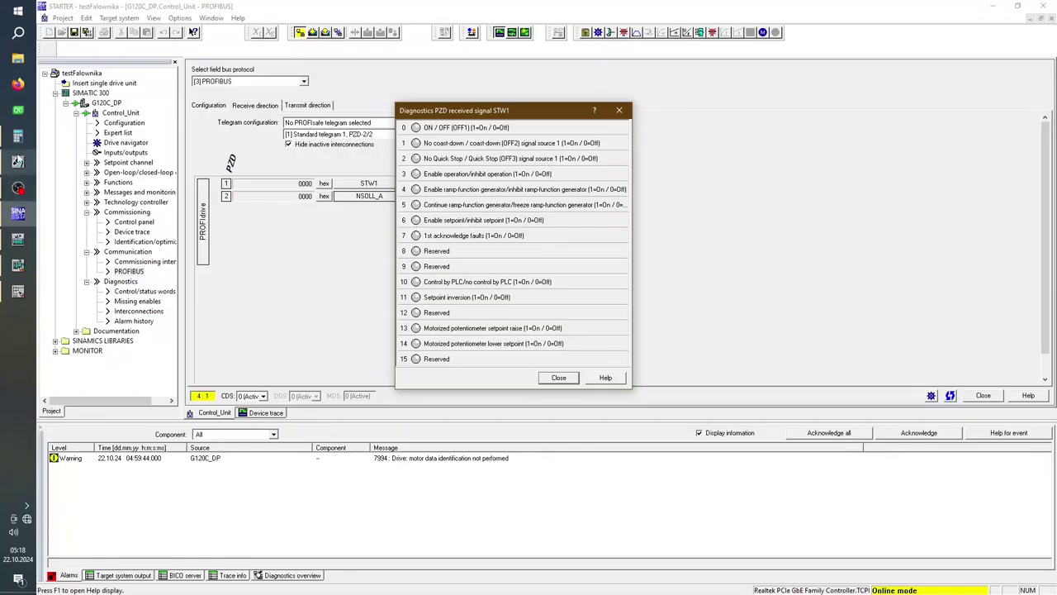
{"action": "left_click", "coordinate": [18, 291]}
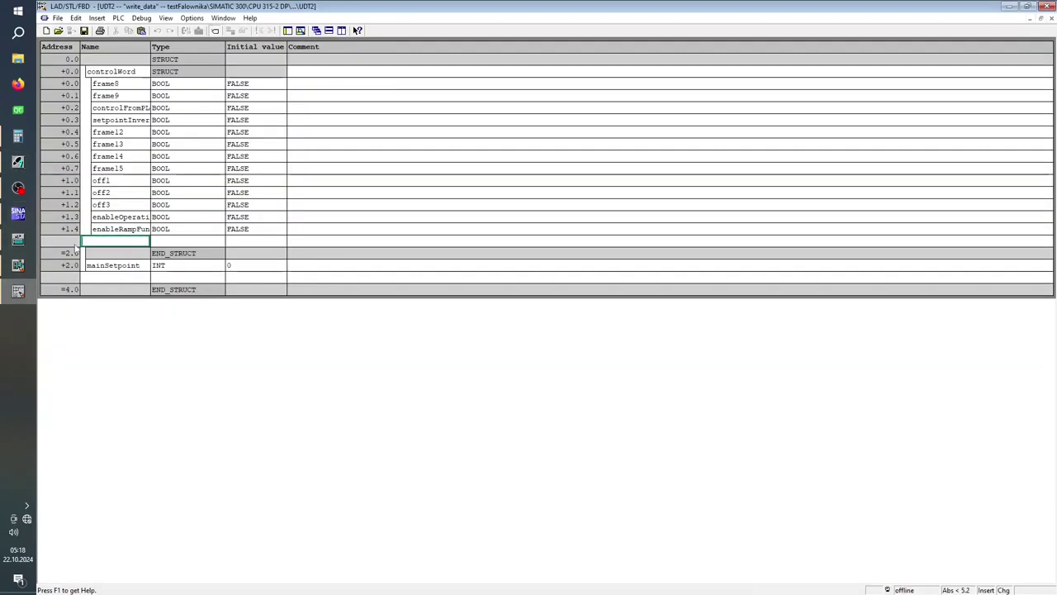
{"action": "type", "text": "co"}
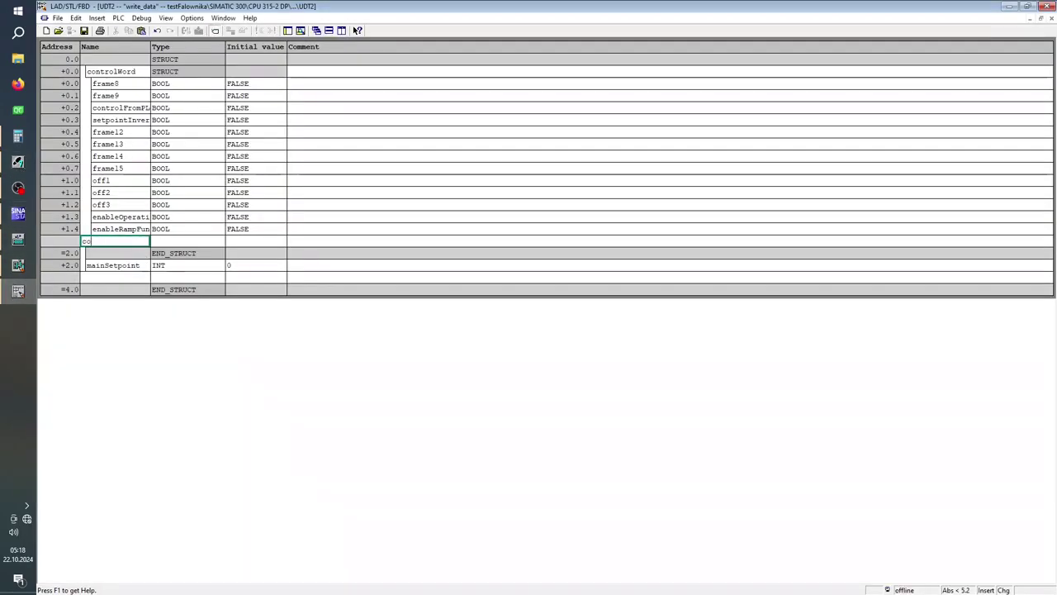
{"action": "type", "text": "ntinueRampFunction"}
{"action": "key", "text": "Tab"}
{"action": "key", "text": "Tab"}
{"action": "key", "text": "shift+Tab"}
{"action": "key", "text": "Tab"}
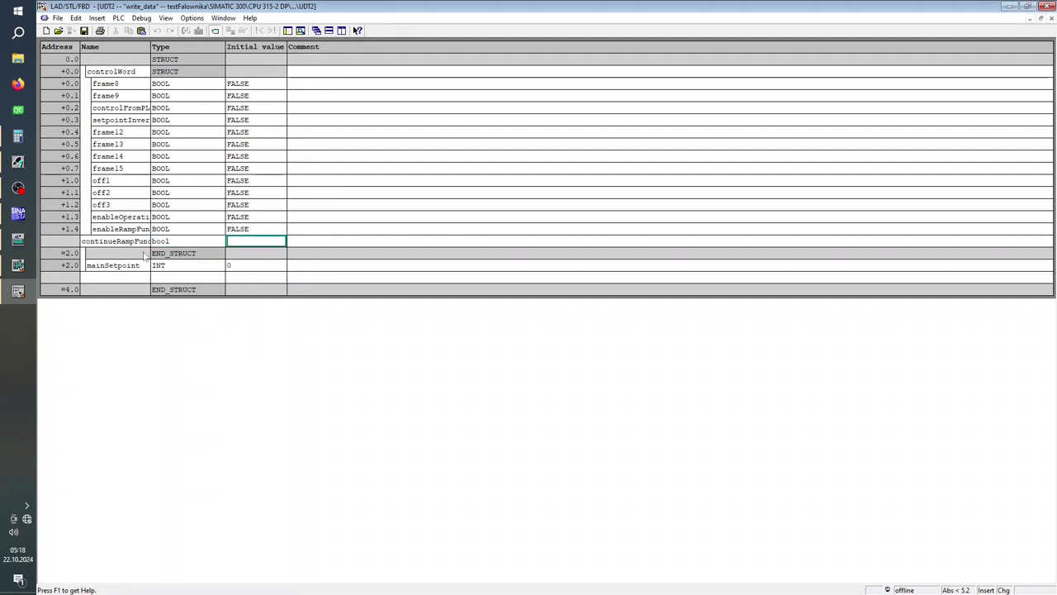
{"action": "key", "text": "Return"}
Step: Declare the enable-setpoint bit below continueRampFunction in UDT2's controlWord structure
{"action": "type", "text": "en"}
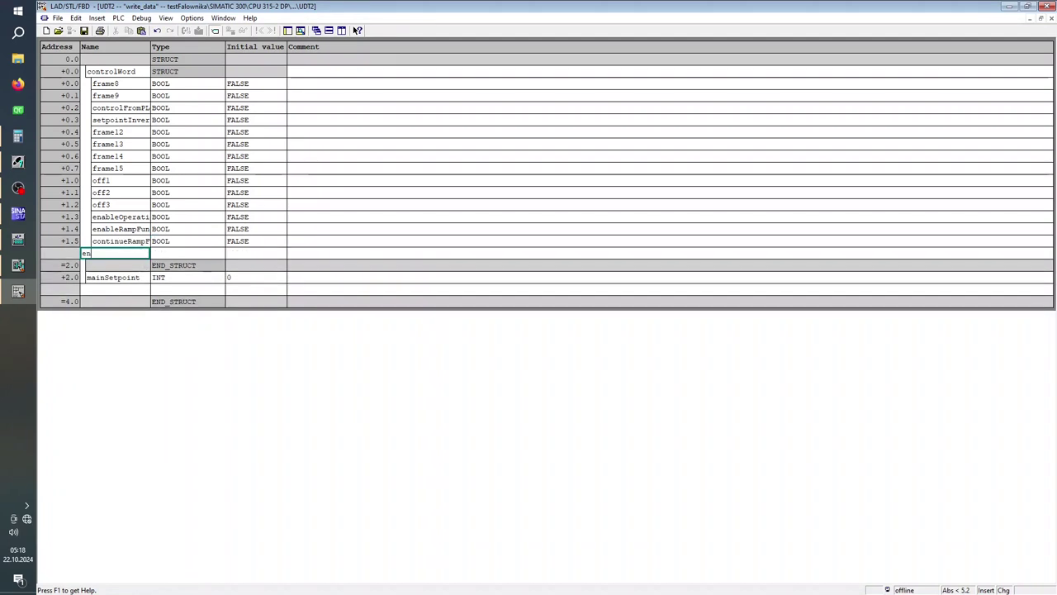
Step: Add a BOOL element named enableSetpoint after continueRampF… in the controlWord structure of write_data
{"action": "type", "text": "ableSetpoint"}
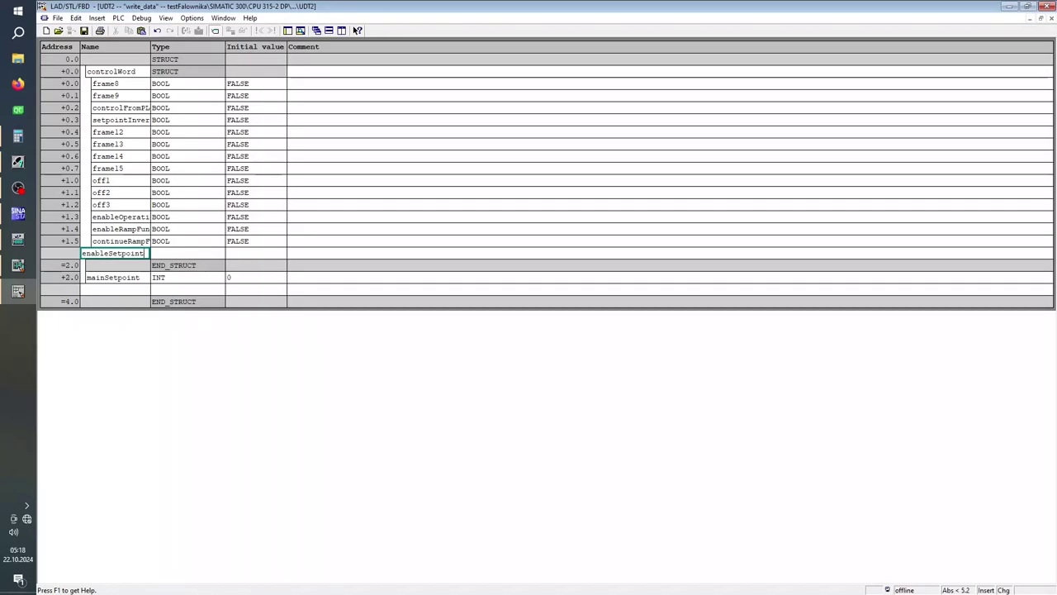
{"action": "key", "text": "Tab"}
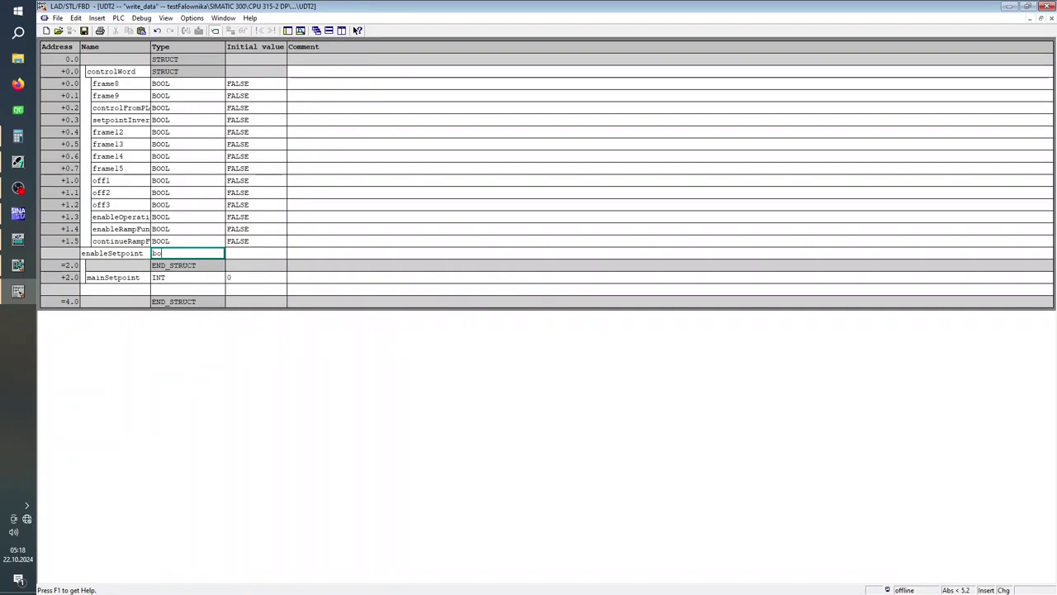
{"action": "key", "text": "Tab"}
{"action": "key", "text": "Tab"}
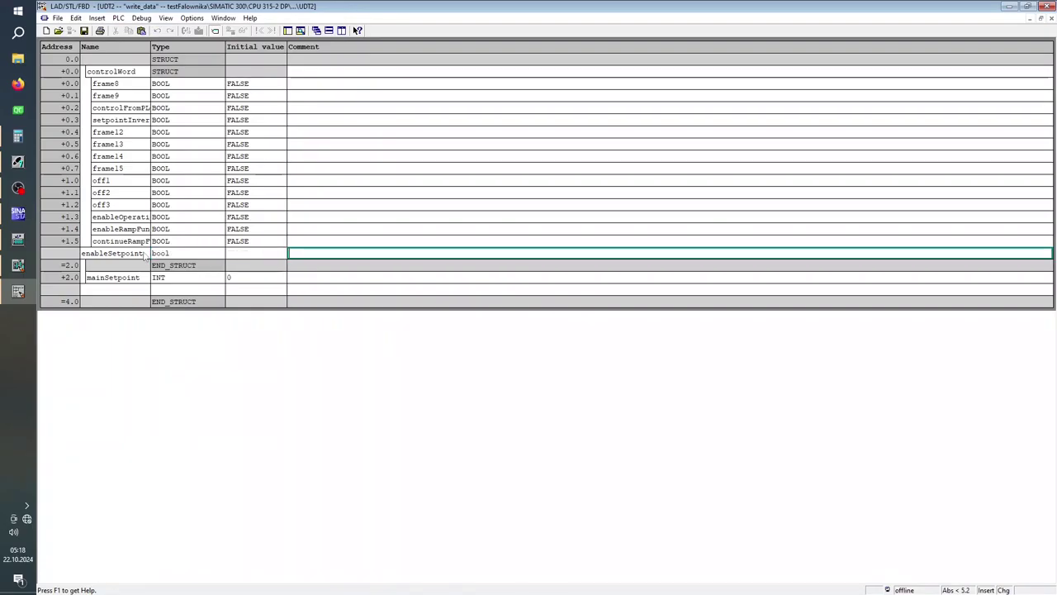
{"action": "key", "text": "Return"}
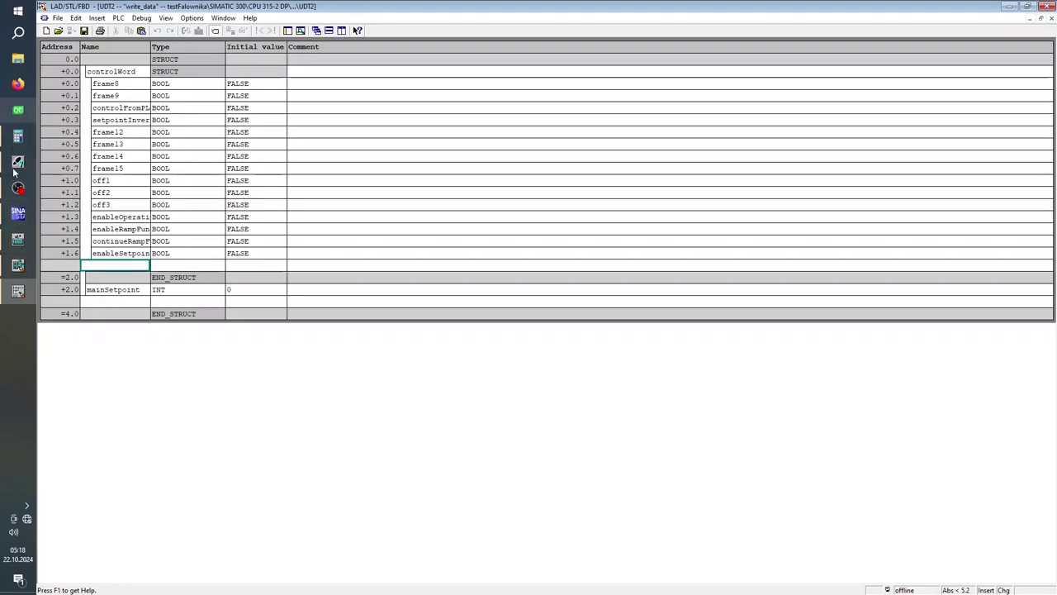
Step: Following the STW1 bit list in STARTER, add the BOOL element ackFault as the last bit of controlWord and save the data type
{"action": "left_click", "coordinate": [17, 214]}
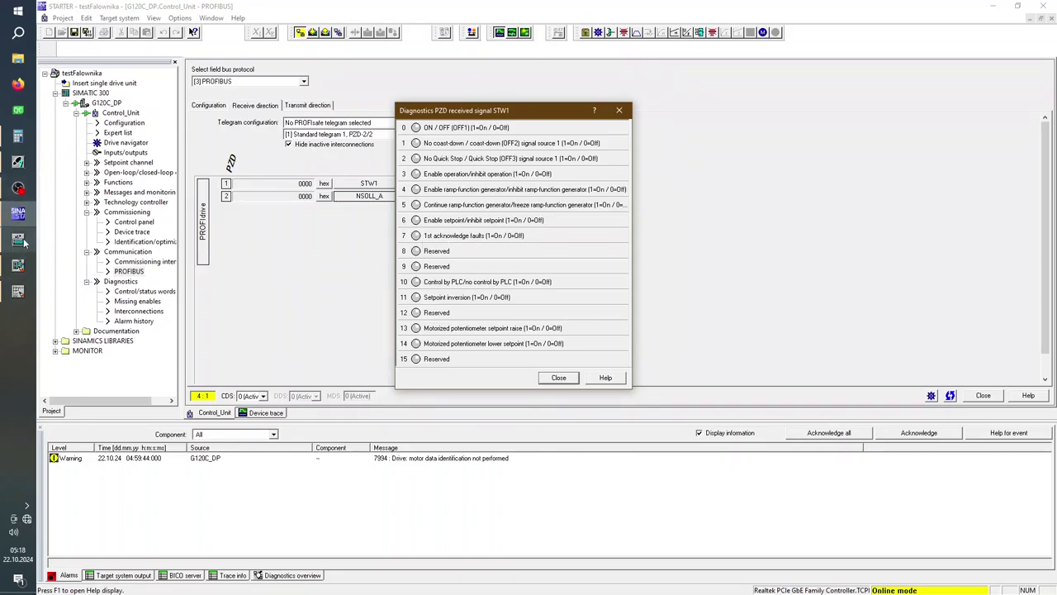
{"action": "mouse_move", "coordinate": [17, 291]}
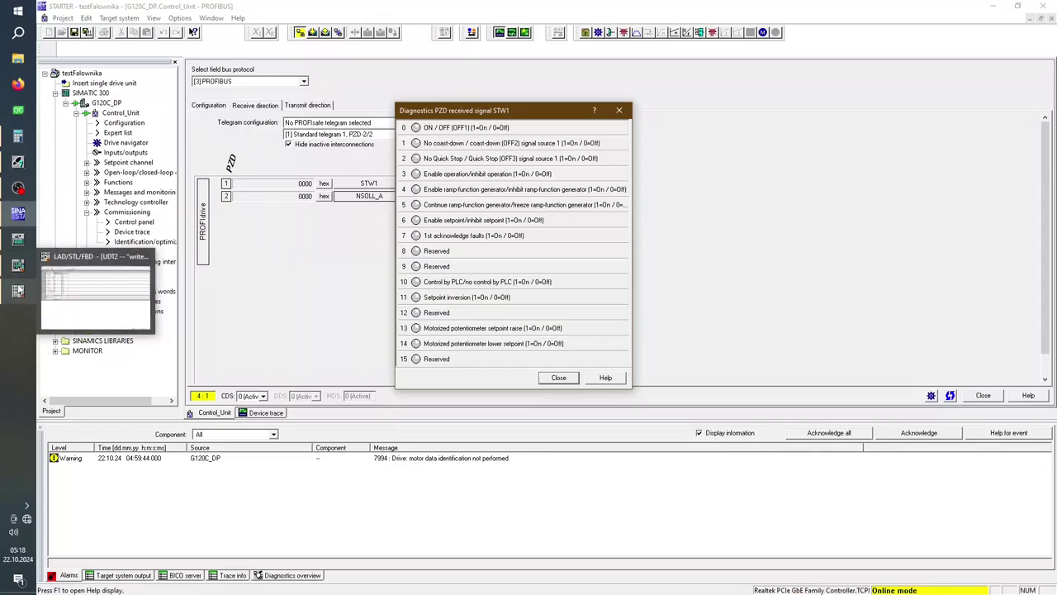
{"action": "left_click", "coordinate": [80, 289]}
{"action": "type", "text": "ackFault"}
{"action": "key", "text": "Tab"}
{"action": "type", "text": "cool"}
{"action": "key", "text": "Tab"}
{"action": "key", "text": "Tab"}
{"action": "key", "text": "Return"}
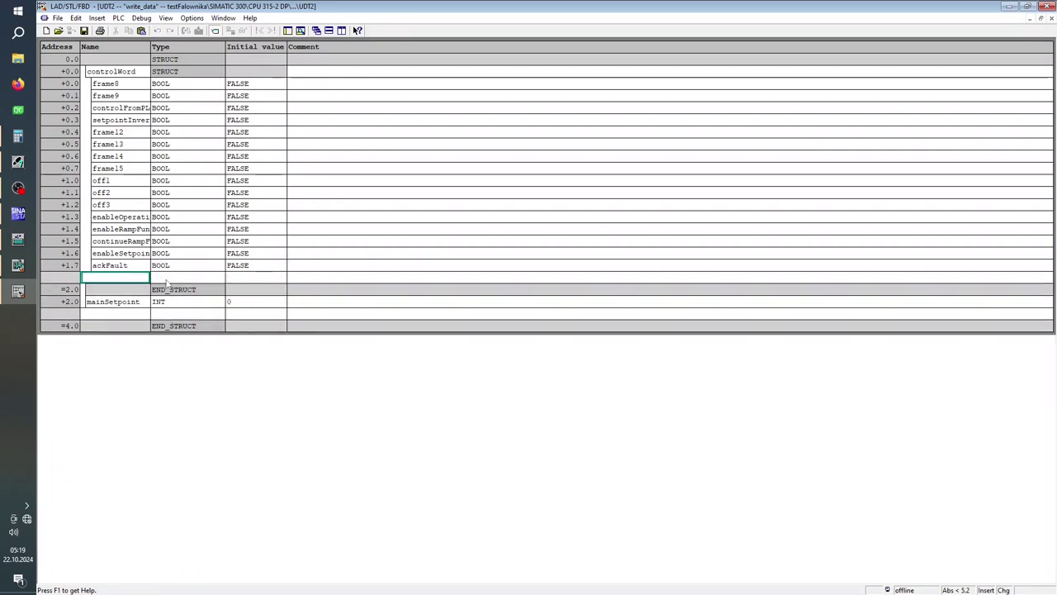
{"action": "left_click", "coordinate": [84, 31]}
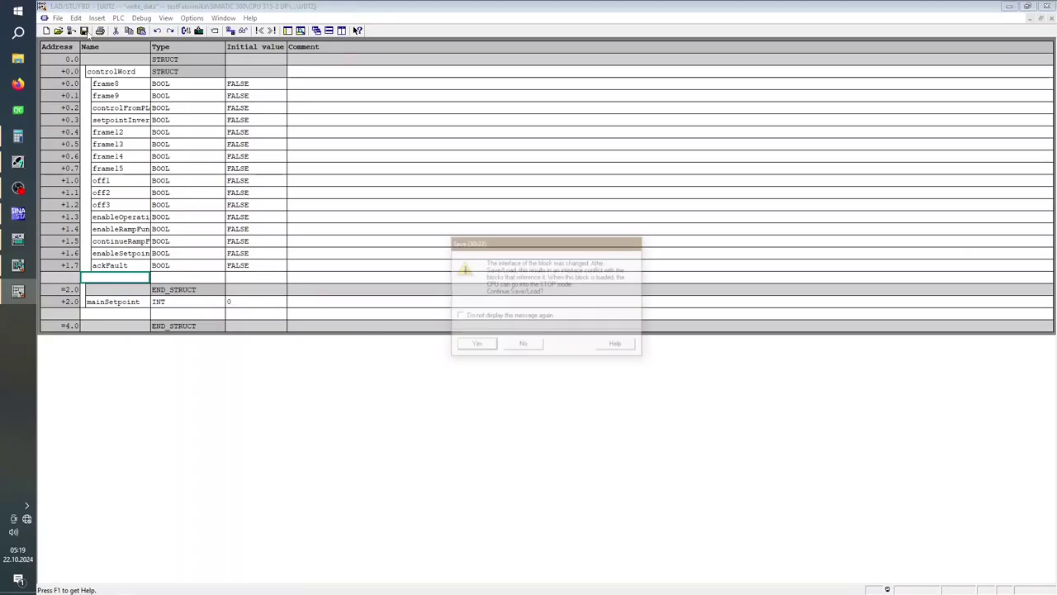
{"action": "left_click", "coordinate": [476, 346]}
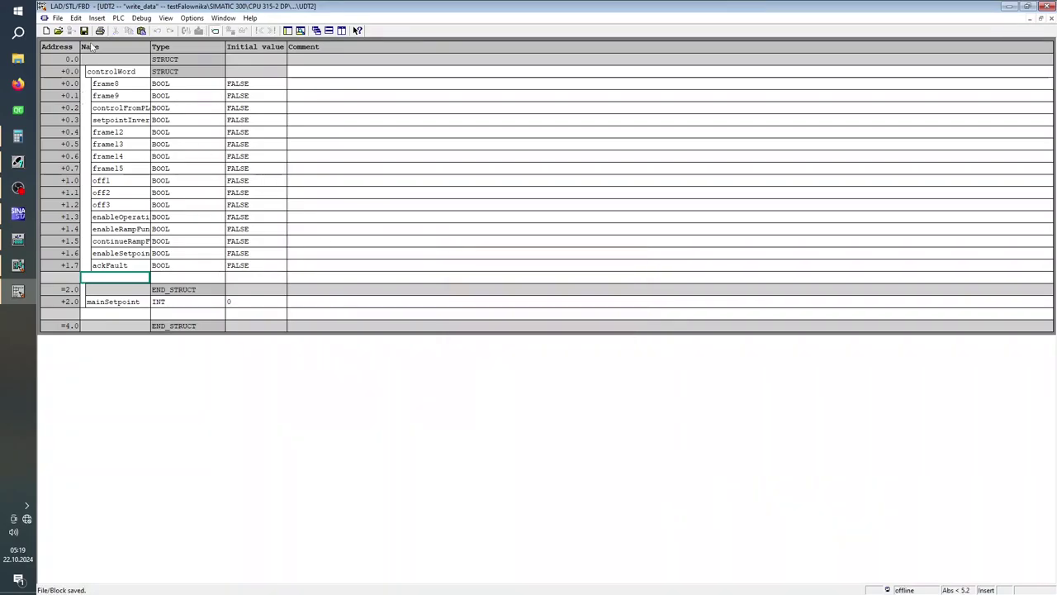
Step: In SIMATIC Manager, insert a new function block into the Blocks folder and name it FB100
{"action": "left_click", "coordinate": [18, 160]}
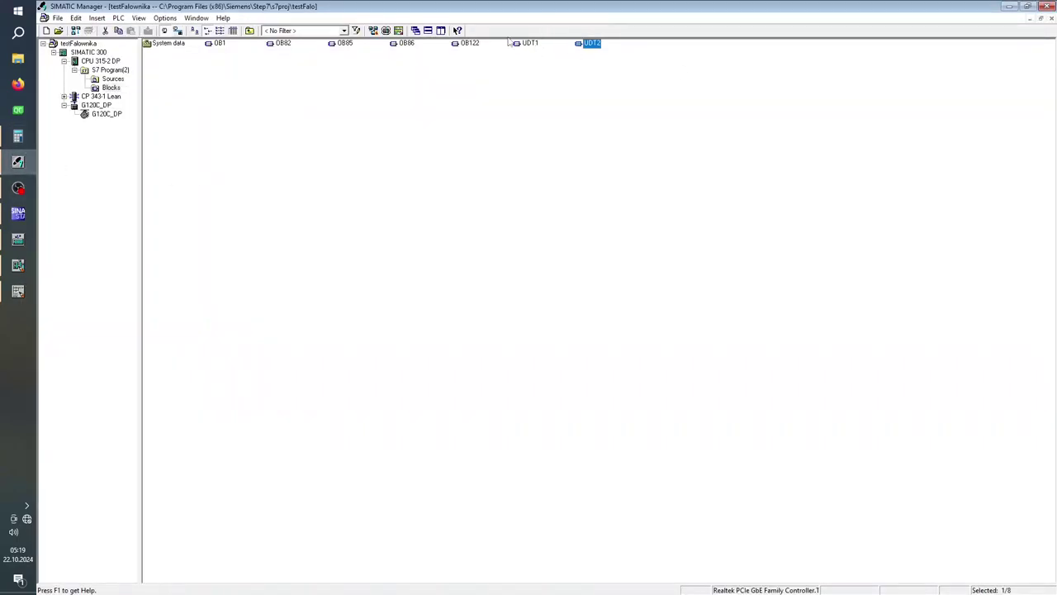
{"action": "right_click", "coordinate": [214, 61]}
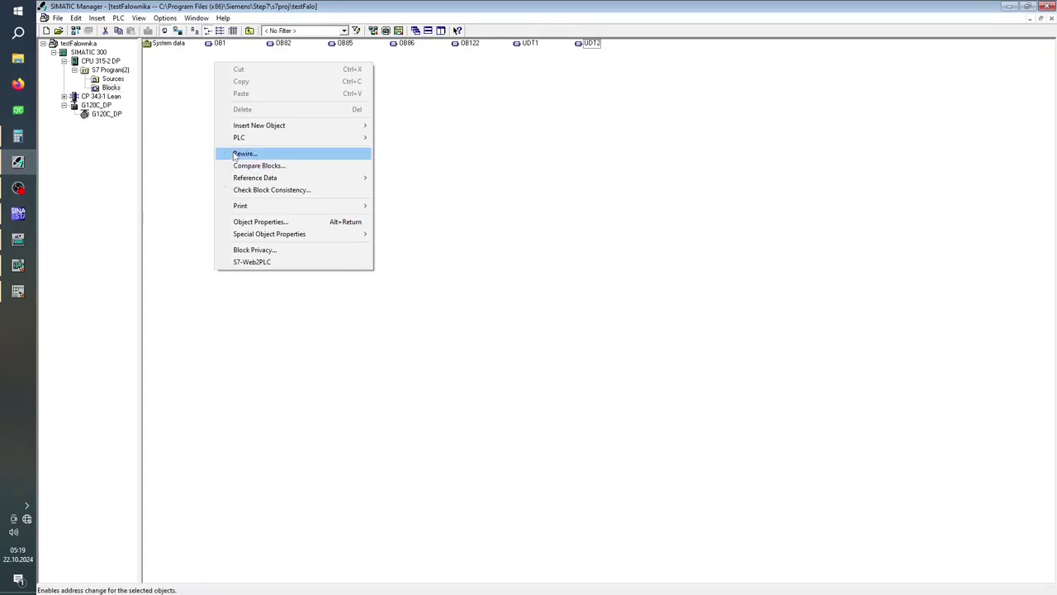
{"action": "mouse_move", "coordinate": [245, 126]}
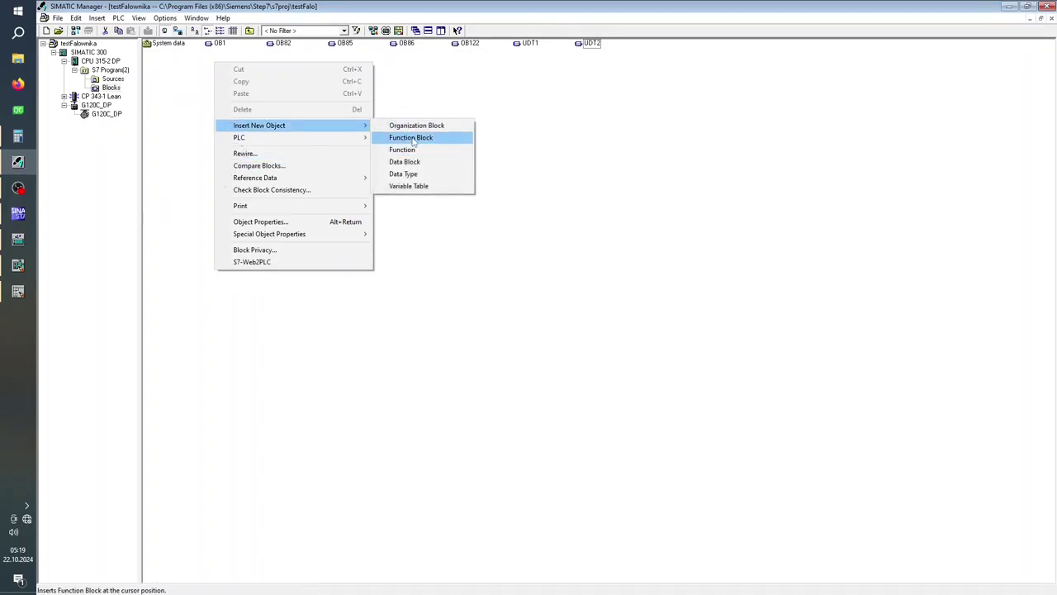
{"action": "left_click", "coordinate": [409, 136]}
{"action": "key", "text": "BackSpace"}
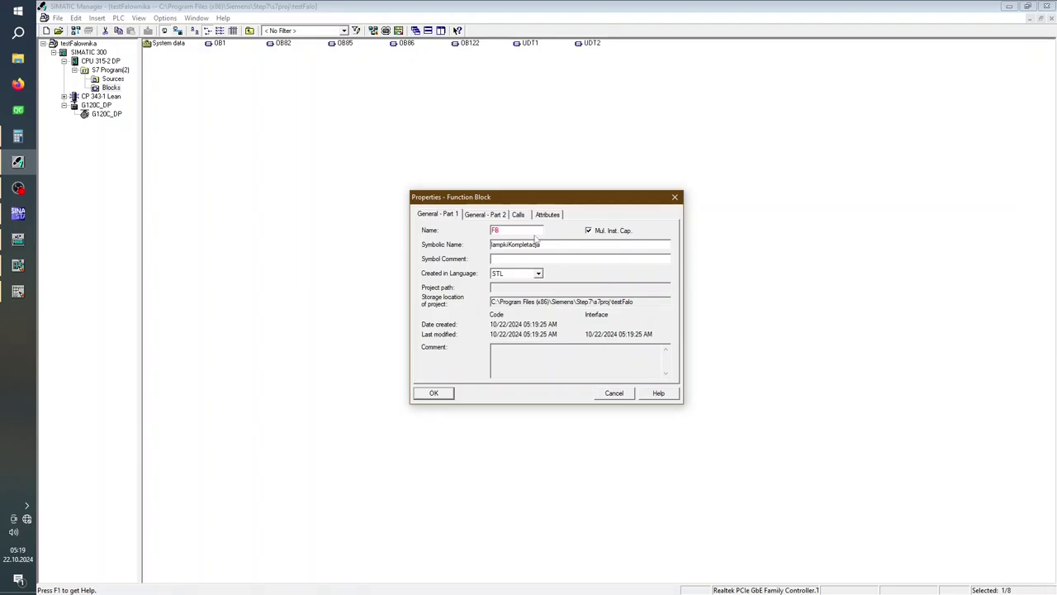
{"action": "type", "text": "50"}
{"action": "key", "text": "Return"}
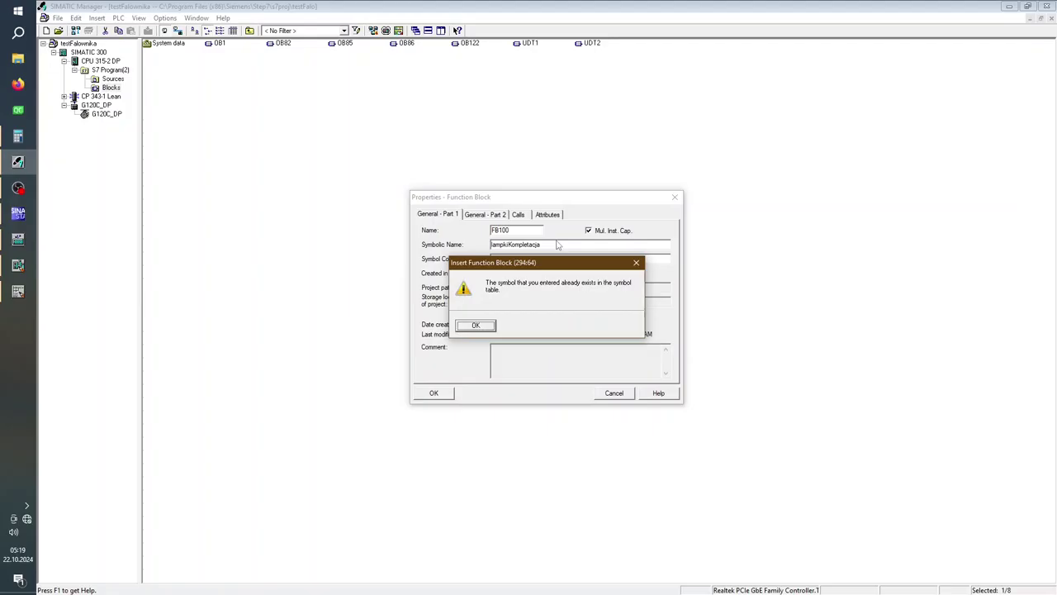
{"action": "left_click", "coordinate": [666, 295]}
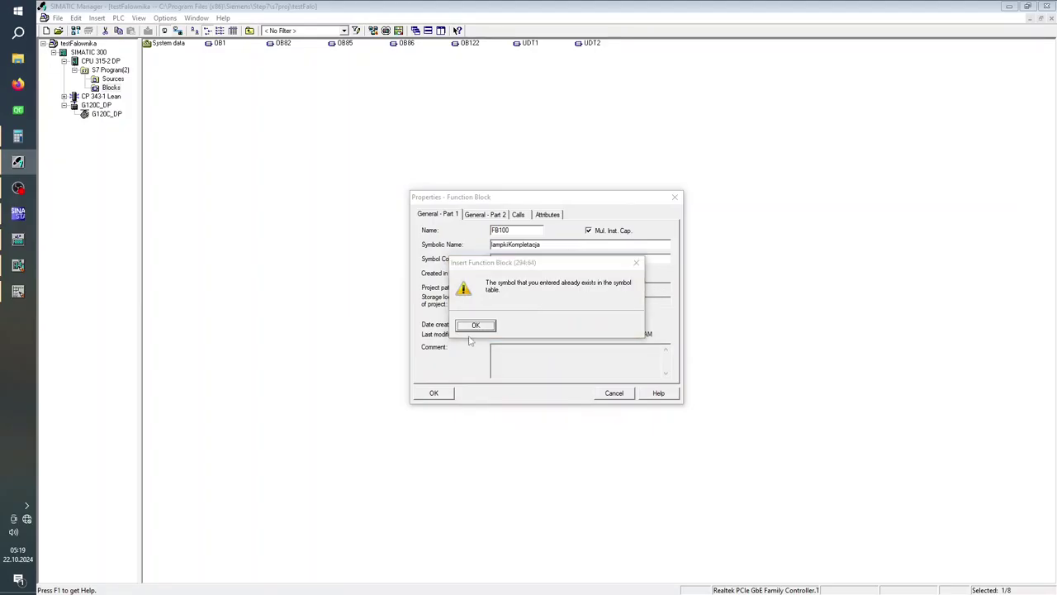
{"action": "key", "text": "Return"}
Step: Set the function block's symbolic name to inverter_FB and create the block
{"action": "left_click_drag", "start_coordinate": [542, 246], "coordinate": [276, 246]}
{"action": "key", "text": "BackSpace"}
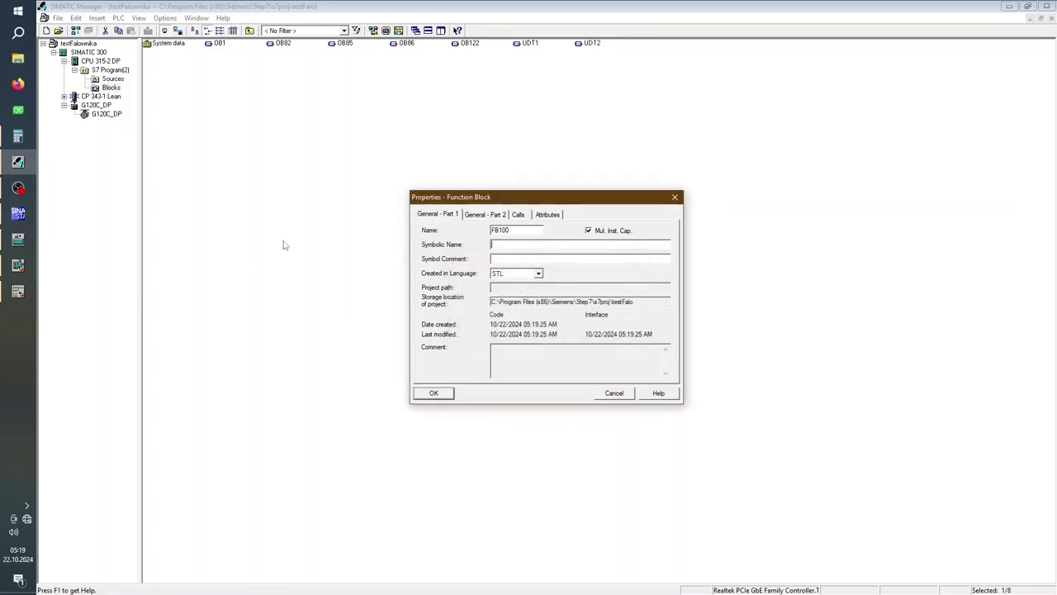
{"action": "type", "text": "inverterFB"}
{"action": "left_click", "coordinate": [436, 392]}
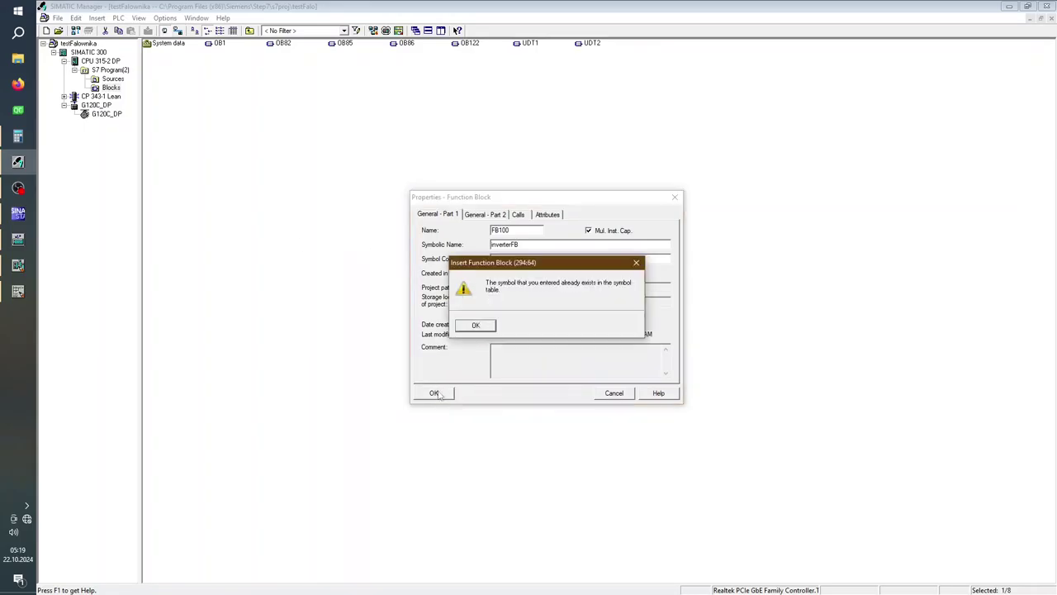
{"action": "left_click", "coordinate": [474, 325]}
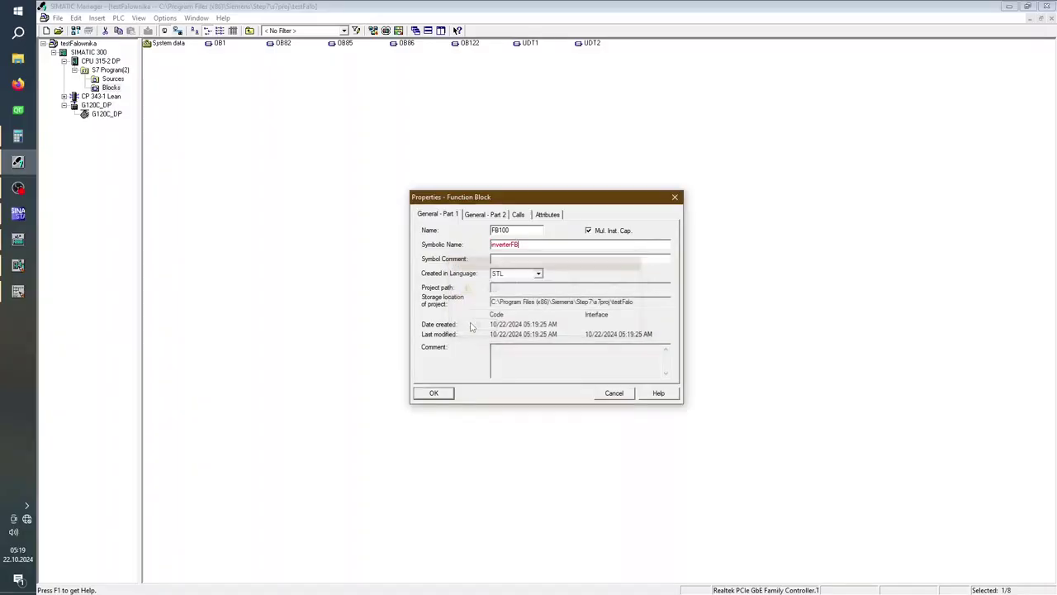
{"action": "left_click", "coordinate": [513, 245]}
{"action": "type", "text": "_"}
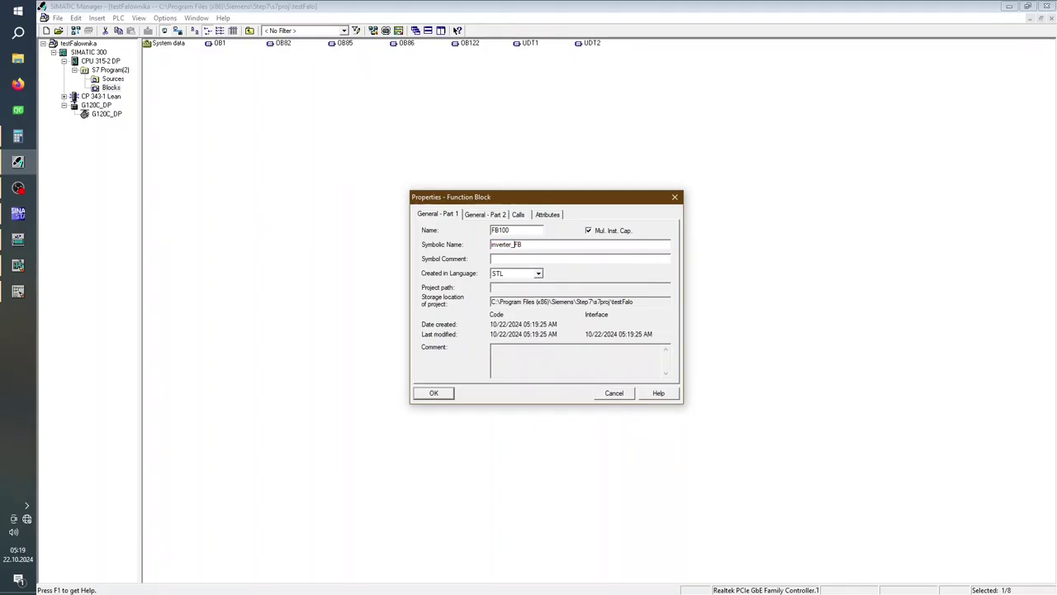
{"action": "left_click", "coordinate": [422, 397]}
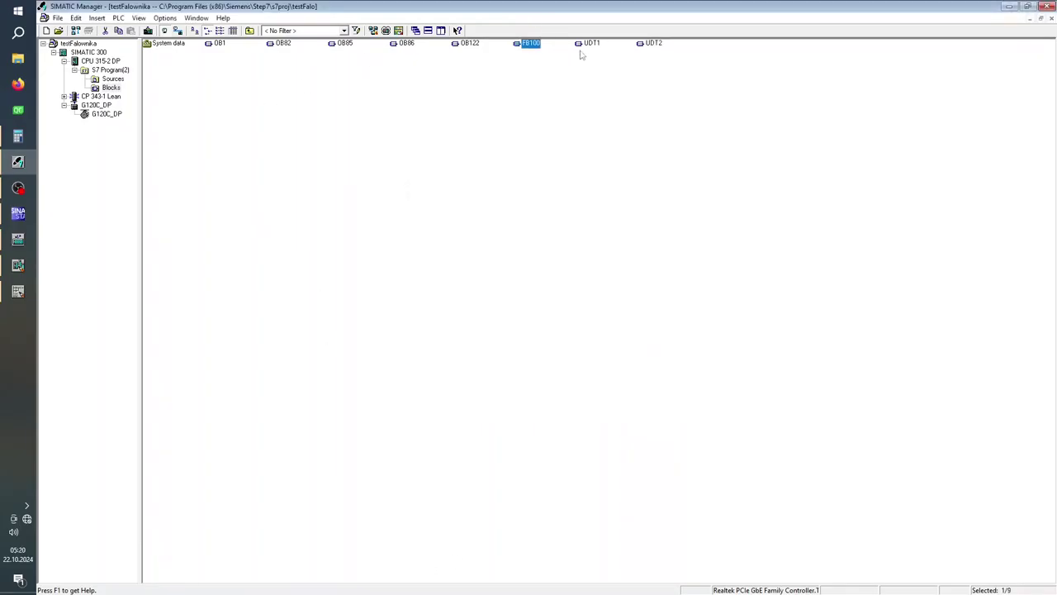
Step: Open FB100 and declare a static variable readData with data type UDT1 in its interface
{"action": "double_click", "coordinate": [527, 43]}
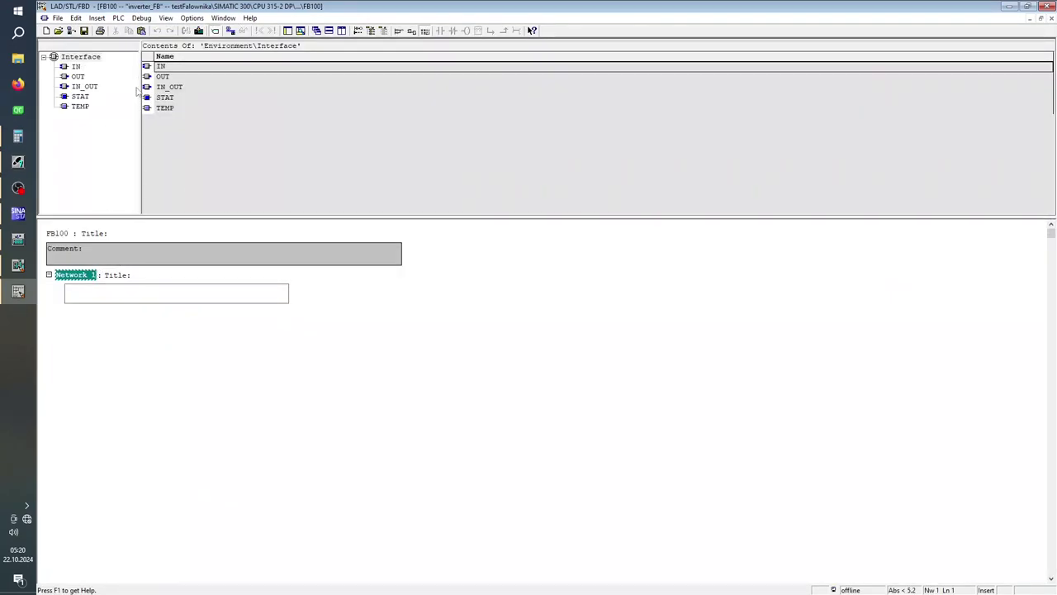
{"action": "left_click", "coordinate": [79, 97]}
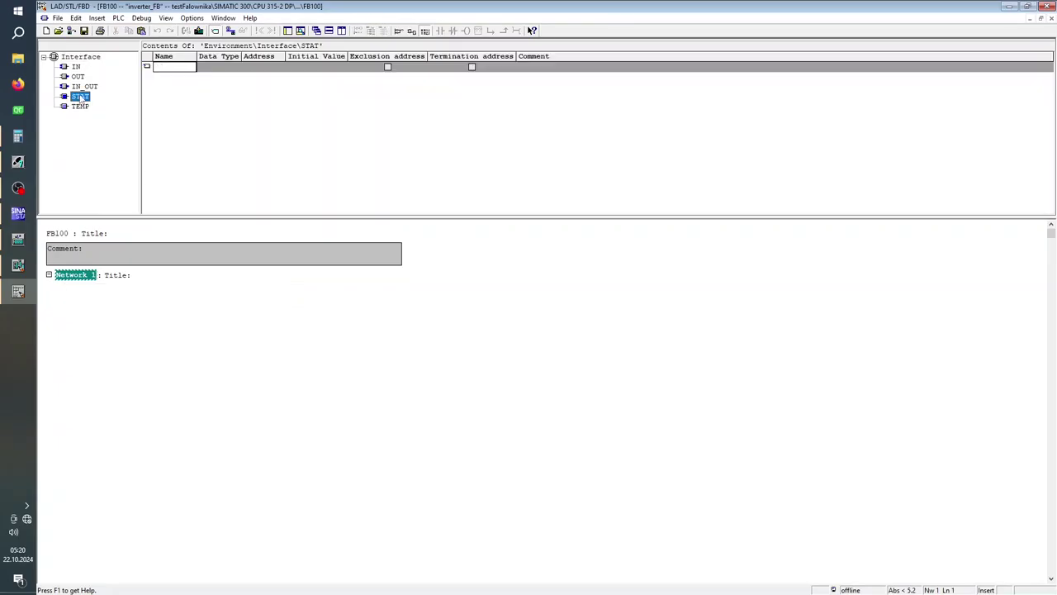
{"action": "left_click", "coordinate": [168, 67]}
{"action": "type", "text": "rea"}
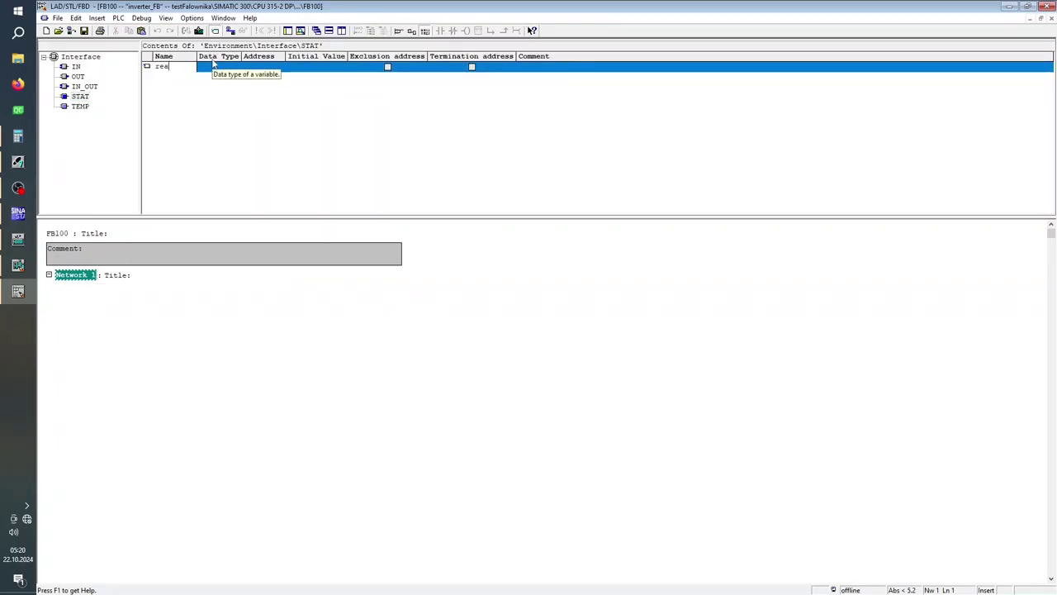
{"action": "type", "text": "dData"}
{"action": "left_click", "coordinate": [208, 66]}
{"action": "left_click", "coordinate": [209, 68]}
{"action": "double_click", "coordinate": [214, 66]}
{"action": "type", "text": "udt1"}
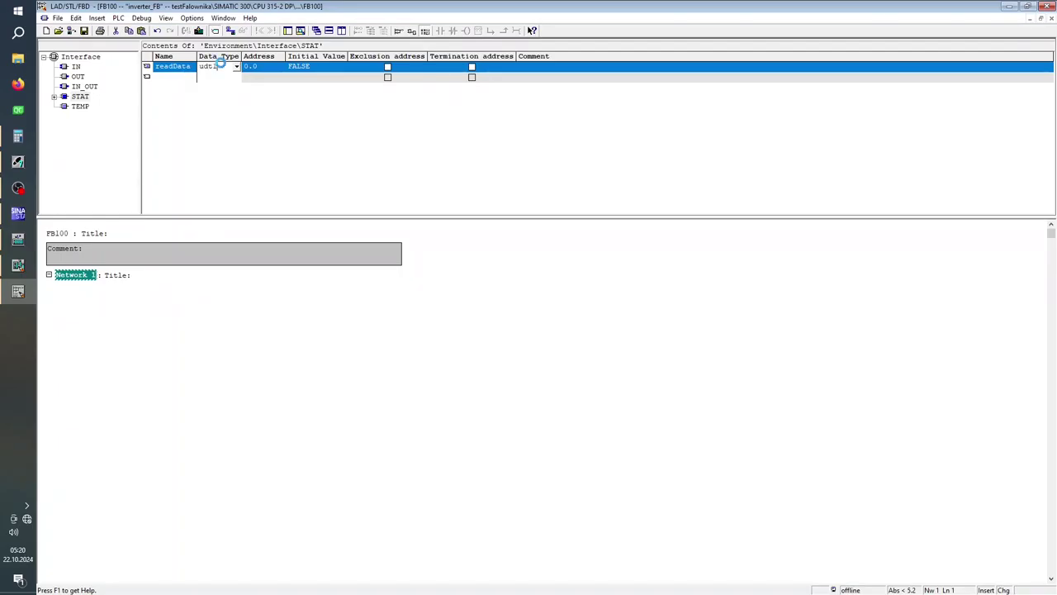
{"action": "key", "text": "Return"}
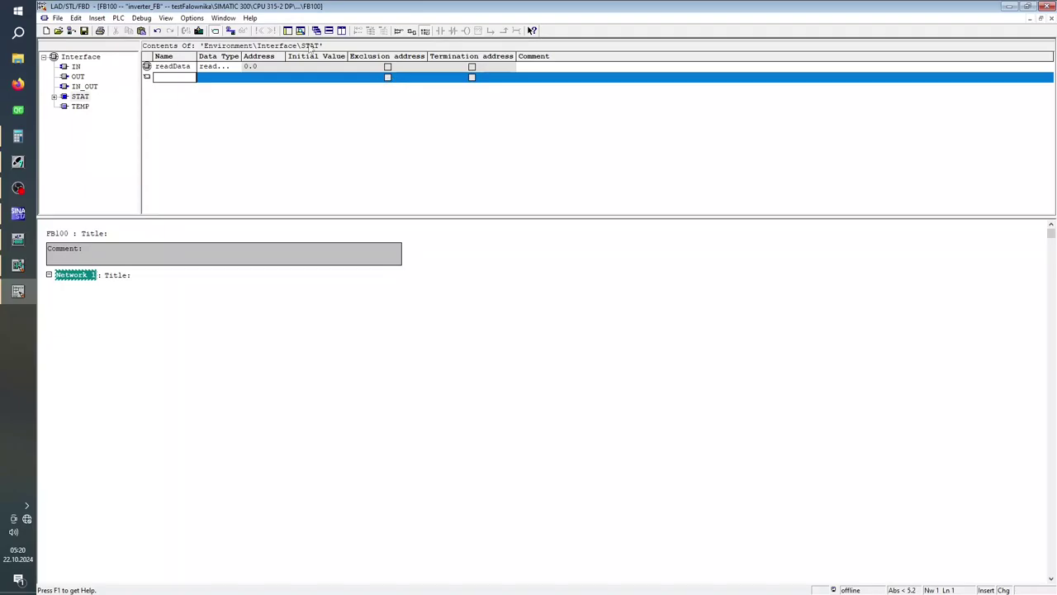
Step: Widen the data type column and declare a second static variable writeData with data type UDT2
{"action": "left_click_drag", "start_coordinate": [241, 55], "coordinate": [379, 74]}
{"action": "left_click", "coordinate": [169, 78]}
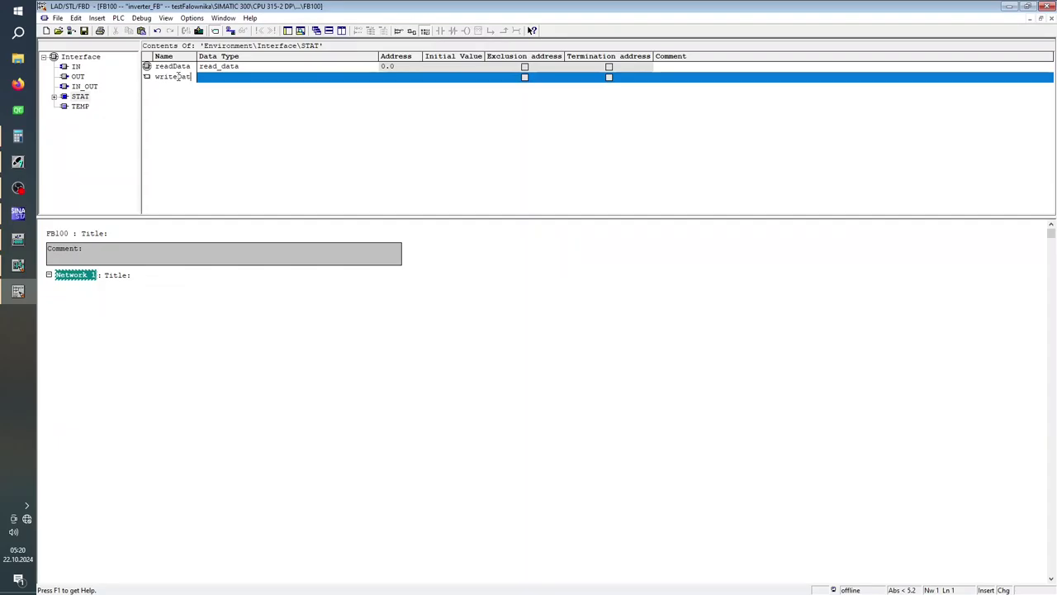
{"action": "key", "text": "Return"}
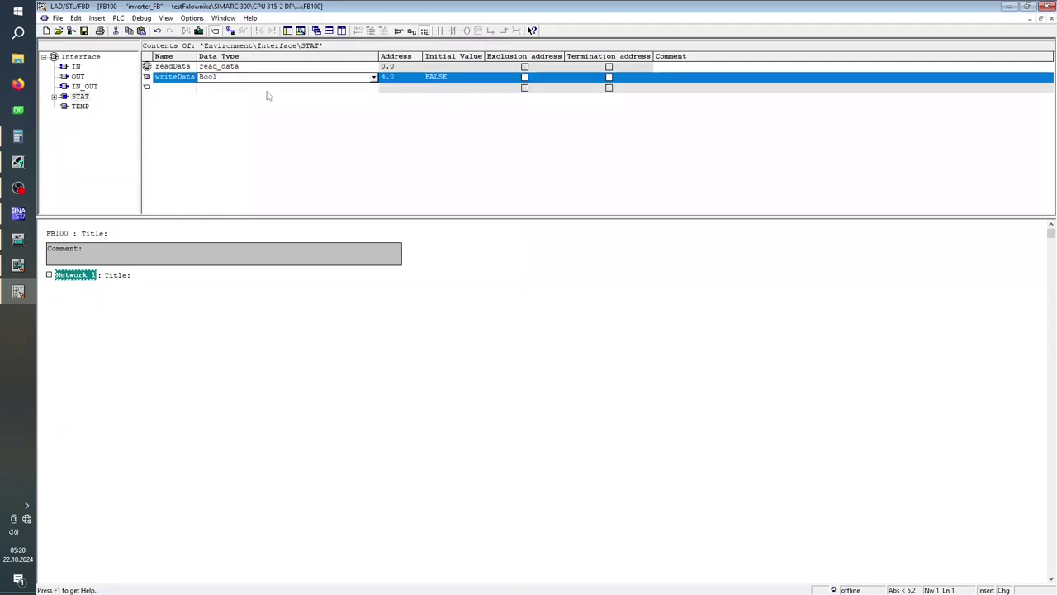
{"action": "key", "text": "alt+Return"}
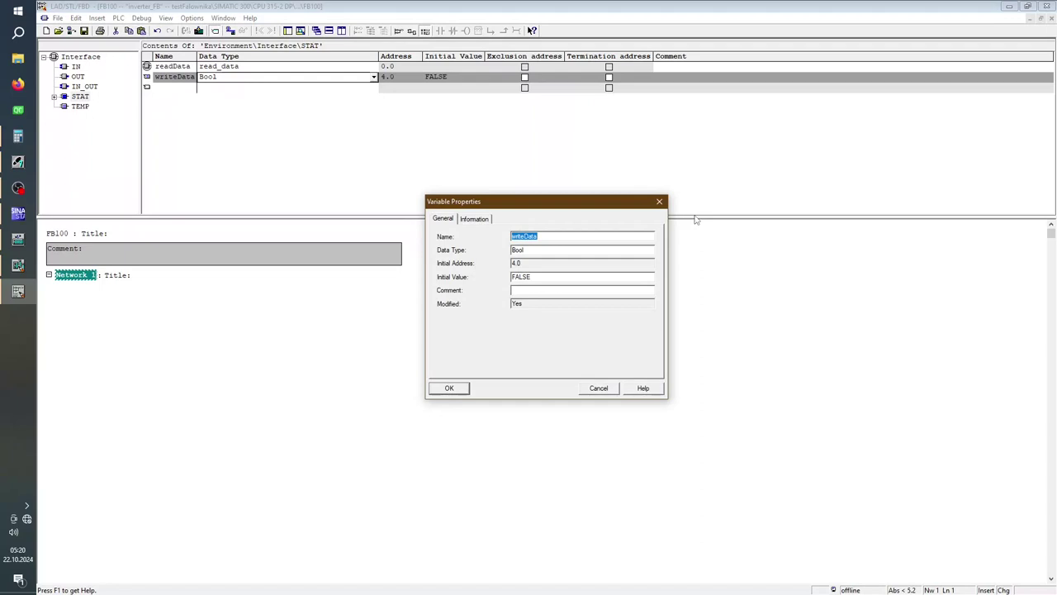
{"action": "key", "text": "Escape"}
{"action": "left_click", "coordinate": [252, 78]}
{"action": "type", "text": "udt"}
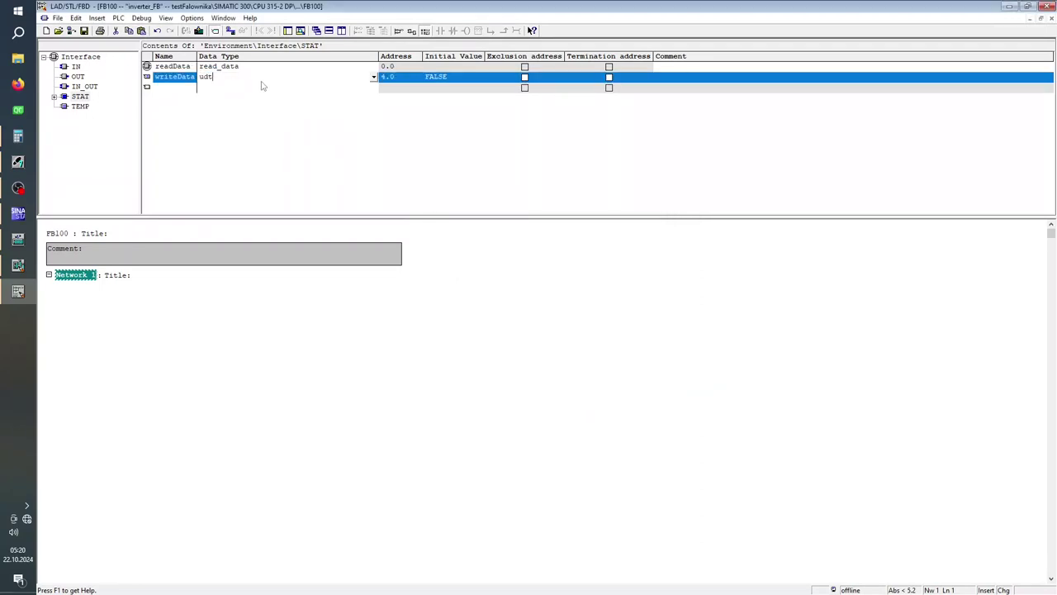
{"action": "type", "text": "2"}
{"action": "key", "text": "Return"}
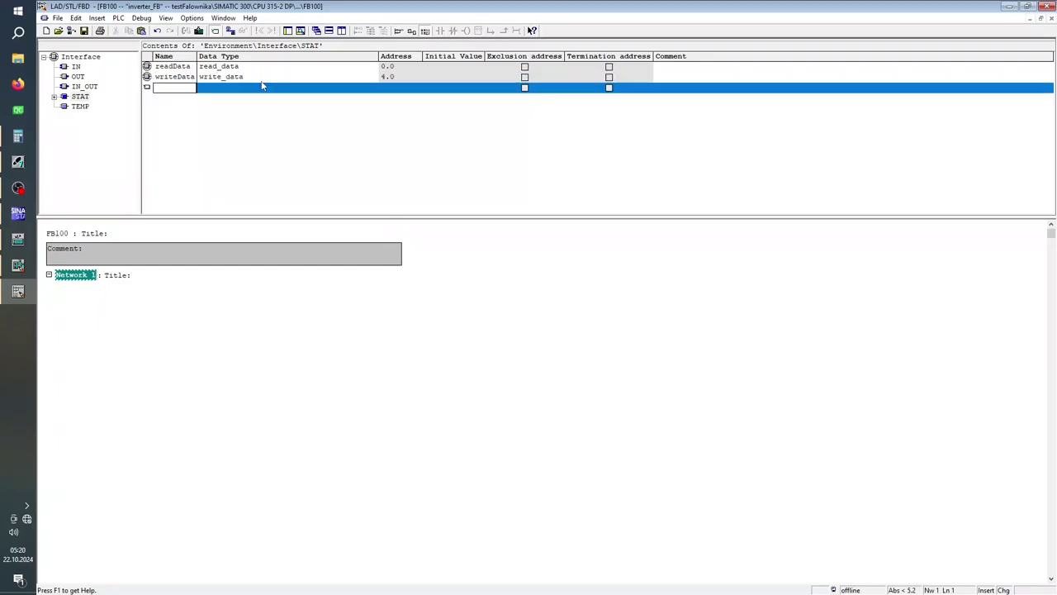
Step: Switch the programming language view of FB100 to ladder logic (LAD)
{"action": "left_click", "coordinate": [74, 300]}
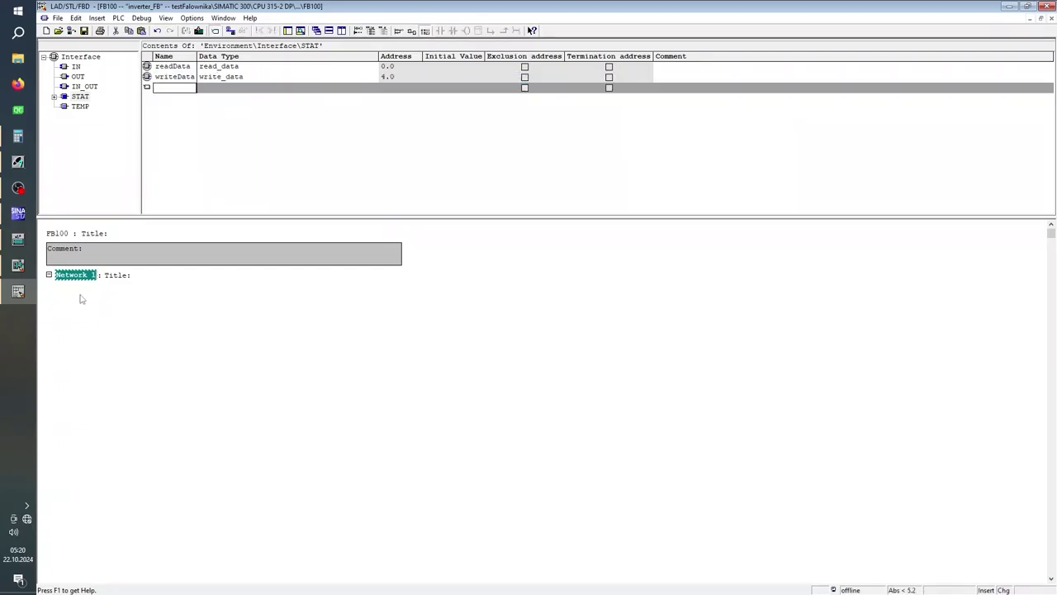
{"action": "right_click", "coordinate": [76, 296]}
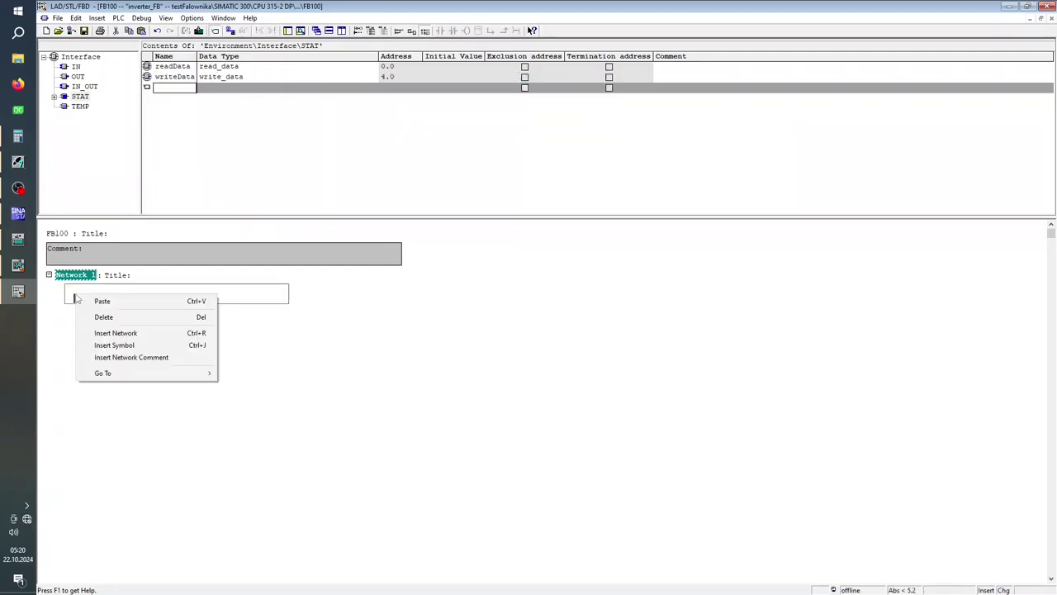
{"action": "left_click", "coordinate": [164, 18]}
{"action": "left_click", "coordinate": [180, 72]}
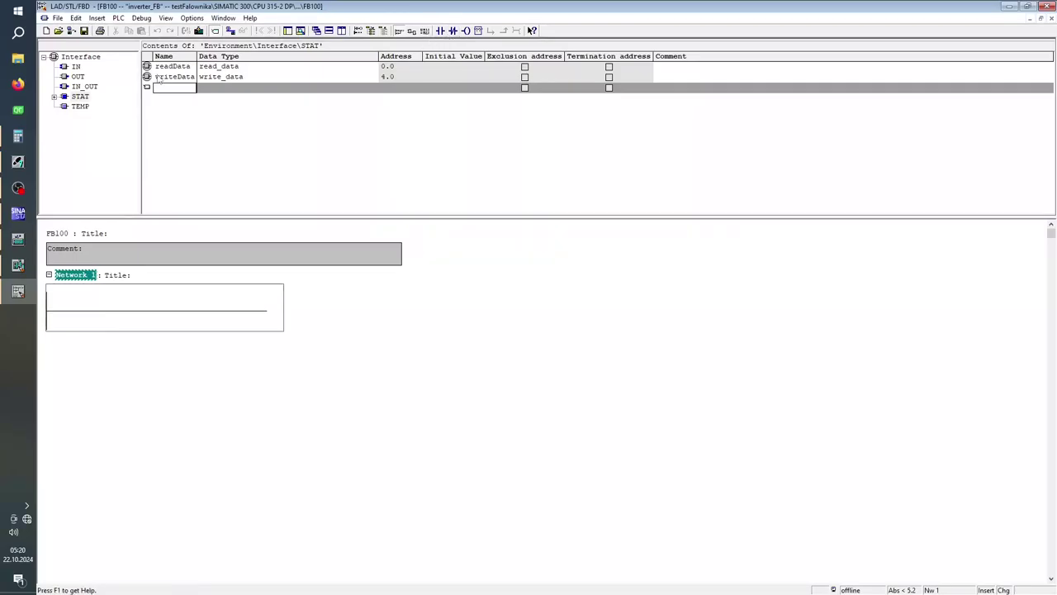
{"action": "left_click", "coordinate": [174, 71]}
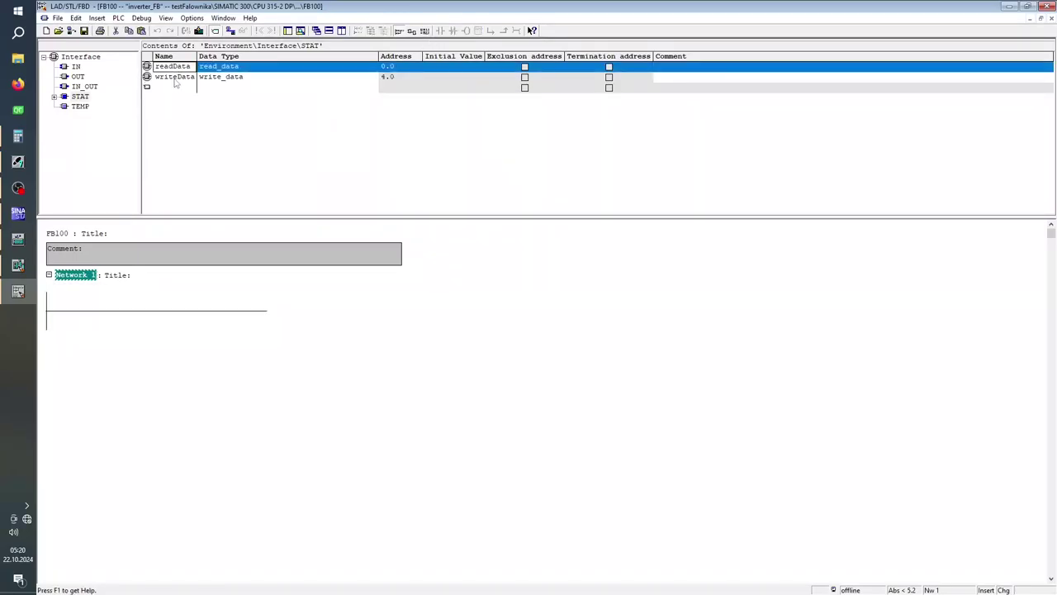
{"action": "left_click", "coordinate": [176, 77]}
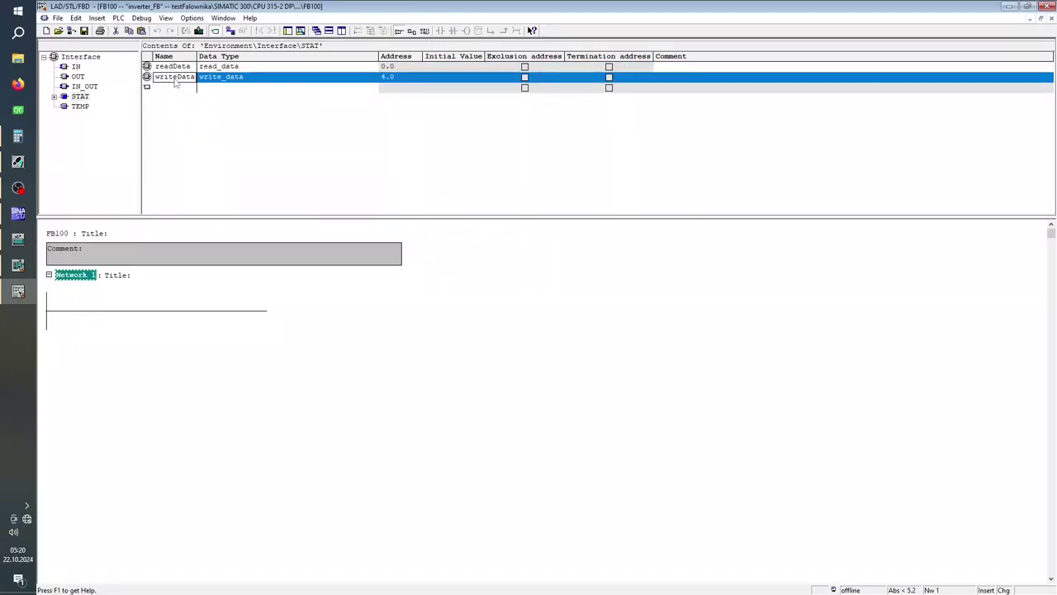
Step: Insert an SFC14 box on the Network 1 rung of FB100
{"action": "left_click", "coordinate": [129, 324]}
{"action": "left_click", "coordinate": [478, 31]}
{"action": "type", "text": "f"}
{"action": "key", "text": "BackSpace"}
{"action": "type", "text": "sfc14"}
{"action": "key", "text": "Return"}
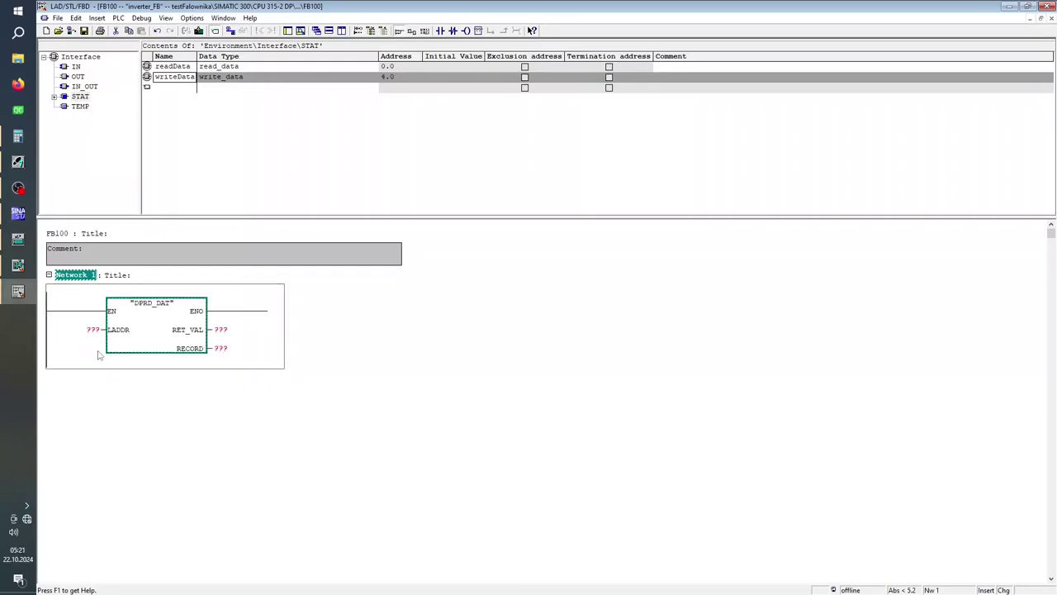
Step: Declare a static variable readStatus with data type int in the FB100 interface
{"action": "left_click", "coordinate": [221, 347]}
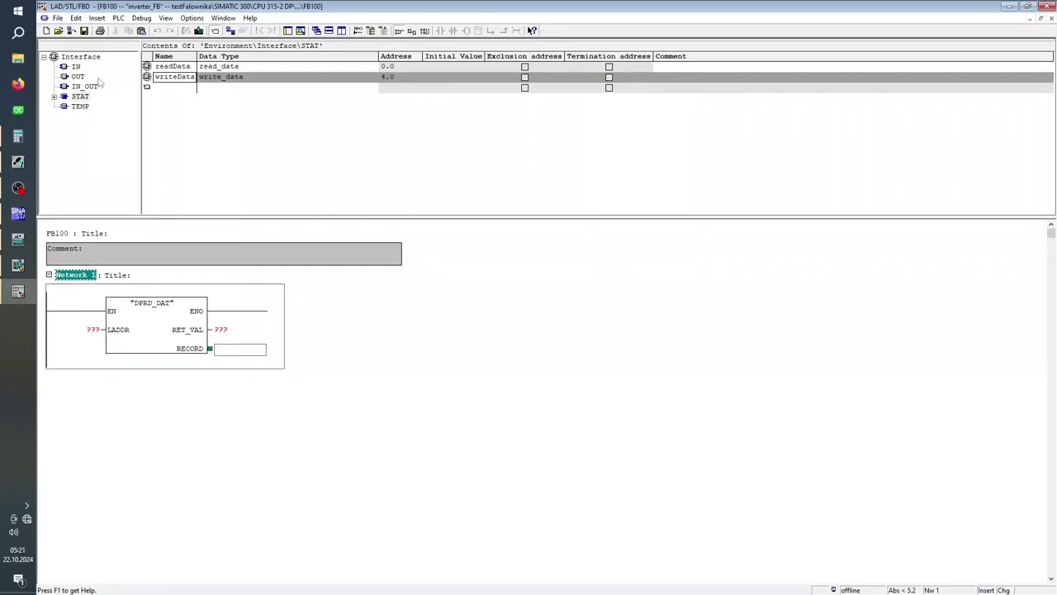
{"action": "left_click", "coordinate": [157, 87]}
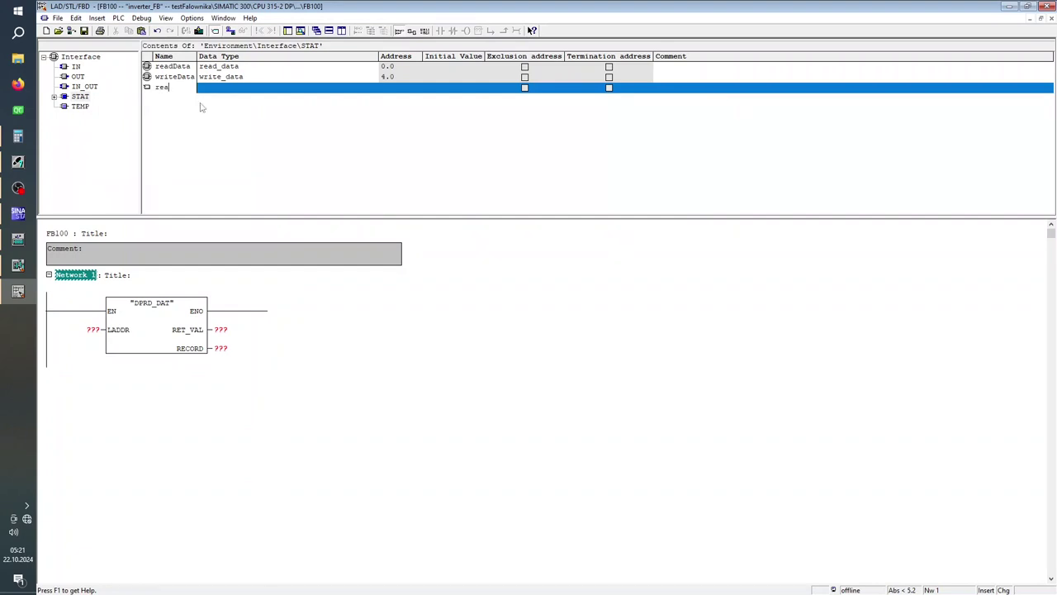
{"action": "type", "text": "readStatus"}
{"action": "key", "text": "Tab"}
{"action": "double_click", "coordinate": [226, 87]}
{"action": "type", "text": "int"}
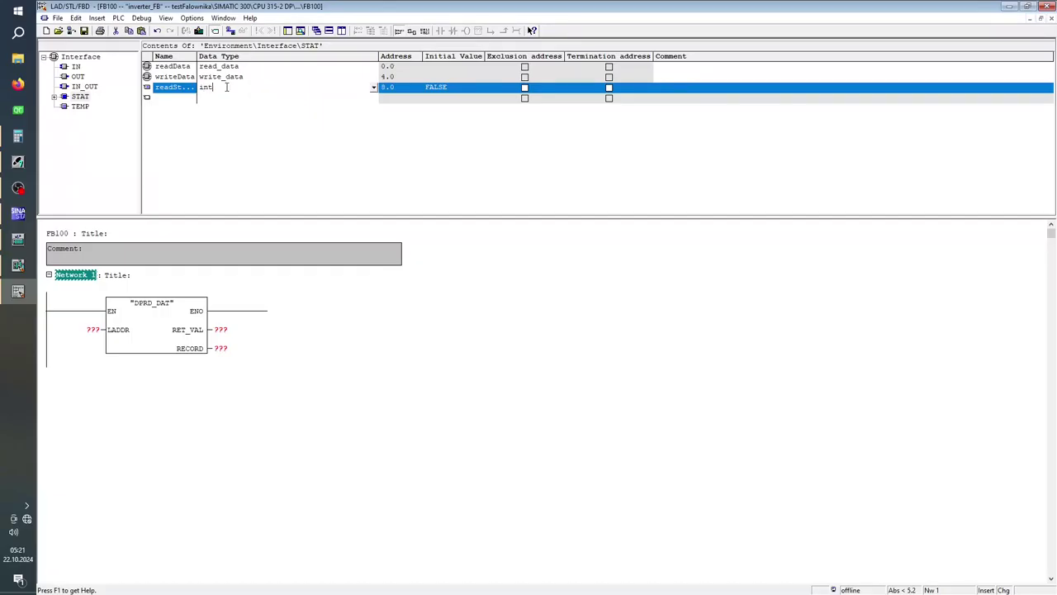
{"action": "key", "text": "Return"}
Step: Declare a static variable writeStatus with data type int below readStatus
{"action": "left_click", "coordinate": [165, 100]}
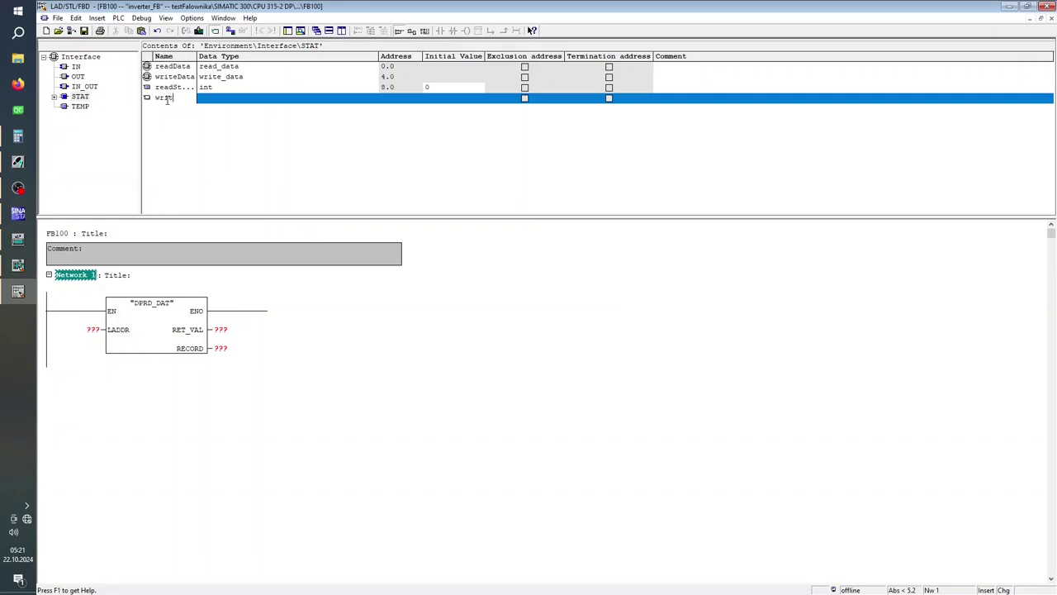
{"action": "type", "text": "s"}
{"action": "key", "text": "Return"}
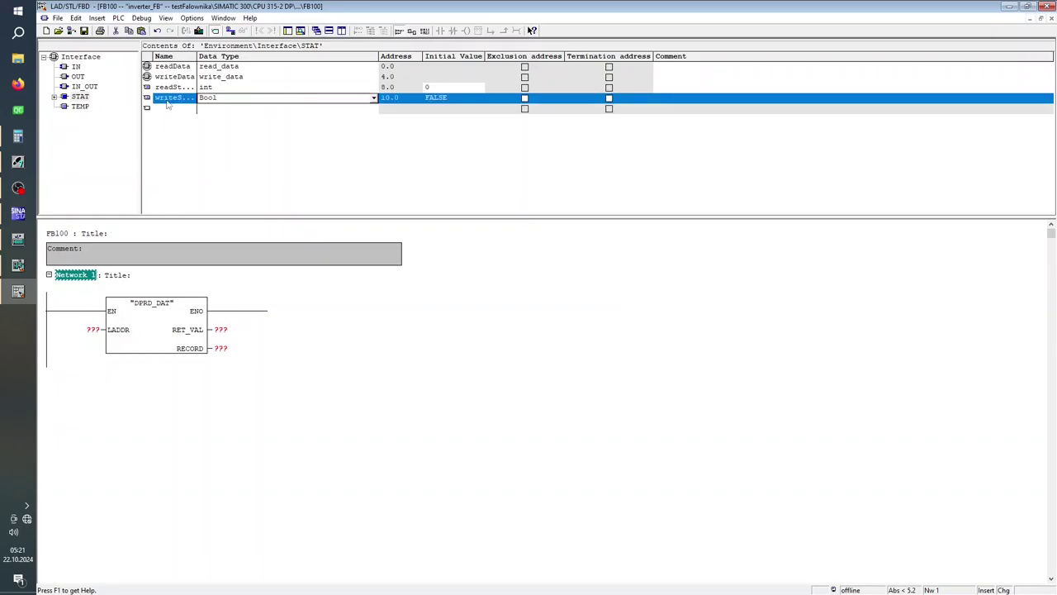
{"action": "double_click", "coordinate": [223, 95]}
{"action": "type", "text": "int"}
{"action": "key", "text": "Return"}
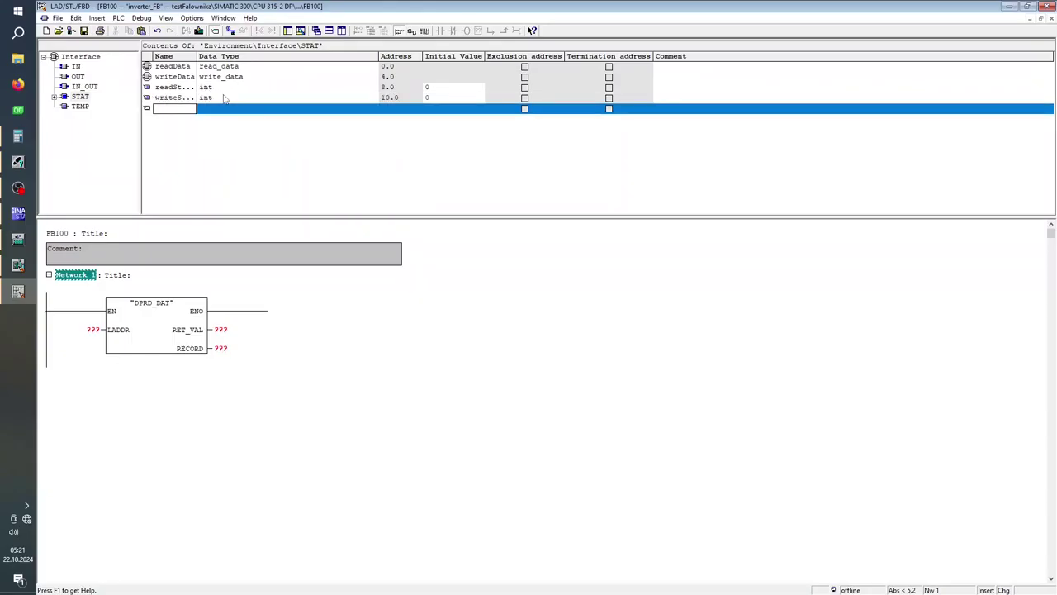
Step: Assign the readStatus variable to the RET_VAL output of the DPRD_DAT block
{"action": "left_click", "coordinate": [222, 330]}
{"action": "type", "text": "radSta"}
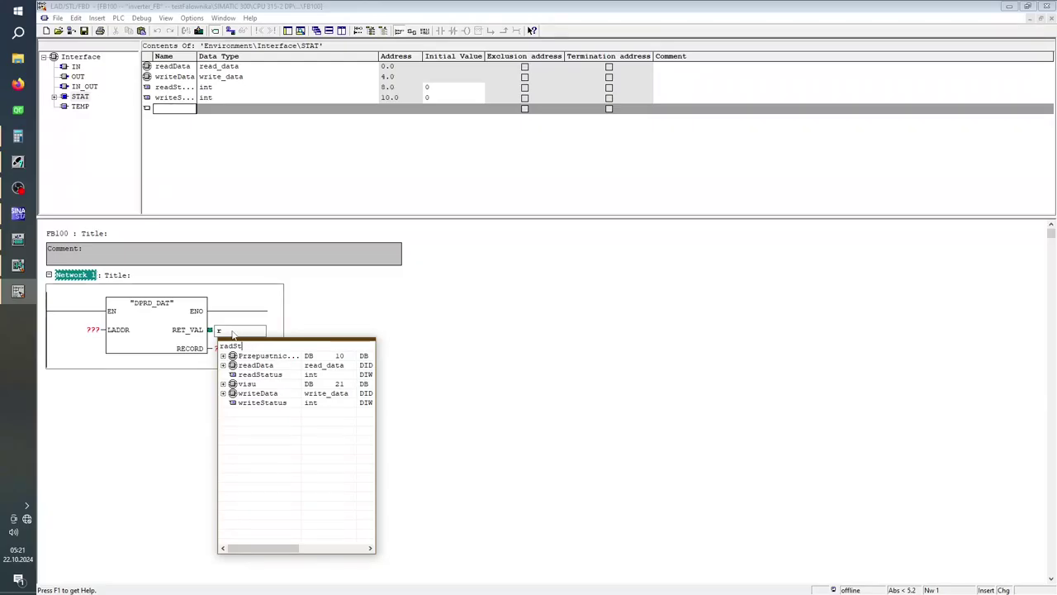
{"action": "key", "text": "BackSpace"}
{"action": "type", "text": "e"}
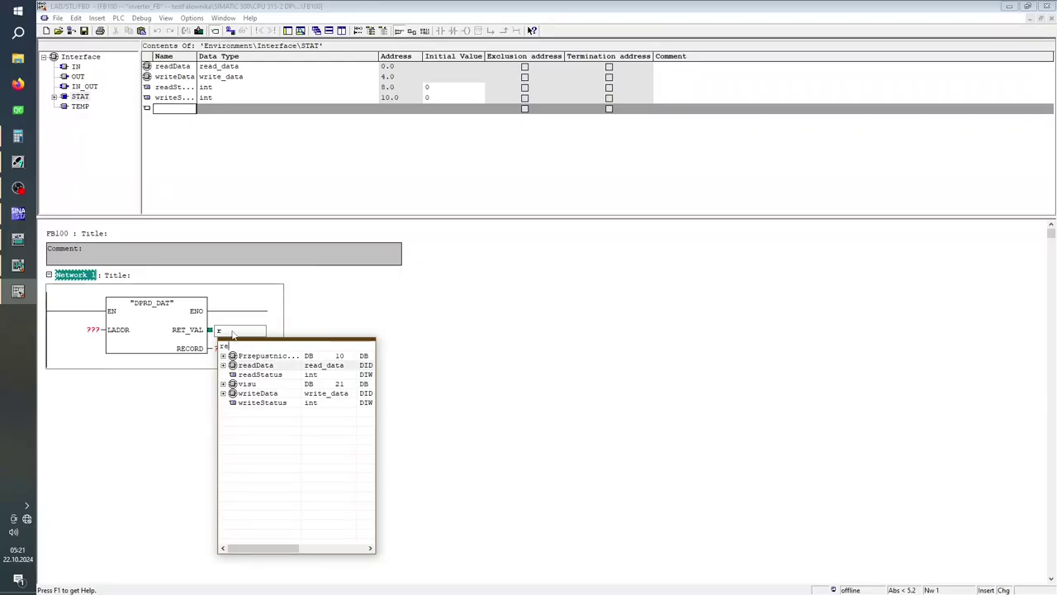
{"action": "type", "text": "adStatus"}
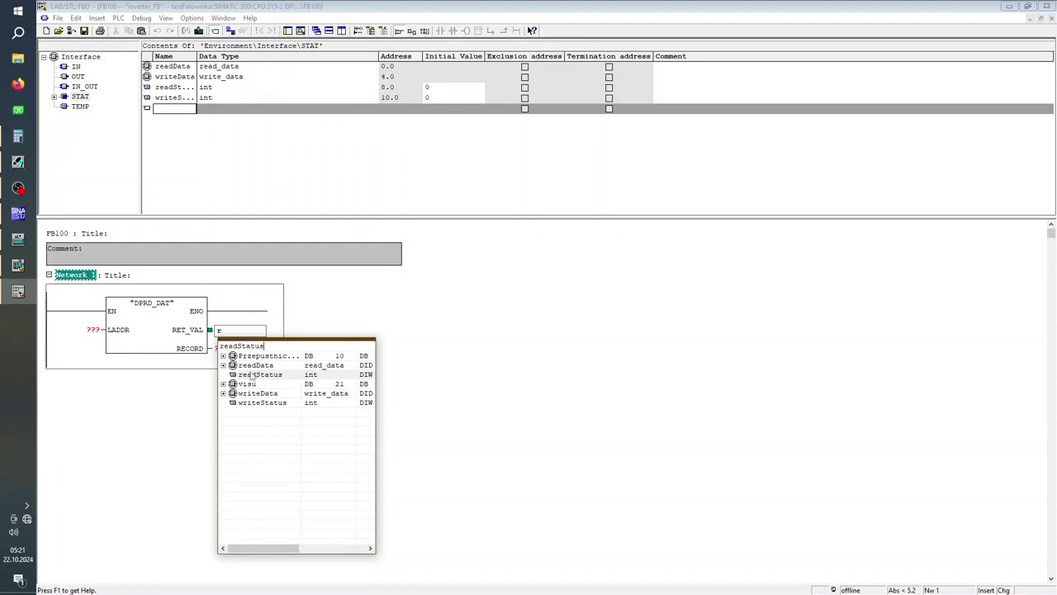
{"action": "double_click", "coordinate": [257, 375]}
Step: Assign the readData variable to the RECORD output of the DPRD_DAT block
{"action": "left_click", "coordinate": [220, 376]}
{"action": "type", "text": "r"}
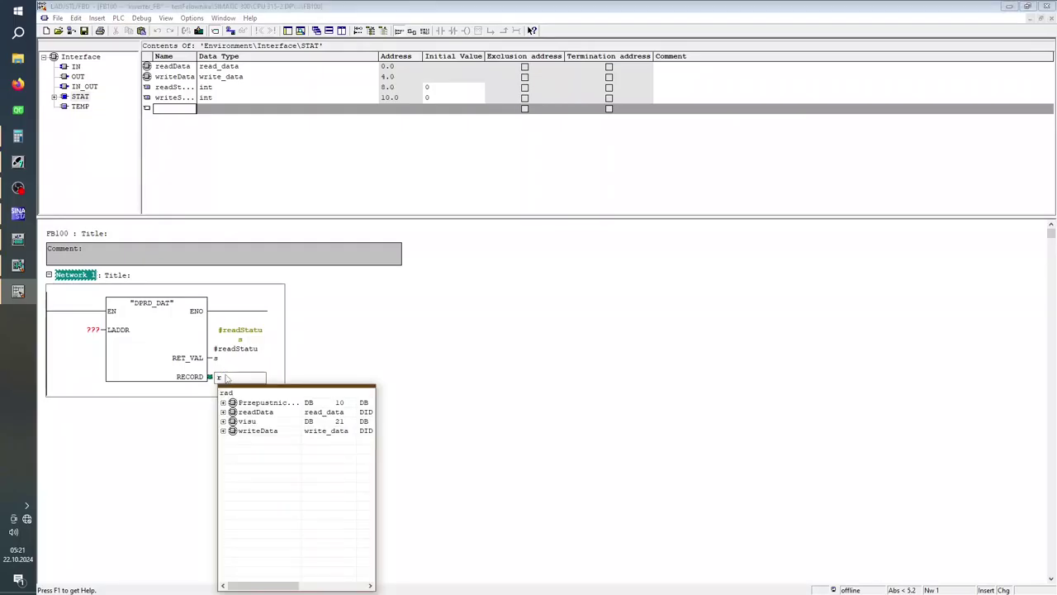
{"action": "left_click", "coordinate": [256, 411]}
{"action": "left_click", "coordinate": [598, 392]}
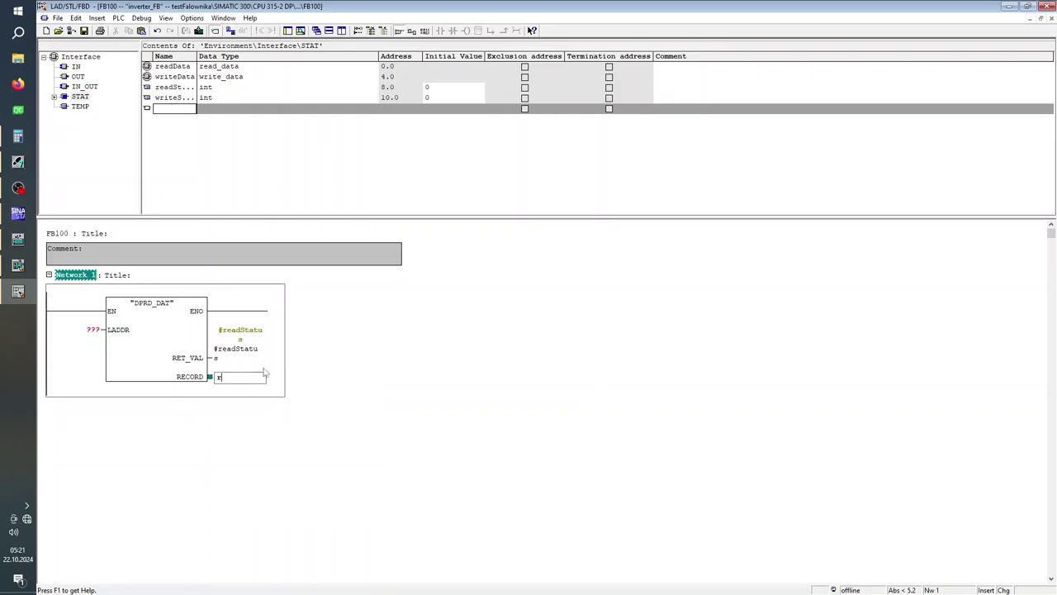
{"action": "double_click", "coordinate": [230, 379]}
{"action": "type", "text": "r"}
{"action": "key", "text": "Return"}
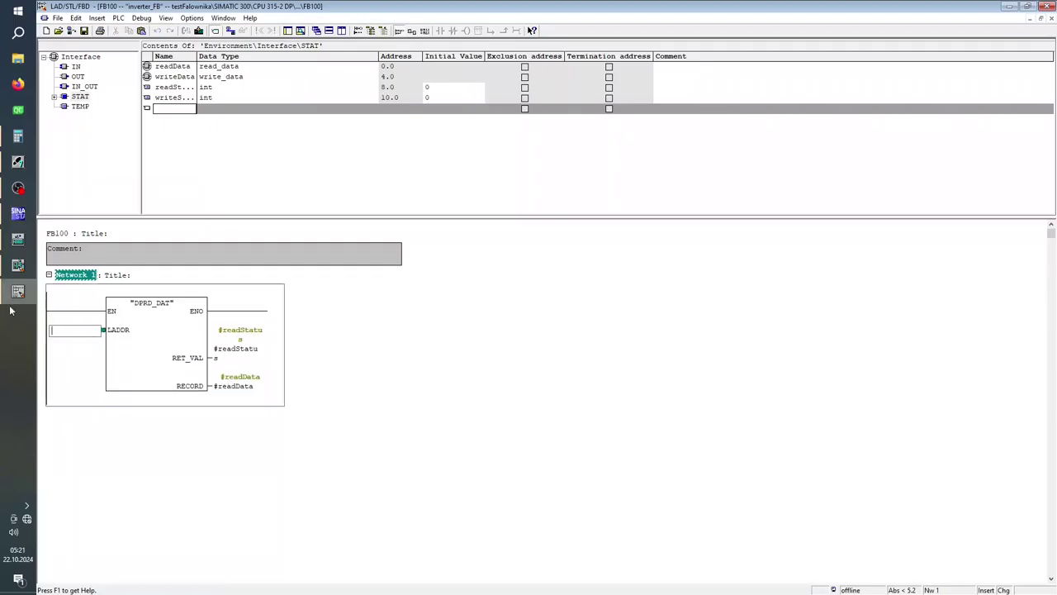
Step: Switch to SIMATIC Manager, open the SIMATIC 300 station's hardware configuration and check the G120C drive's input and output addresses
{"action": "left_click", "coordinate": [105, 373]}
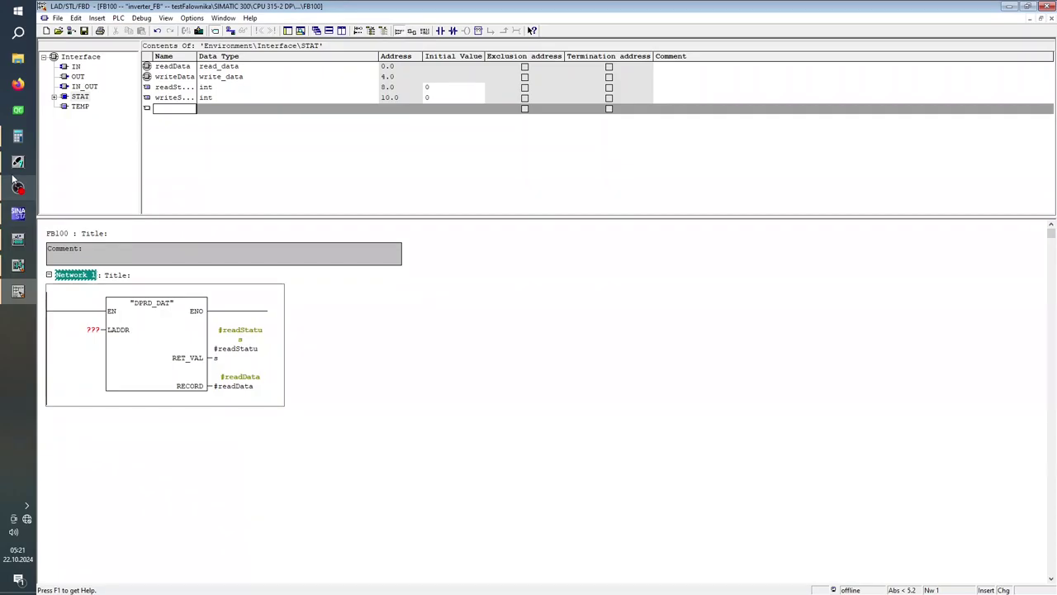
{"action": "left_click", "coordinate": [18, 161]}
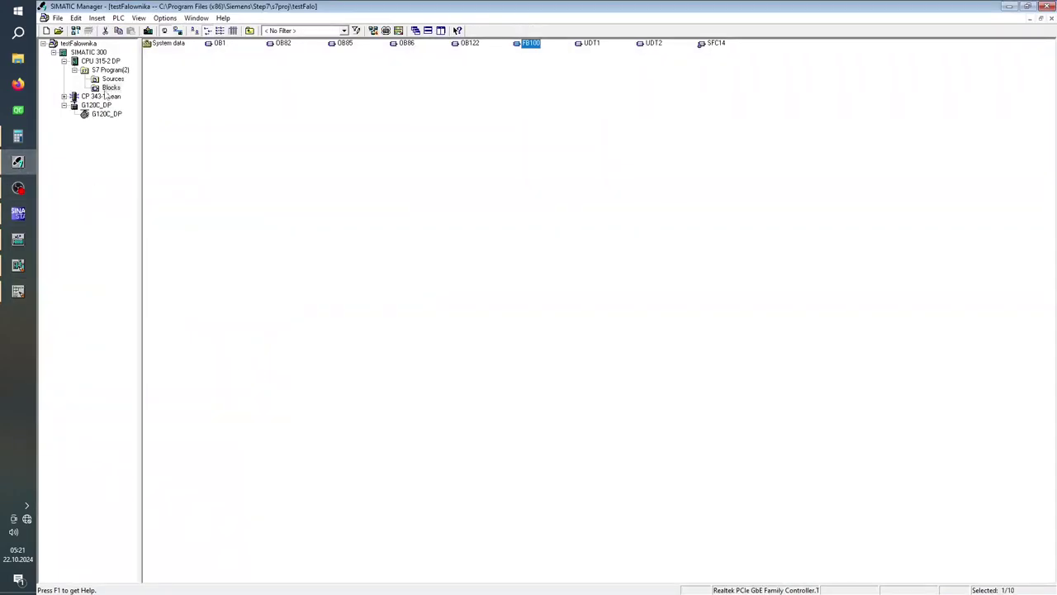
{"action": "left_click", "coordinate": [101, 62]}
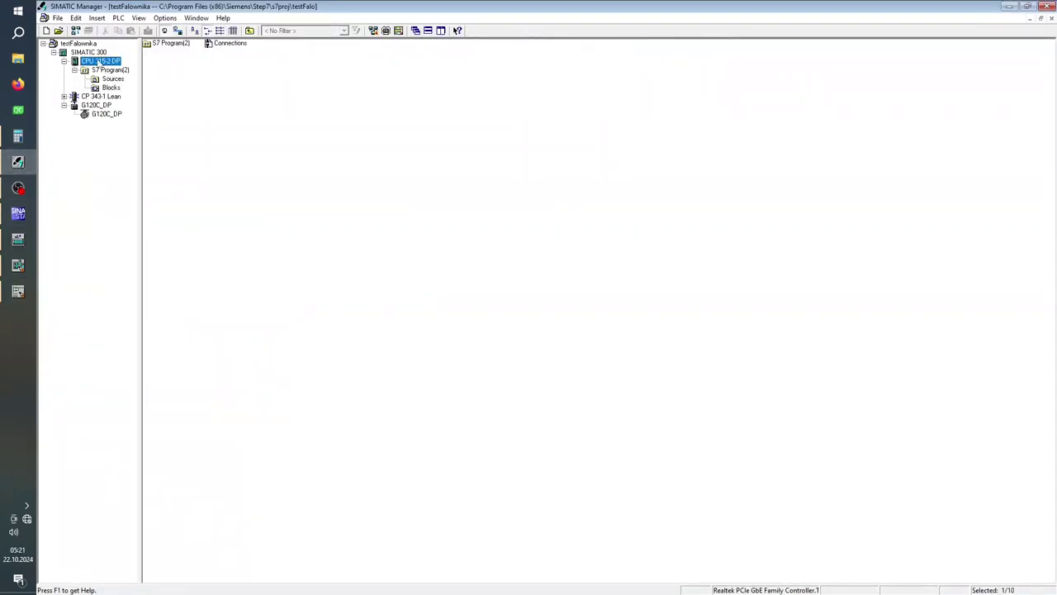
{"action": "left_click", "coordinate": [95, 53]}
{"action": "double_click", "coordinate": [162, 43]}
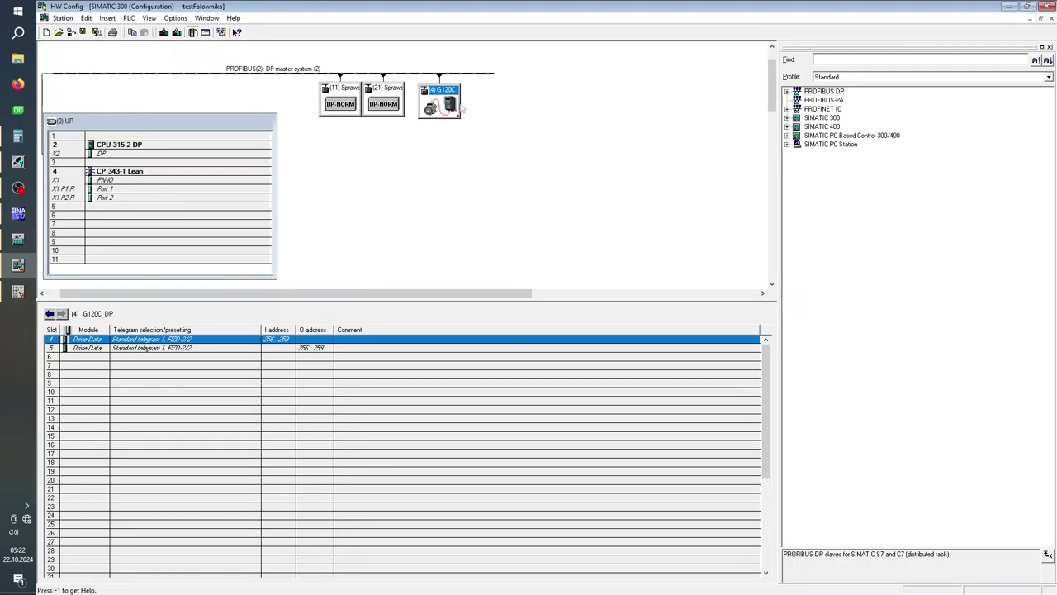
{"action": "left_click", "coordinate": [437, 105]}
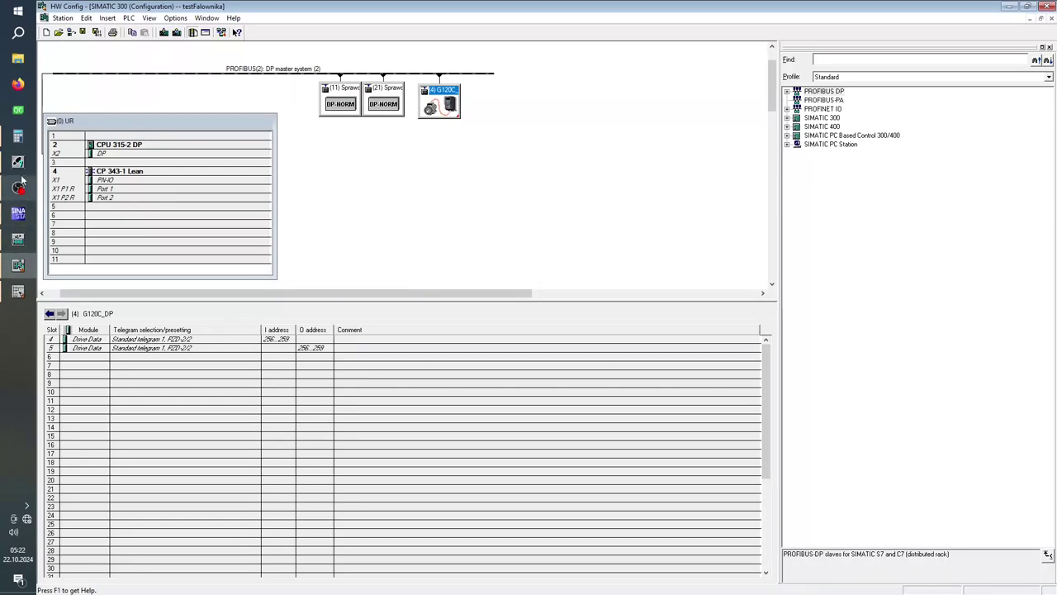
Step: Close the running Windows calculator and launch it again
{"action": "left_click", "coordinate": [15, 137]}
{"action": "right_click", "coordinate": [20, 164]}
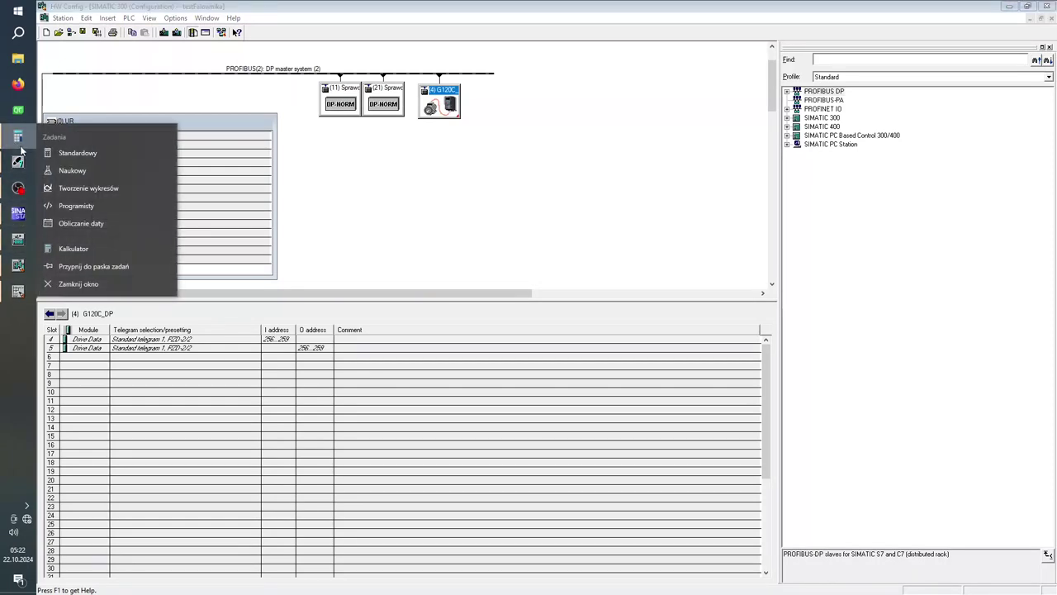
{"action": "left_click", "coordinate": [59, 282]}
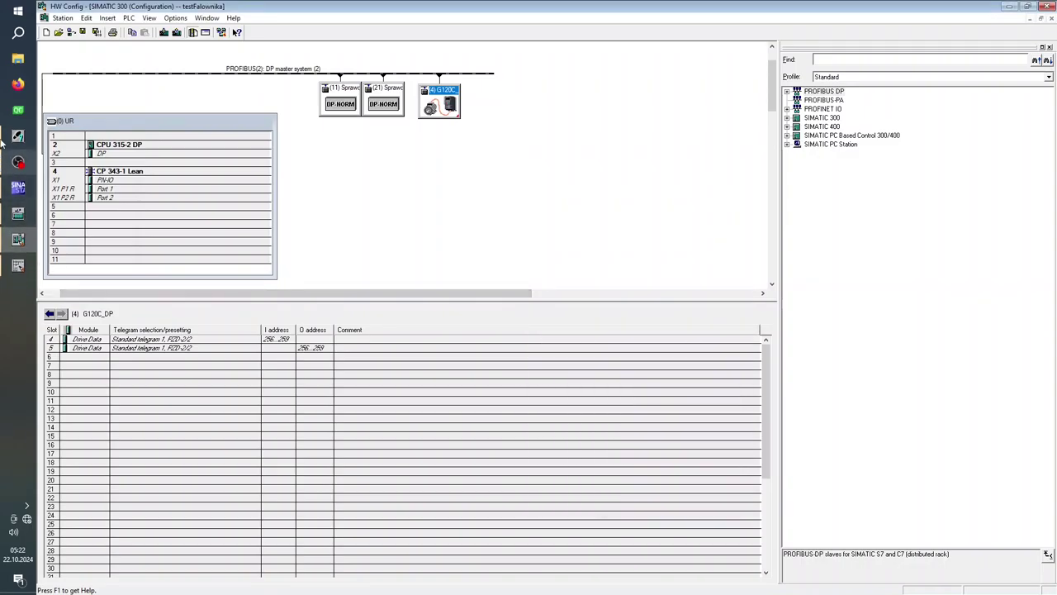
{"action": "left_click", "coordinate": [17, 12]}
{"action": "type", "text": "calc"}
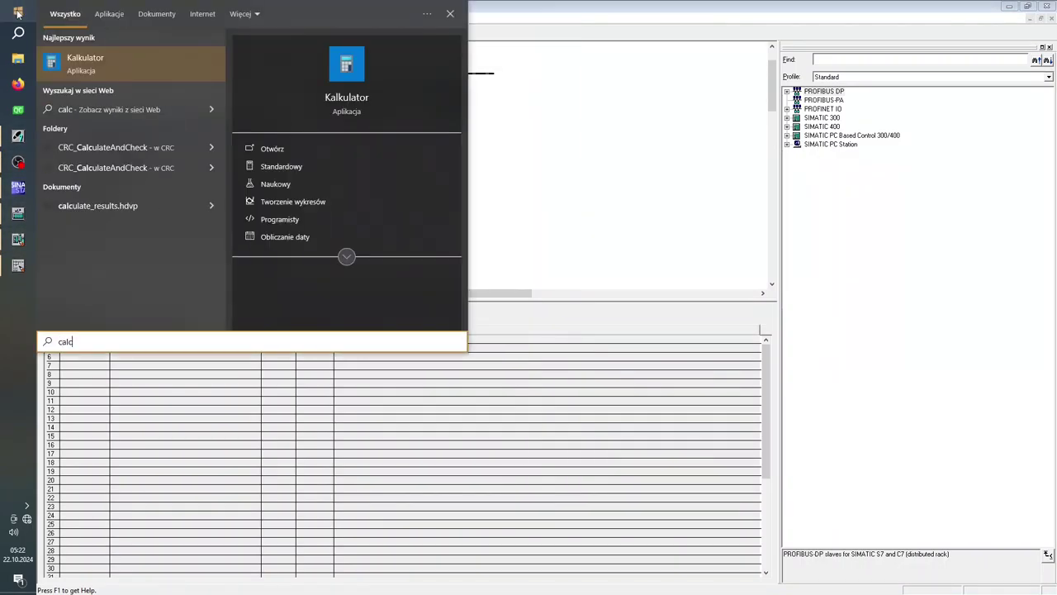
{"action": "key", "text": "Return"}
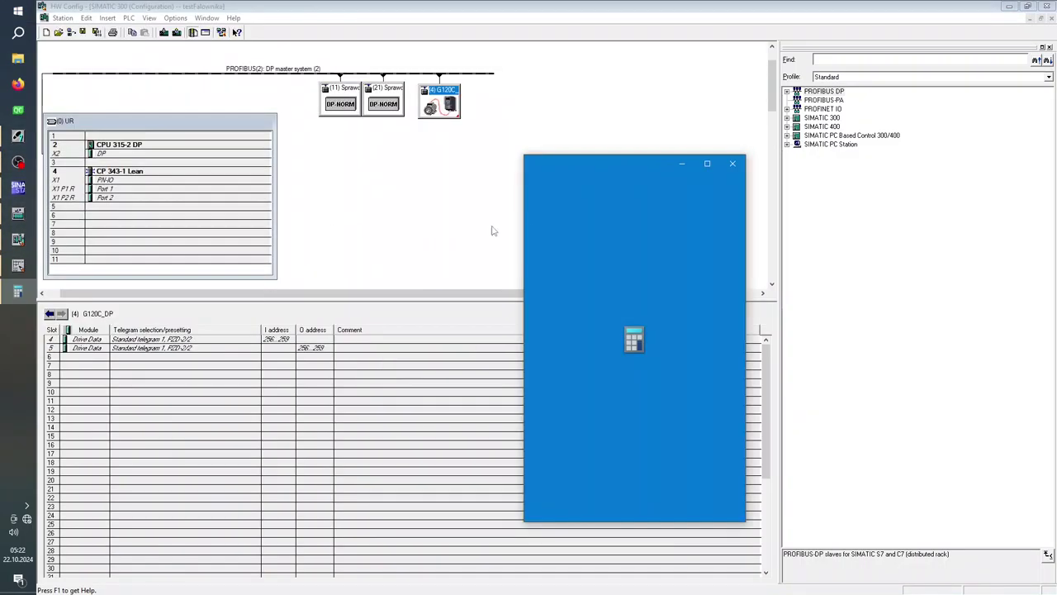
Step: Convert the decimal address 256 to hexadecimal in the calculator, correcting the wrong entry, and close it
{"action": "left_click", "coordinate": [633, 481]}
{"action": "left_click", "coordinate": [640, 456]}
{"action": "left_click", "coordinate": [709, 463]}
{"action": "left_click", "coordinate": [698, 461]}
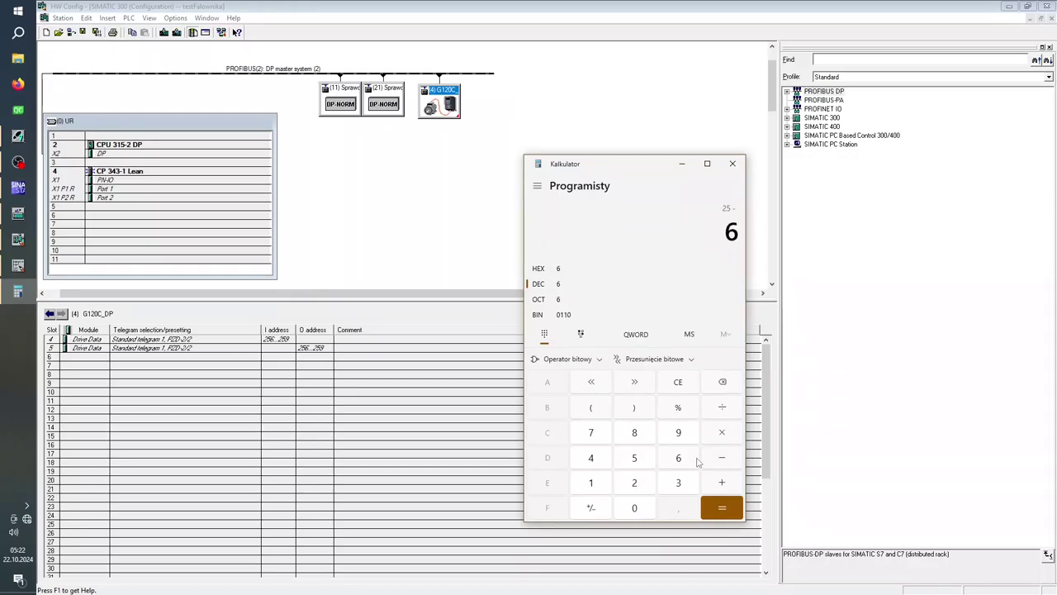
{"action": "left_click", "coordinate": [722, 381]}
{"action": "left_click", "coordinate": [634, 482]}
{"action": "left_click", "coordinate": [640, 459]}
{"action": "left_click", "coordinate": [676, 459]}
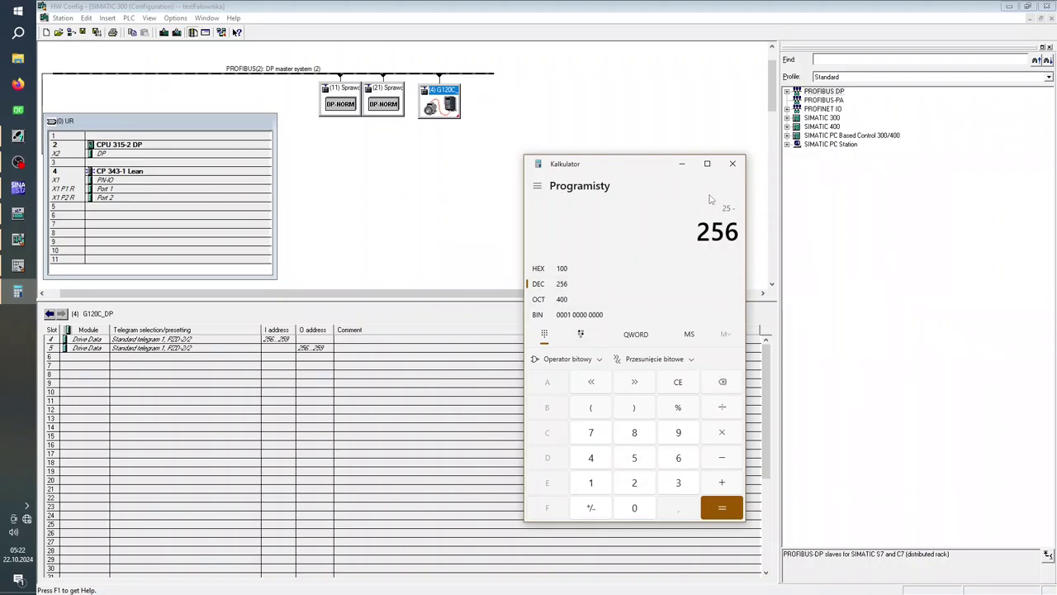
{"action": "left_click", "coordinate": [732, 163]}
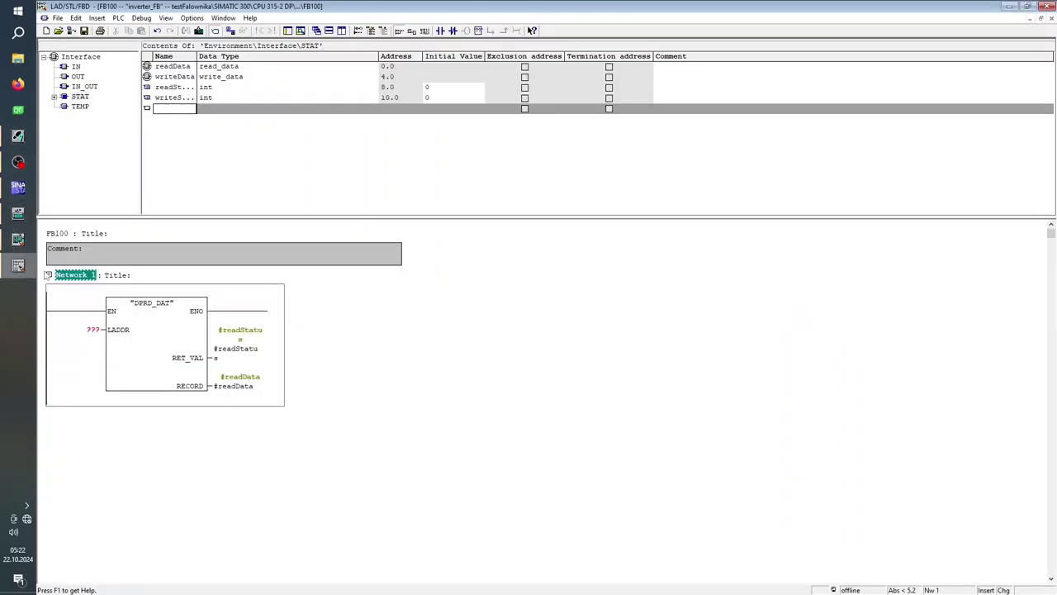
Step: Return to the FB100 editor and set the LADDR input of the DPRD_DAT block to W#16#100
{"action": "left_click", "coordinate": [18, 264]}
{"action": "left_click", "coordinate": [96, 330]}
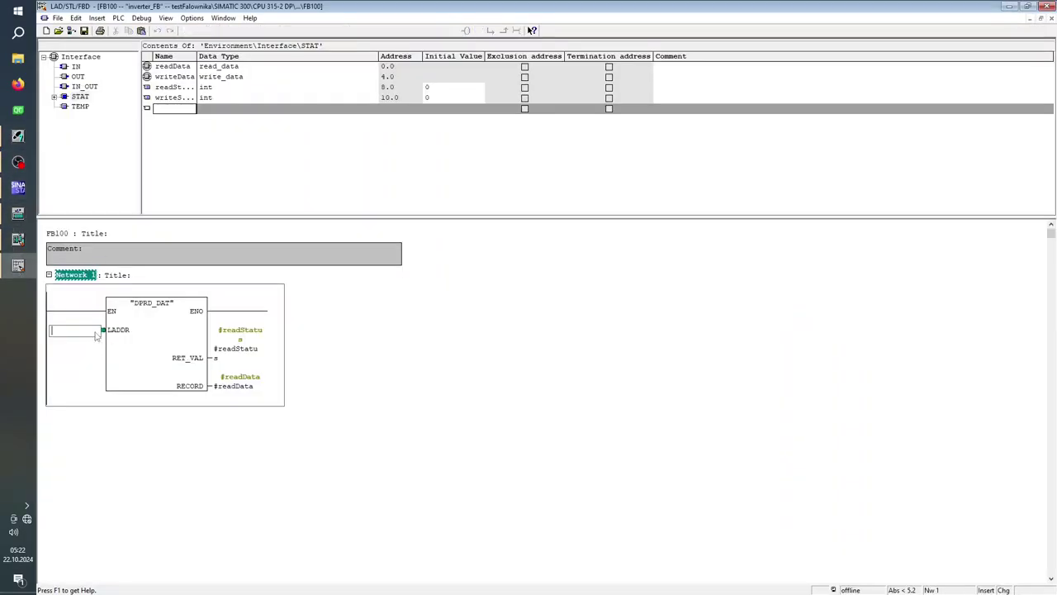
{"action": "type", "text": "w"}
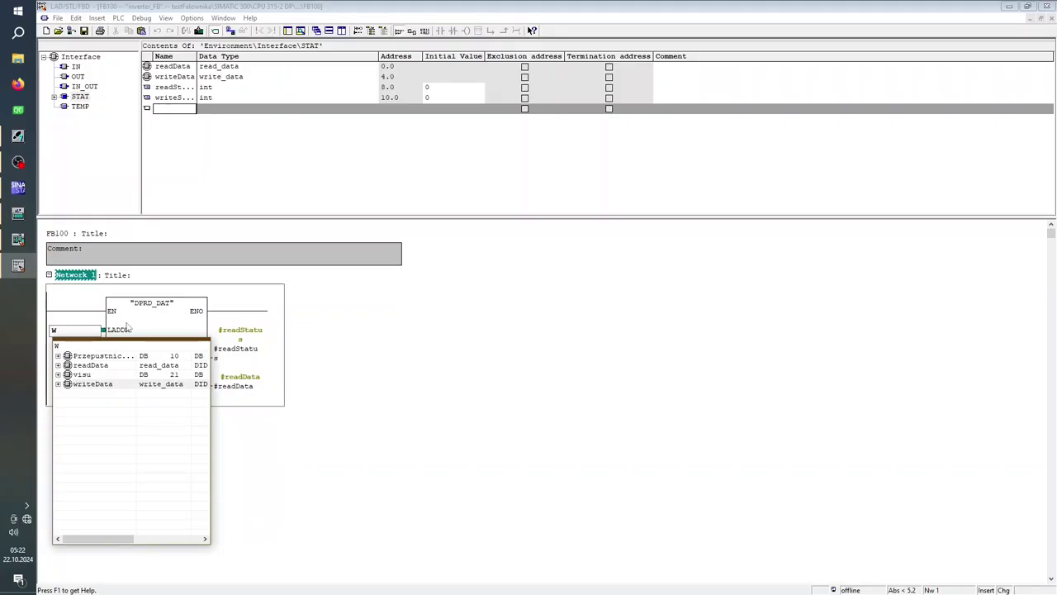
{"action": "type", "text": "#16#1"}
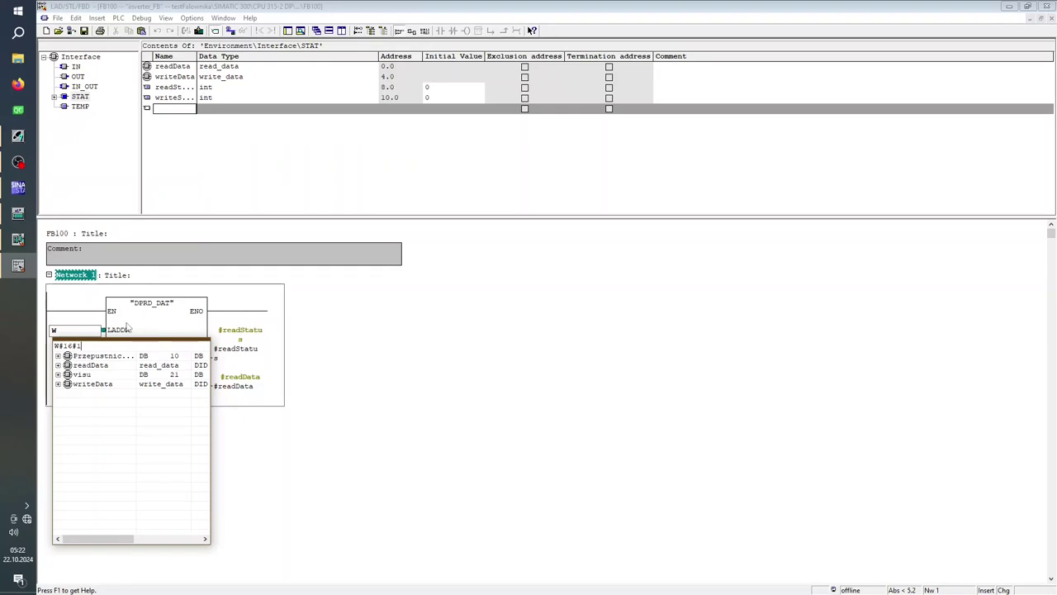
{"action": "key", "text": "Return"}
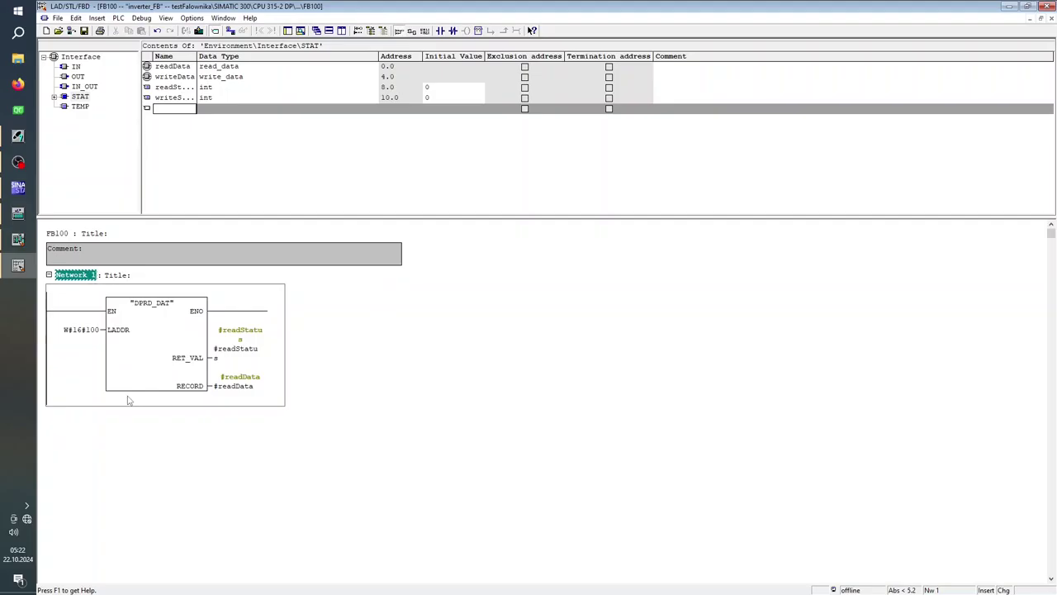
Step: Insert a second network below Network 1 and place an SFC15 box on its rung
{"action": "scroll", "coordinate": [128, 401], "scroll_direction": "down", "scroll_amount": 2}
{"action": "right_click", "coordinate": [94, 296]}
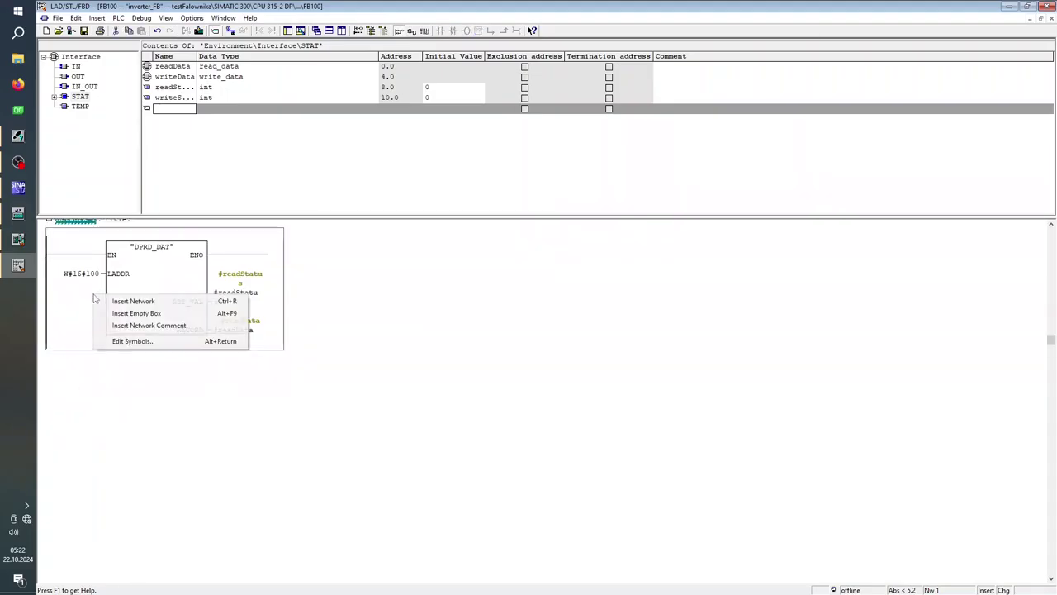
{"action": "left_click", "coordinate": [128, 301]}
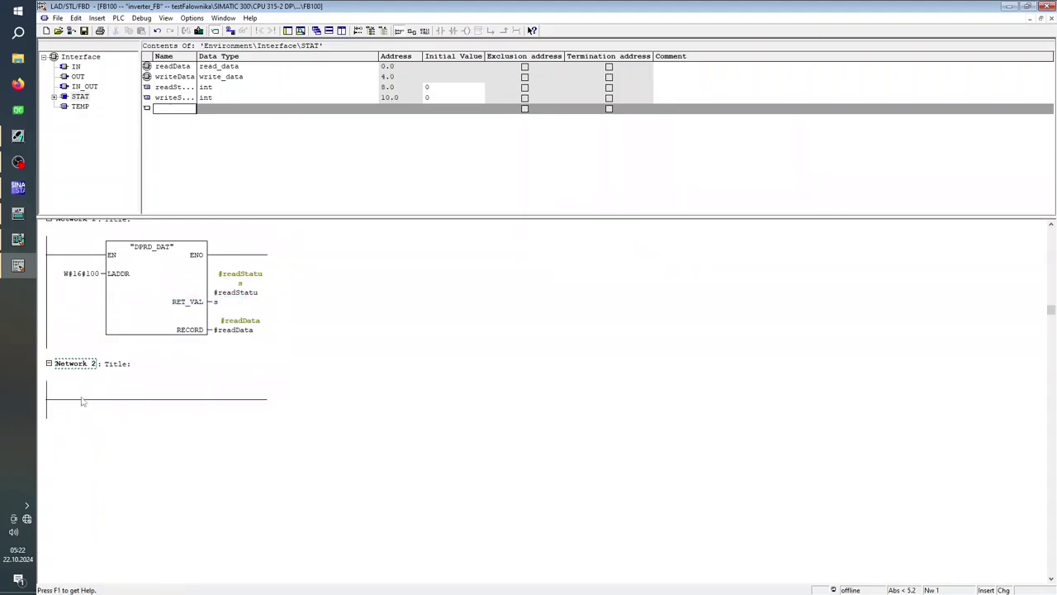
{"action": "left_click", "coordinate": [83, 401]}
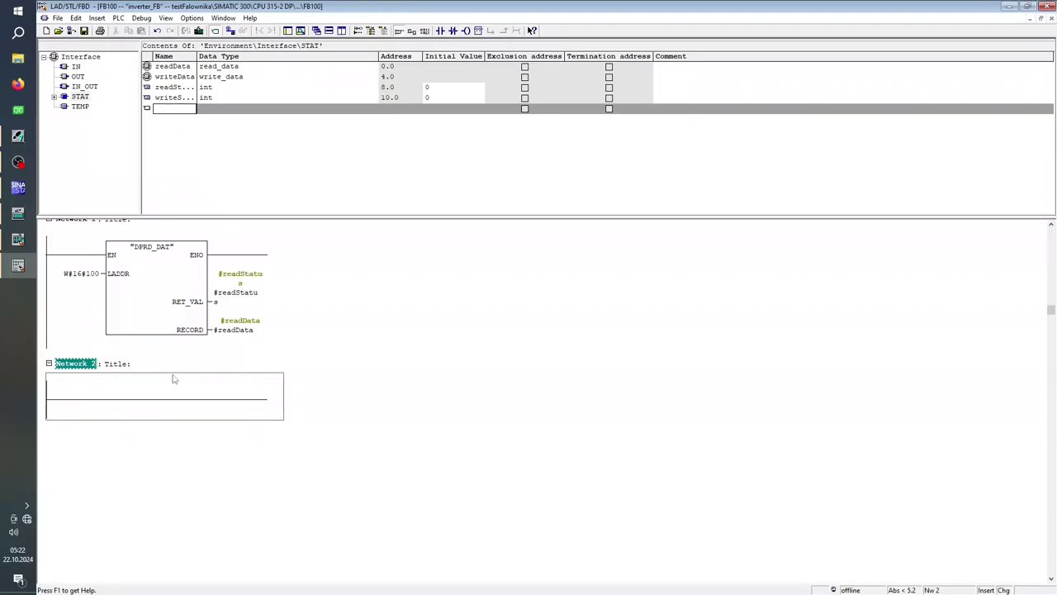
{"action": "left_click", "coordinate": [477, 31]}
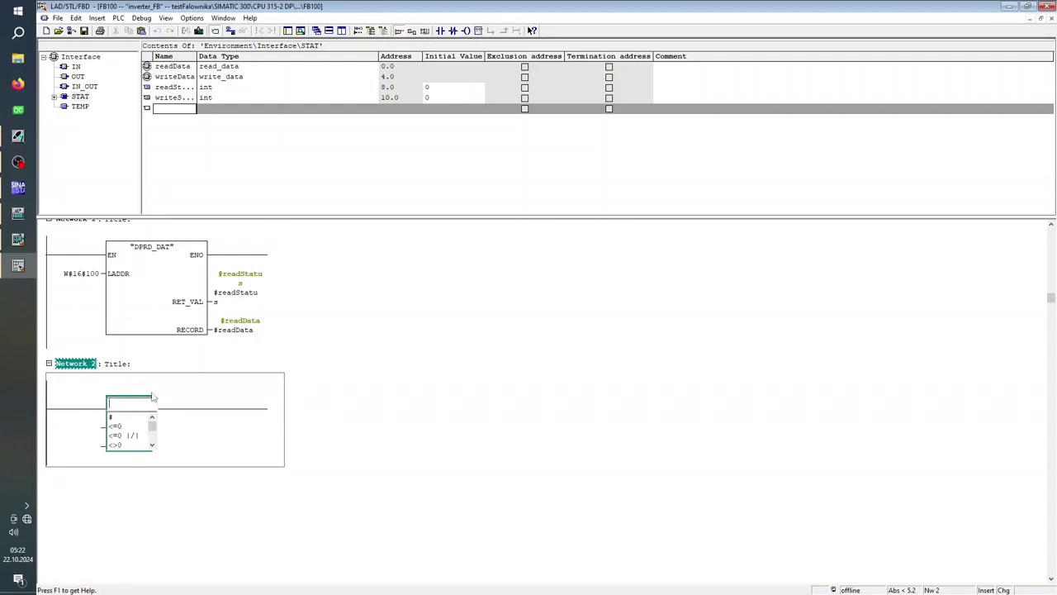
{"action": "type", "text": "sfc15"}
{"action": "key", "text": "Return"}
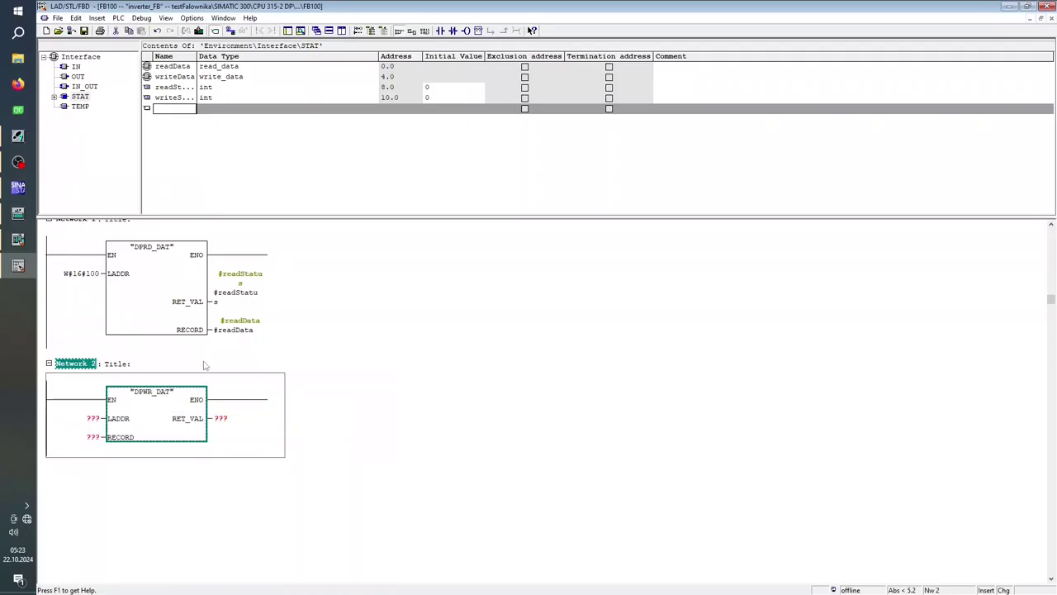
Step: Copy the W#16#100 address from the DPRD_DAT block to the LADDR input of the DPWR_DAT block in Network 2
{"action": "left_click", "coordinate": [94, 278]}
{"action": "key", "text": "ctrl+c"}
{"action": "left_click", "coordinate": [94, 420]}
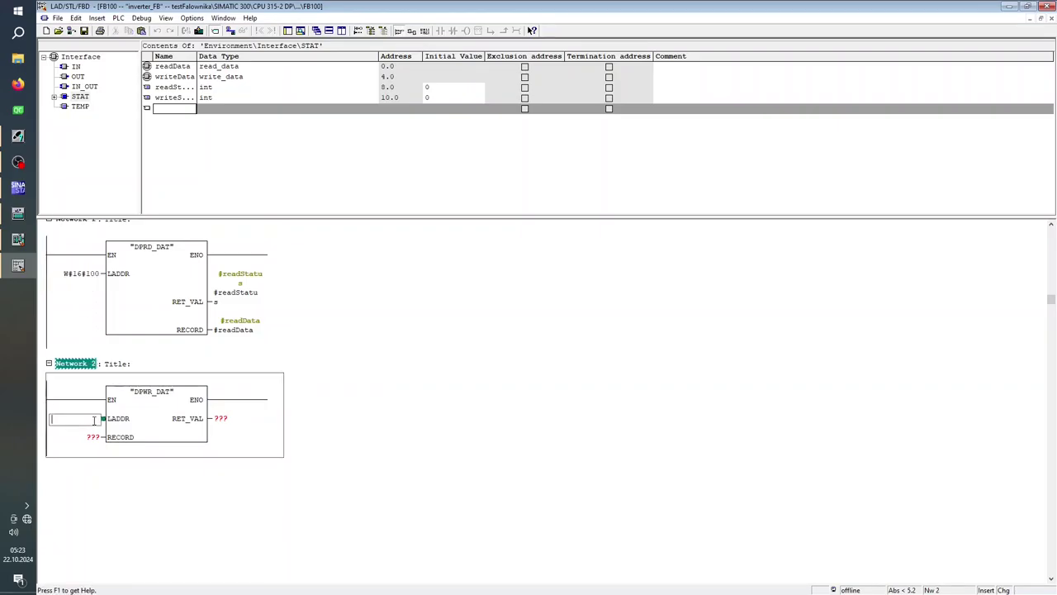
{"action": "key", "text": "ctrl+v"}
{"action": "key", "text": "Return"}
Step: Assign writeData to the RECORD input and writeStatus to the RET_VAL output of the DPWR_DAT block
{"action": "left_click", "coordinate": [92, 439]}
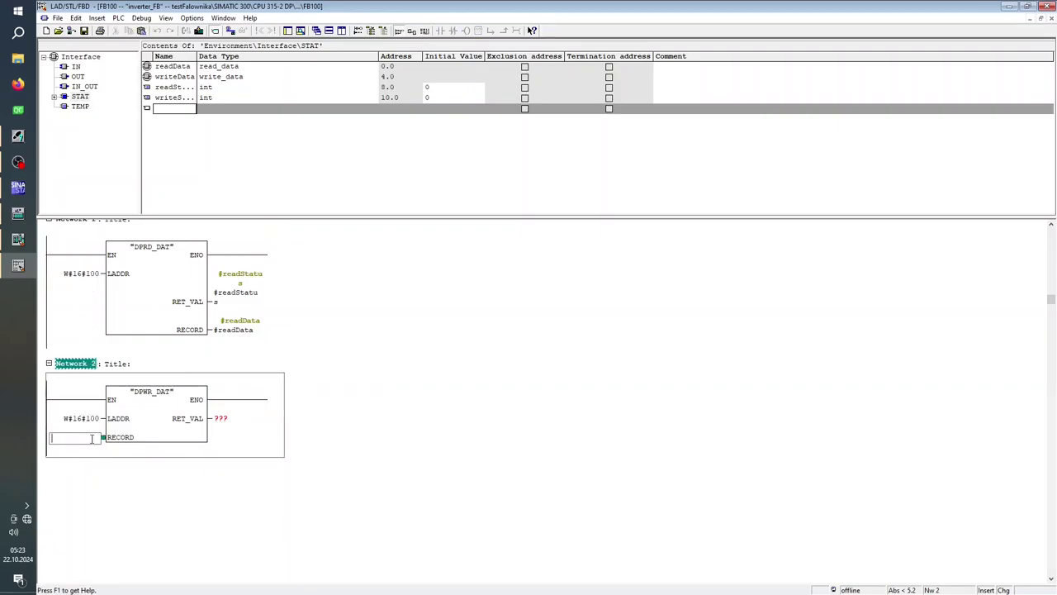
{"action": "type", "text": "writ"}
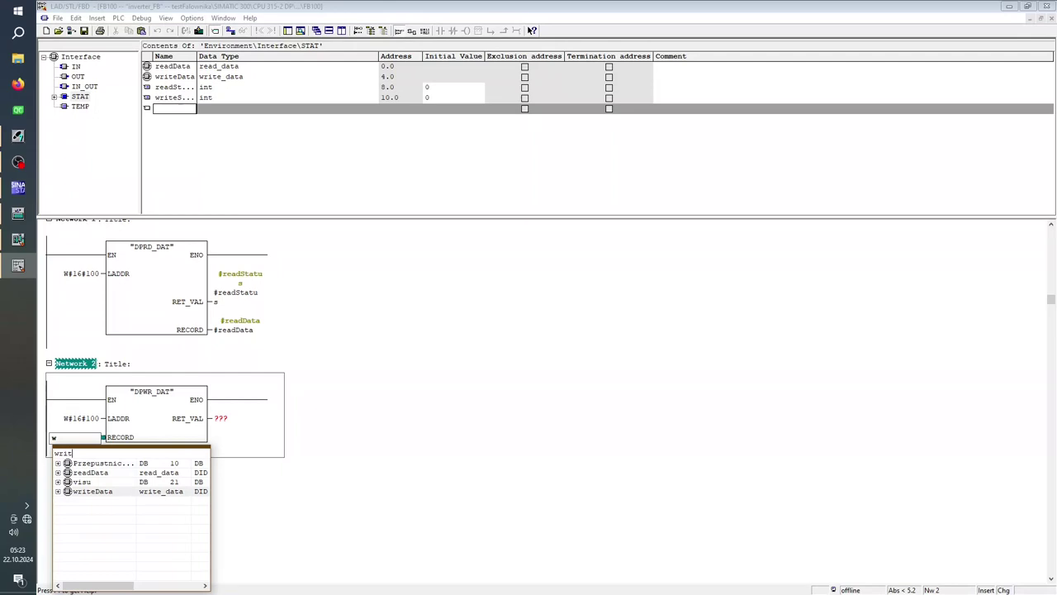
{"action": "type", "text": "eData"}
{"action": "key", "text": "Return"}
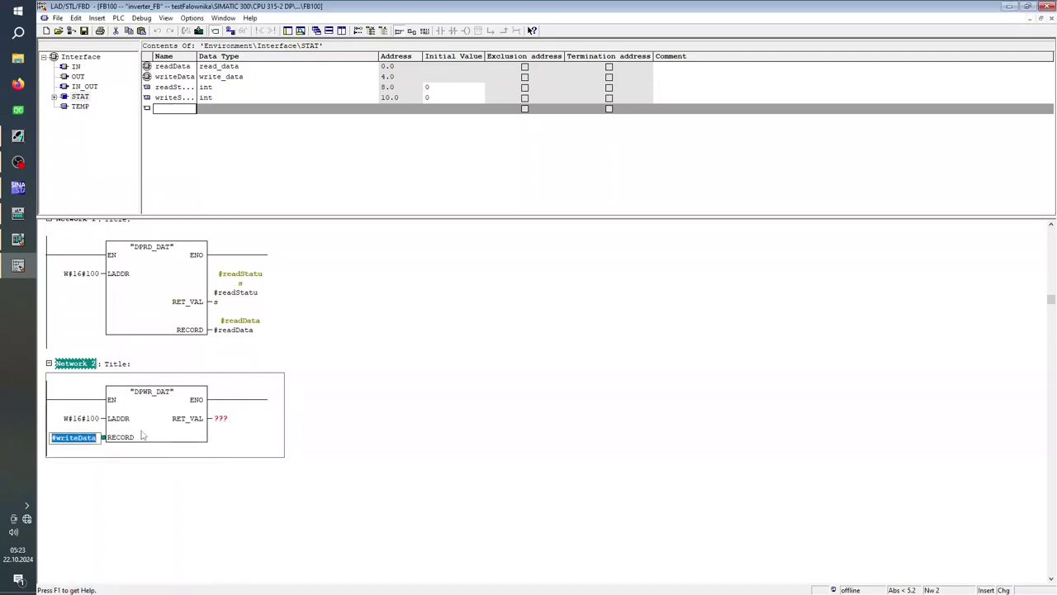
{"action": "left_click", "coordinate": [222, 418]}
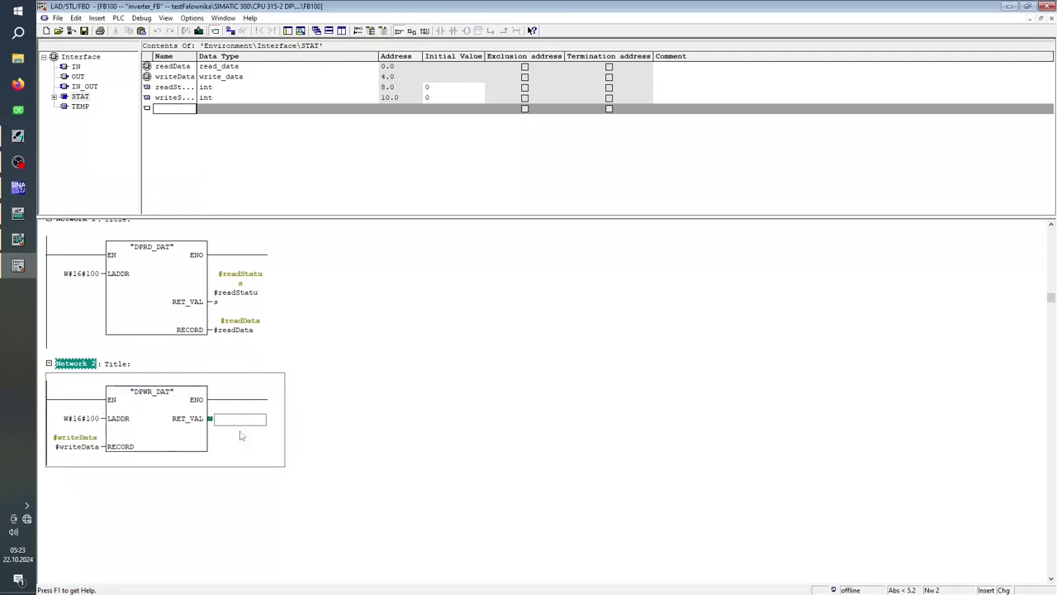
{"action": "type", "text": "wri"}
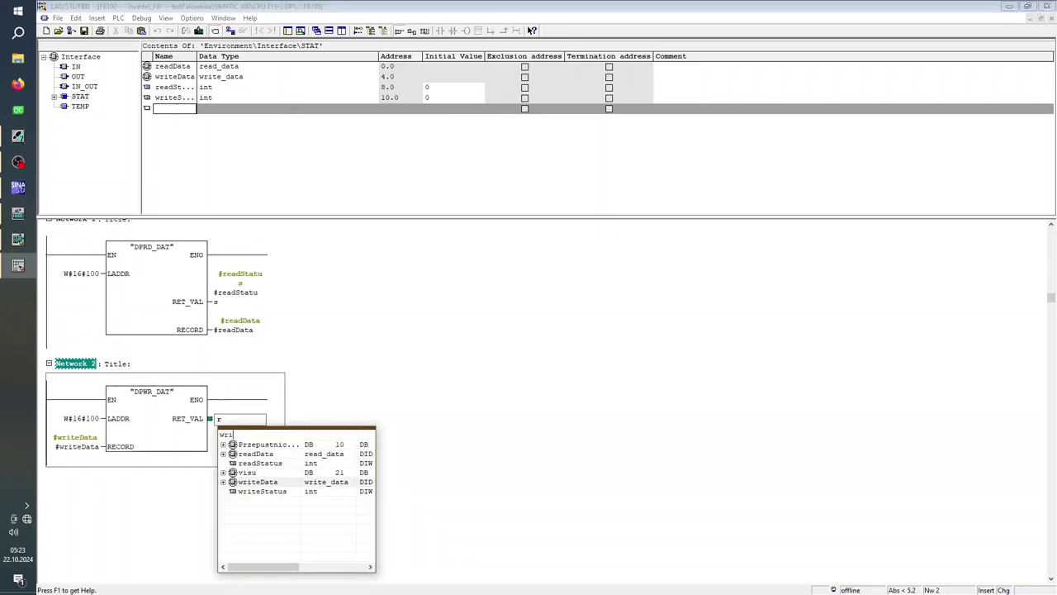
{"action": "double_click", "coordinate": [247, 492]}
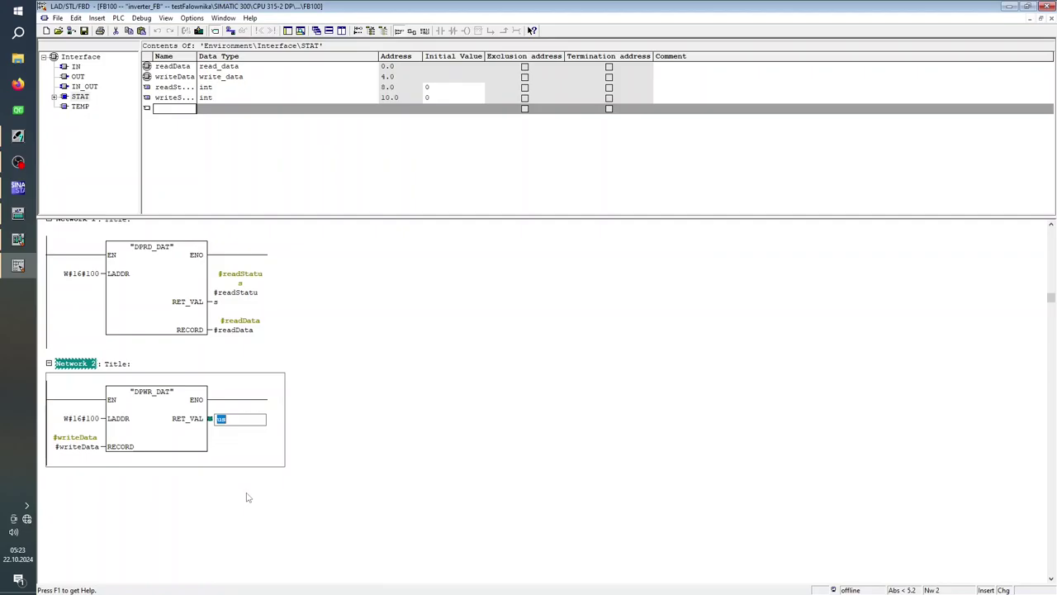
{"action": "key", "text": "Return"}
Step: Insert two empty networks between the DPRD_DAT network and the DPWR_DAT network
{"action": "left_click", "coordinate": [108, 348]}
{"action": "right_click", "coordinate": [76, 244]}
{"action": "left_click", "coordinate": [93, 253]}
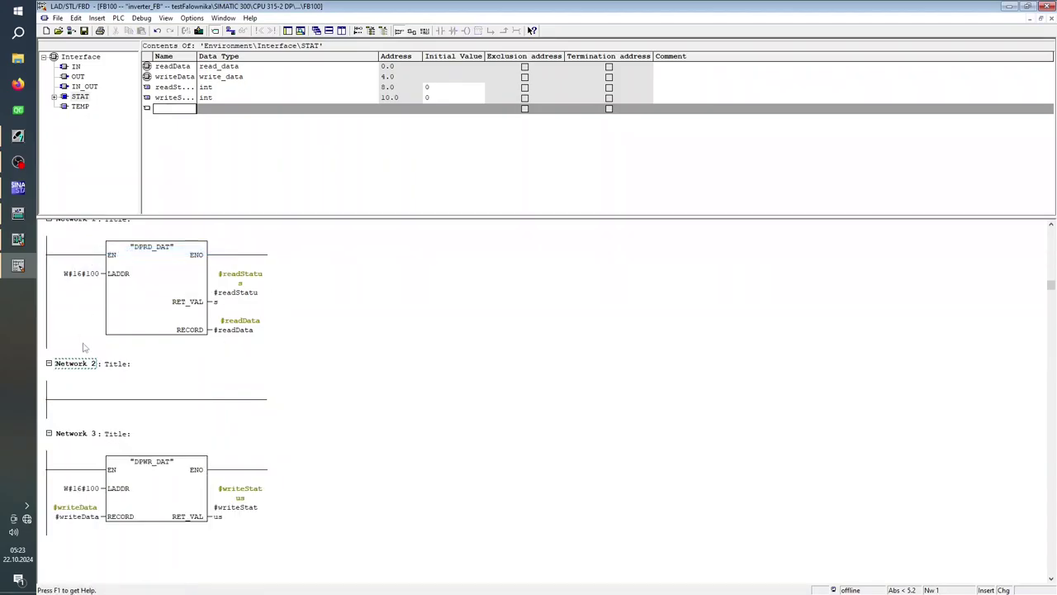
{"action": "right_click", "coordinate": [75, 235]}
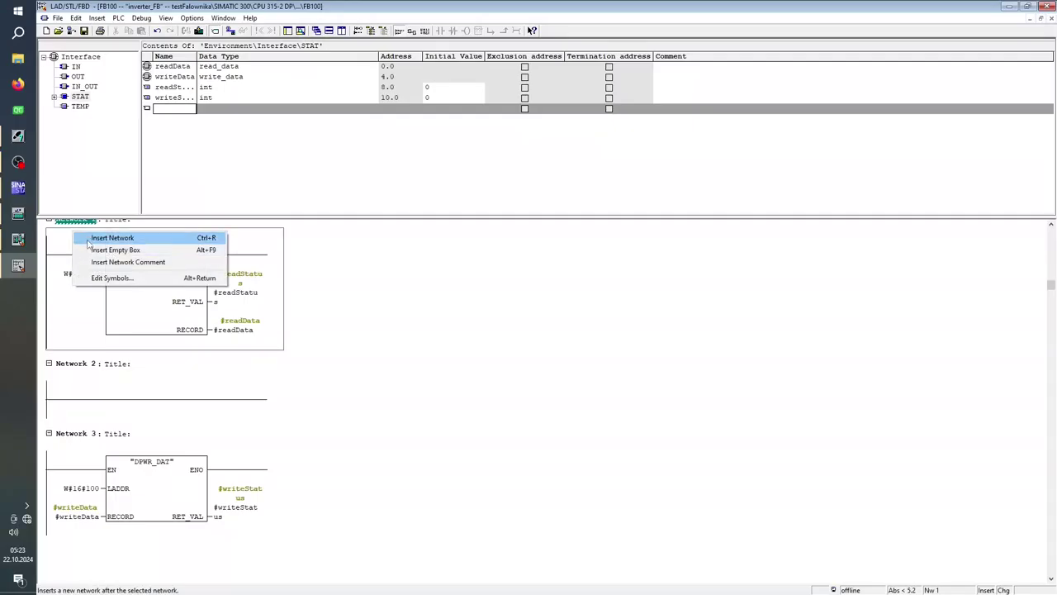
{"action": "left_click", "coordinate": [88, 239]}
{"action": "left_click", "coordinate": [98, 374]}
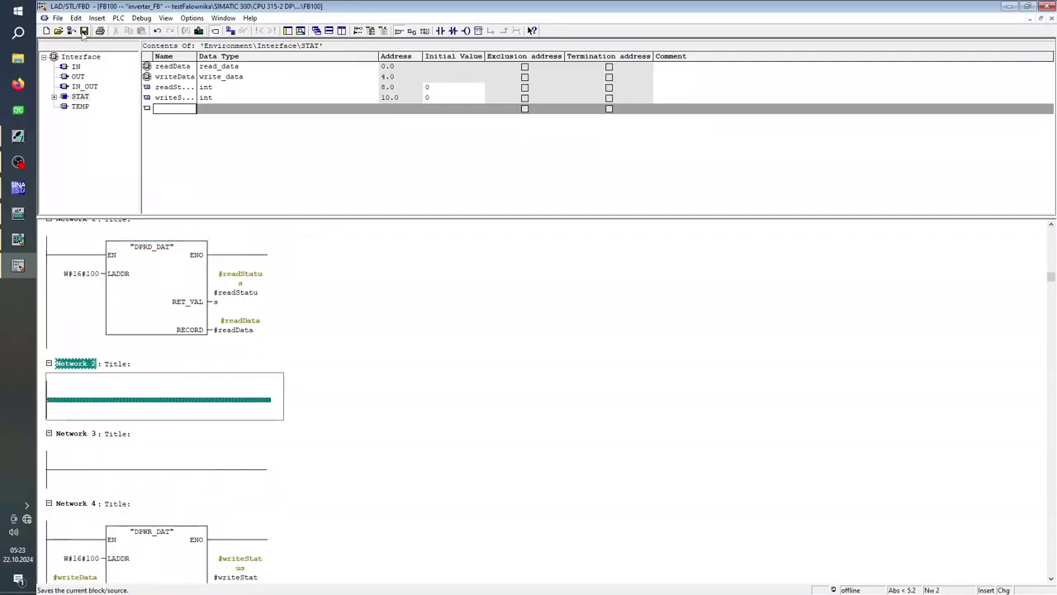
Step: Save FB100, accepting the changed block interface, and look over its networks down to the DPWR_DAT call
{"action": "left_click", "coordinate": [84, 31]}
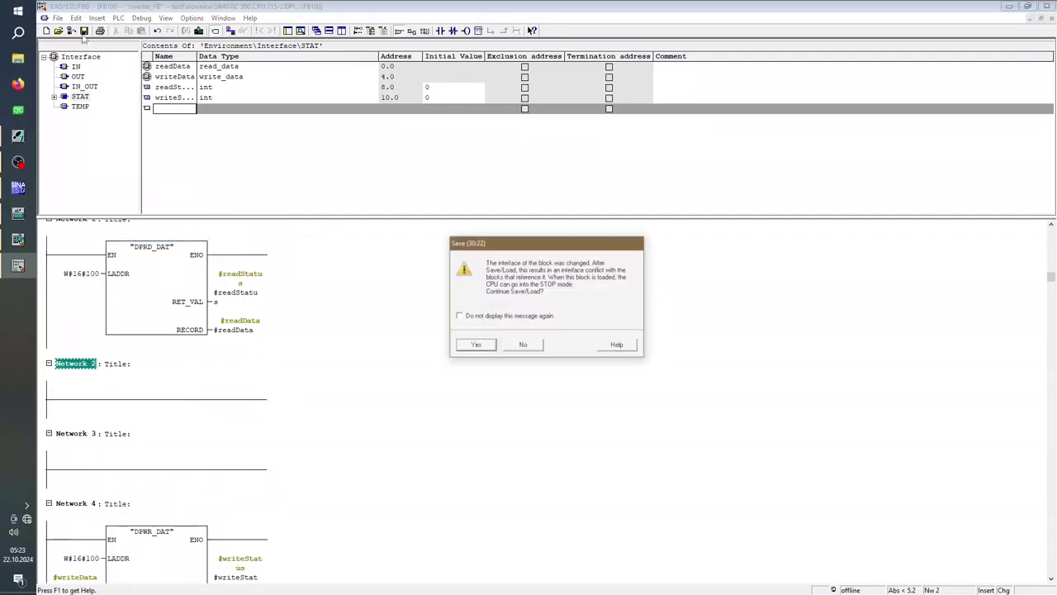
{"action": "left_click", "coordinate": [475, 345]}
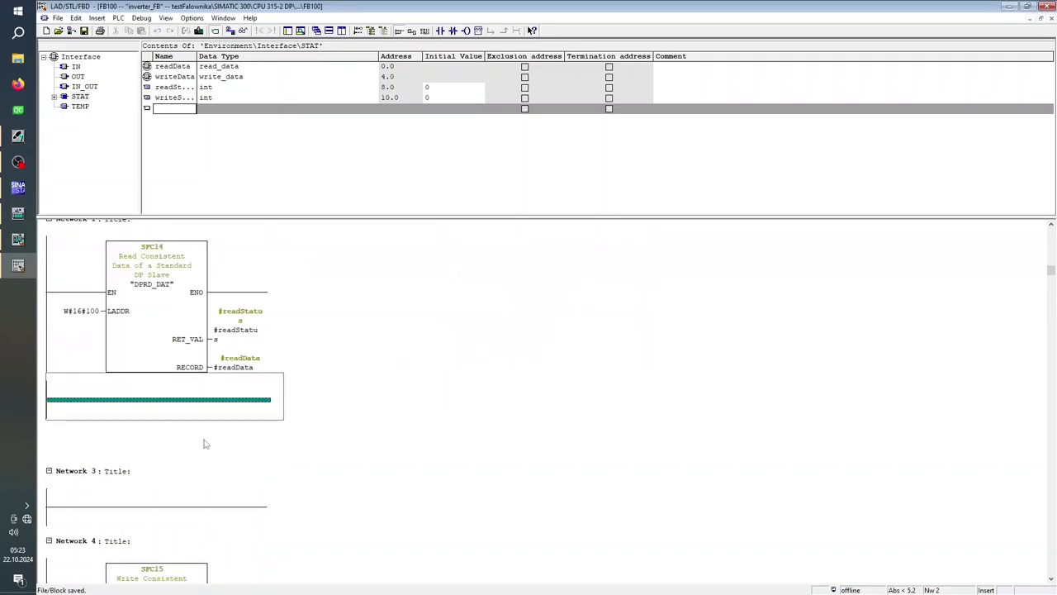
{"action": "scroll", "coordinate": [206, 444], "scroll_direction": "up", "scroll_amount": 2}
{"action": "scroll", "coordinate": [366, 401], "scroll_direction": "down", "scroll_amount": 5}
{"action": "scroll", "coordinate": [266, 385], "scroll_direction": "up", "scroll_amount": 5}
{"action": "scroll", "coordinate": [266, 372], "scroll_direction": "down", "scroll_amount": 6}
{"action": "scroll", "coordinate": [256, 360], "scroll_direction": "down", "scroll_amount": 2}
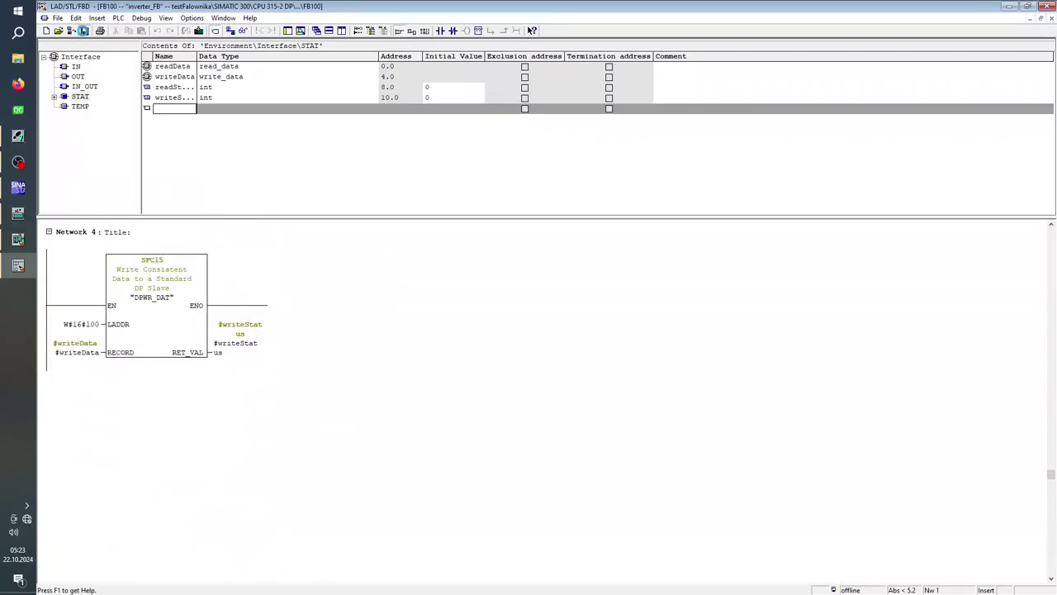
Step: Switch to SIMATIC Manager and open OB1 from the Blocks folder of the S7 program
{"action": "left_click", "coordinate": [19, 137]}
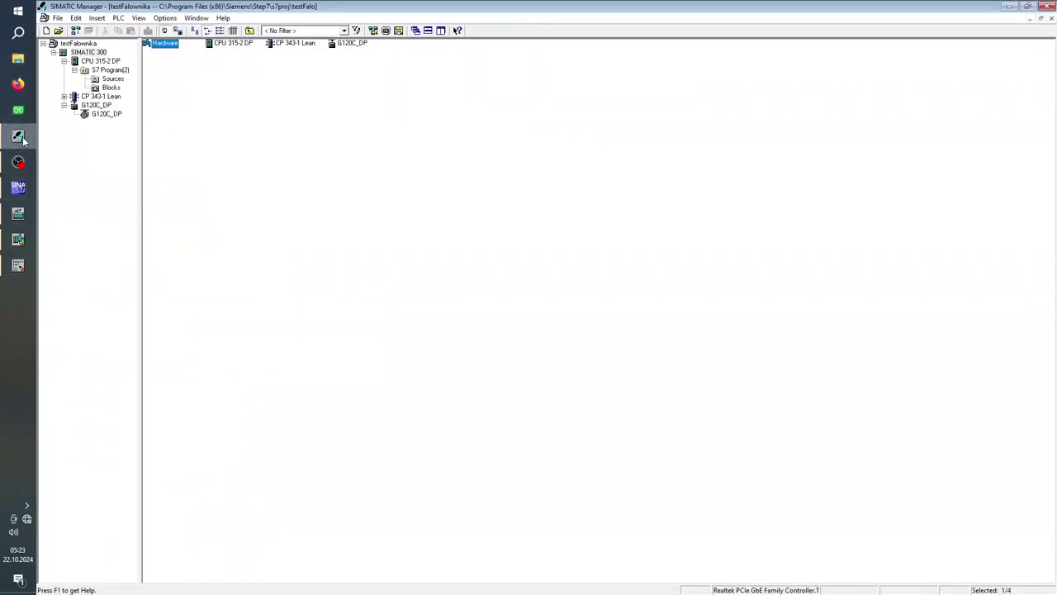
{"action": "left_click", "coordinate": [110, 88]}
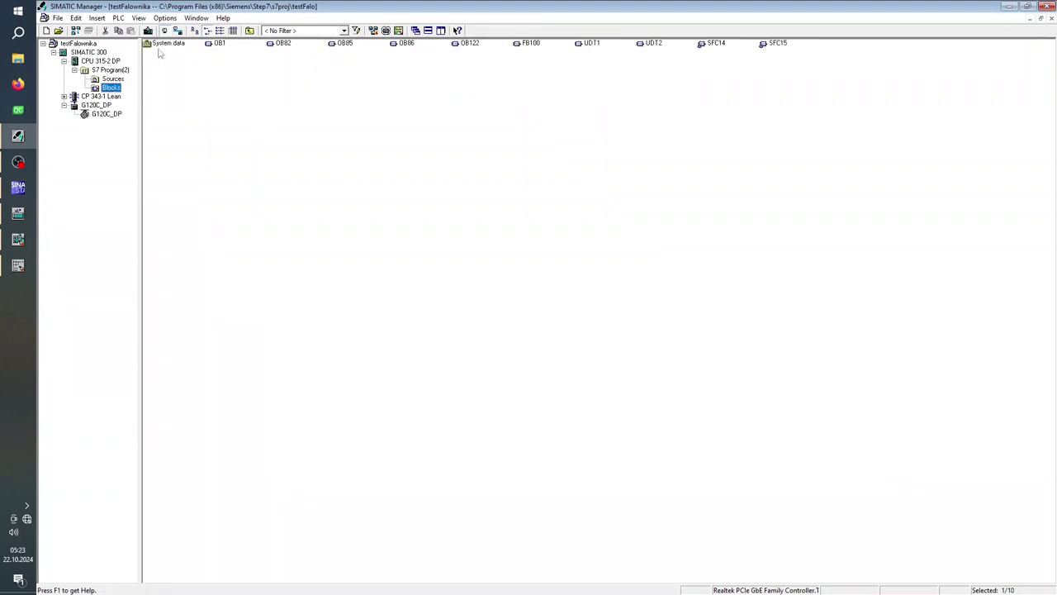
{"action": "double_click", "coordinate": [218, 47]}
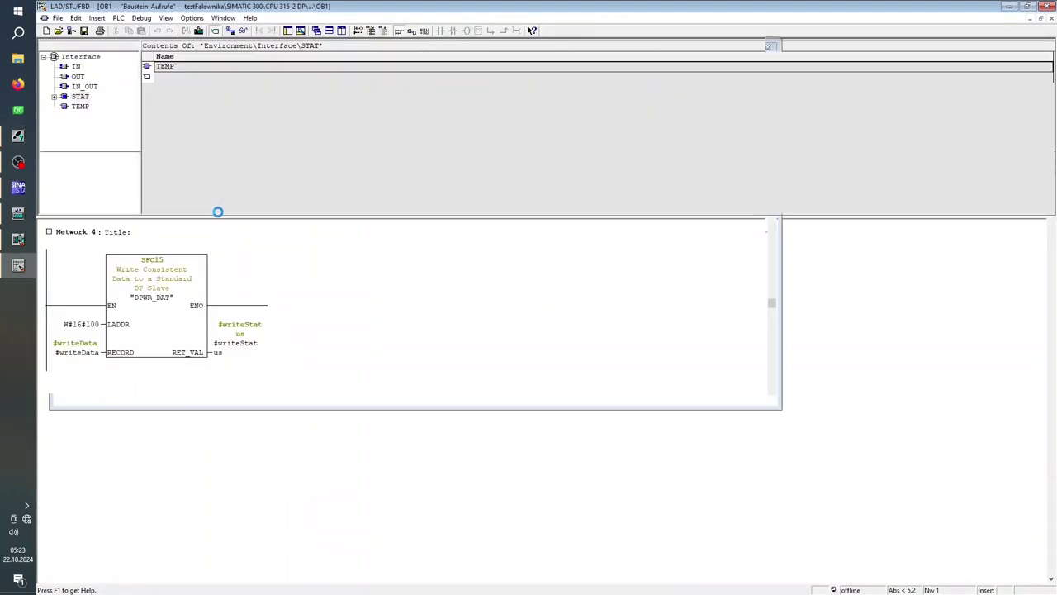
Step: Add the statement "call fb100,db100" below the commented calls in OB1's Network 1, generate instance data block DB100, and save OB1
{"action": "left_click", "coordinate": [83, 323]}
{"action": "type", "text": "call fb100,db100"}
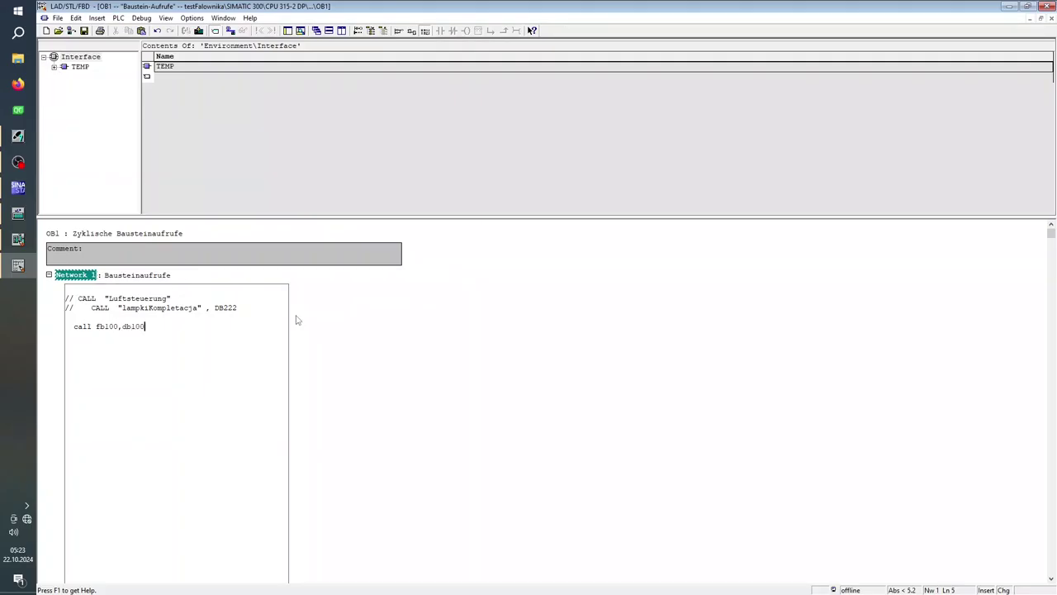
{"action": "key", "text": "Return"}
{"action": "key", "text": "Return"}
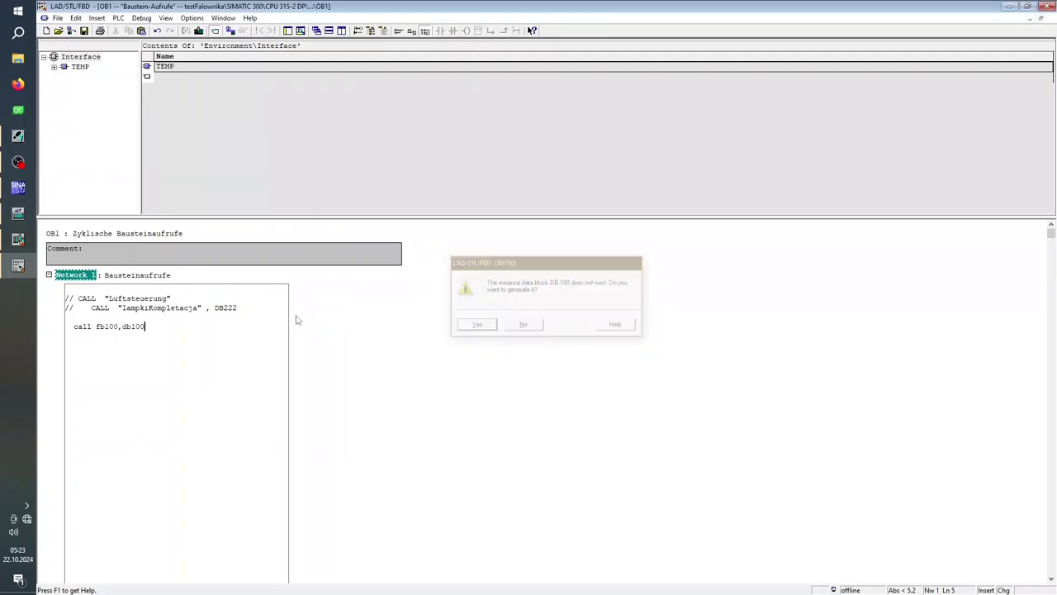
{"action": "left_click", "coordinate": [608, 378]}
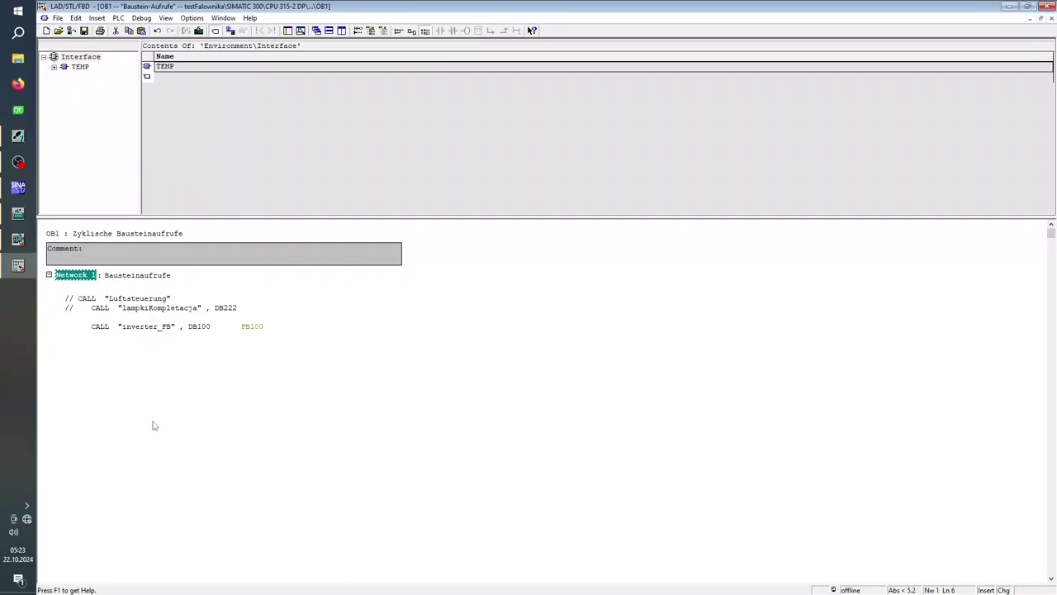
{"action": "left_click", "coordinate": [83, 31]}
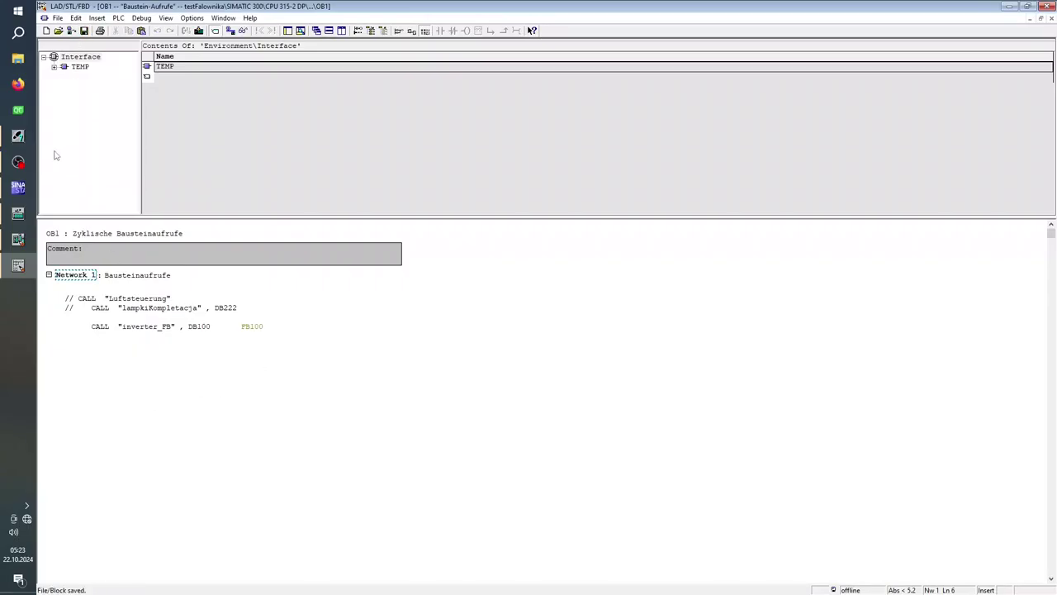
Step: In SIMATIC Manager, download OB1, FB100, DB100, UDT1, UDT2, SFC14 and SFC15 to the PLC, accepting the confirmation prompts
{"action": "left_click", "coordinate": [17, 138]}
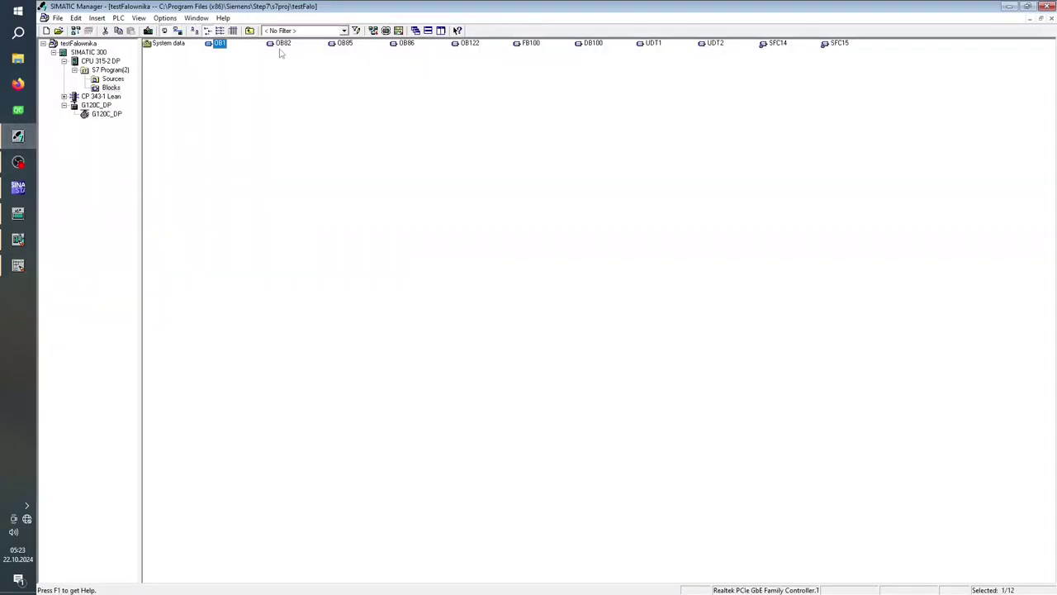
{"action": "left_click", "coordinate": [651, 44], "text": "ctrl"}
{"action": "left_click", "coordinate": [706, 45], "text": "ctrl"}
{"action": "left_click", "coordinate": [776, 48], "text": "ctrl"}
{"action": "left_click", "coordinate": [836, 45], "text": "ctrl"}
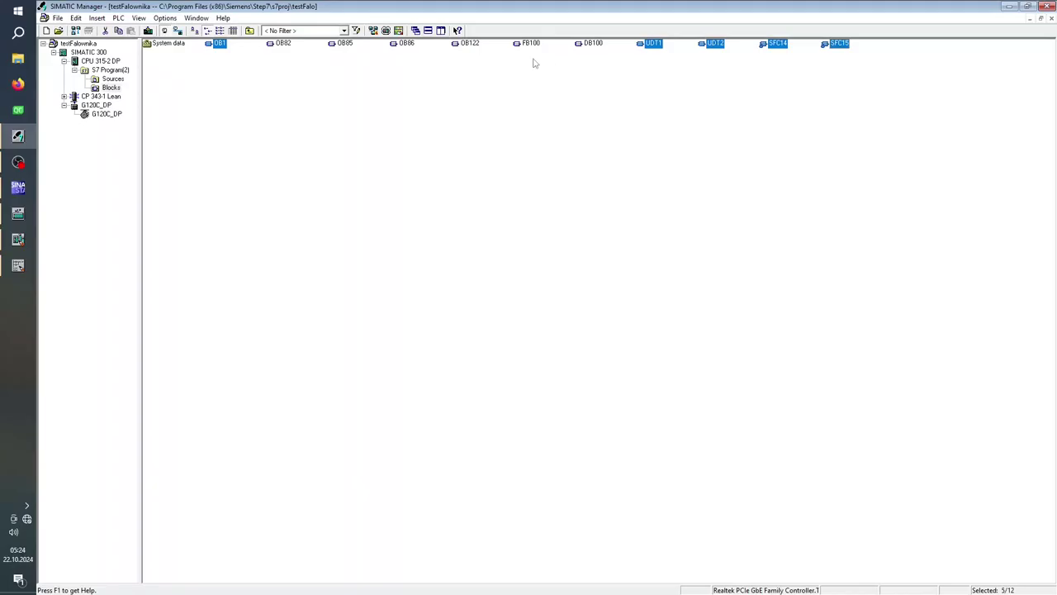
{"action": "left_click", "coordinate": [530, 46], "text": "ctrl"}
{"action": "left_click", "coordinate": [591, 48], "text": "ctrl"}
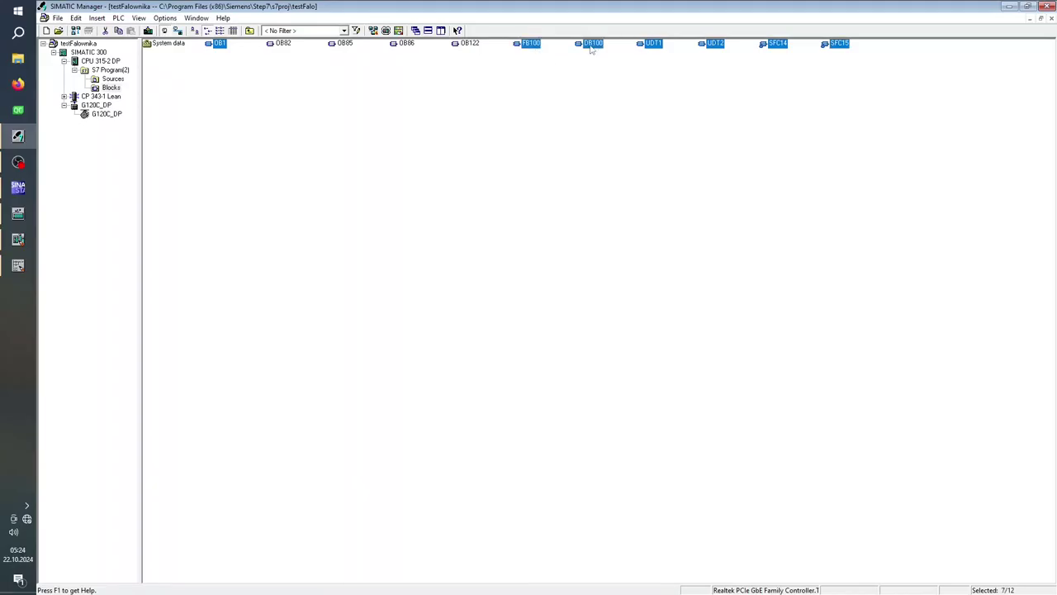
{"action": "right_click", "coordinate": [590, 49]}
{"action": "mouse_move", "coordinate": [725, 140]}
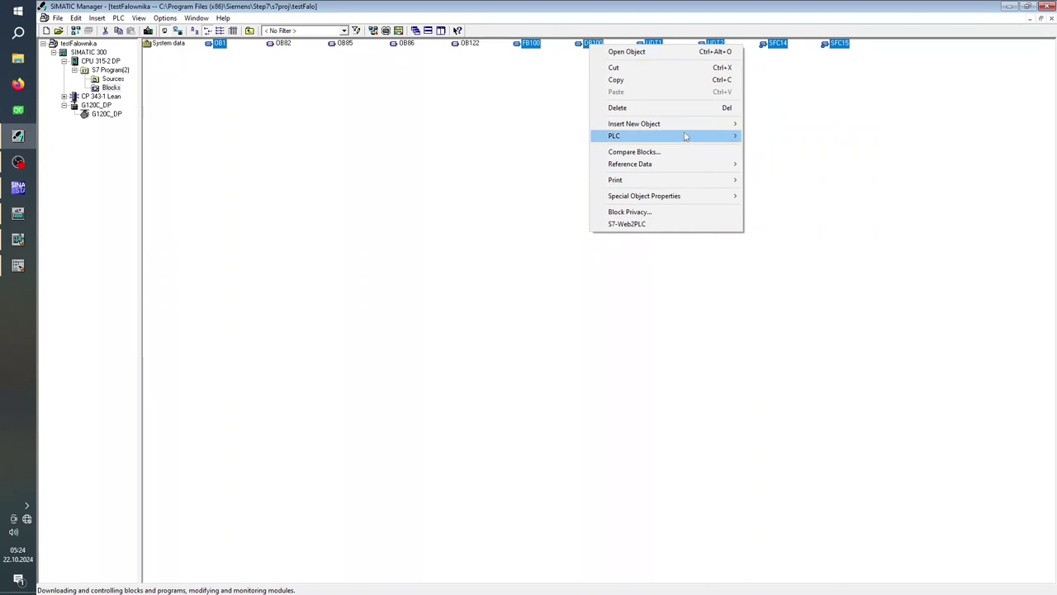
{"action": "left_click", "coordinate": [763, 136]}
{"action": "left_click", "coordinate": [478, 332]}
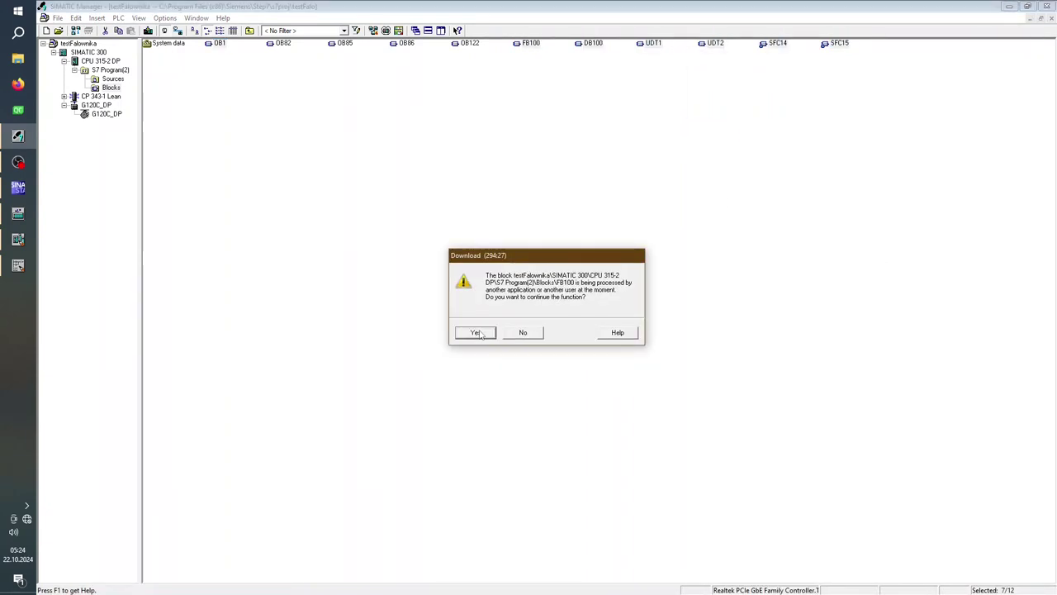
{"action": "left_click", "coordinate": [478, 332]}
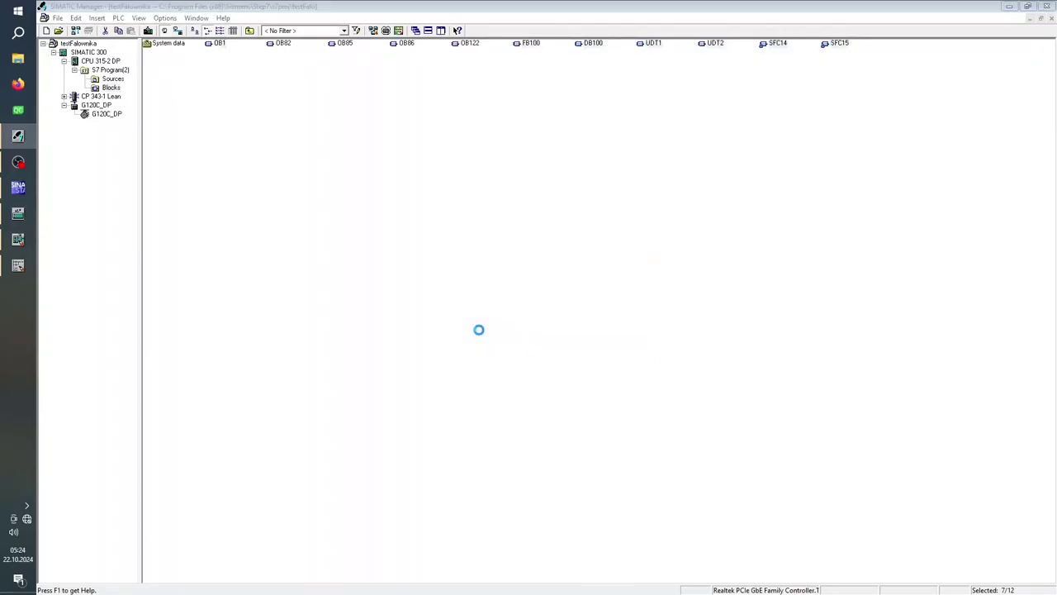
{"action": "left_click", "coordinate": [477, 332]}
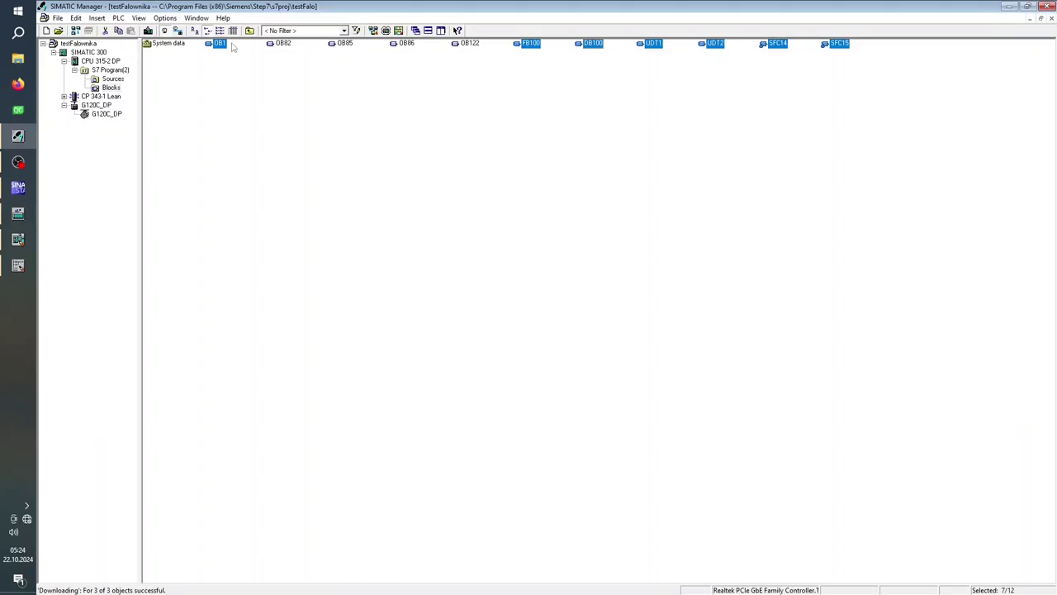
{"action": "left_click", "coordinate": [561, 58]}
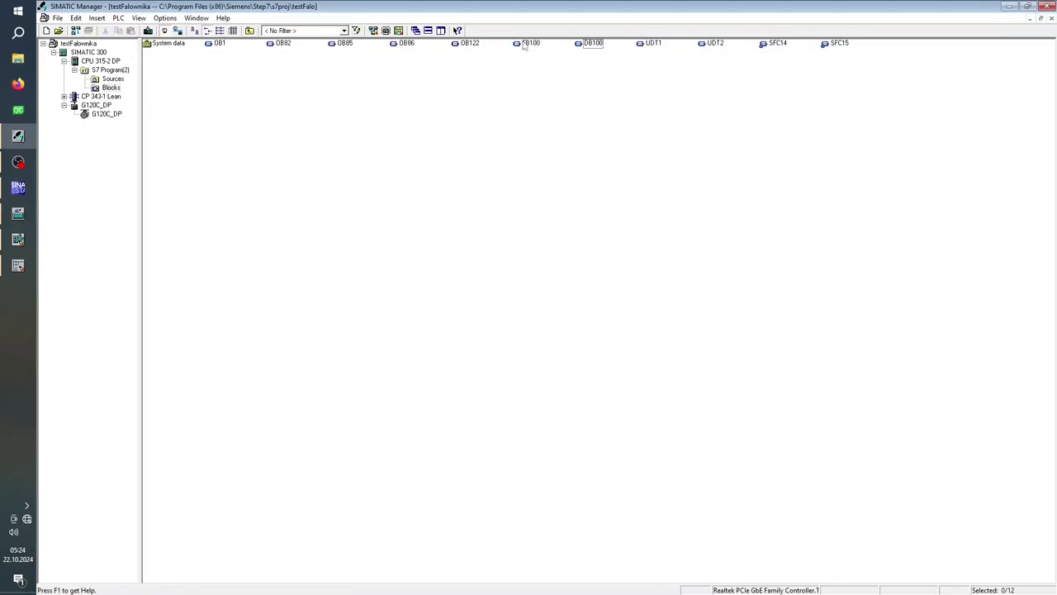
Step: Open FB100, switch on online monitoring, and examine the return values of the DPRD_DAT and DPWR_DAT calls
{"action": "double_click", "coordinate": [525, 44]}
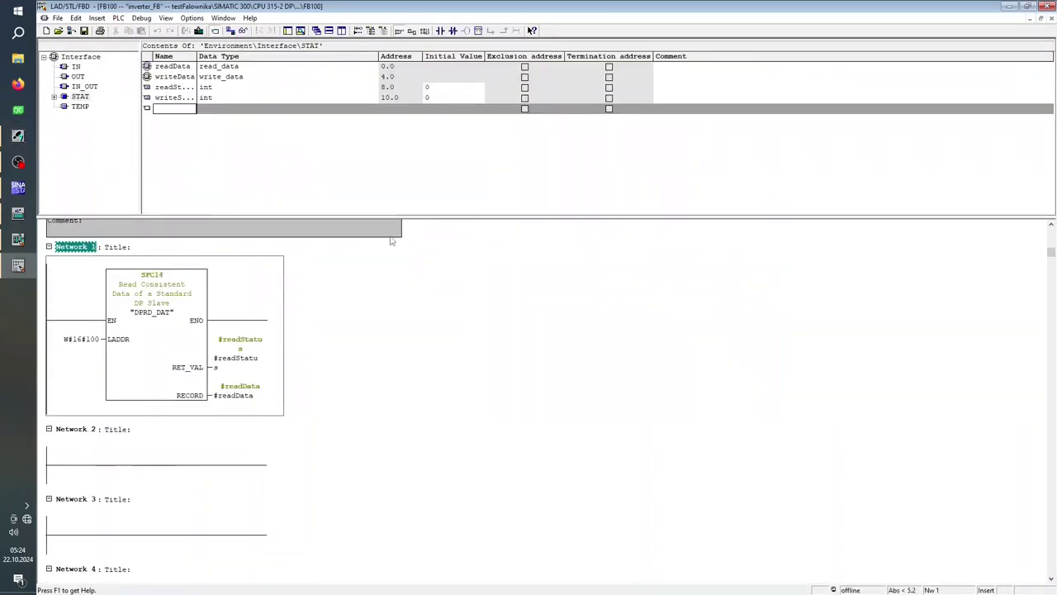
{"action": "scroll", "coordinate": [391, 240], "scroll_direction": "down", "scroll_amount": 3}
{"action": "left_click", "coordinate": [244, 30]}
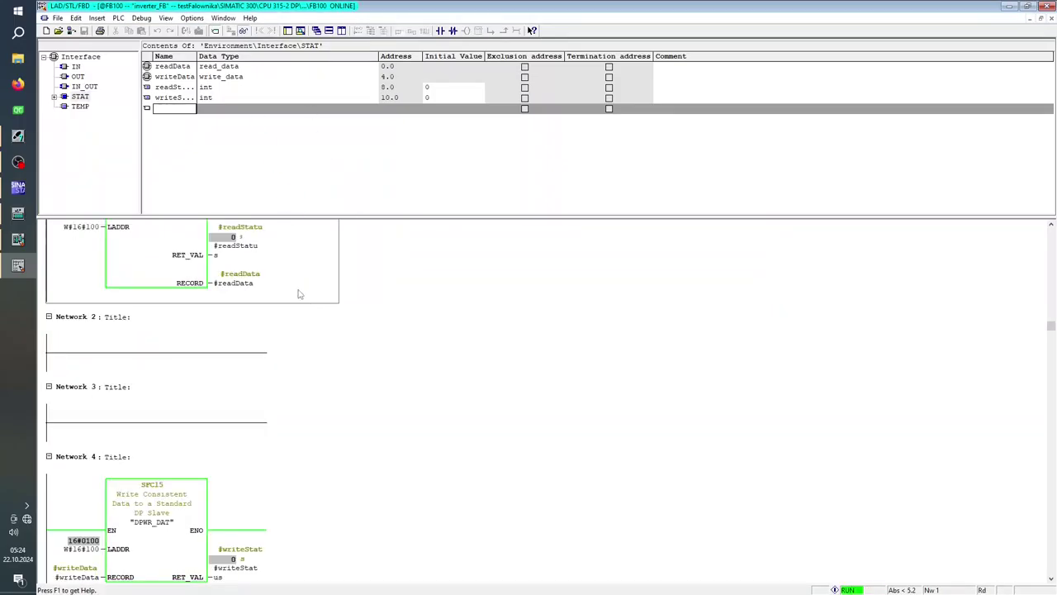
{"action": "scroll", "coordinate": [274, 289], "scroll_direction": "up", "scroll_amount": 2}
{"action": "scroll", "coordinate": [227, 314], "scroll_direction": "down", "scroll_amount": 2}
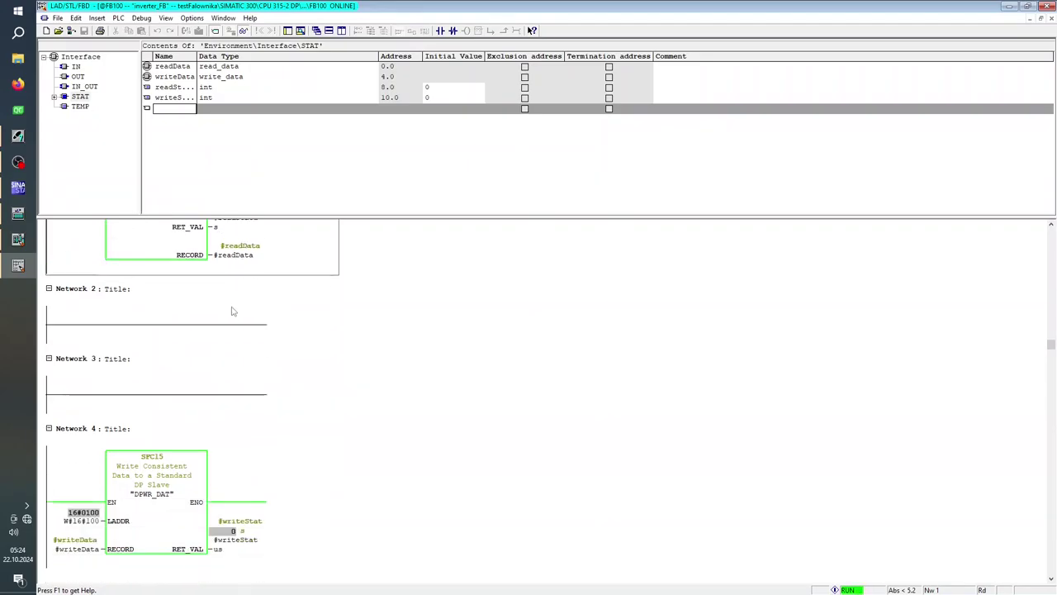
{"action": "scroll", "coordinate": [264, 379], "scroll_direction": "down", "scroll_amount": 3}
{"action": "scroll", "coordinate": [239, 364], "scroll_direction": "up", "scroll_amount": 5}
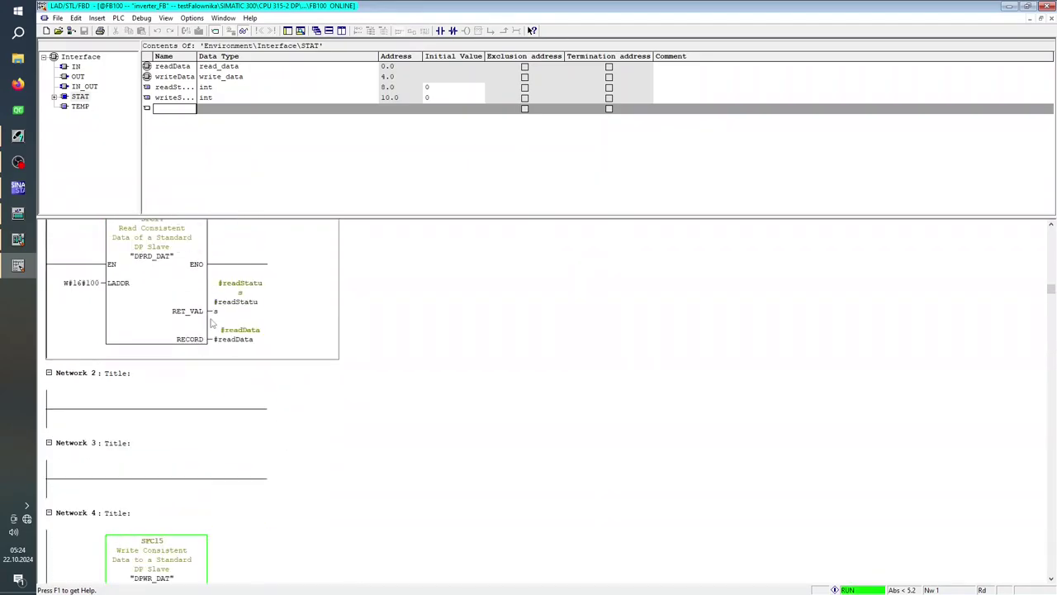
Step: Switch to STARTER, close the STW1 diagnostics window, and display the missing enables of the G120C_DP control unit
{"action": "left_click", "coordinate": [22, 190]}
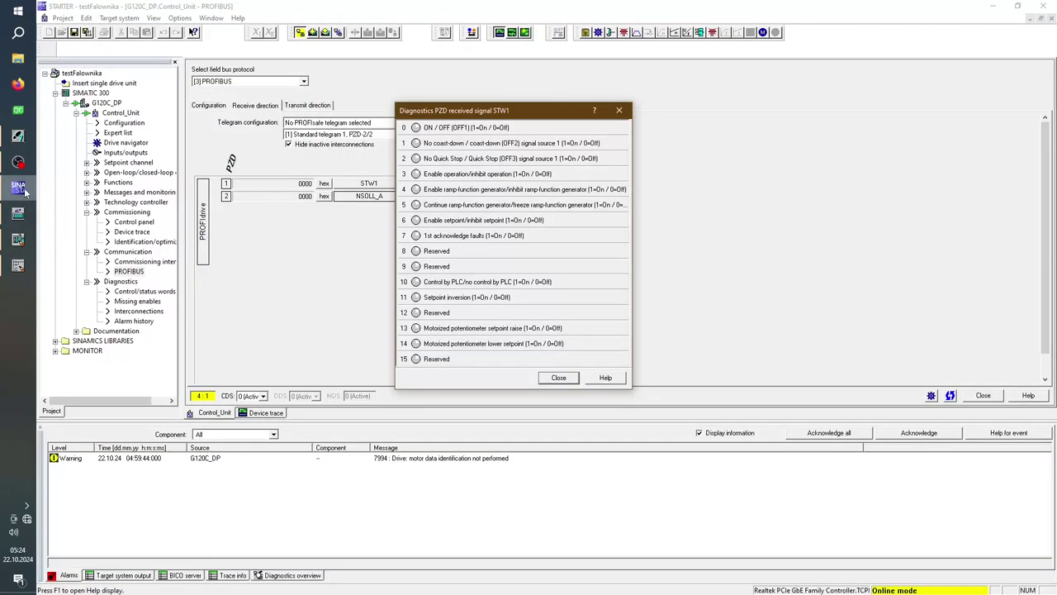
{"action": "left_click", "coordinate": [559, 377]}
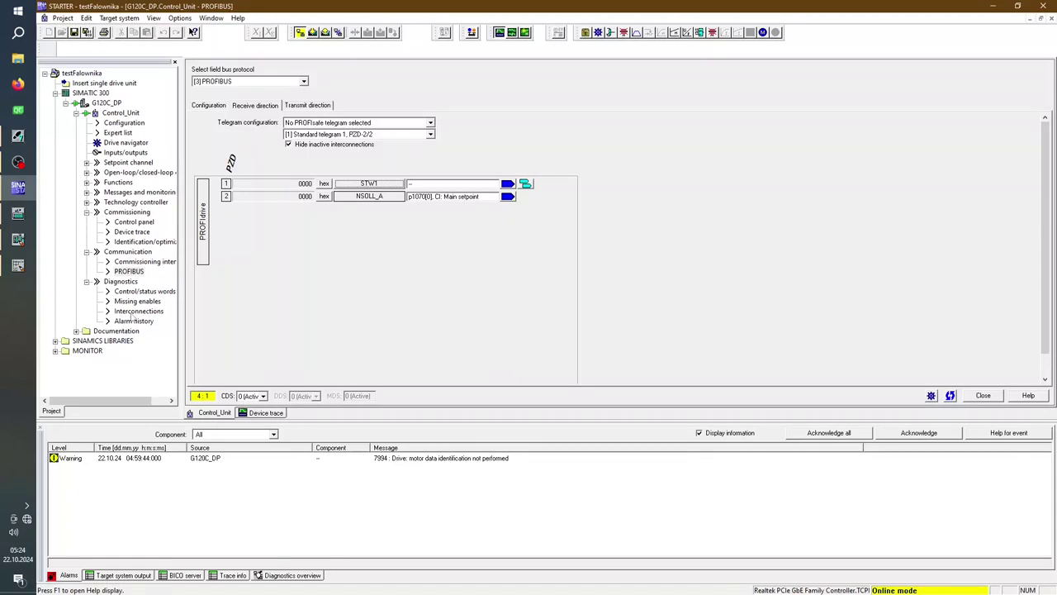
{"action": "double_click", "coordinate": [131, 301]}
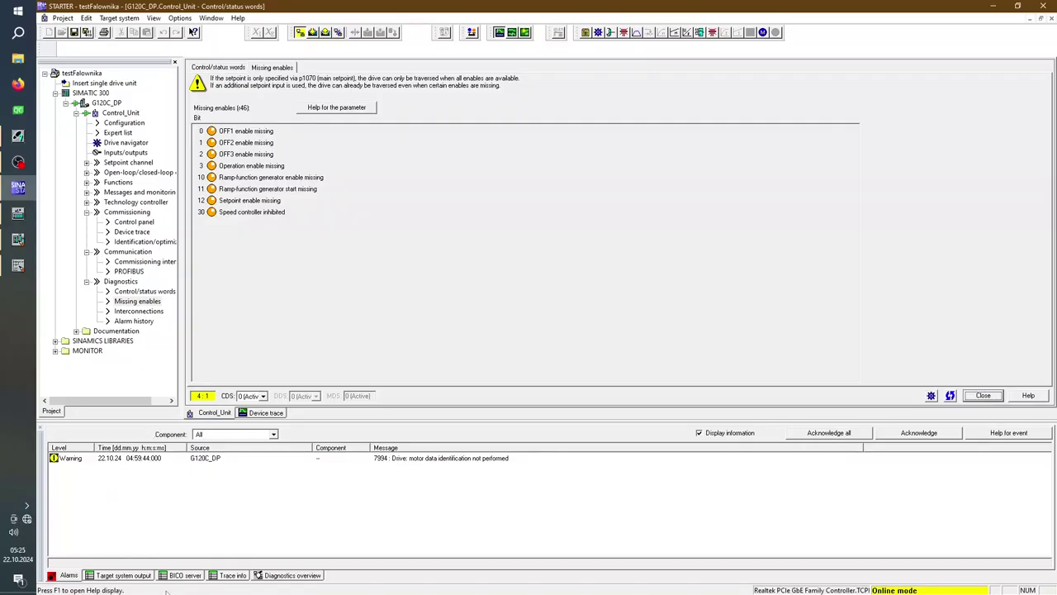
Step: Switch to the LAD/STL/FBD editor and end the online monitoring of FB100
{"action": "left_click", "coordinate": [18, 266]}
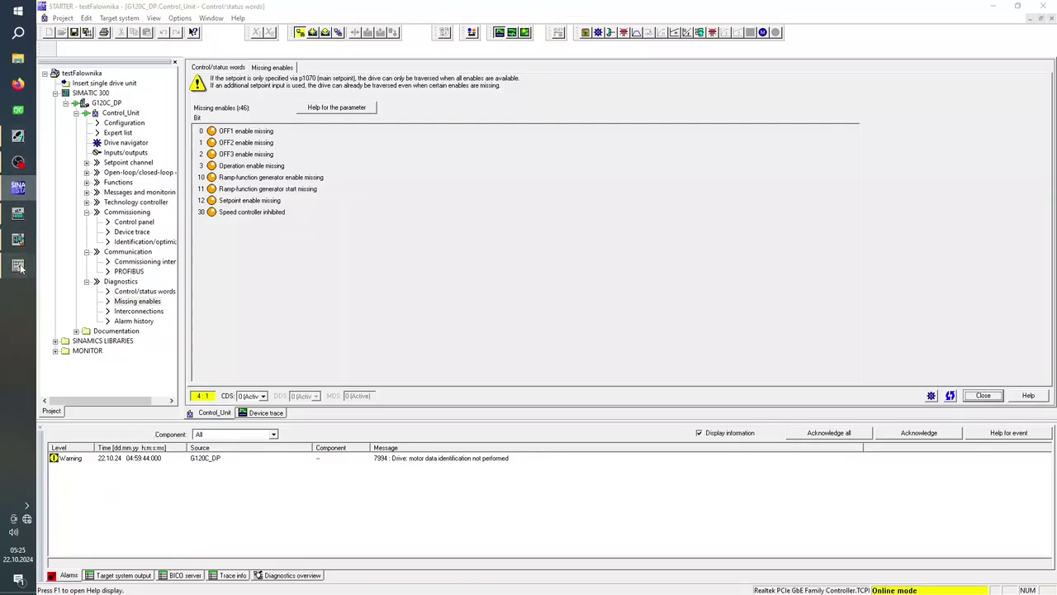
{"action": "scroll", "coordinate": [166, 405], "scroll_direction": "down", "scroll_amount": 3}
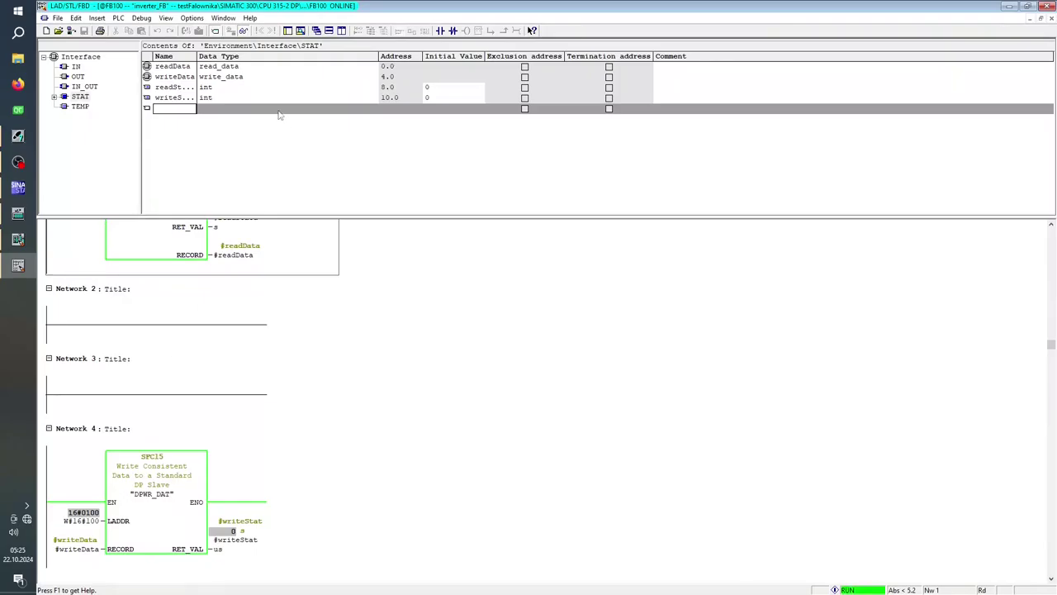
{"action": "scroll", "coordinate": [100, 358], "scroll_direction": "up", "scroll_amount": 2}
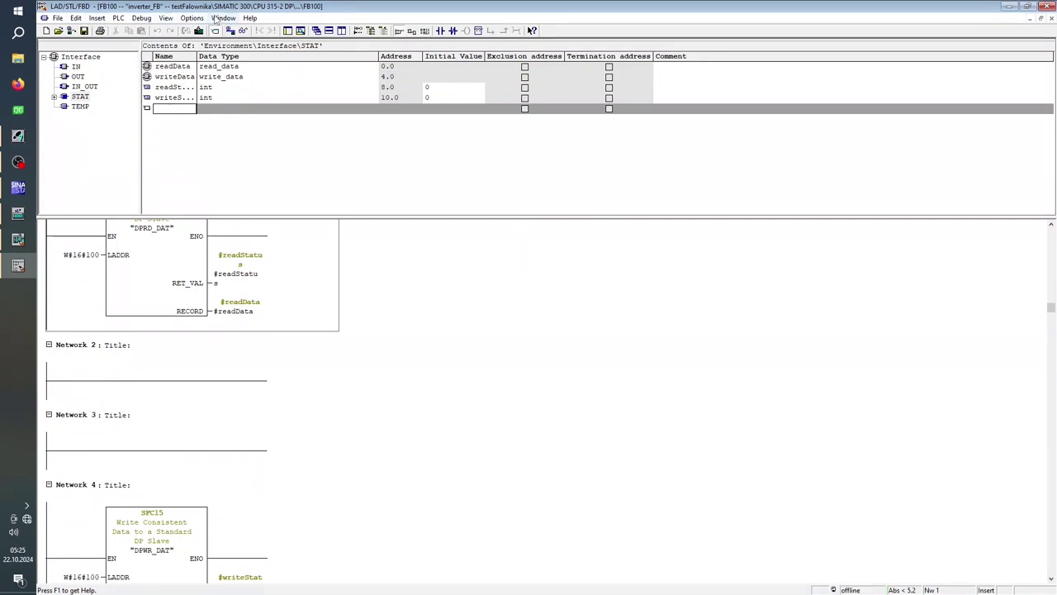
{"action": "left_click", "coordinate": [165, 18]}
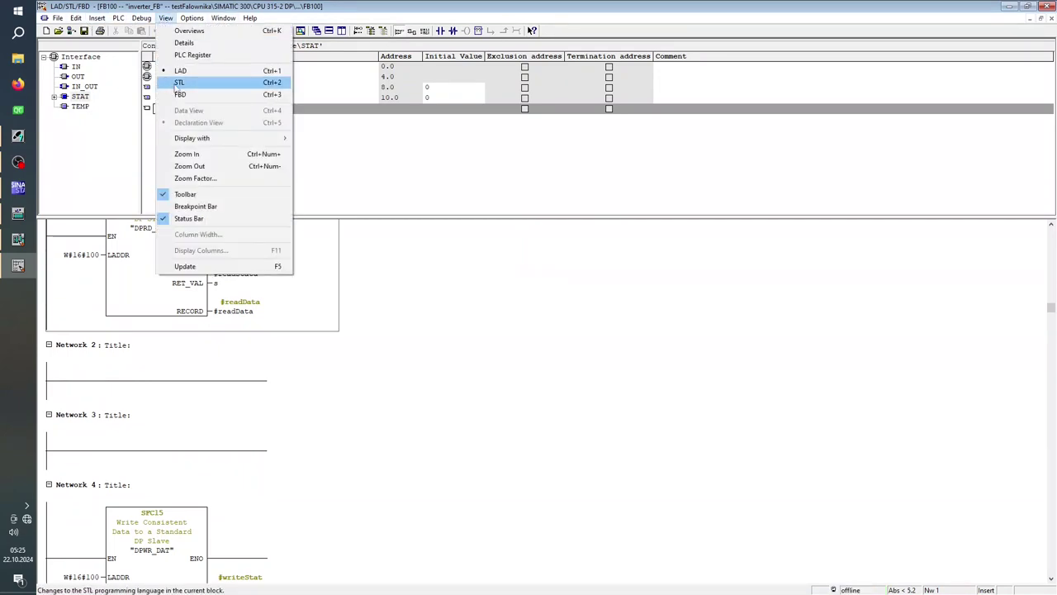
{"action": "left_click", "coordinate": [176, 84]}
{"action": "left_click", "coordinate": [82, 335]}
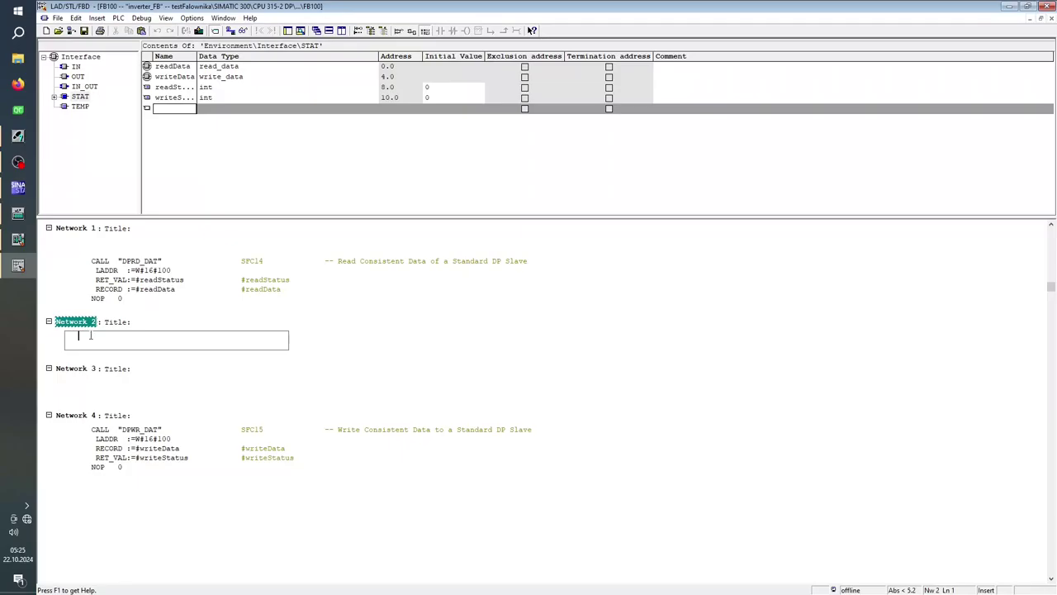
{"action": "left_click", "coordinate": [82, 380]}
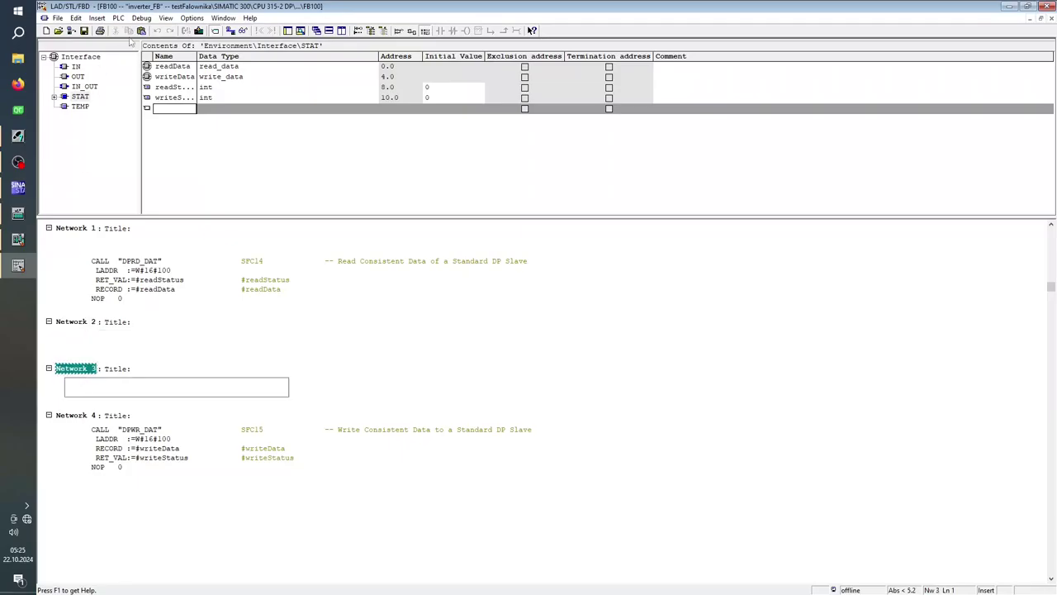
{"action": "left_click", "coordinate": [165, 19]}
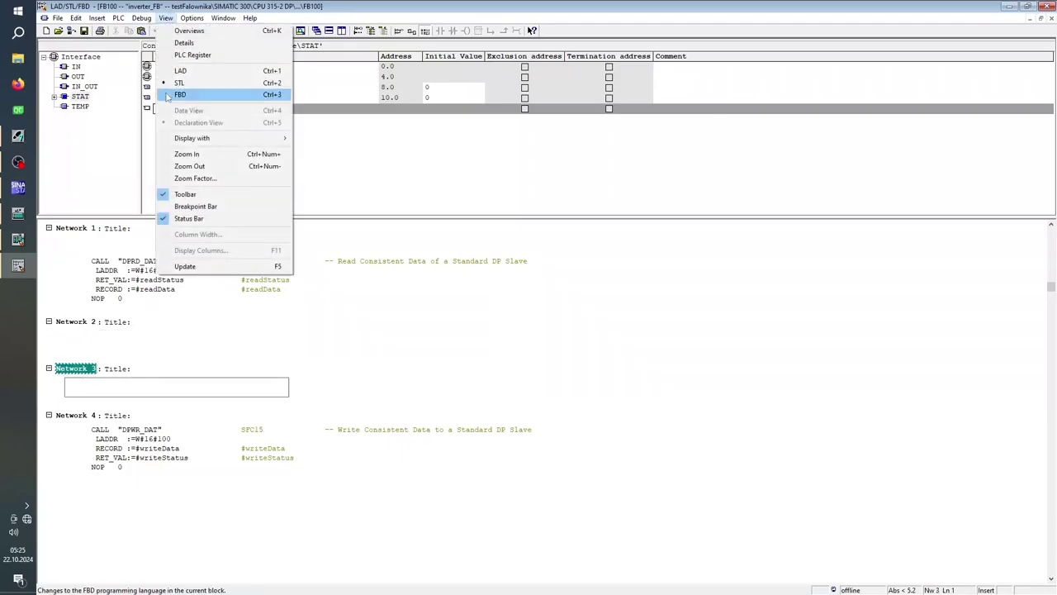
{"action": "left_click", "coordinate": [181, 71]}
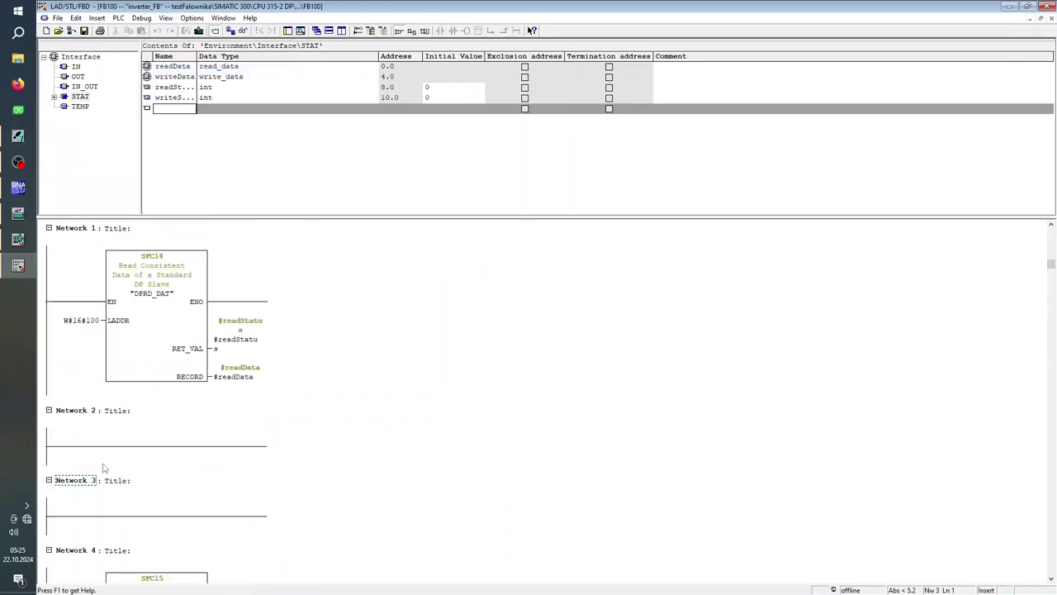
Step: Insert a normally open contact addressed M0.0 in Network 3 of FB100
{"action": "left_click", "coordinate": [104, 503]}
{"action": "scroll", "coordinate": [99, 480], "scroll_direction": "down", "scroll_amount": 3}
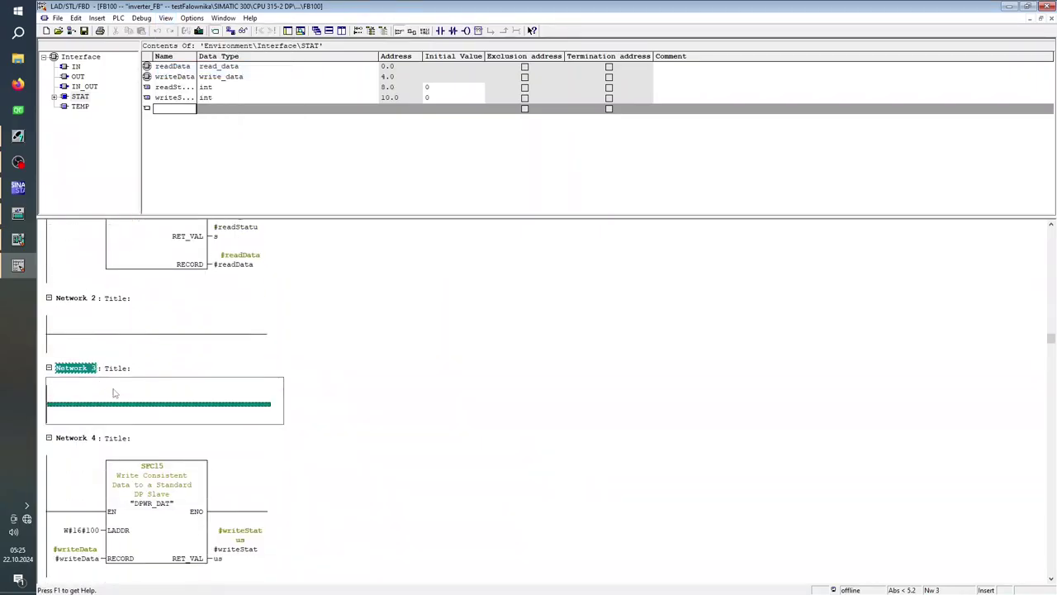
{"action": "scroll", "coordinate": [114, 393], "scroll_direction": "down", "scroll_amount": 3}
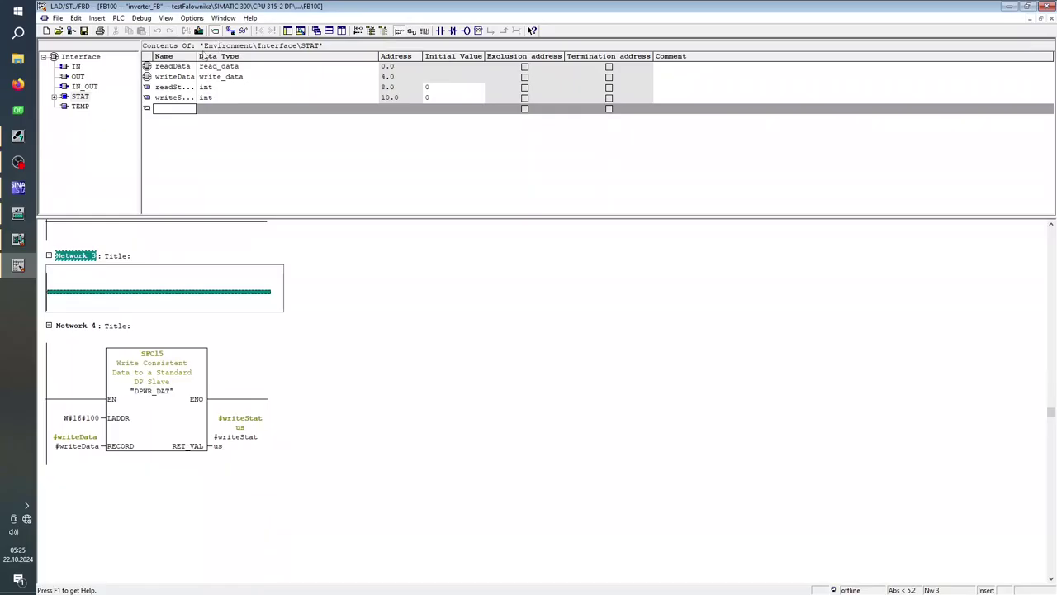
{"action": "left_click", "coordinate": [439, 31]}
{"action": "left_click", "coordinate": [75, 287]}
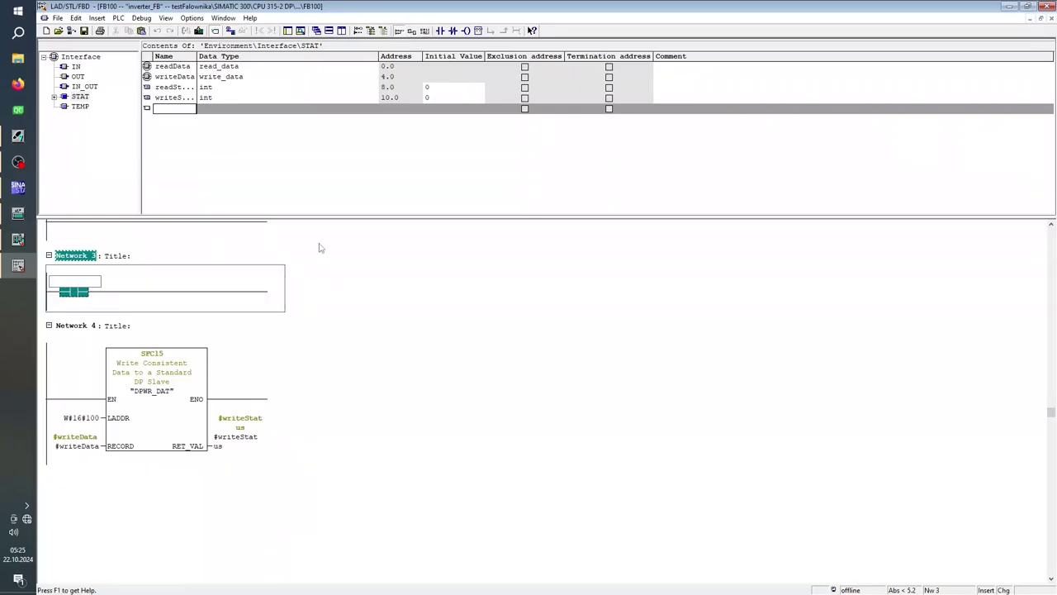
{"action": "type", "text": "m"}
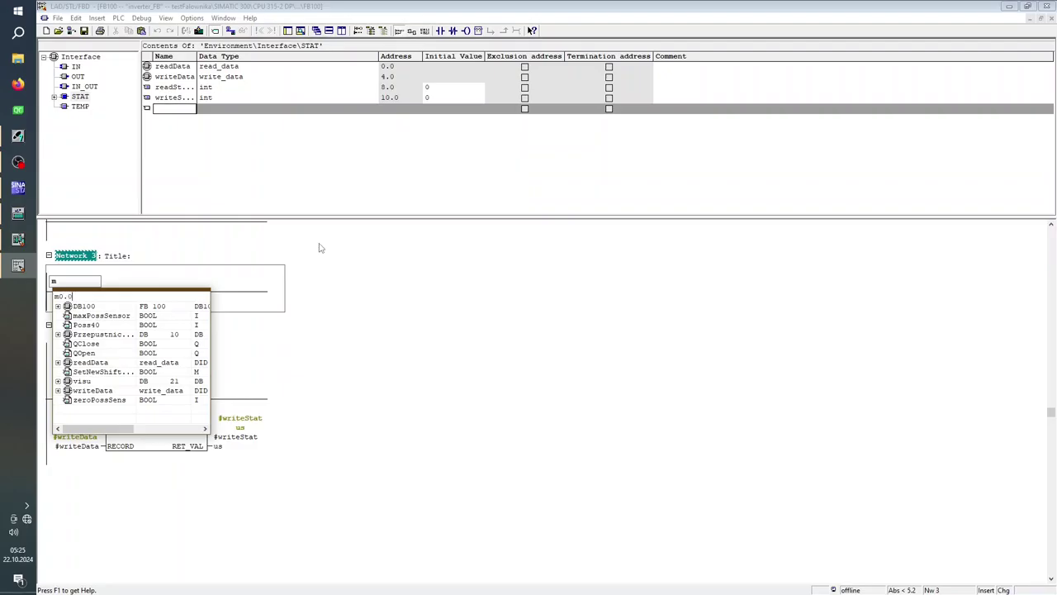
{"action": "type", "text": "0.0"}
{"action": "key", "text": "Return"}
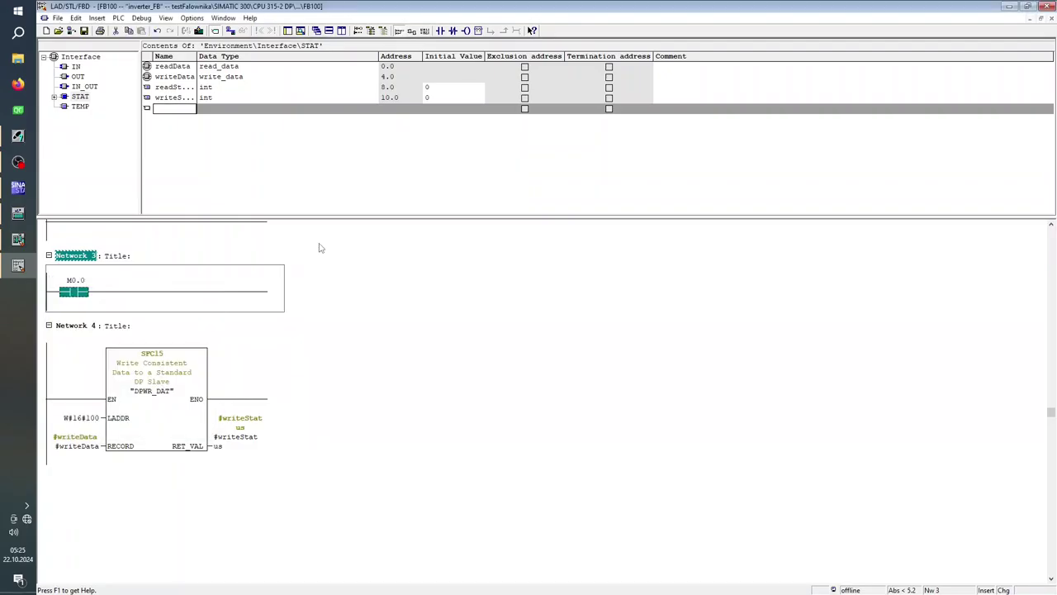
Step: Add an output coil after the M0.0 contact in Network 3 and assign it #writeData.controlWord.off1
{"action": "left_click", "coordinate": [136, 293]}
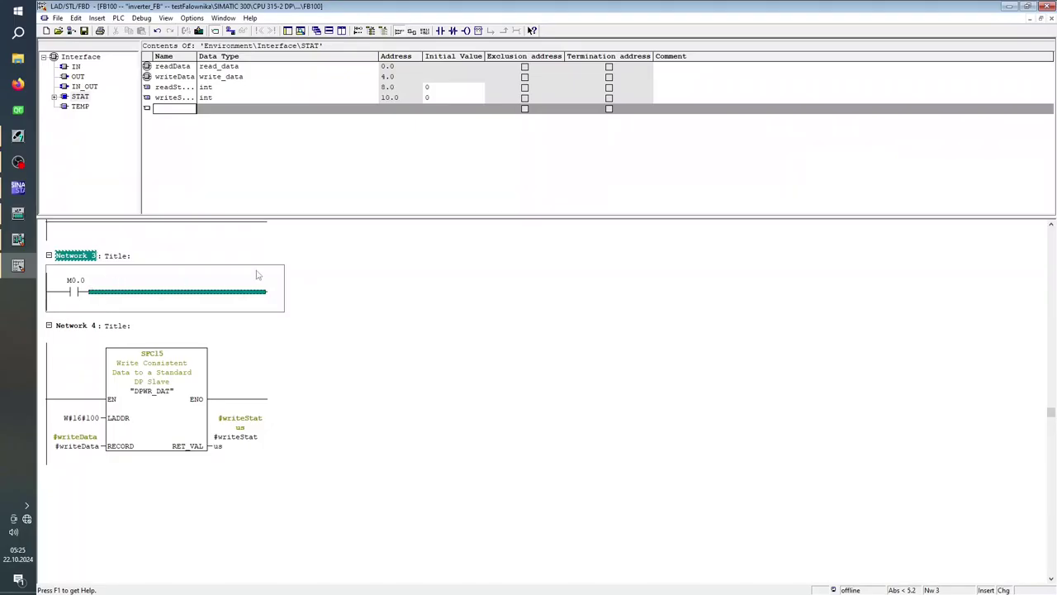
{"action": "left_click", "coordinate": [466, 31]}
{"action": "left_click", "coordinate": [242, 281]}
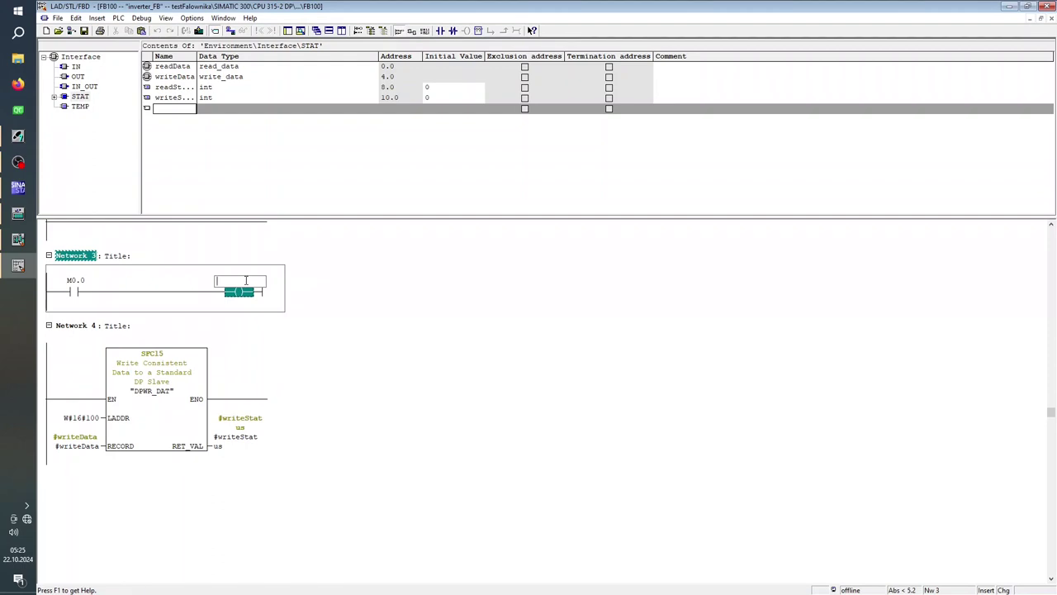
{"action": "type", "text": "wr"}
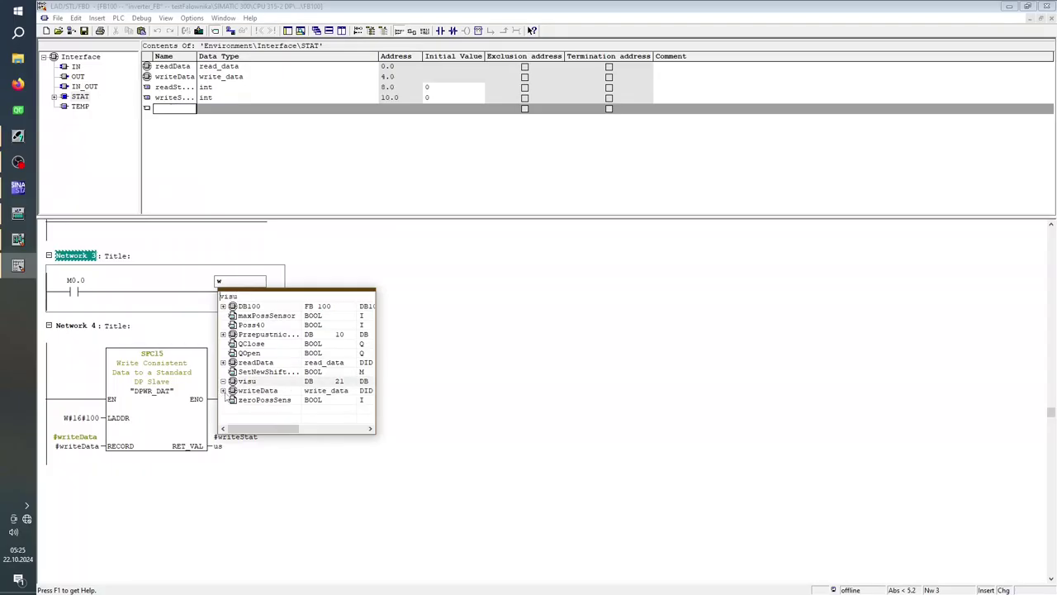
{"action": "left_click", "coordinate": [222, 390]}
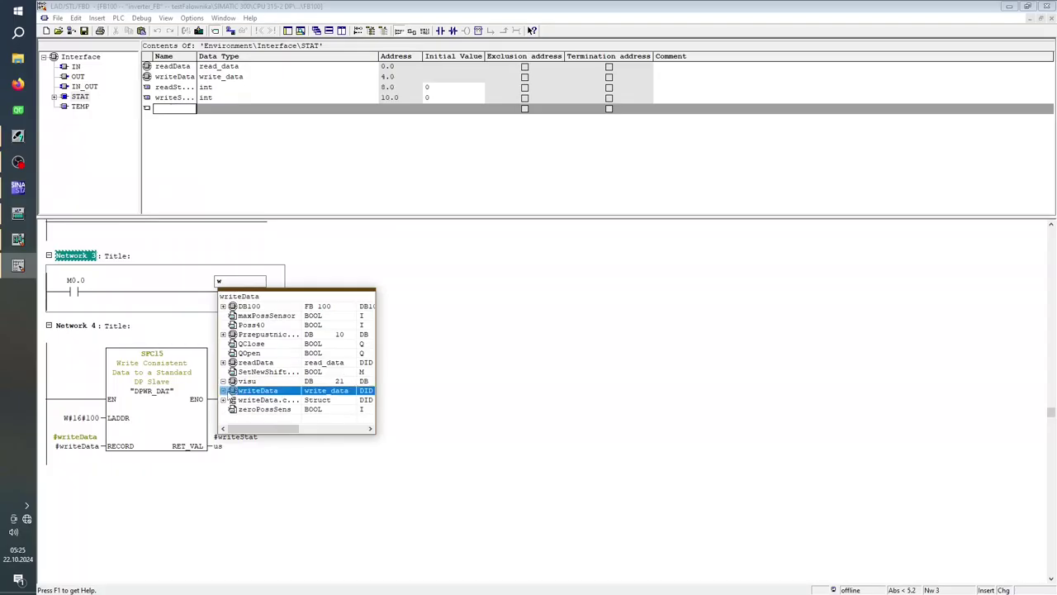
{"action": "left_click", "coordinate": [224, 401]}
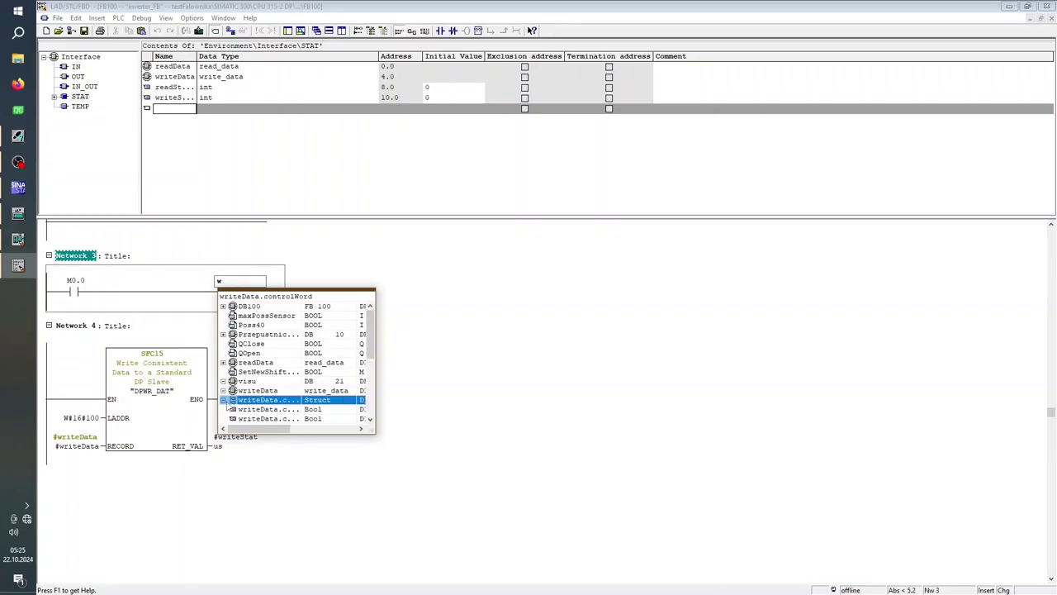
{"action": "scroll", "coordinate": [295, 419], "scroll_direction": "down", "scroll_amount": 1}
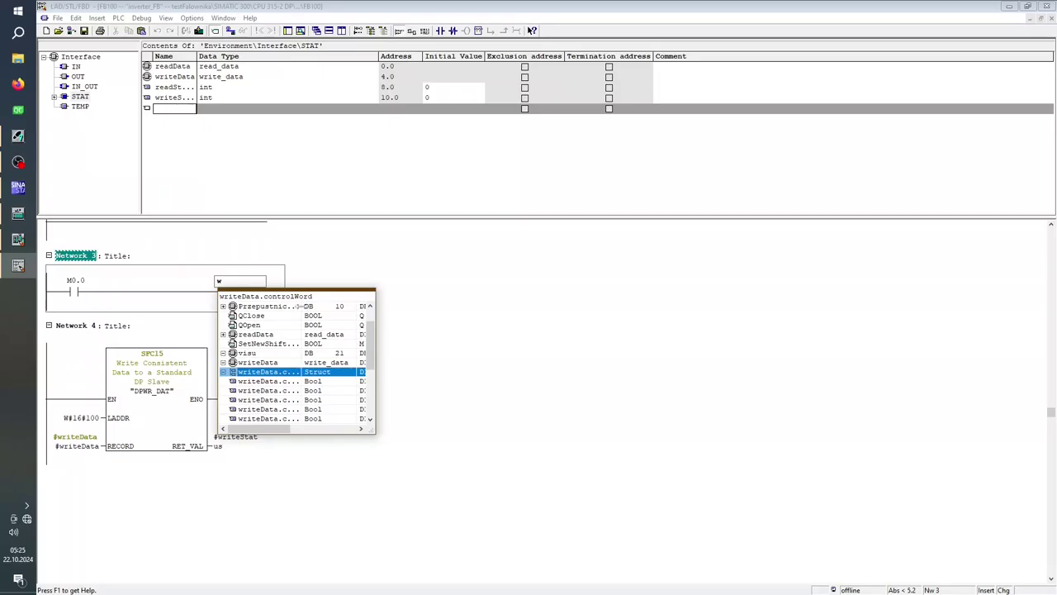
{"action": "left_click", "coordinate": [304, 307]}
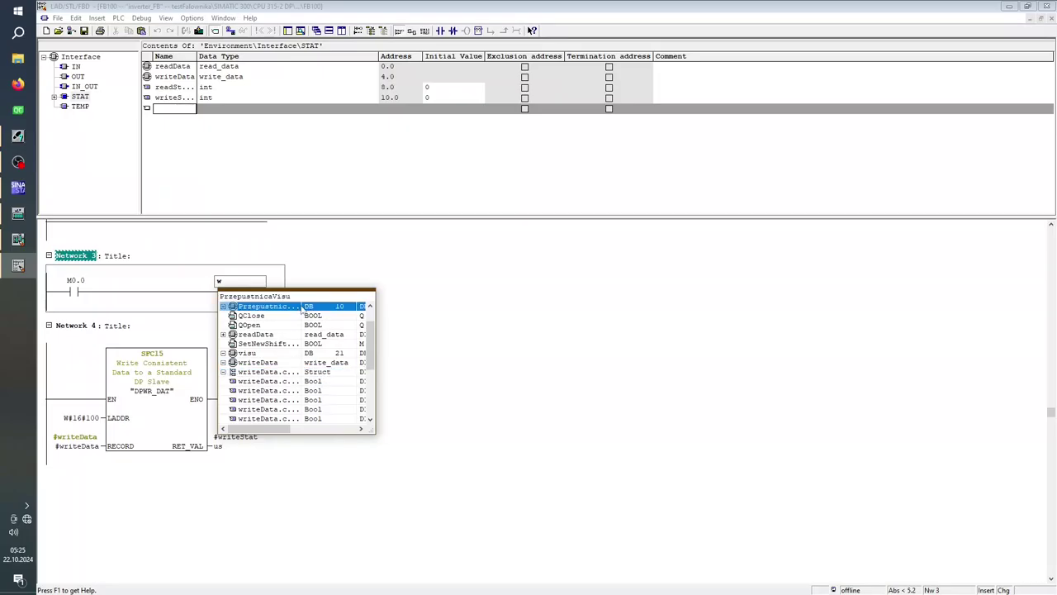
{"action": "left_click_drag", "start_coordinate": [303, 308], "coordinate": [621, 521]}
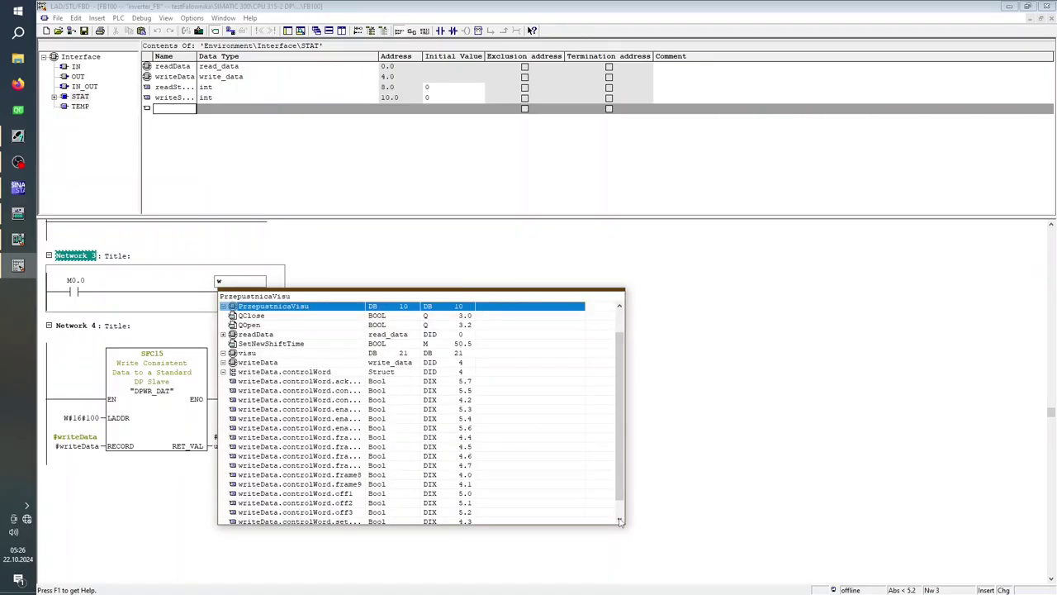
{"action": "left_click_drag", "start_coordinate": [366, 334], "coordinate": [437, 447]}
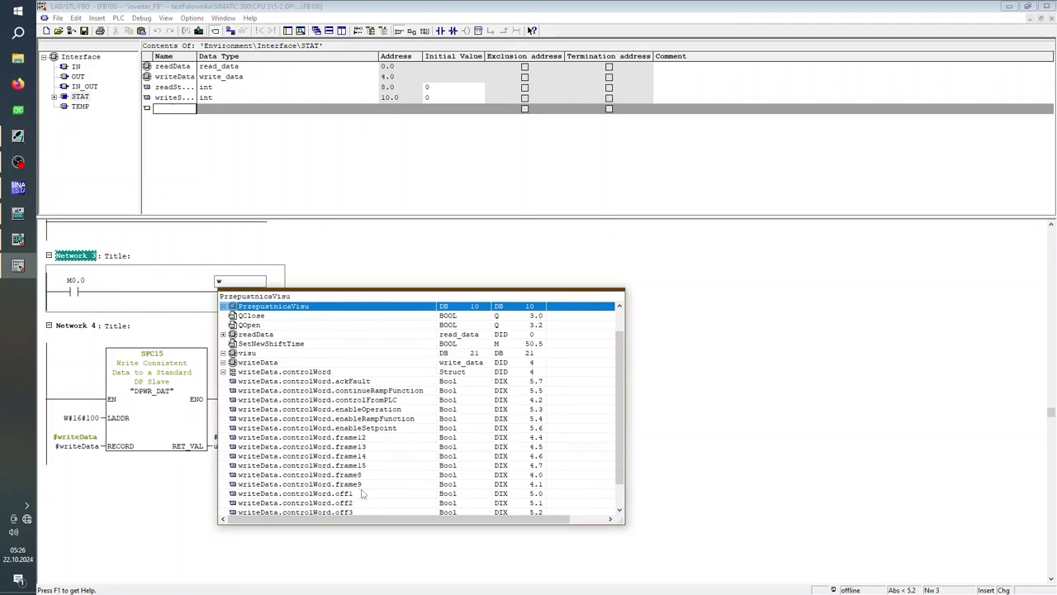
{"action": "scroll", "coordinate": [359, 479], "scroll_direction": "down", "scroll_amount": 1}
{"action": "double_click", "coordinate": [334, 466]}
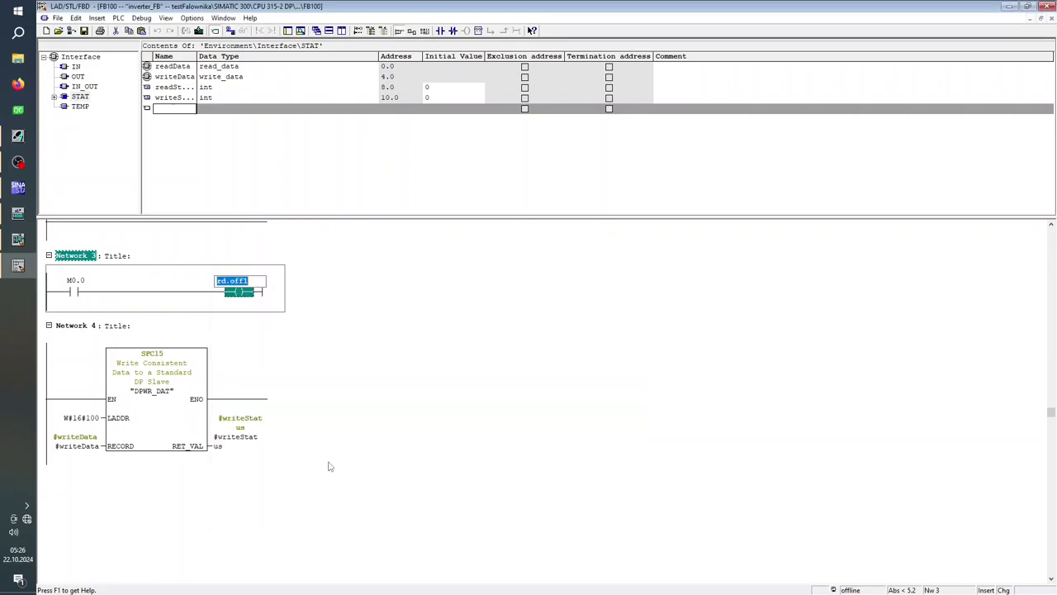
{"action": "left_click", "coordinate": [246, 310]}
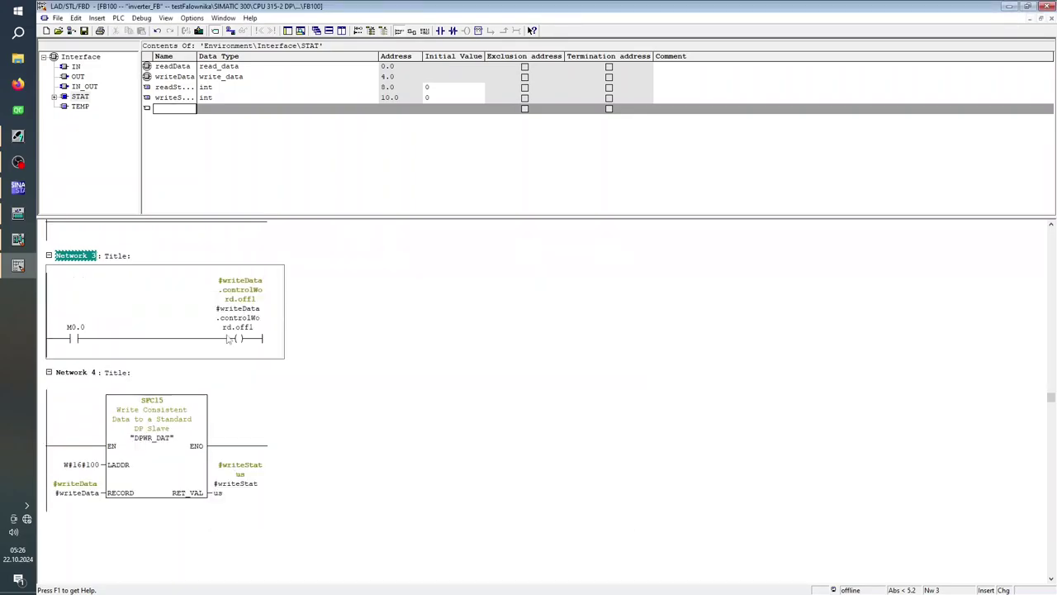
Step: Insert a MOVE block between the M0.0 contact and the off1 coil in Network 3
{"action": "left_click", "coordinate": [131, 338]}
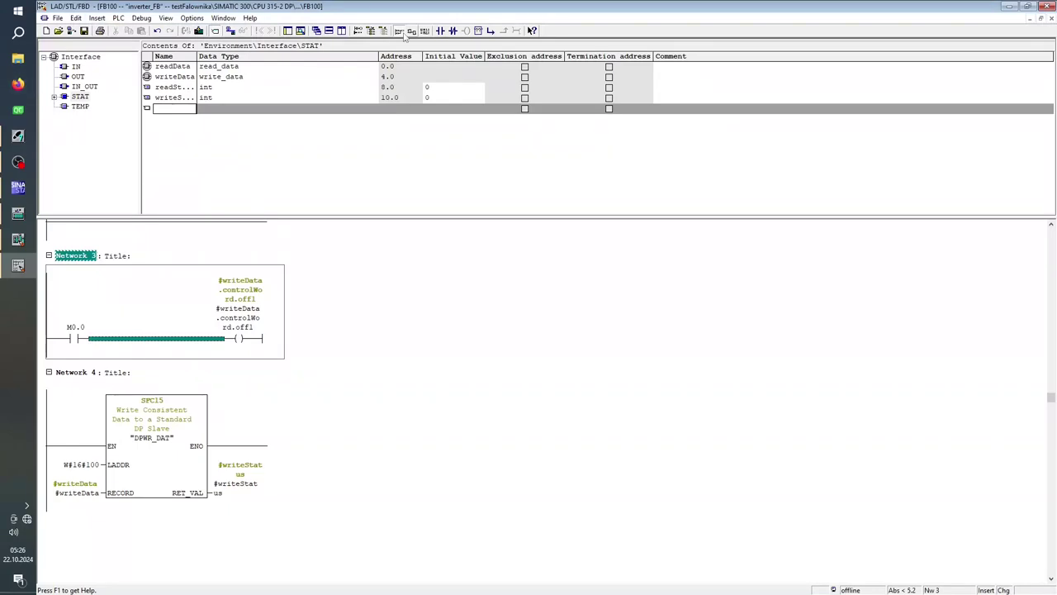
{"action": "left_click", "coordinate": [288, 31]}
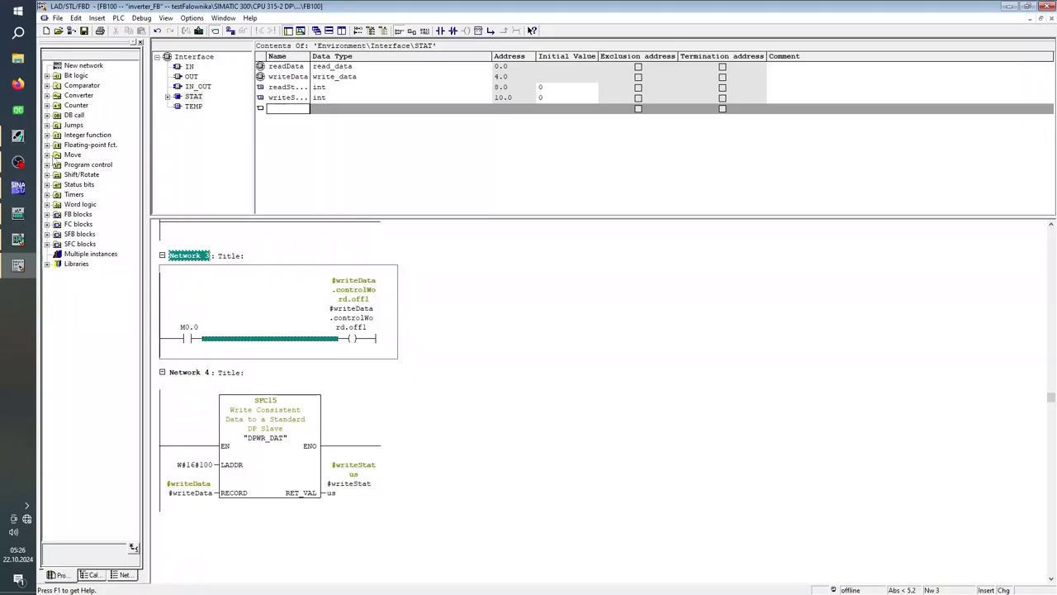
{"action": "left_click", "coordinate": [47, 155]}
{"action": "left_click_drag", "start_coordinate": [79, 165], "coordinate": [259, 346]}
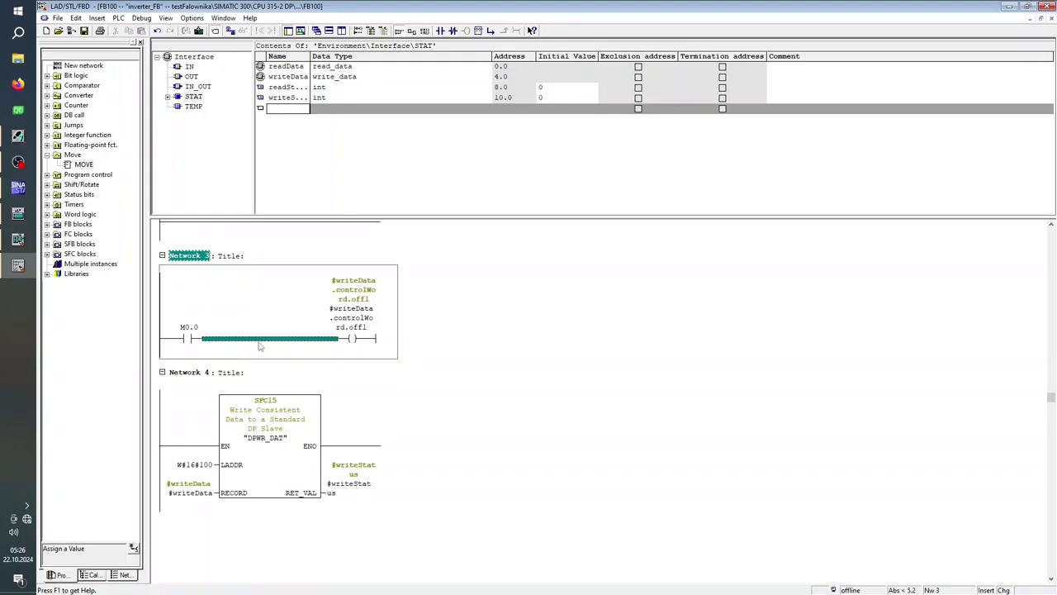
{"action": "left_click_drag", "start_coordinate": [71, 166], "coordinate": [242, 345]}
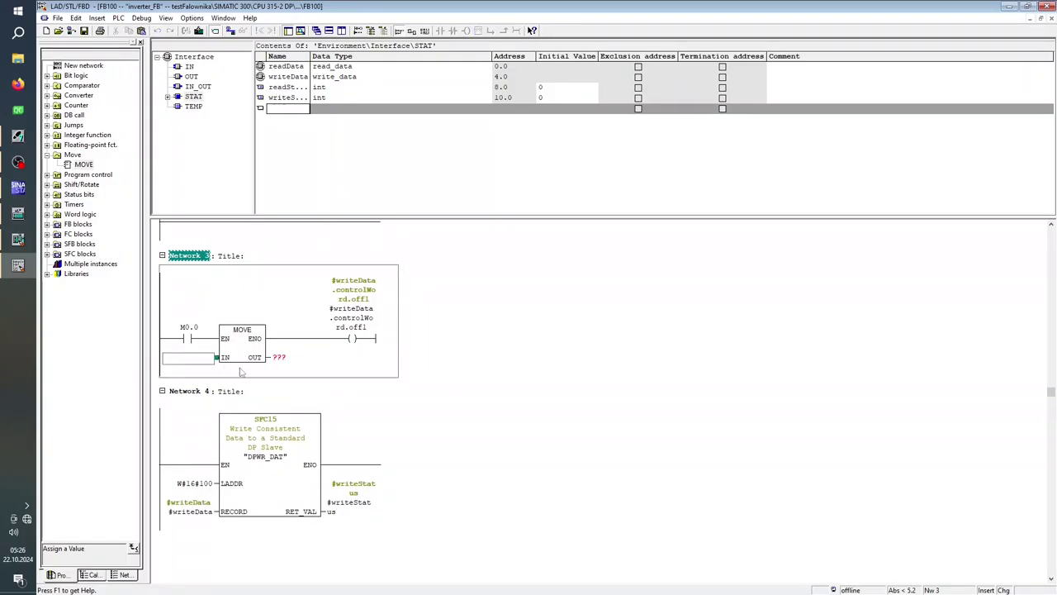
Step: Assign MW200 to the MOVE block's IN and #writeData.mainSetpoint to its OUT
{"action": "type", "text": "mw"}
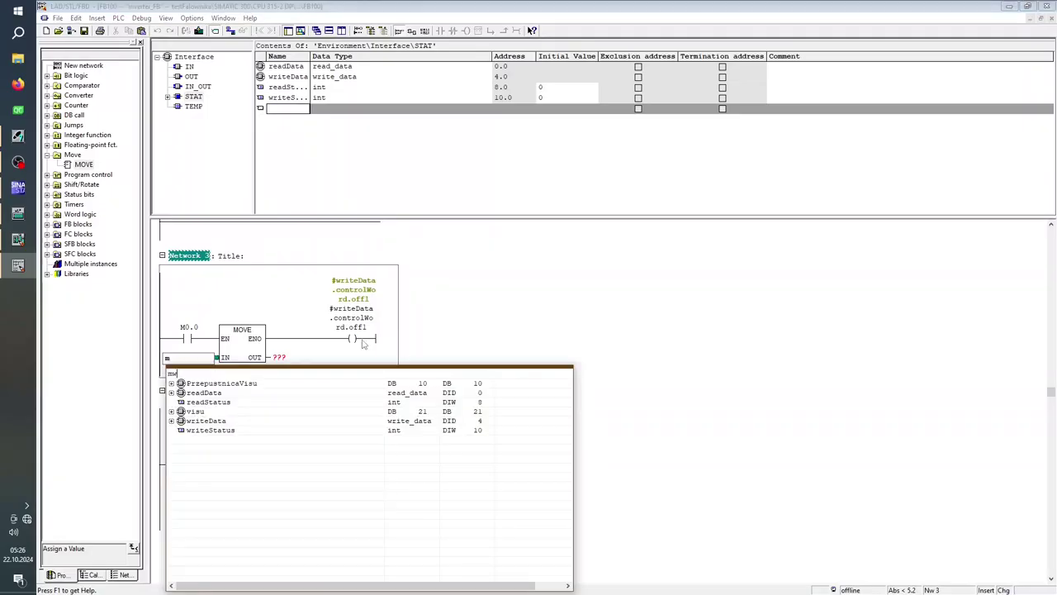
{"action": "type", "text": "200"}
{"action": "key", "text": "Return"}
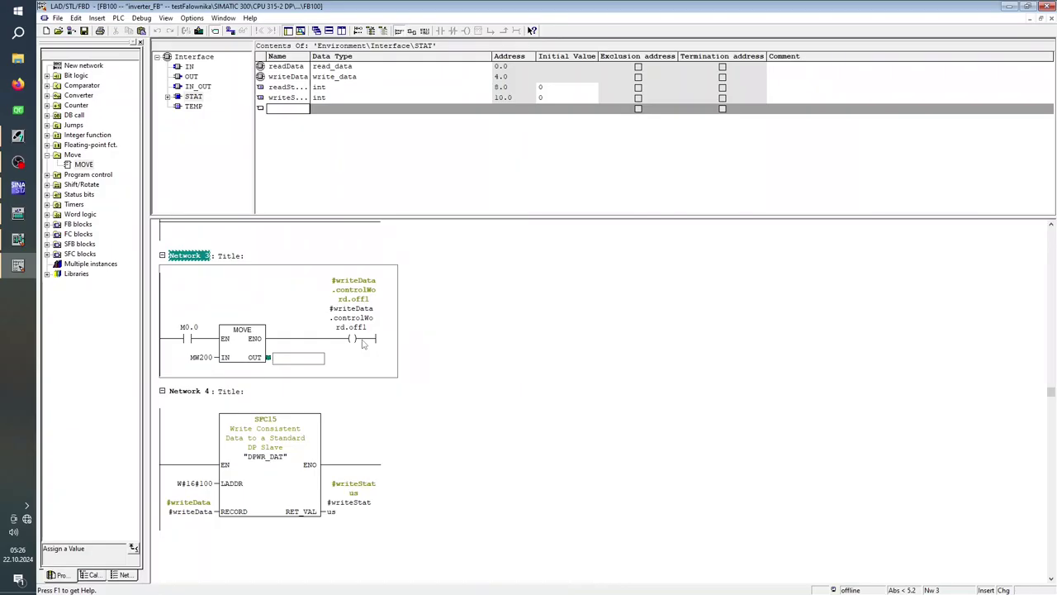
{"action": "type", "text": "w"}
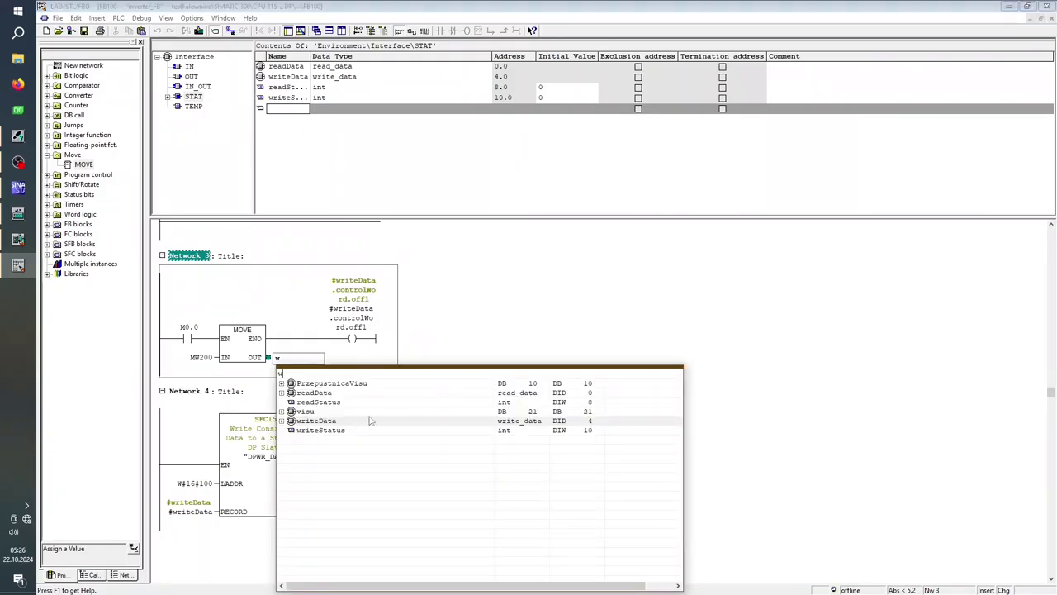
{"action": "left_click", "coordinate": [282, 420]}
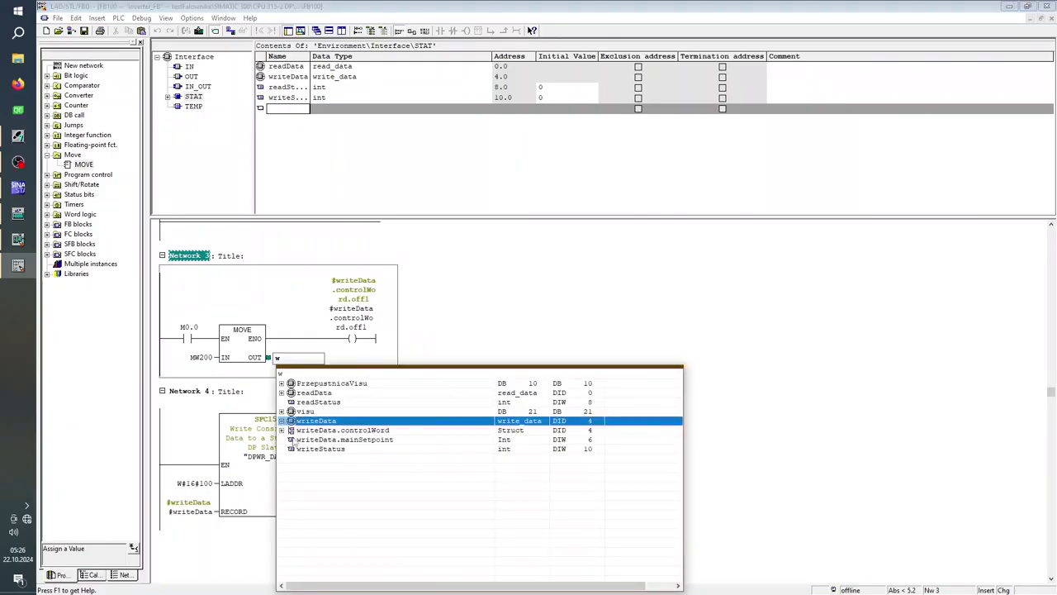
{"action": "double_click", "coordinate": [307, 441]}
{"action": "left_click", "coordinate": [391, 381]}
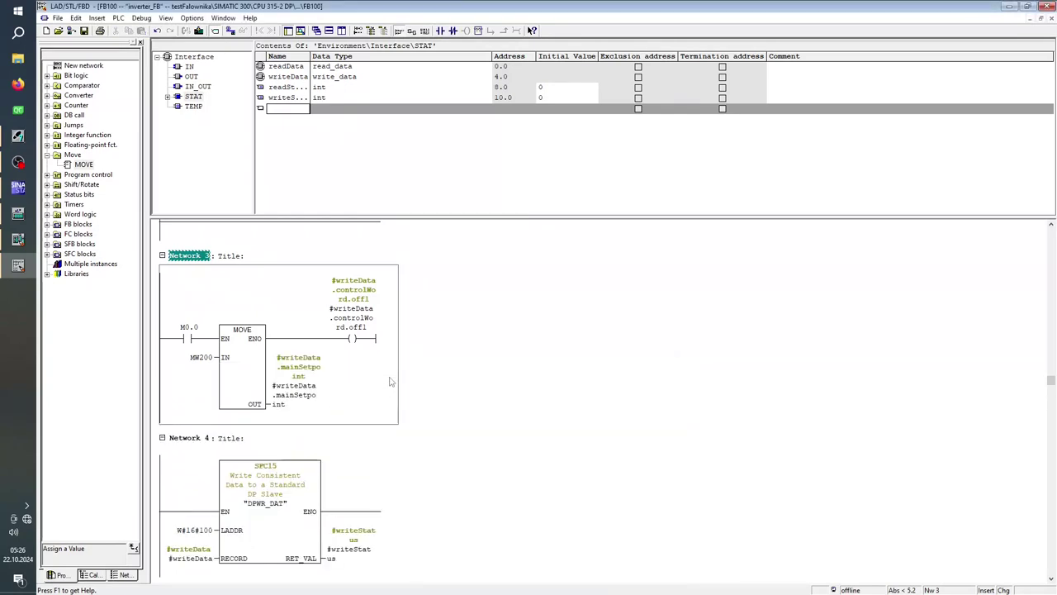
Step: Save FB100, download it to the PLC, and switch on online monitoring of Networks 3 and 4
{"action": "left_click", "coordinate": [84, 30]}
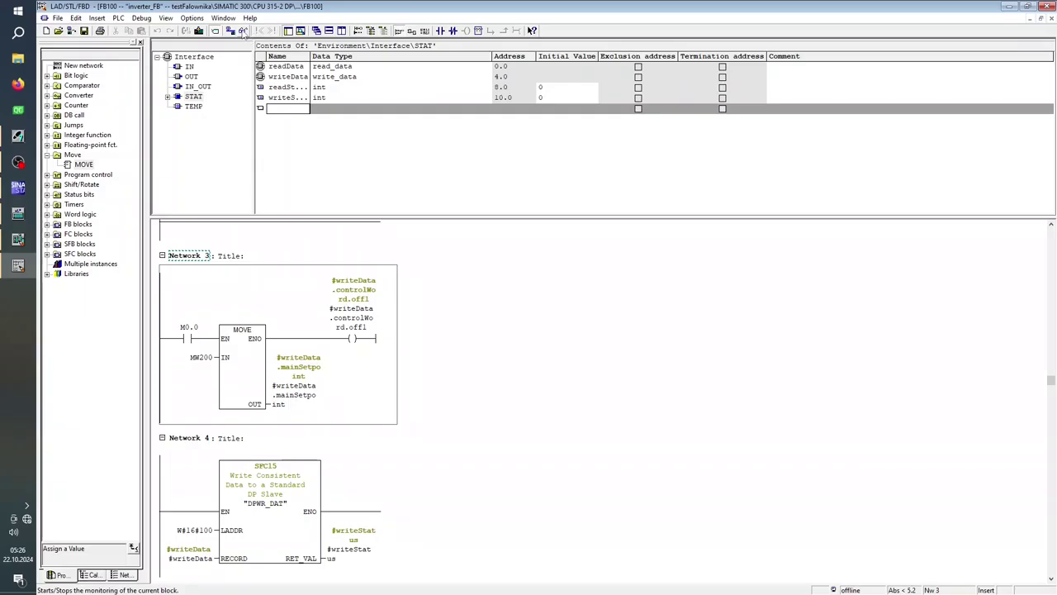
{"action": "key", "text": "ctrl+l"}
{"action": "left_click", "coordinate": [461, 330]}
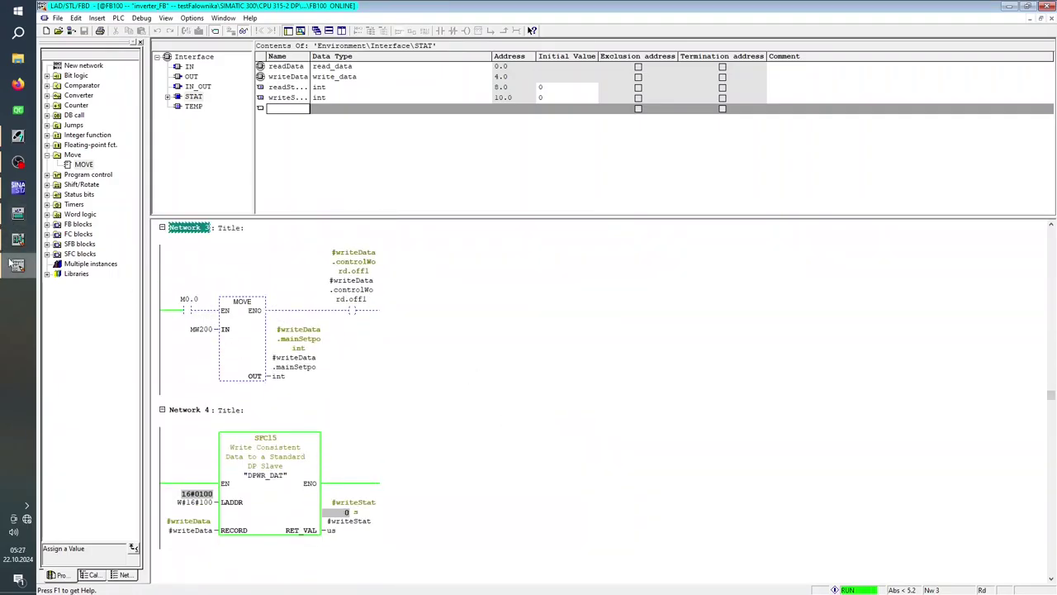
Step: Place the STARTER and LAD/STL/FBD windows side by side and modify the M0.0 contact in Network 3 to 1
{"action": "left_click", "coordinate": [18, 188]}
{"action": "left_click_drag", "start_coordinate": [332, 10], "coordinate": [599, 62]}
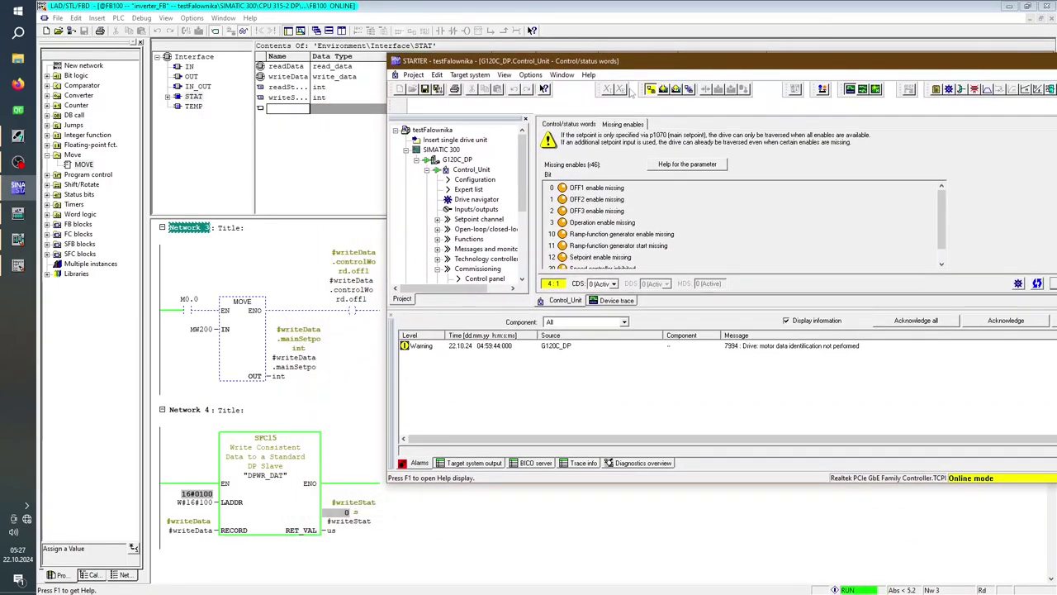
{"action": "left_click_drag", "start_coordinate": [421, 7], "coordinate": [287, 161]}
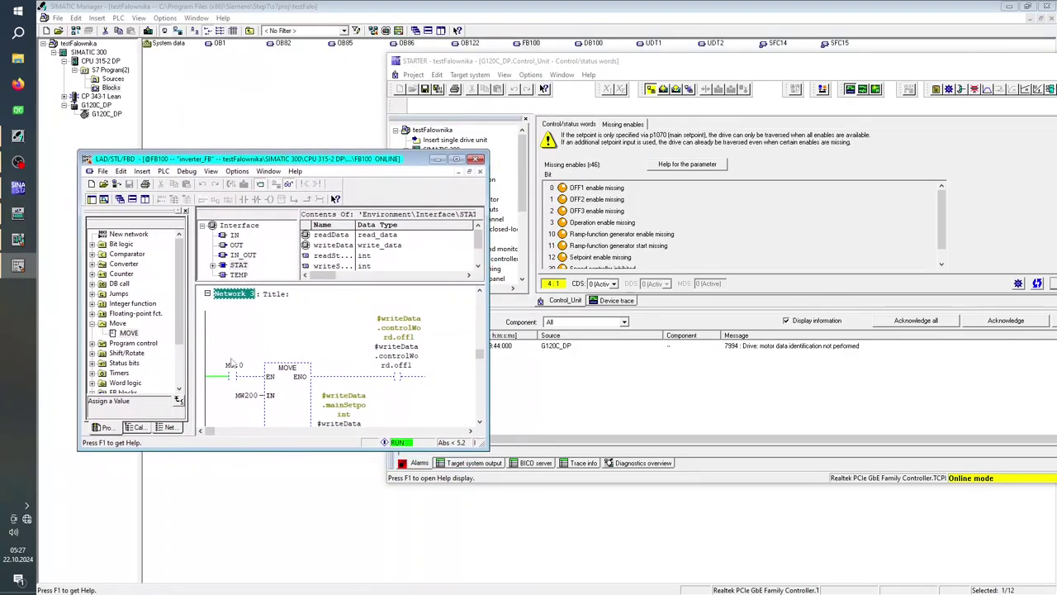
{"action": "right_click", "coordinate": [231, 378]}
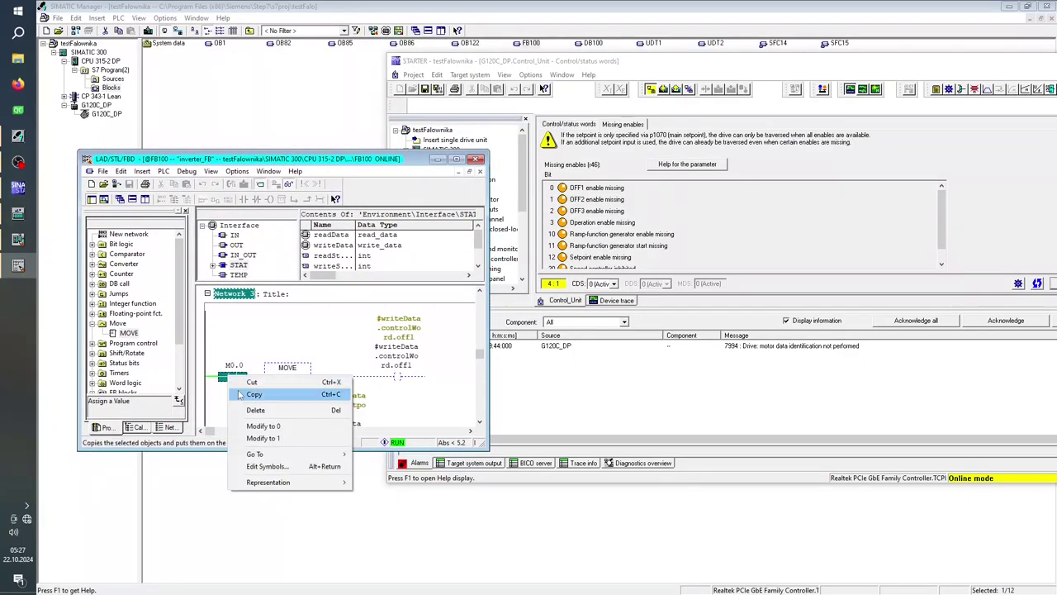
{"action": "left_click", "coordinate": [254, 438]}
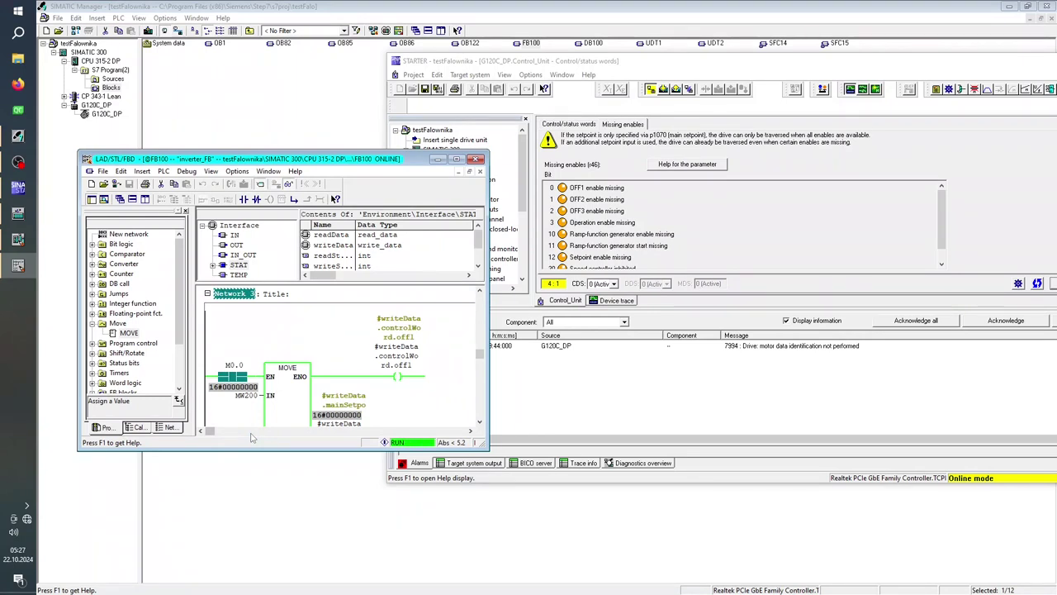
Step: Switch to STARTER and check the drive's control/status words and missing enables
{"action": "left_click", "coordinate": [620, 213]}
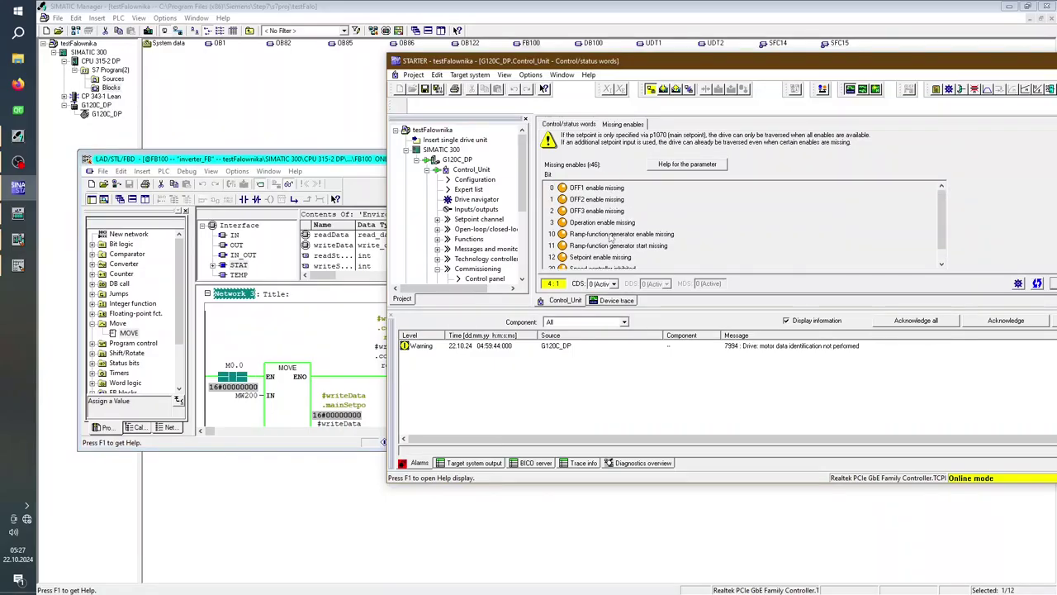
{"action": "left_click", "coordinate": [578, 124]}
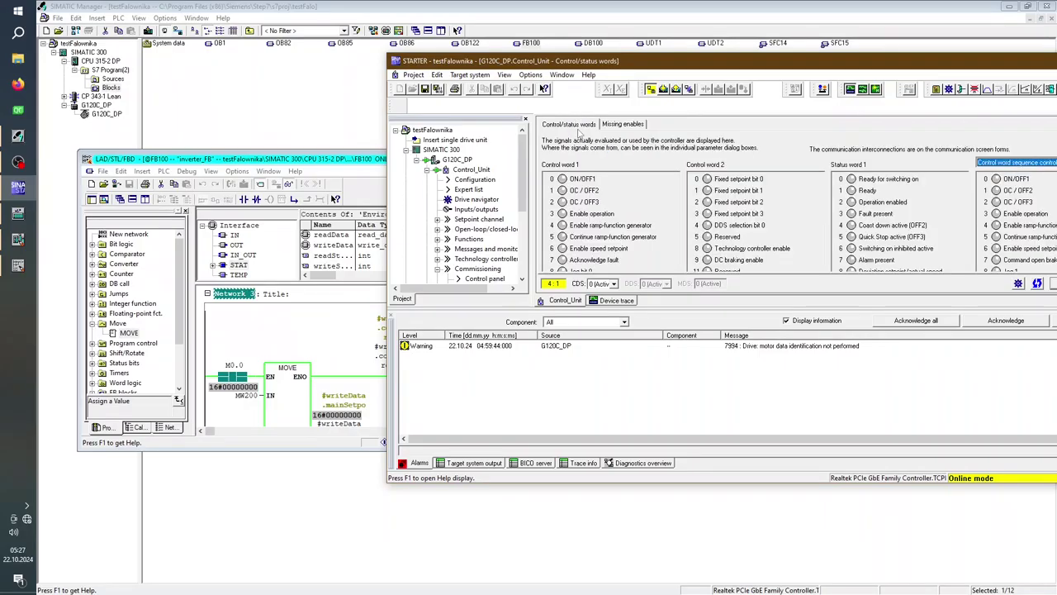
{"action": "left_click", "coordinate": [609, 126]}
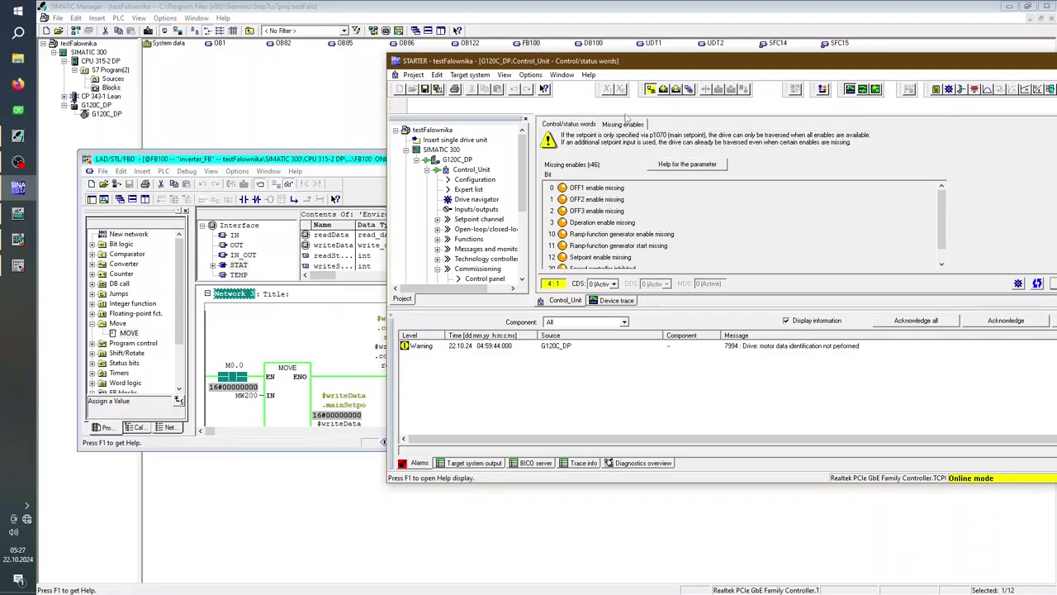
Step: Return to the LAD editor and modify the M0.0 contact in Network 3 to 0
{"action": "left_click", "coordinate": [235, 364]}
{"action": "right_click", "coordinate": [244, 373]}
{"action": "left_click", "coordinate": [235, 363]}
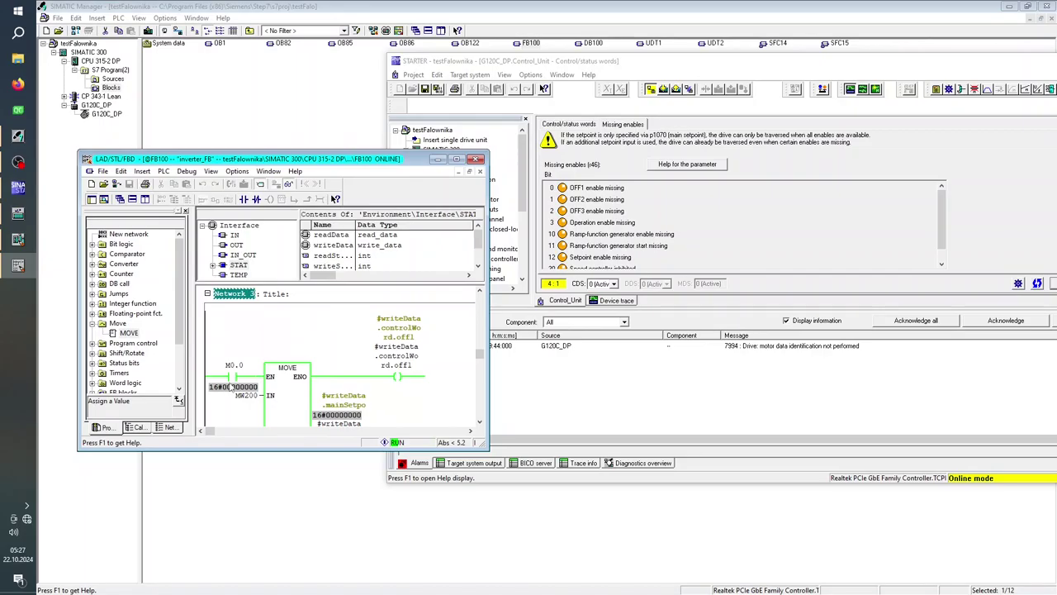
{"action": "right_click", "coordinate": [238, 377]}
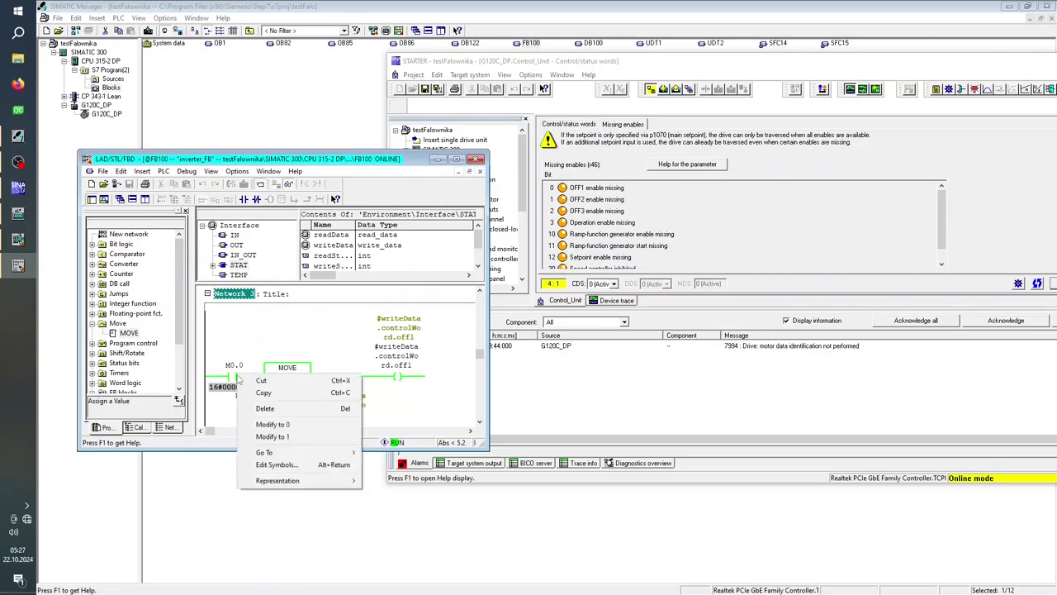
{"action": "left_click", "coordinate": [274, 423]}
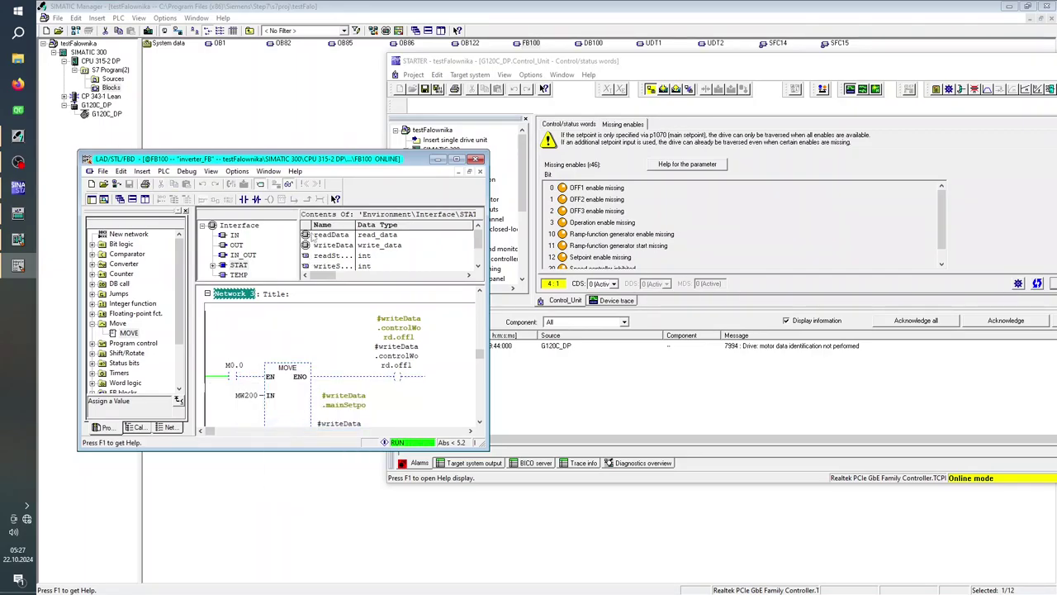
Step: Maximize the FB100 editor, switch off online monitoring, and change the block's programming language view to STL
{"action": "left_click_drag", "start_coordinate": [315, 162], "coordinate": [292, 1]}
{"action": "left_click", "coordinate": [243, 31]}
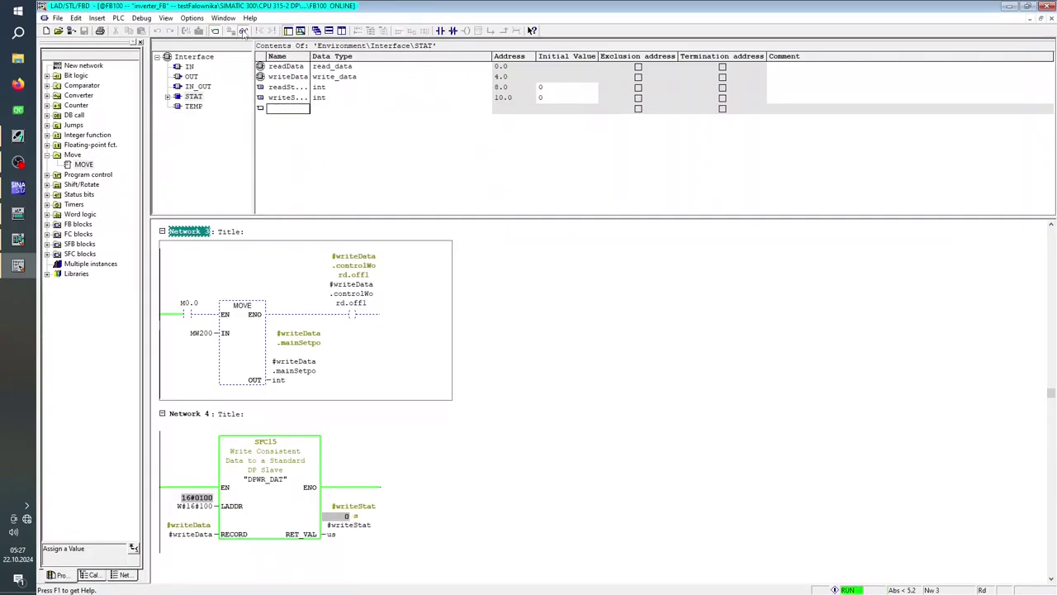
{"action": "scroll", "coordinate": [251, 380], "scroll_direction": "down", "scroll_amount": 3}
{"action": "scroll", "coordinate": [251, 380], "scroll_direction": "up", "scroll_amount": 4}
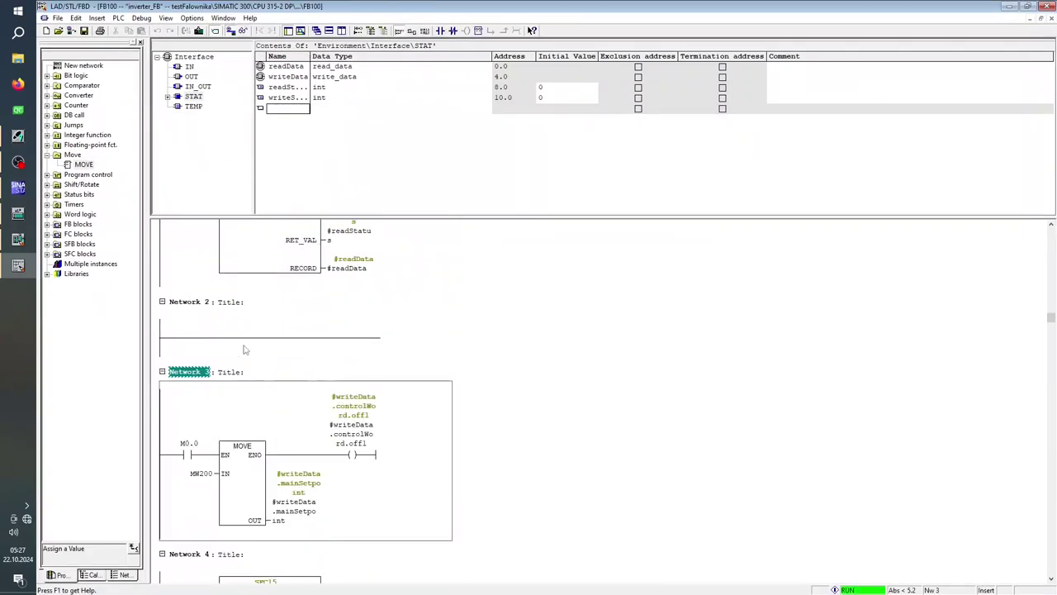
{"action": "scroll", "coordinate": [234, 378], "scroll_direction": "down", "scroll_amount": 5}
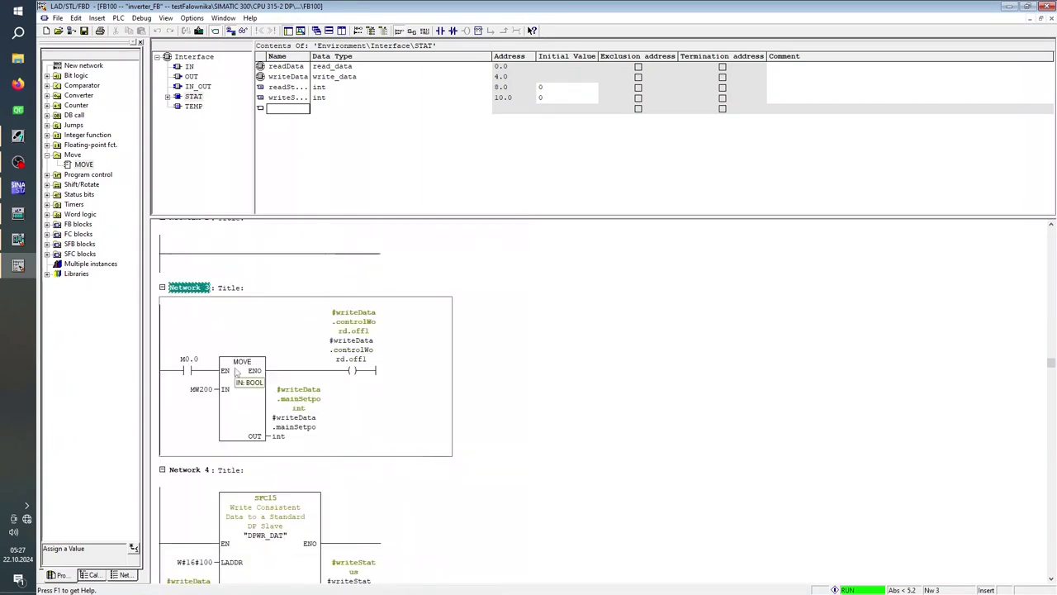
{"action": "scroll", "coordinate": [234, 378], "scroll_direction": "up", "scroll_amount": 2}
{"action": "left_click", "coordinate": [173, 17]}
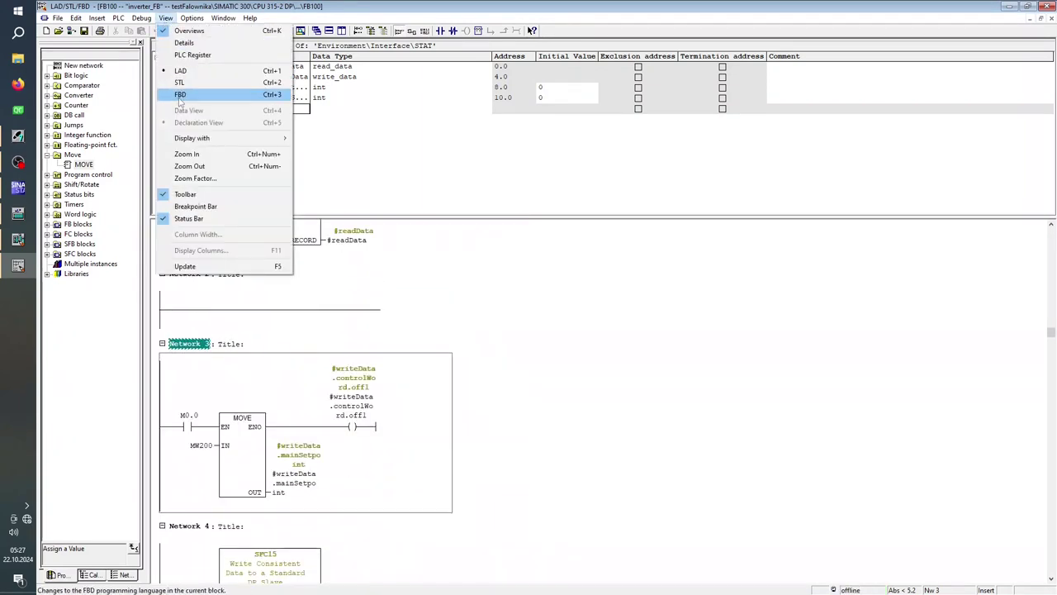
{"action": "left_click", "coordinate": [188, 84]}
Step: Enter SET in Network 2, followed by an assignment to #writeData.controlWord.off1 copied from Network 3
{"action": "left_click", "coordinate": [215, 347]}
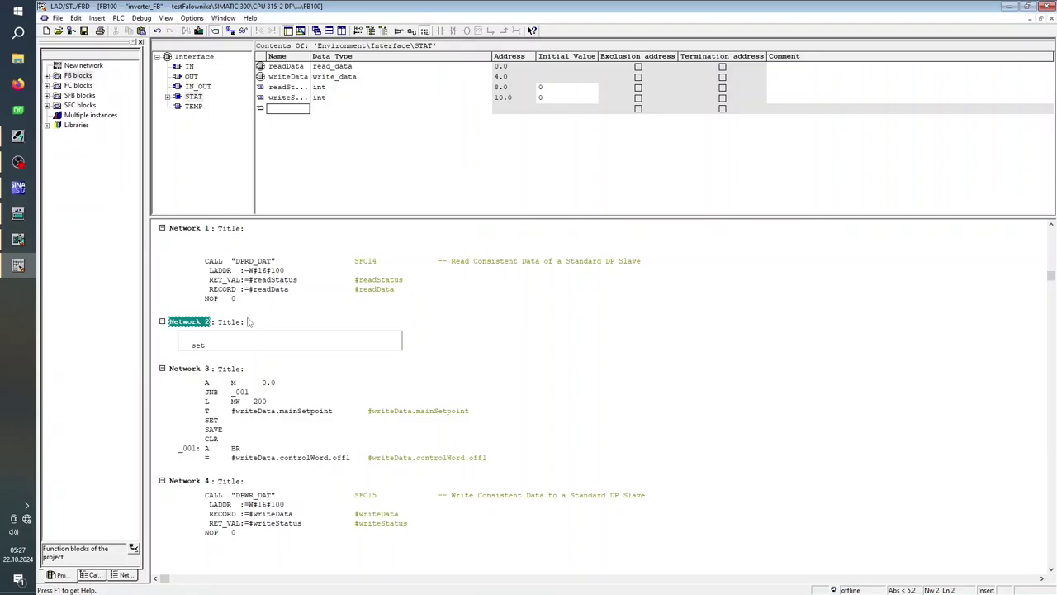
{"action": "type", "text": "set"}
{"action": "key", "text": "Return"}
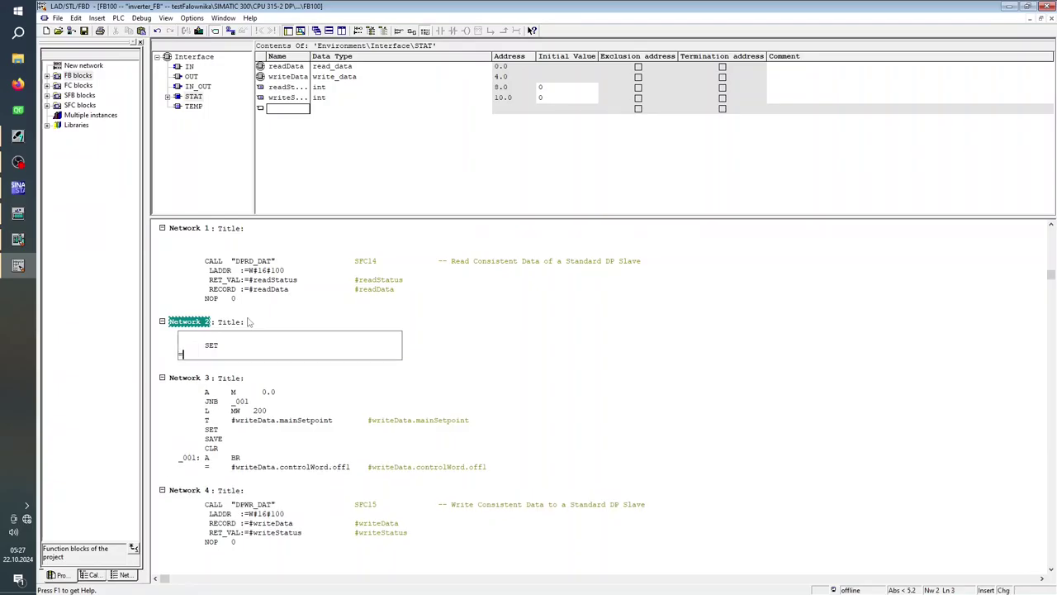
{"action": "left_click", "coordinate": [332, 421]}
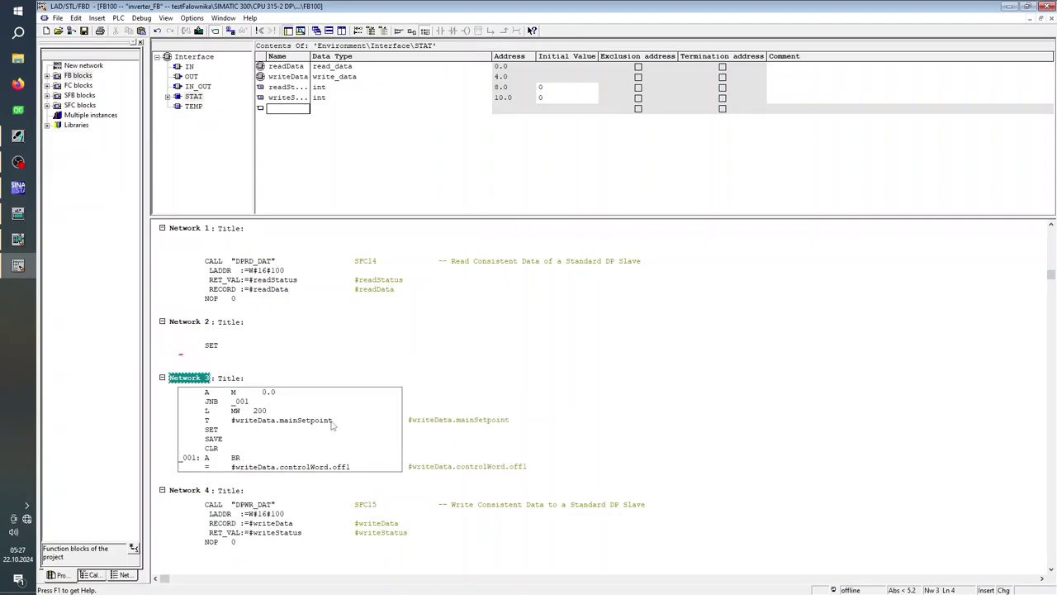
{"action": "left_click_drag", "start_coordinate": [354, 467], "coordinate": [231, 467]}
{"action": "key", "text": "ctrl+c"}
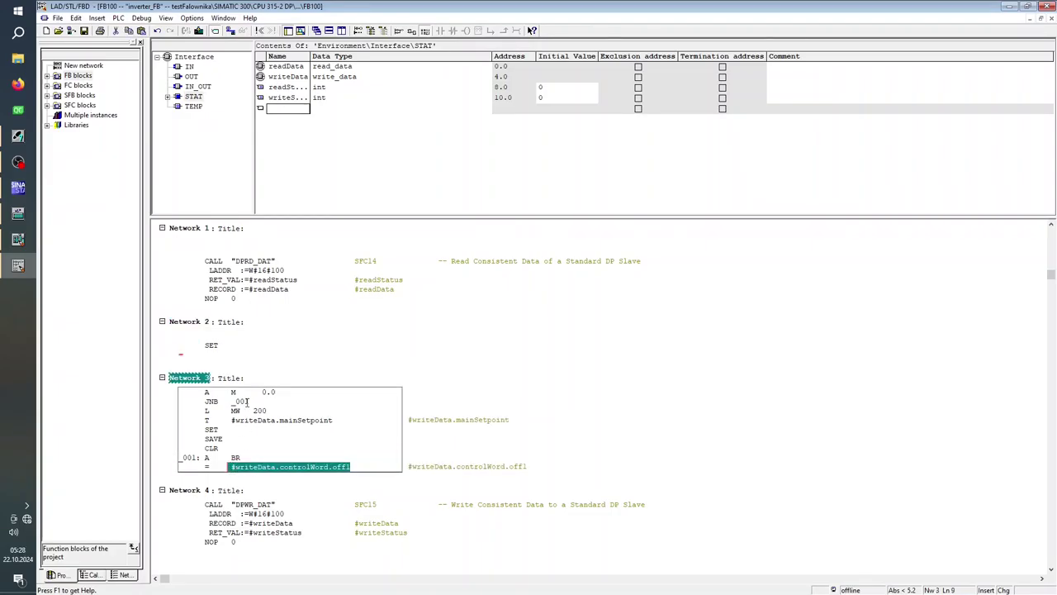
{"action": "left_click", "coordinate": [206, 353]}
{"action": "type", "text": "="}
{"action": "key", "text": "Tab"}
{"action": "key", "text": "ctrl+v"}
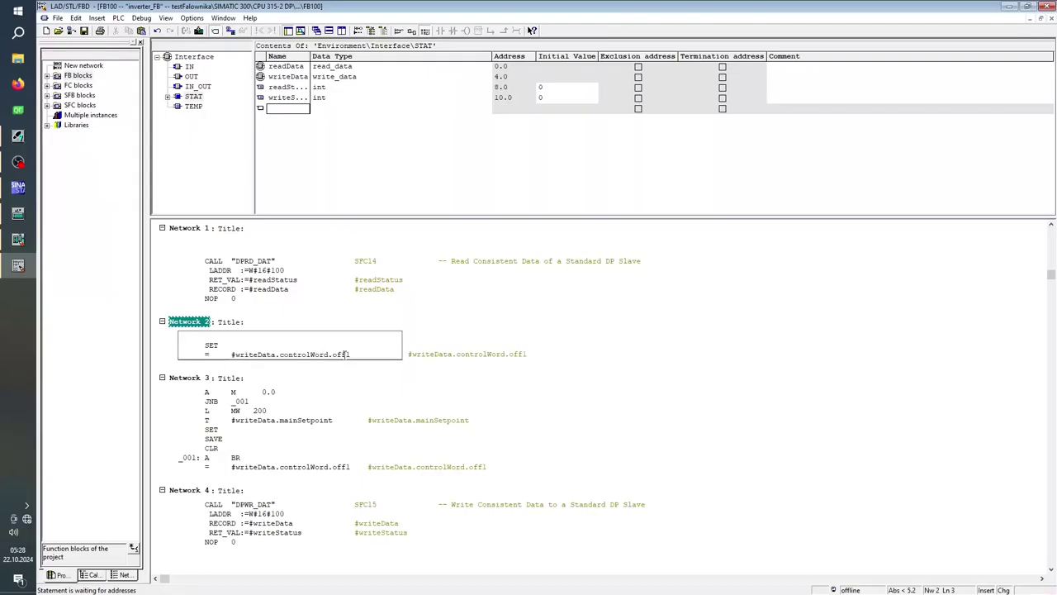
Step: Change the assignment operand in Network 2 to #writeData.controlWord.controlFromPLC
{"action": "key", "text": "BackSpace"}
{"action": "key", "text": "BackSpace"}
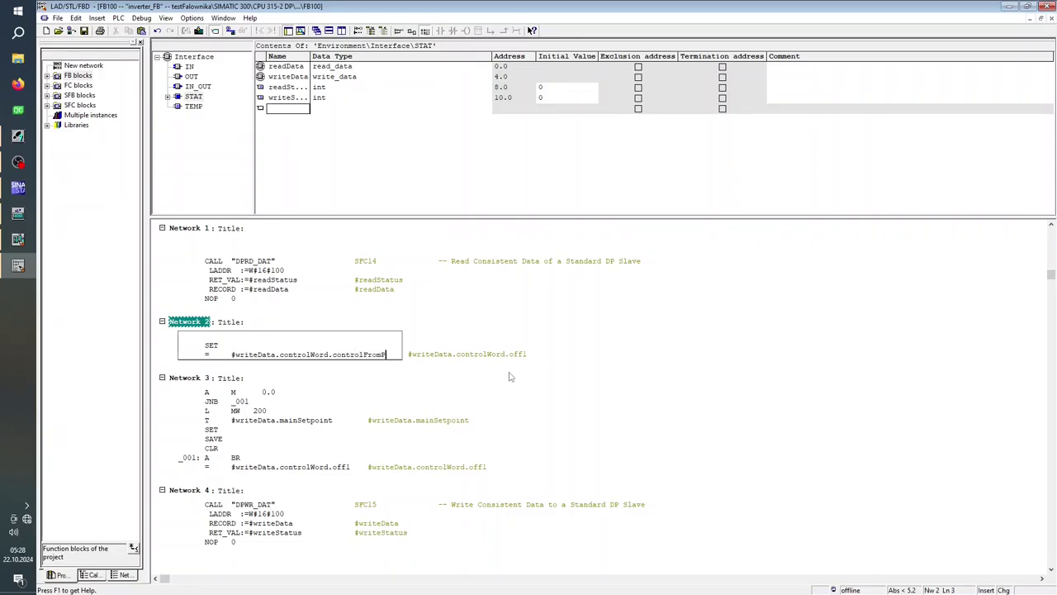
{"action": "type", "text": "c"}
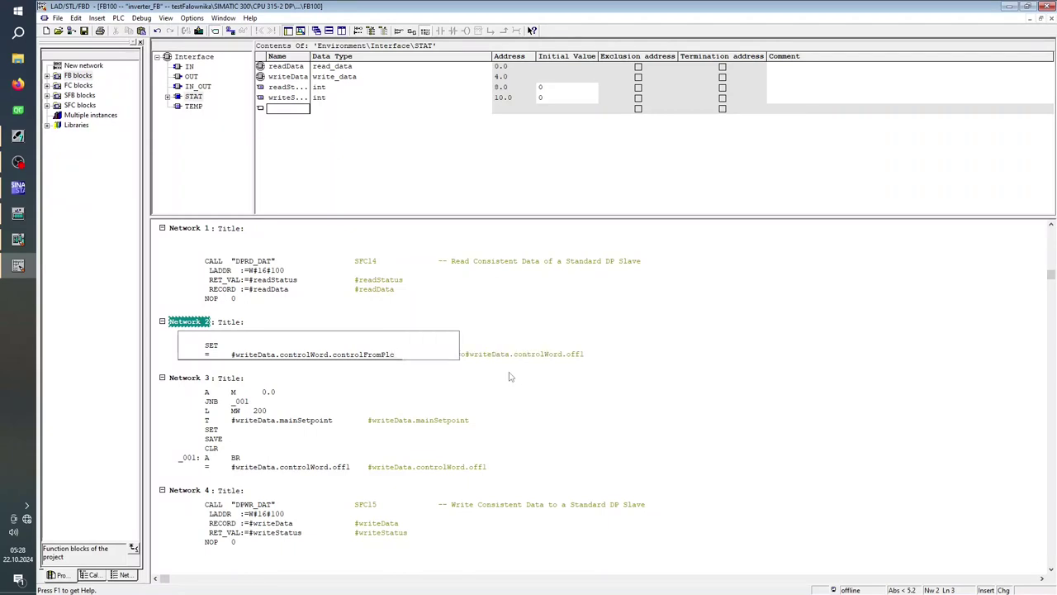
{"action": "key", "text": "Return"}
Step: Save FB100, download it over the existing block in the PLC, and switch on online monitoring
{"action": "left_click", "coordinate": [83, 31]}
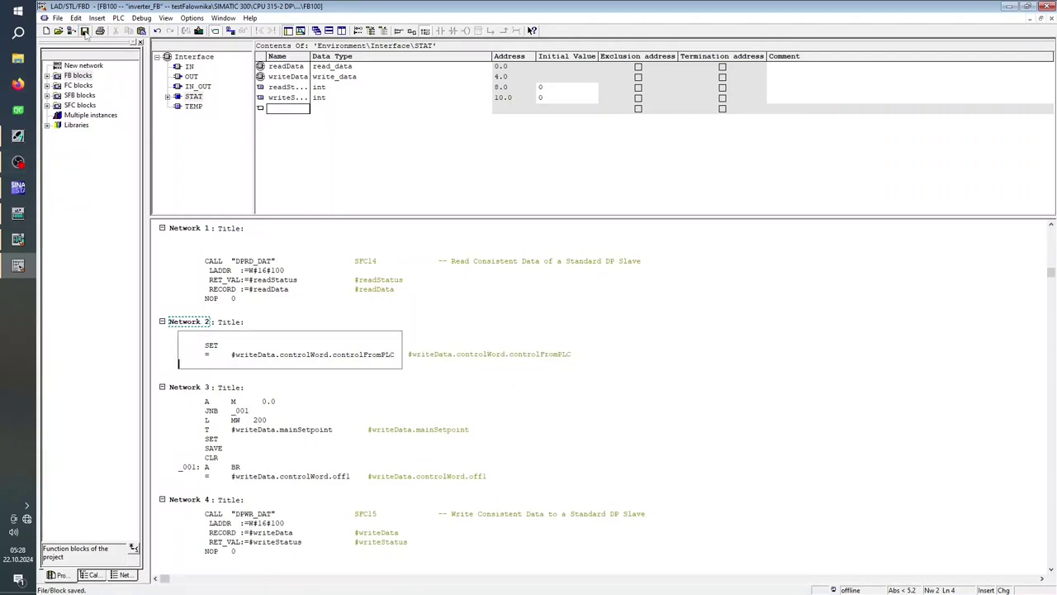
{"action": "left_click", "coordinate": [198, 31]}
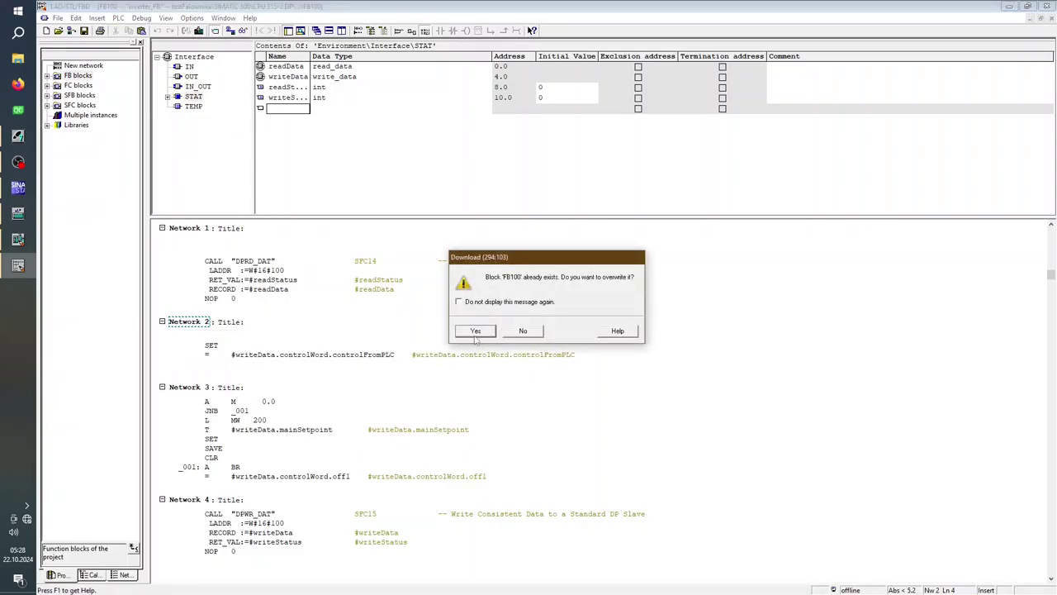
{"action": "left_click", "coordinate": [476, 331]}
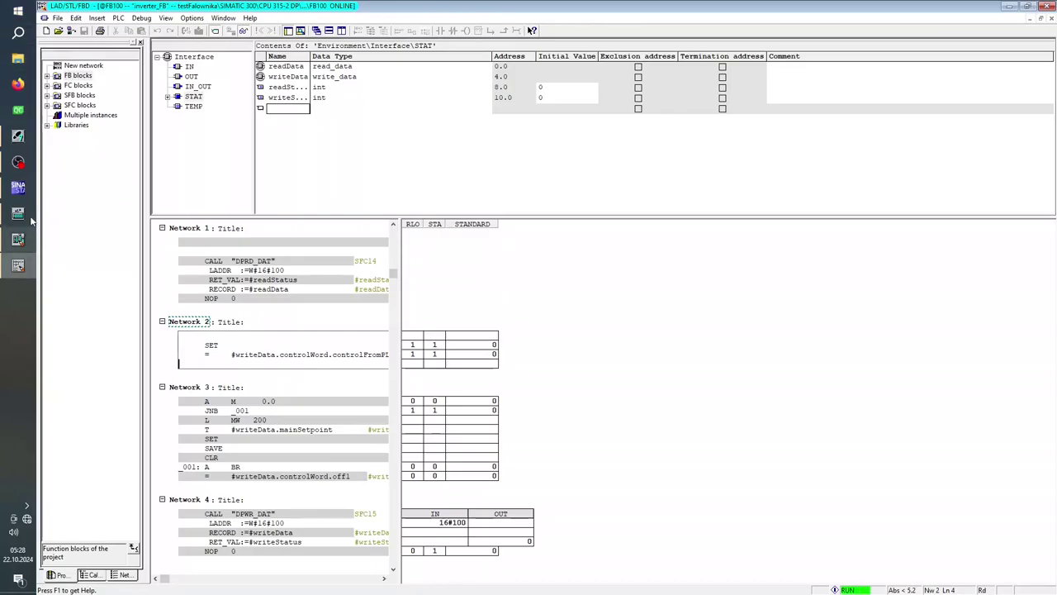
Step: Bring up STARTER, switch to the variable table, add address M0.0 and modify it to 1
{"action": "left_click", "coordinate": [18, 188]}
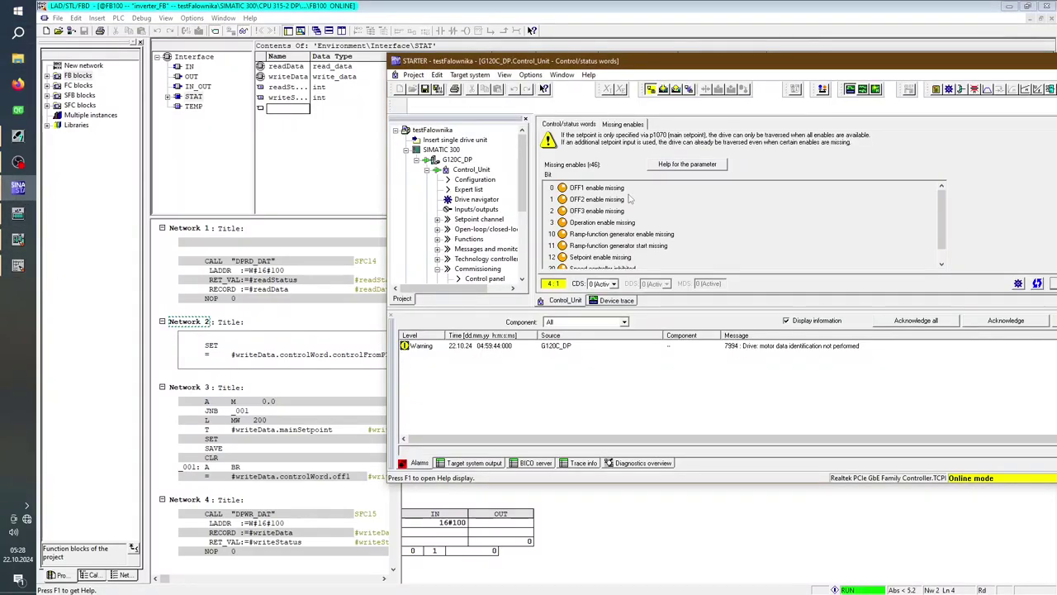
{"action": "left_click_drag", "start_coordinate": [588, 61], "coordinate": [360, 26]}
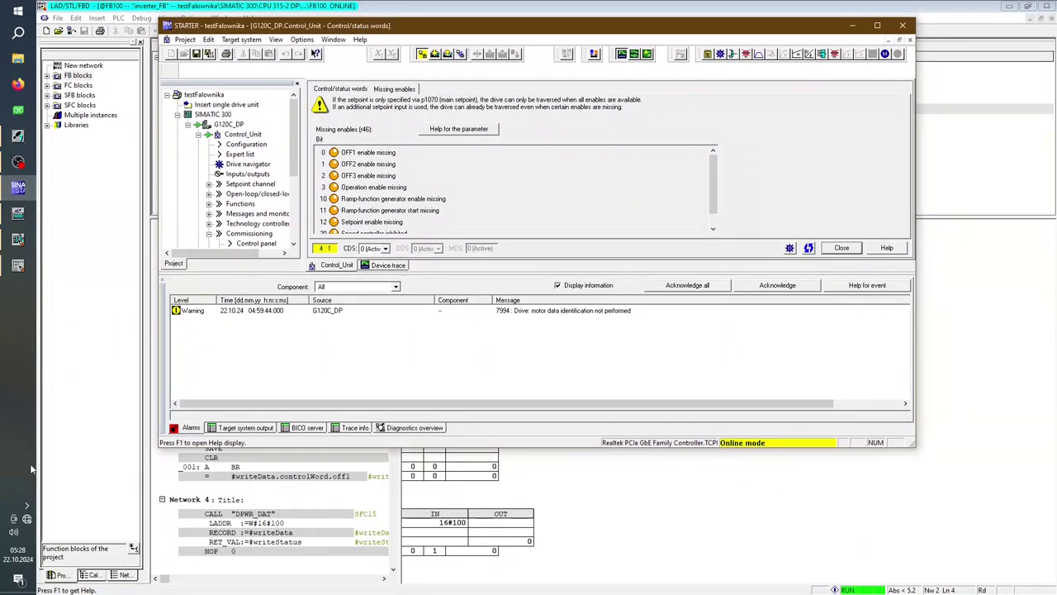
{"action": "left_click", "coordinate": [18, 213]}
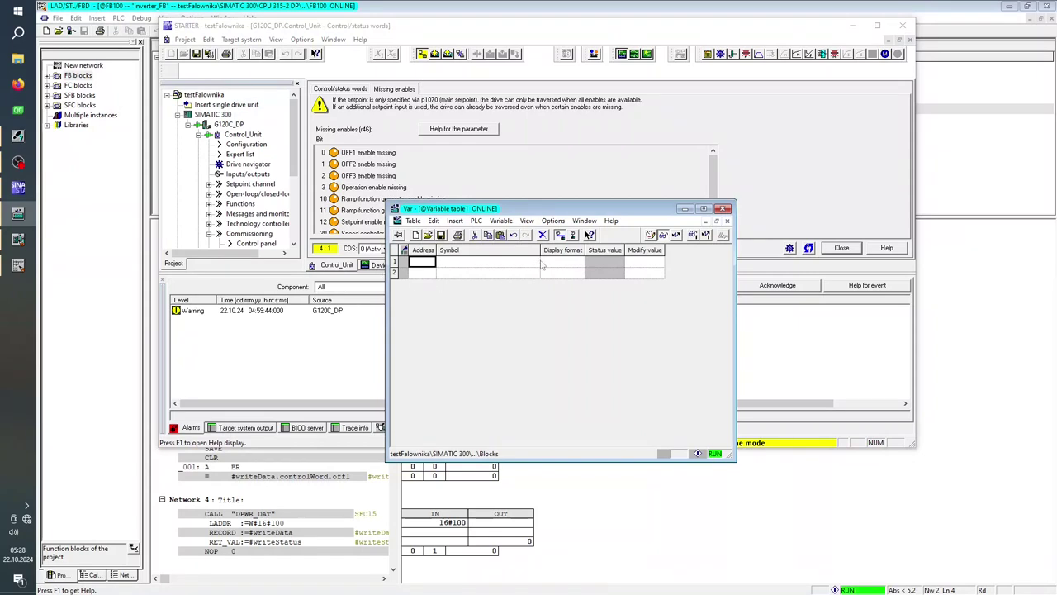
{"action": "type", "text": "m0.0"}
{"action": "key", "text": "Return"}
{"action": "right_click", "coordinate": [425, 263]}
{"action": "left_click", "coordinate": [452, 327]}
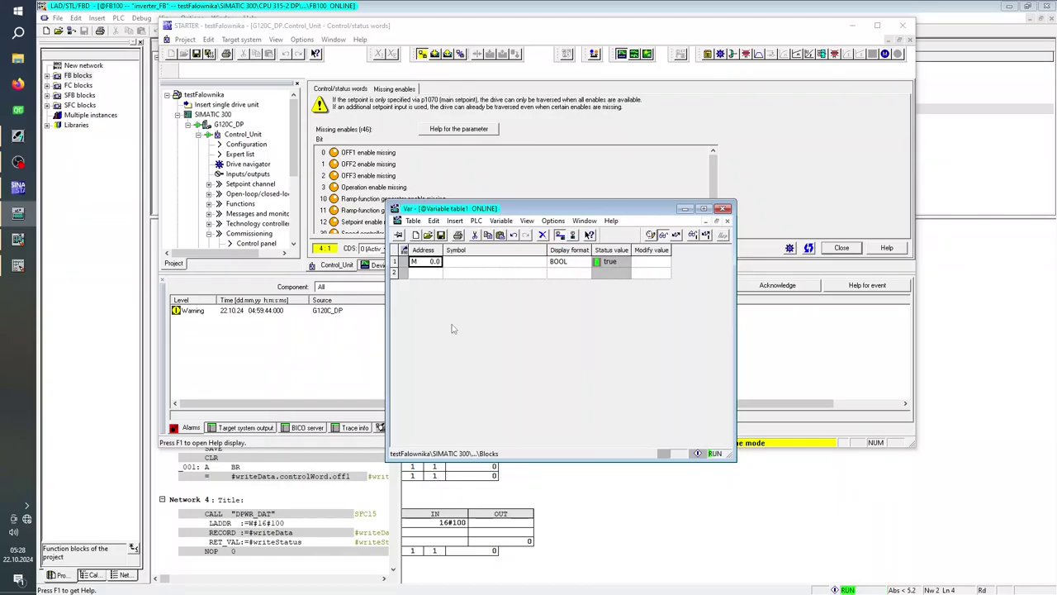
Step: Check the control/status words in STARTER and the process data words received over PROFIBUS
{"action": "left_click", "coordinate": [442, 155]}
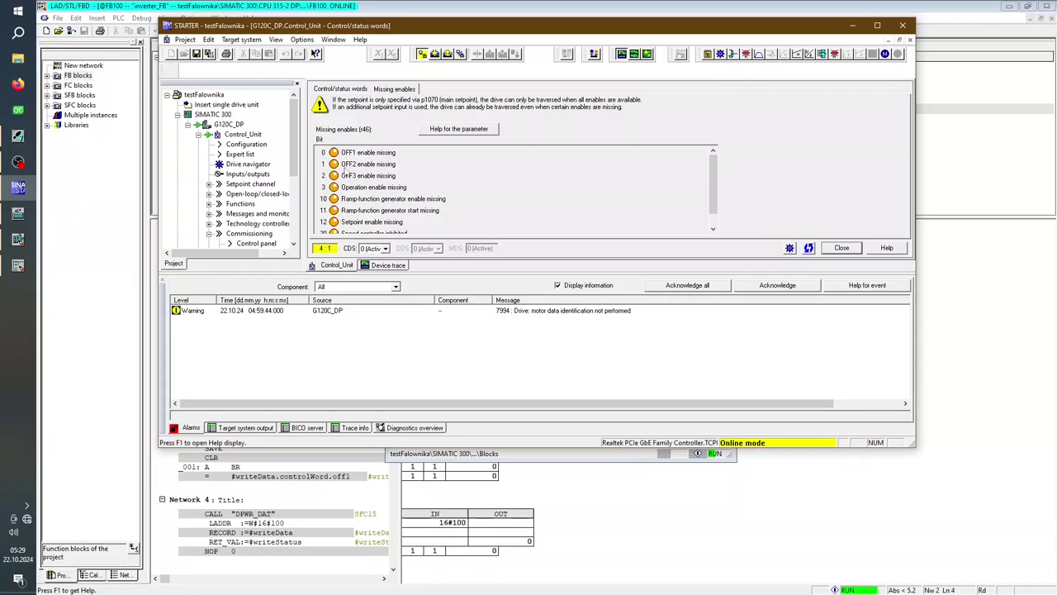
{"action": "left_click", "coordinate": [345, 89]}
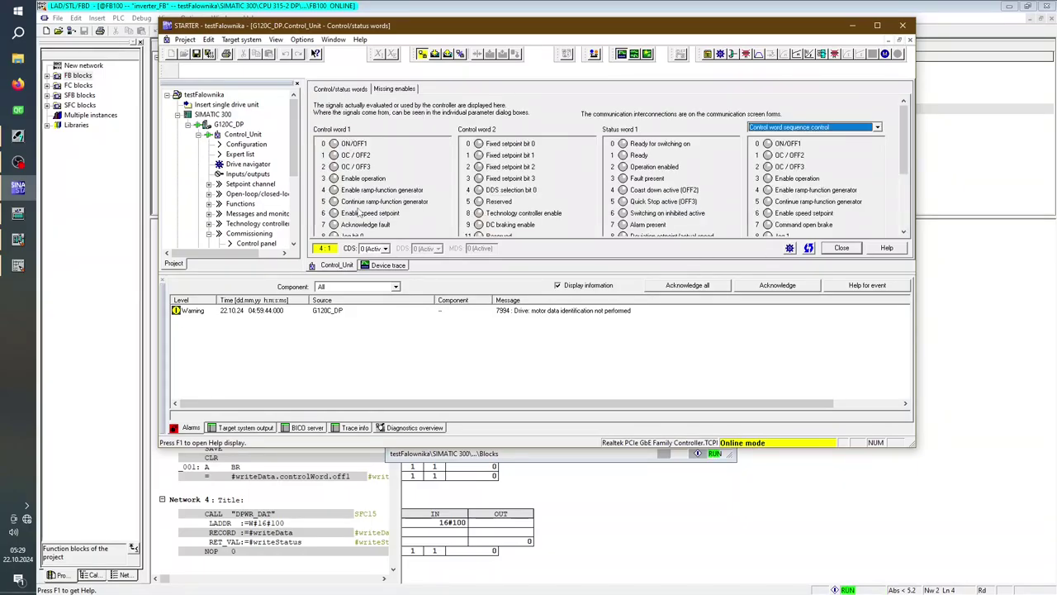
{"action": "scroll", "coordinate": [273, 186], "scroll_direction": "down", "scroll_amount": 1}
{"action": "scroll", "coordinate": [258, 188], "scroll_direction": "down", "scroll_amount": 3}
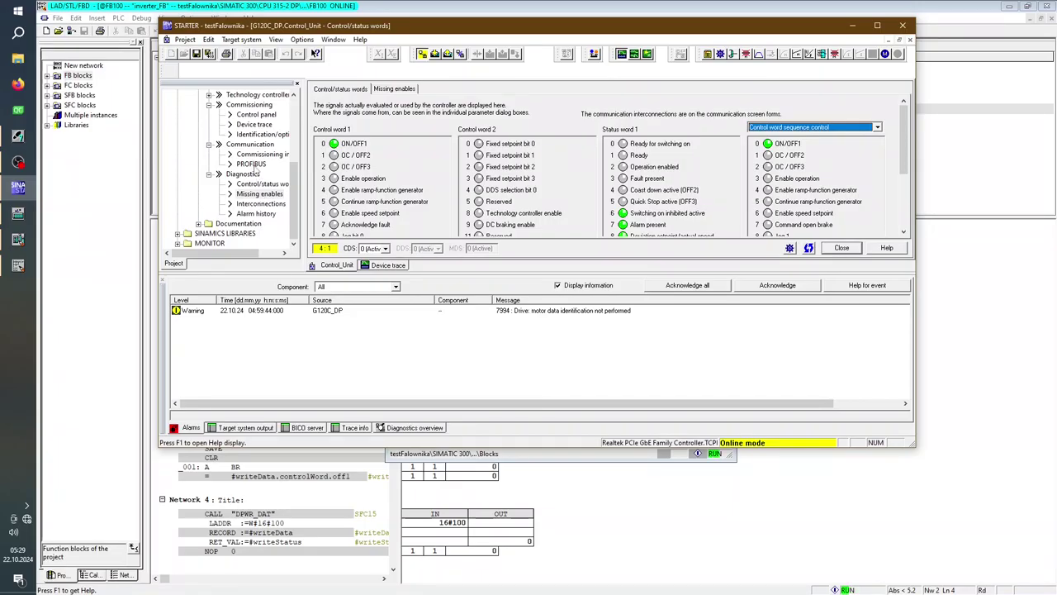
{"action": "left_click", "coordinate": [251, 165]}
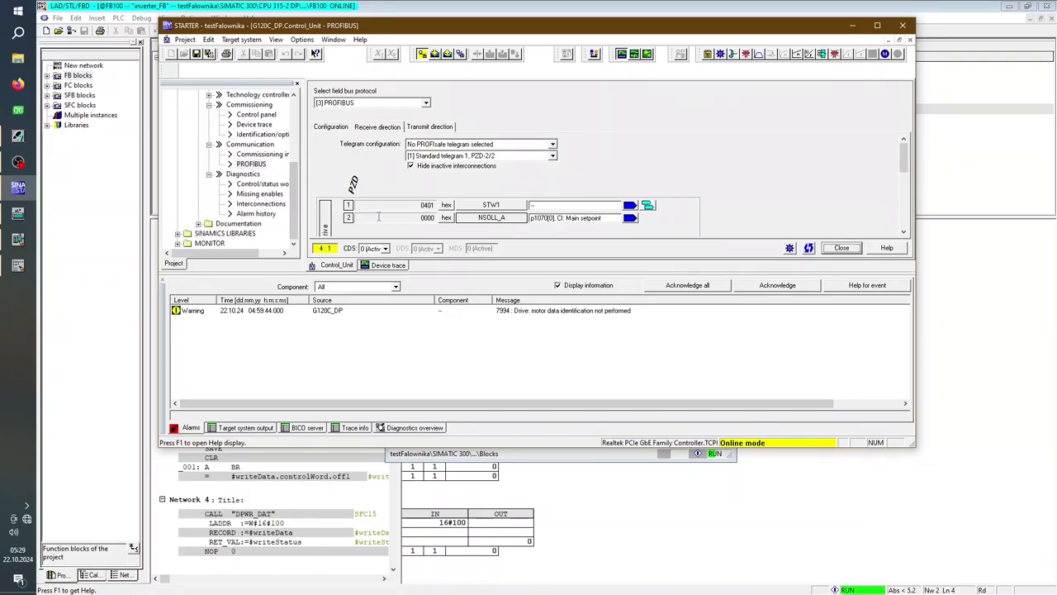
Step: Review the missing enables and show all control and status word bits in an enlarged view
{"action": "double_click", "coordinate": [258, 194]}
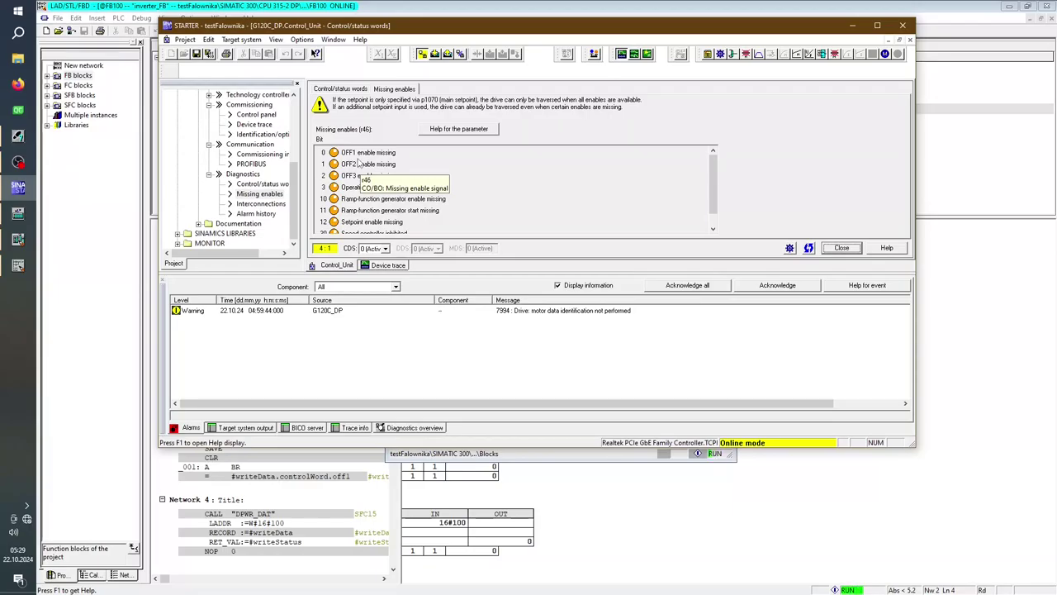
{"action": "left_click", "coordinate": [346, 90]}
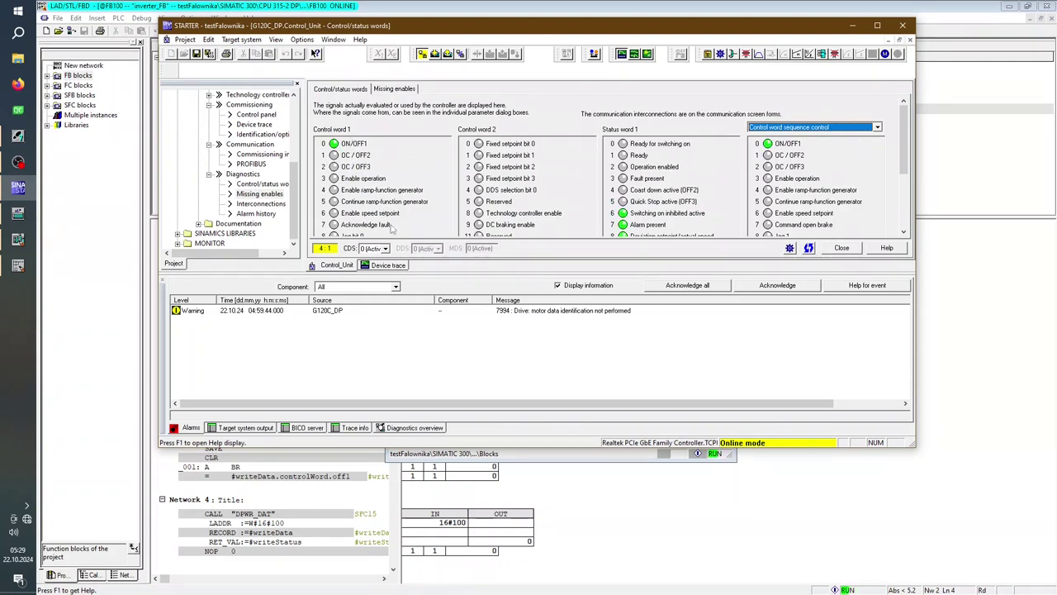
{"action": "left_click_drag", "start_coordinate": [414, 272], "coordinate": [414, 346]}
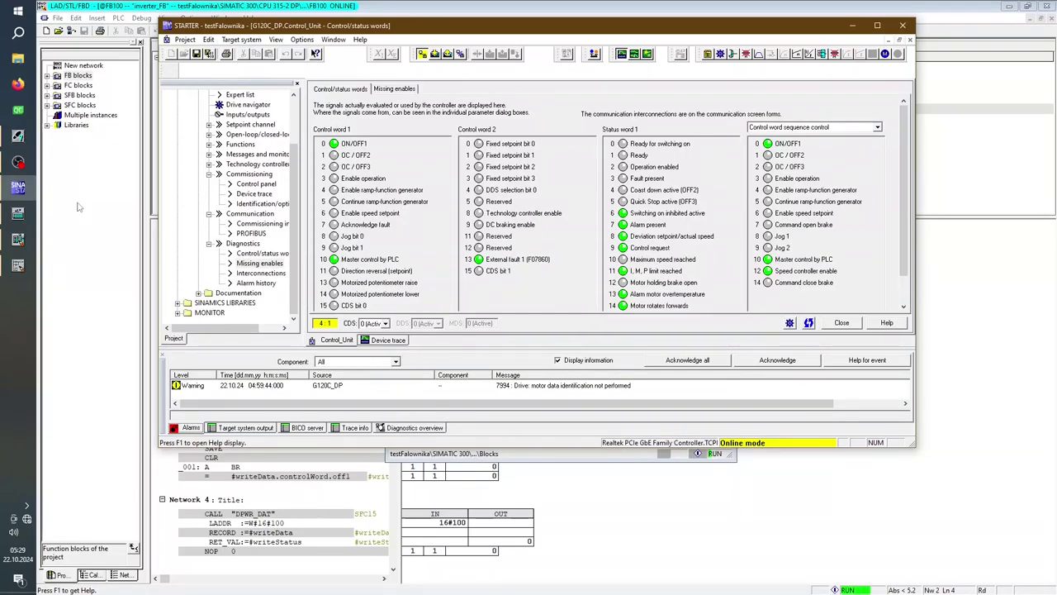
Step: Switch to the variable table and modify M0.0 to 0, then back to 1, to toggle the drive's ON command
{"action": "left_click", "coordinate": [18, 213]}
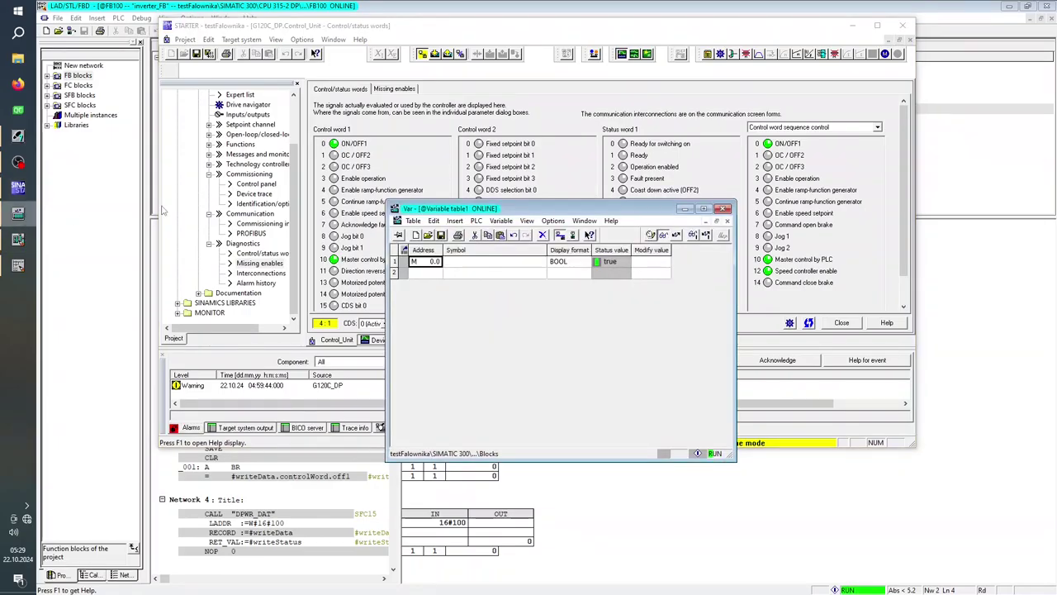
{"action": "right_click", "coordinate": [430, 262]}
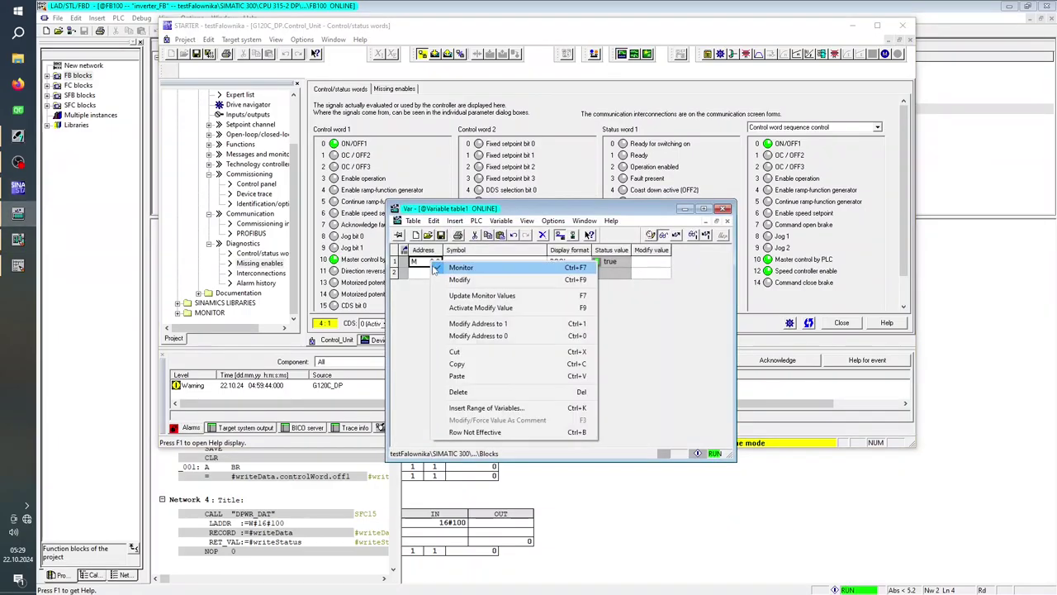
{"action": "left_click", "coordinate": [464, 338]}
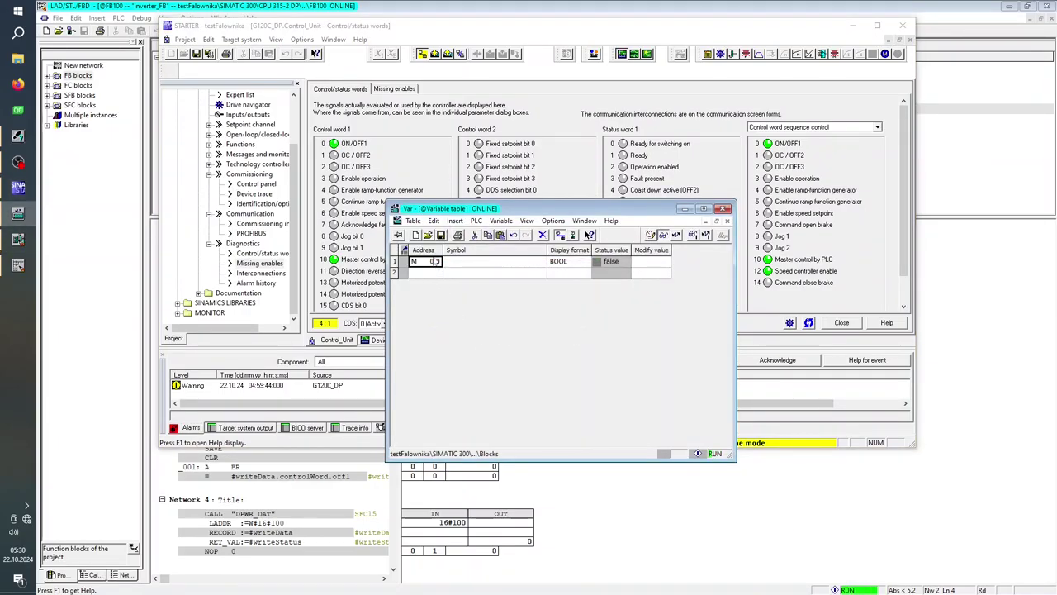
{"action": "right_click", "coordinate": [433, 263]}
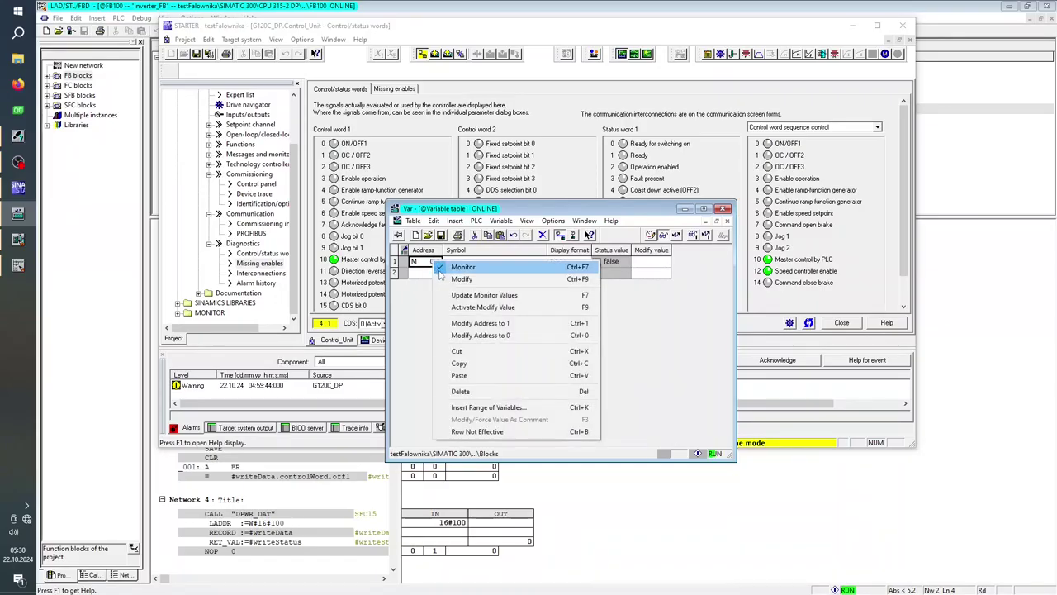
{"action": "left_click", "coordinate": [471, 325]}
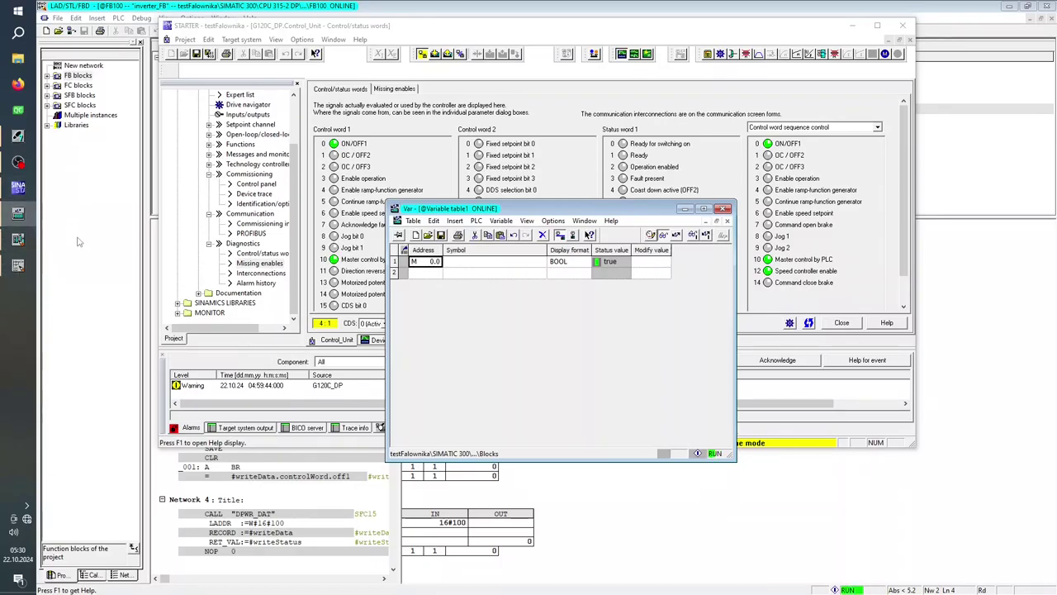
Step: Return to FB100, stop monitoring, and duplicate the controlFromPLC assignment in Network 2 as #writeData.controlWord.off2
{"action": "left_click", "coordinate": [18, 265]}
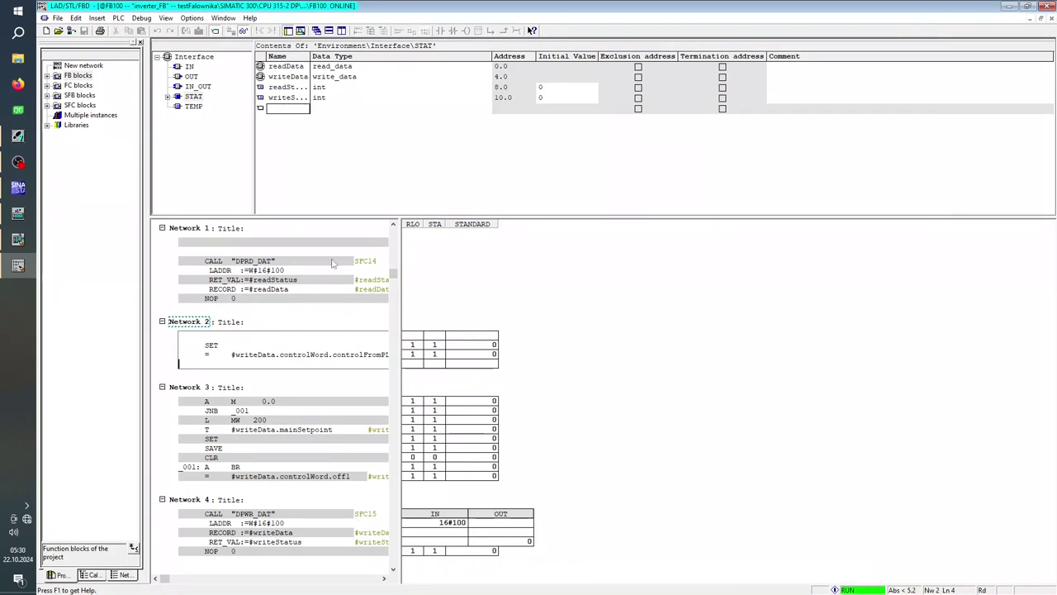
{"action": "left_click", "coordinate": [244, 30]}
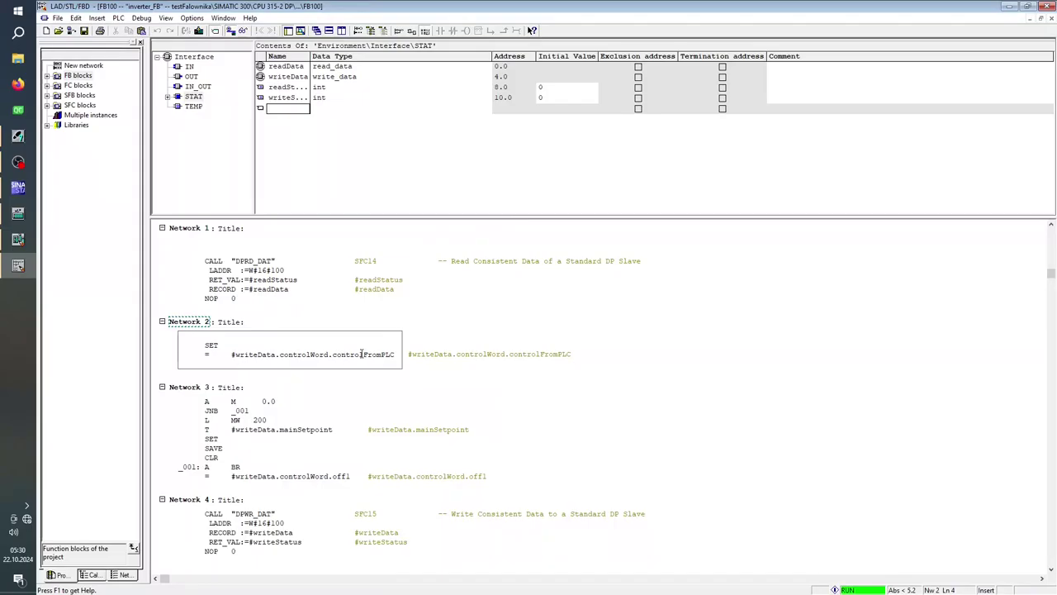
{"action": "left_click_drag", "start_coordinate": [399, 354], "coordinate": [154, 354]}
{"action": "key", "text": "ctrl+c"}
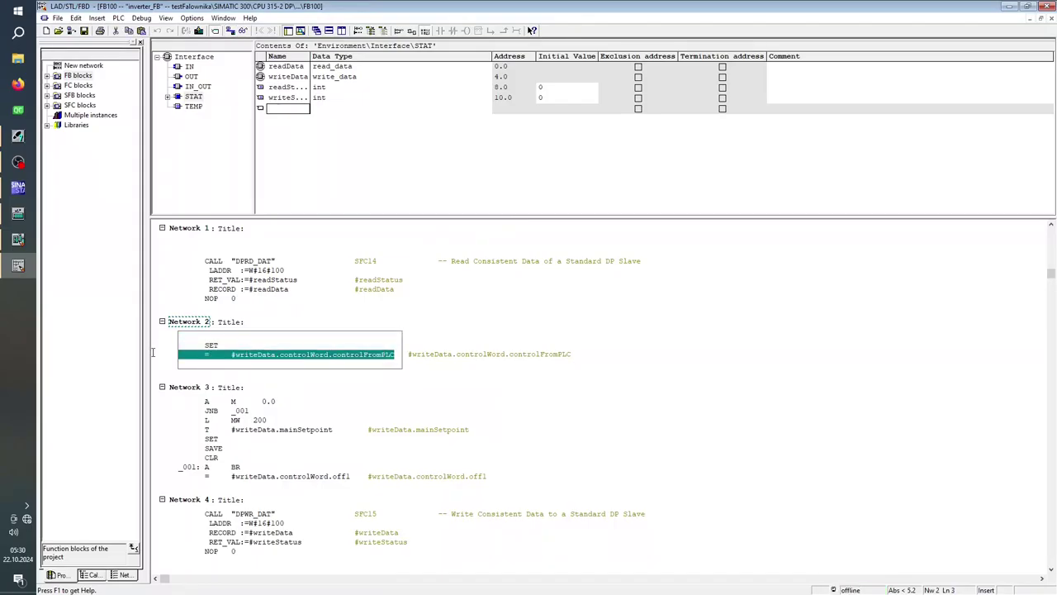
{"action": "left_click", "coordinate": [207, 364]}
{"action": "key", "text": "ctrl+v"}
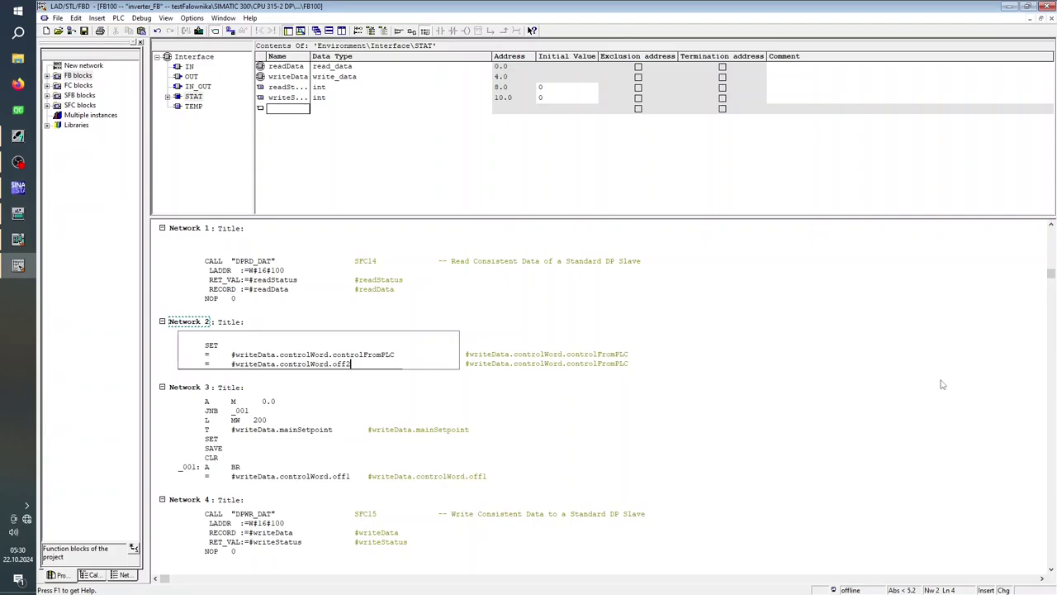
Step: Add another assignment line in Network 2 that sets #writeData.controlWord.off3
{"action": "key", "text": "Return"}
{"action": "key", "text": "ctrl+v"}
{"action": "key", "text": "BackSpace"}
{"action": "key", "text": "BackSpace"}
{"action": "key", "text": "BackSpace"}
{"action": "key", "text": "BackSpace"}
{"action": "key", "text": "BackSpace"}
{"action": "key", "text": "BackSpace"}
{"action": "key", "text": "BackSpace"}
{"action": "key", "text": "BackSpace"}
{"action": "key", "text": "BackSpace"}
{"action": "key", "text": "BackSpace"}
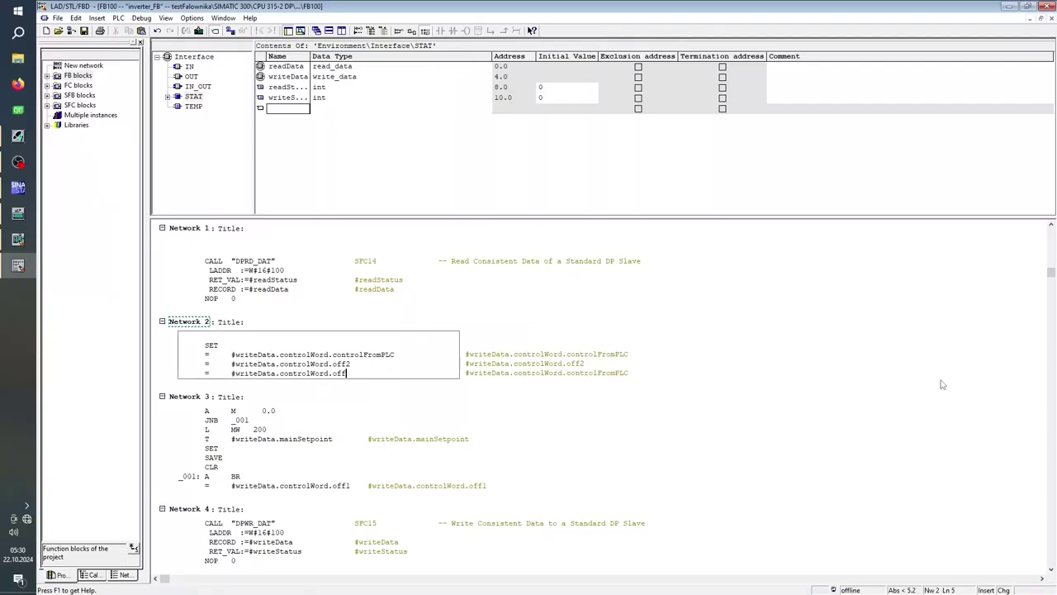
{"action": "key", "text": "BackSpace"}
{"action": "type", "text": "3"}
{"action": "key", "text": "Return"}
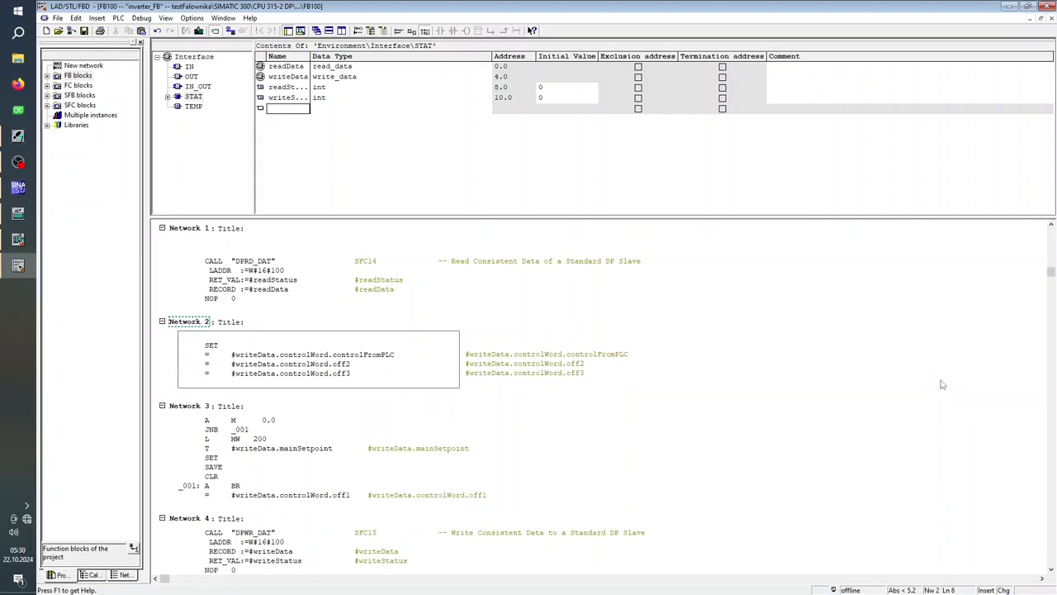
Step: Show the controlWord members of writeData in the interface and add an assignment to #writeData.controlWord.enableOperation in Network 2
{"action": "key", "text": "ctrl+v"}
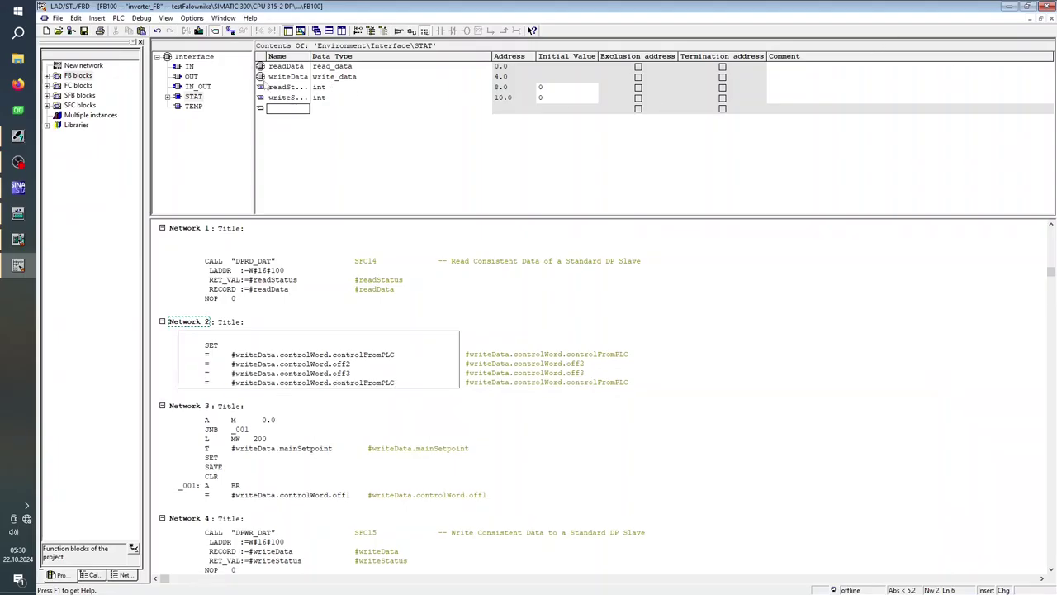
{"action": "double_click", "coordinate": [262, 77]}
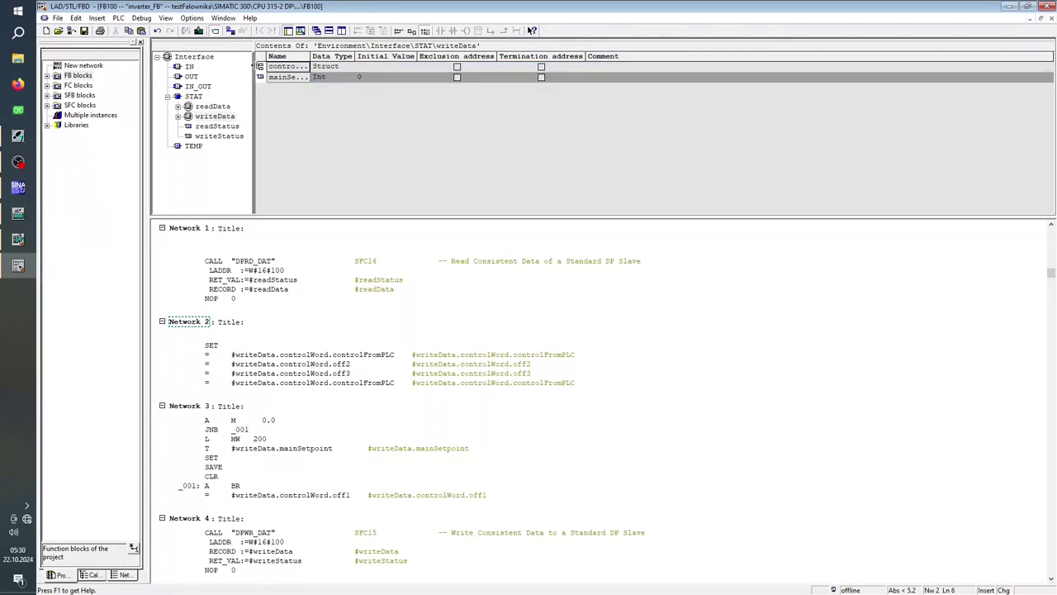
{"action": "double_click", "coordinate": [281, 66]}
{"action": "left_click_drag", "start_coordinate": [309, 66], "coordinate": [460, 66]}
{"action": "scroll", "coordinate": [361, 147], "scroll_direction": "down", "scroll_amount": 1}
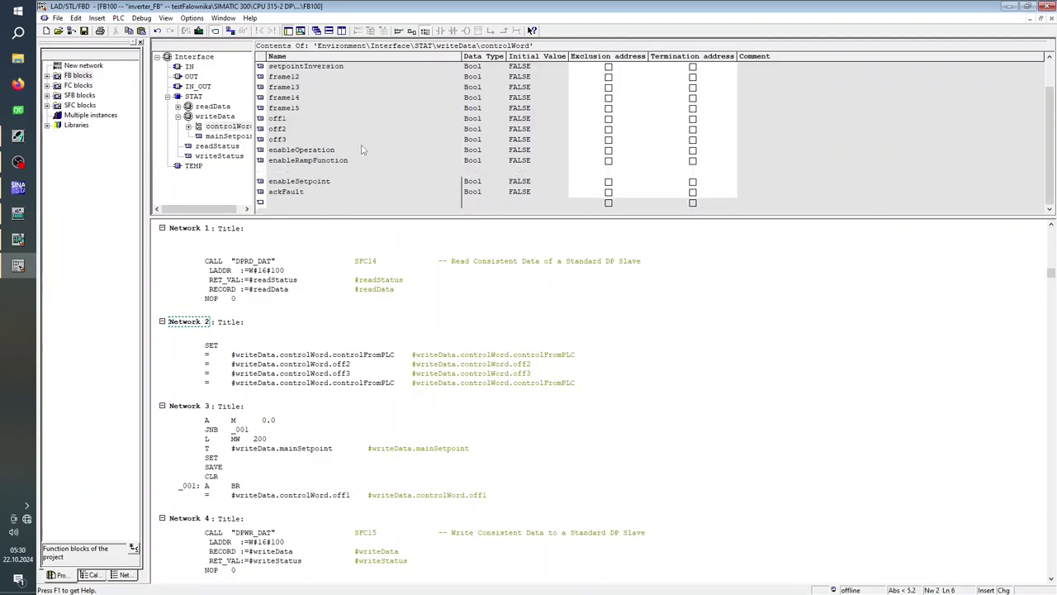
{"action": "left_click", "coordinate": [383, 388]}
{"action": "left_click_drag", "start_coordinate": [345, 382], "coordinate": [461, 383]}
{"action": "double_click", "coordinate": [364, 383]}
{"action": "type", "text": "enableOperati"}
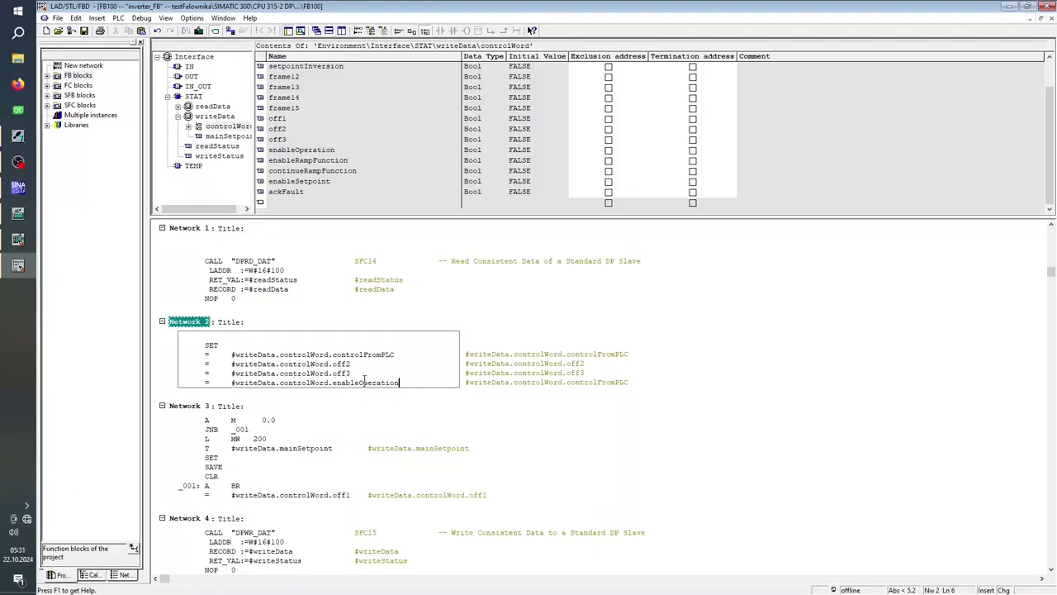
{"action": "key", "text": "Return"}
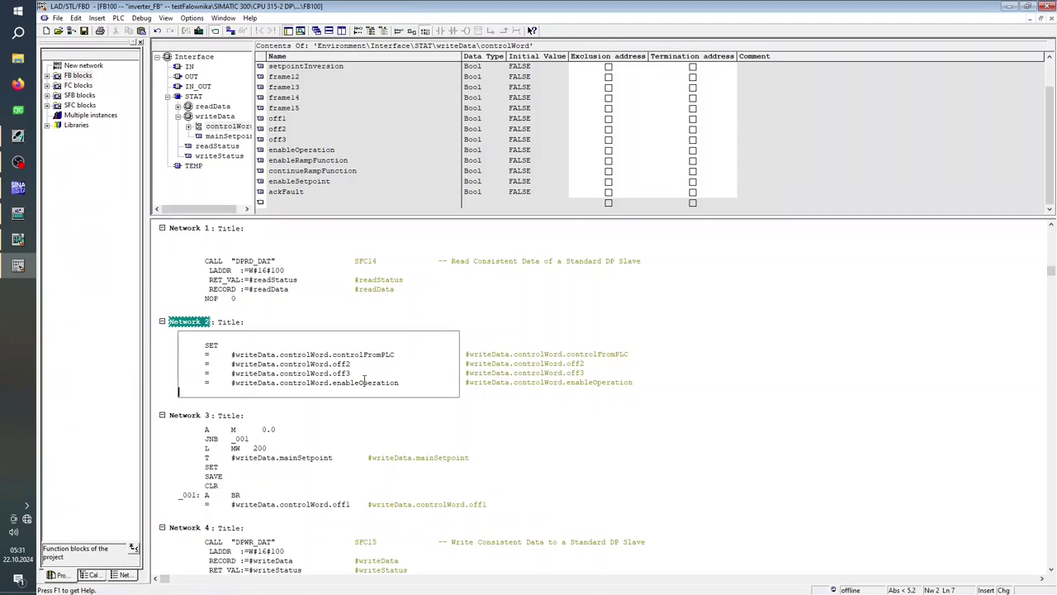
Step: Add an assignment to #writeData.controlWord.enableRampFunction below the enableOperation line
{"action": "key", "text": "ctrl+v"}
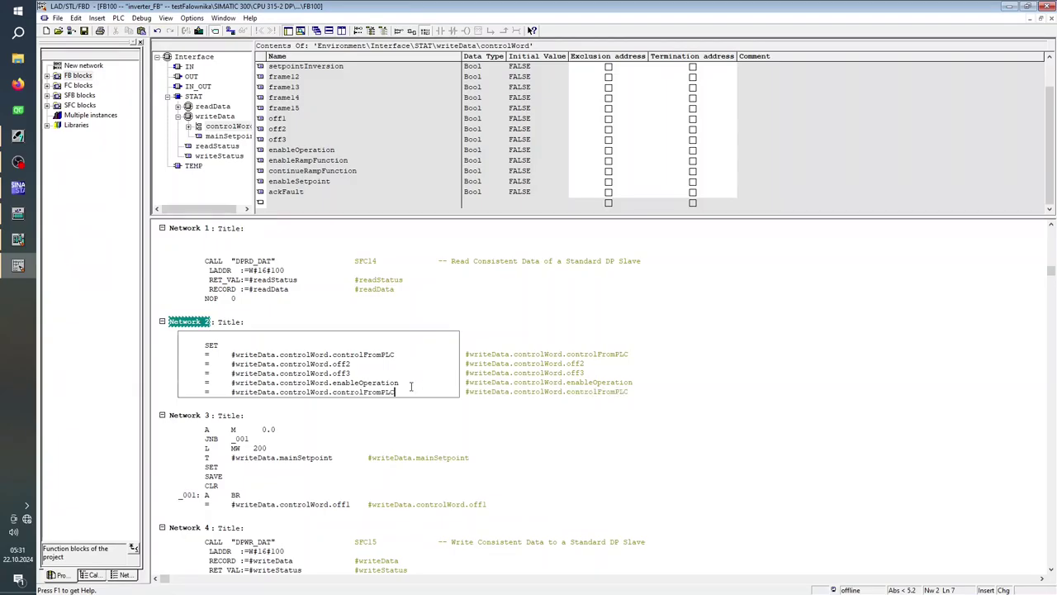
{"action": "key", "text": "BackSpace"}
{"action": "key", "text": "BackSpace"}
{"action": "key", "text": "BackSpace"}
{"action": "key", "text": "BackSpace"}
{"action": "key", "text": "BackSpace"}
{"action": "key", "text": "BackSpace"}
{"action": "key", "text": "BackSpace"}
{"action": "key", "text": "BackSpace"}
{"action": "key", "text": "BackSpace"}
{"action": "key", "text": "BackSpace"}
{"action": "key", "text": "Return"}
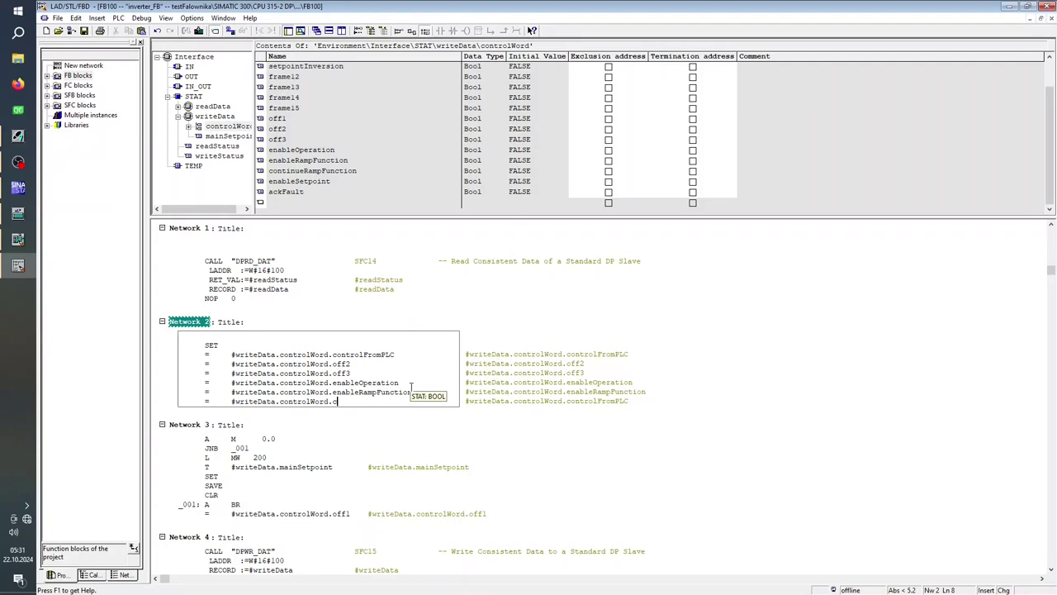
Step: Complete the last assignment in Network 2 as #writeData.controlWord.enableSetpoint and check the remaining controlWord members
{"action": "left_click", "coordinate": [323, 181]}
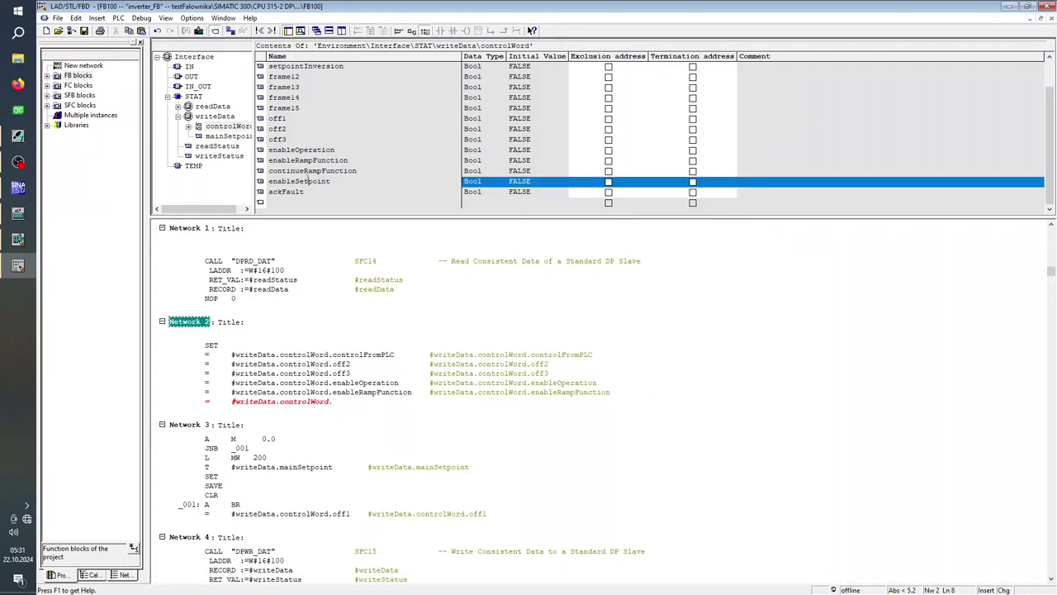
{"action": "double_click", "coordinate": [308, 181]}
{"action": "key", "text": "ctrl+c"}
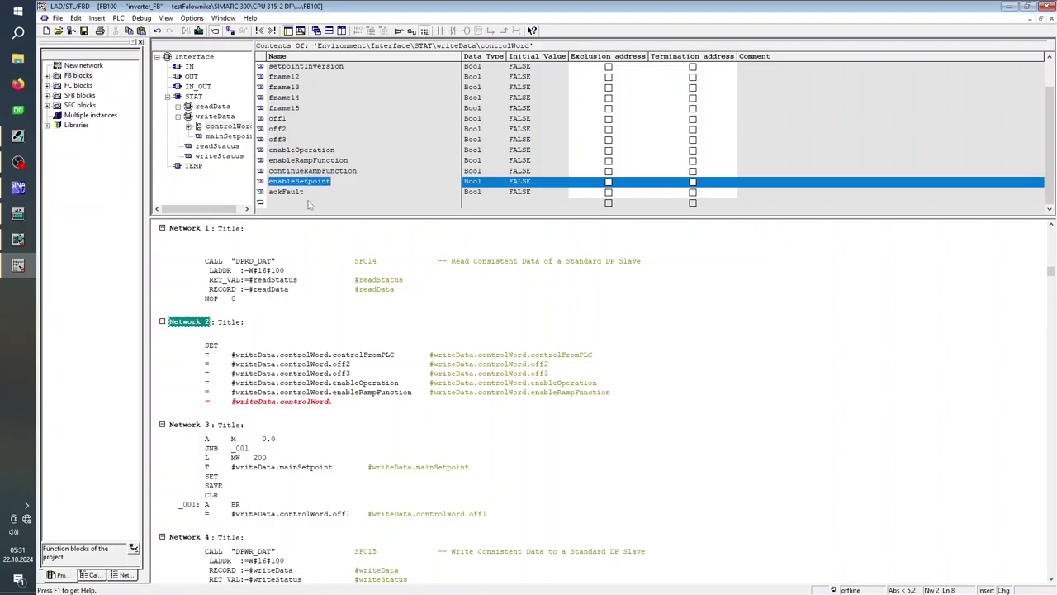
{"action": "left_click", "coordinate": [336, 401]}
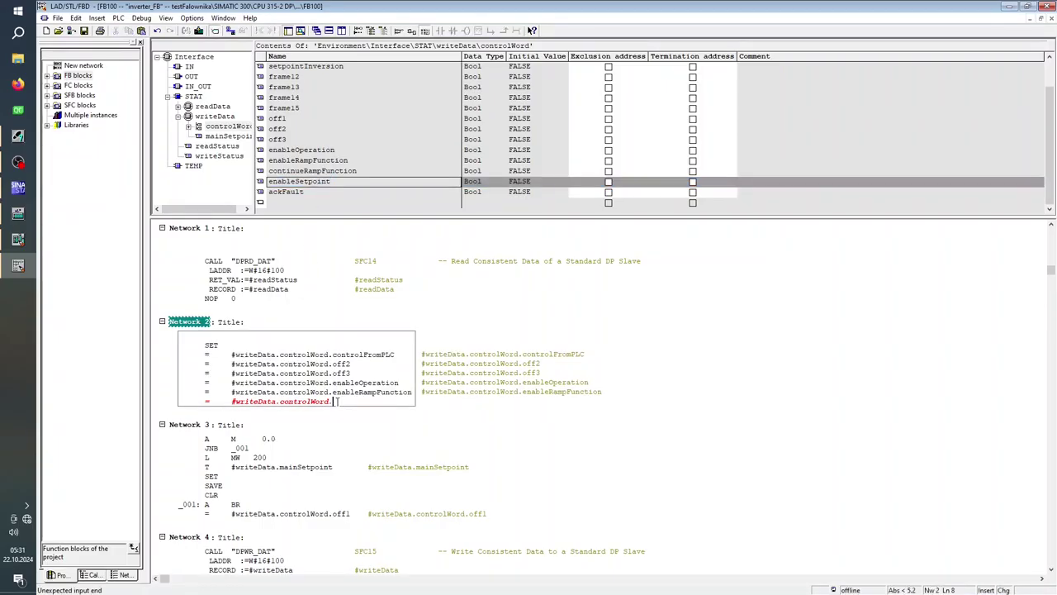
{"action": "key", "text": "ctrl+v"}
{"action": "left_click", "coordinate": [345, 419]}
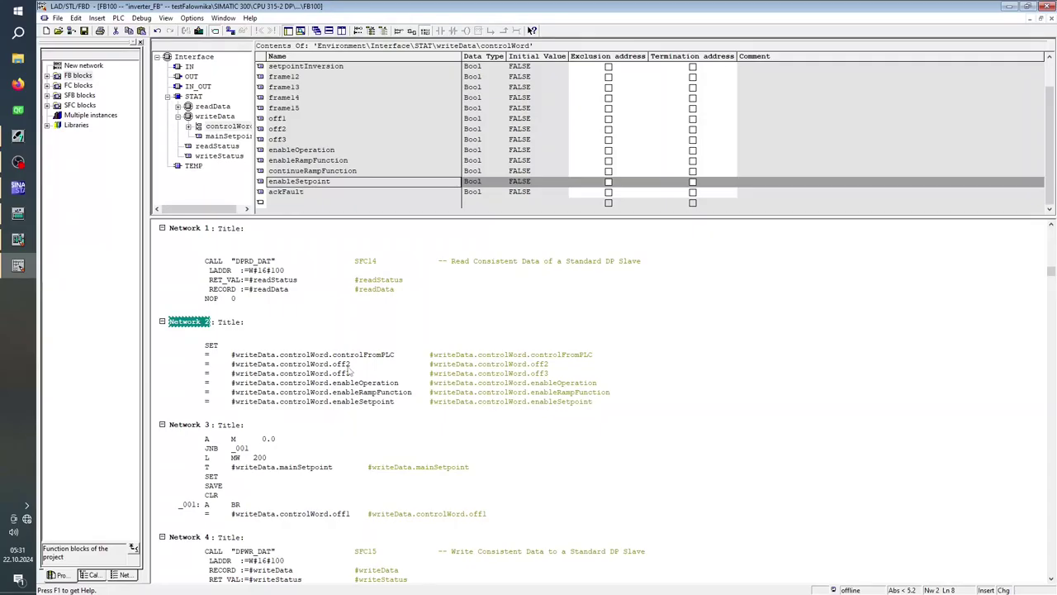
{"action": "scroll", "coordinate": [297, 119], "scroll_direction": "up", "scroll_amount": 2}
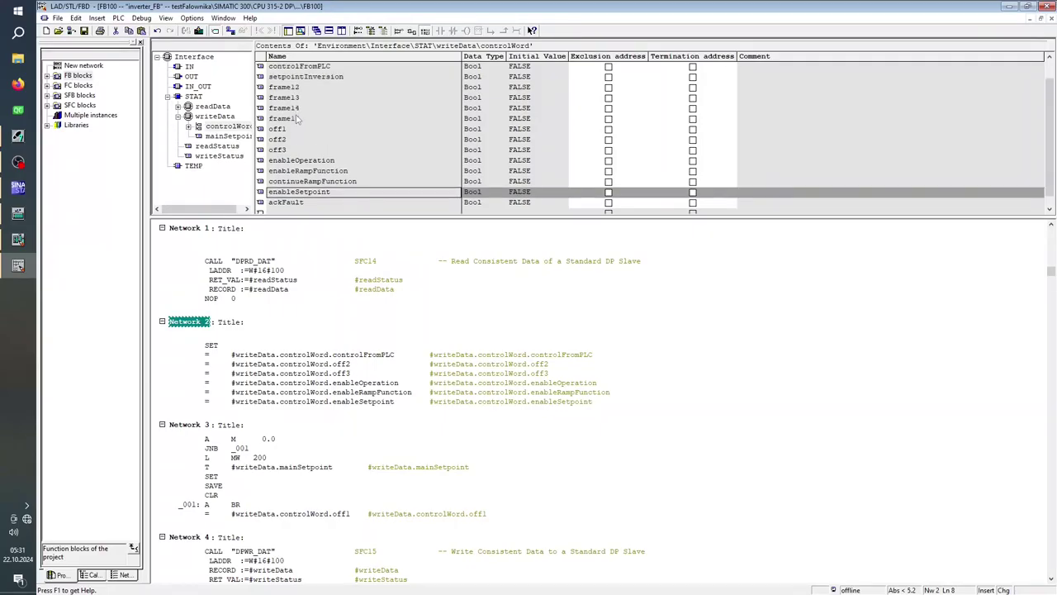
{"action": "scroll", "coordinate": [297, 120], "scroll_direction": "up", "scroll_amount": 1}
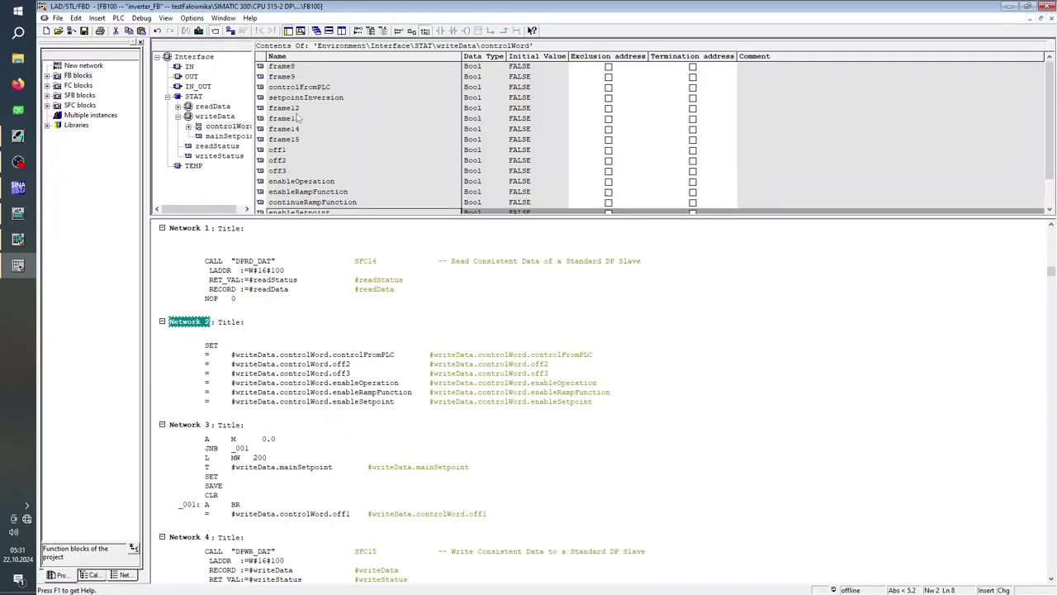
{"action": "scroll", "coordinate": [295, 138], "scroll_direction": "down", "scroll_amount": 3}
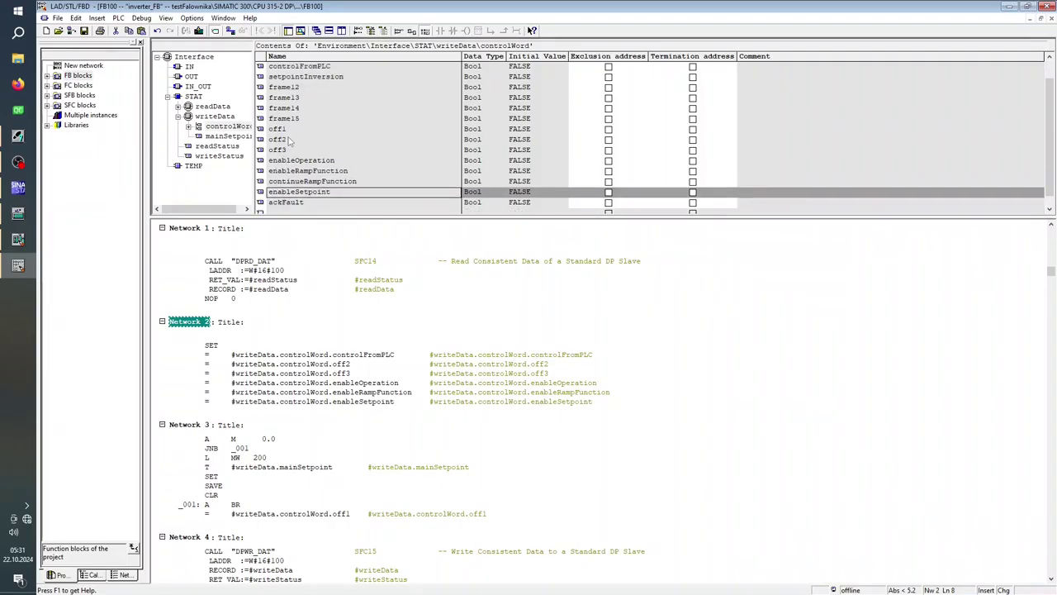
{"action": "left_click", "coordinate": [298, 194]}
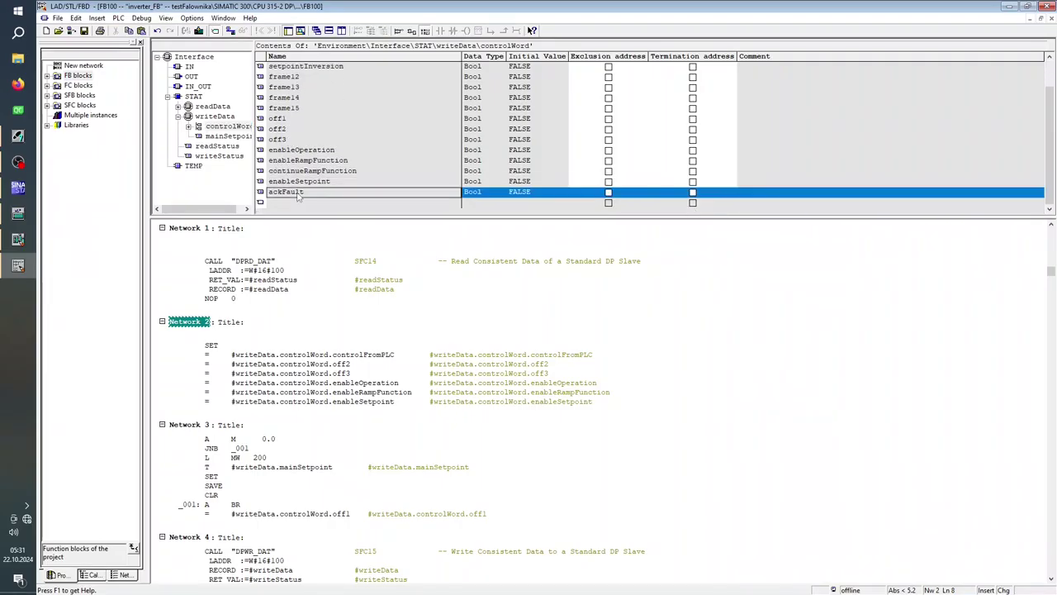
{"action": "left_click", "coordinate": [369, 402]}
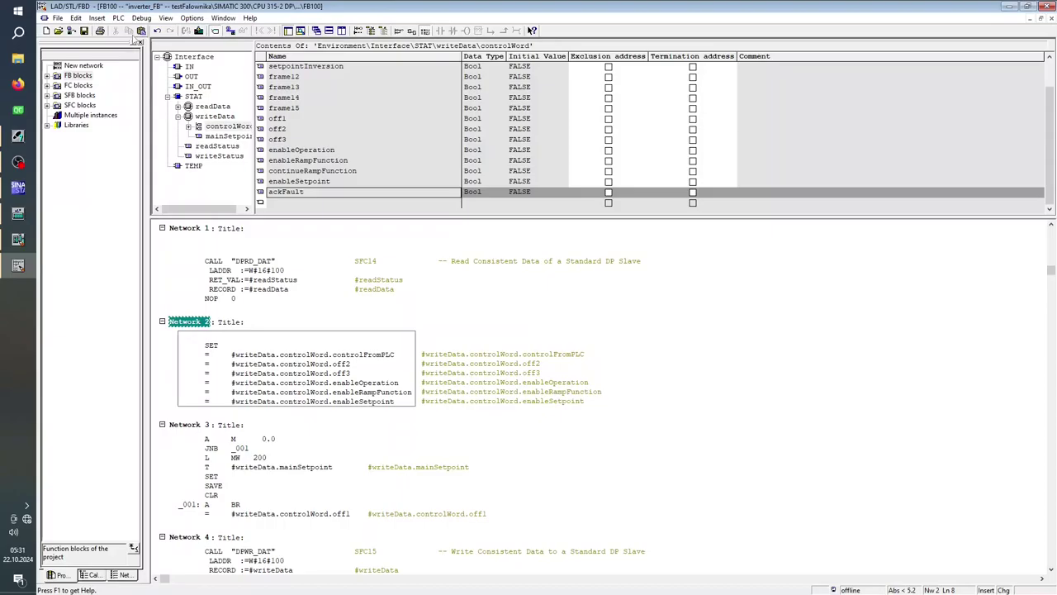
Step: Save the edited FB100, download it over the block in the PLC, and resume online monitoring
{"action": "left_click", "coordinate": [84, 31]}
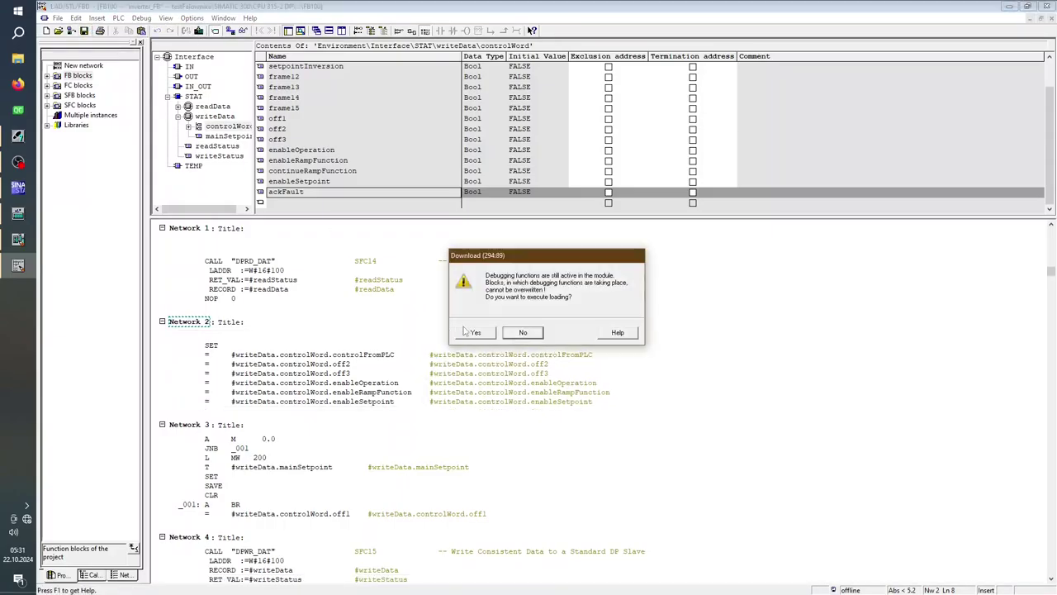
{"action": "left_click", "coordinate": [480, 329]}
{"action": "left_click", "coordinate": [480, 329]}
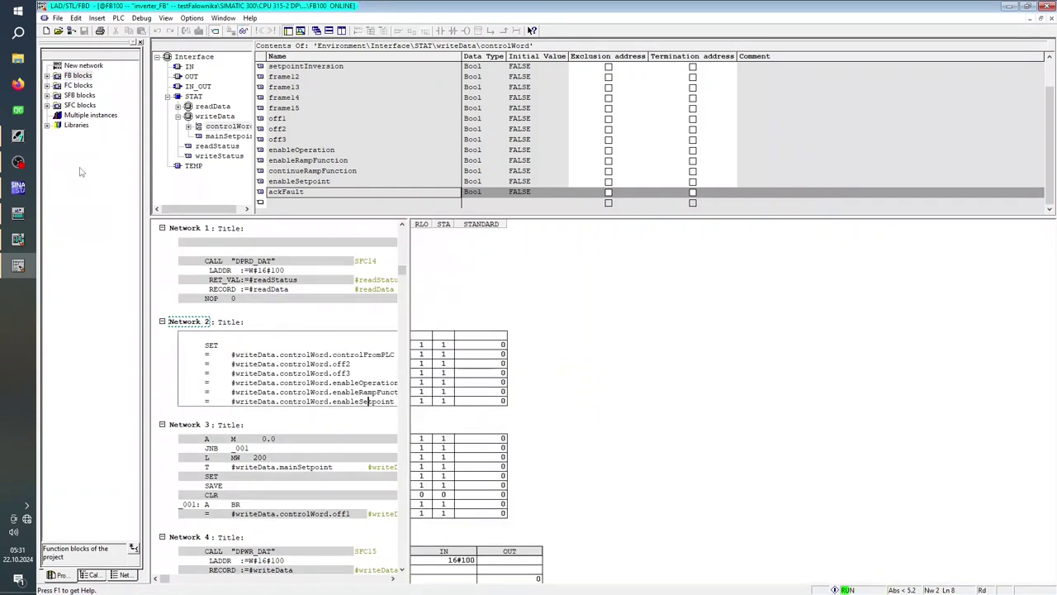
Step: Modify M0.0 to 0 in the variable table and check the control word bits in STARTER
{"action": "left_click", "coordinate": [18, 212]}
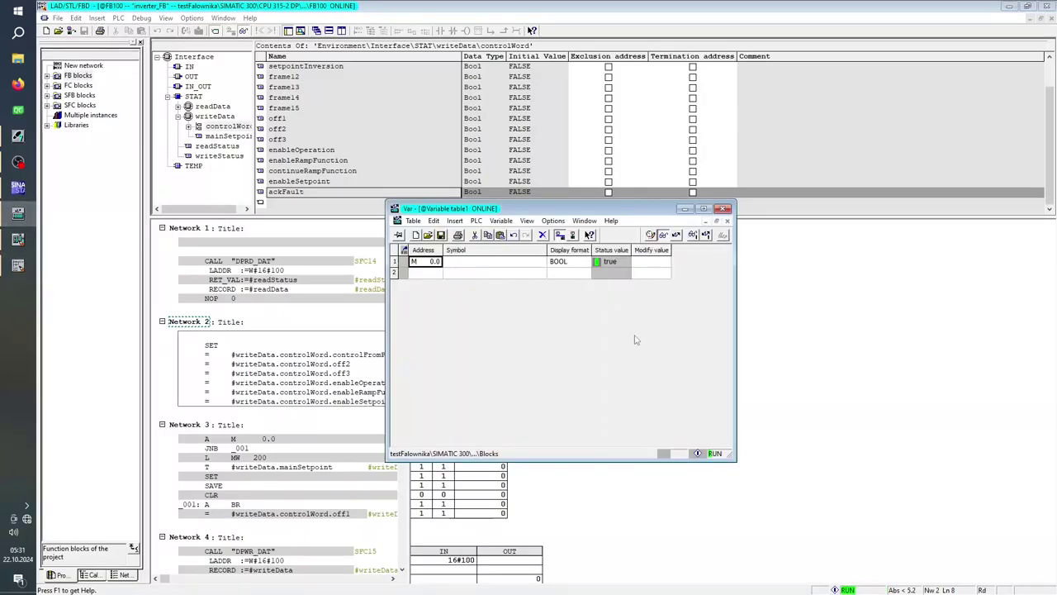
{"action": "right_click", "coordinate": [609, 262]}
{"action": "left_click", "coordinate": [661, 337]}
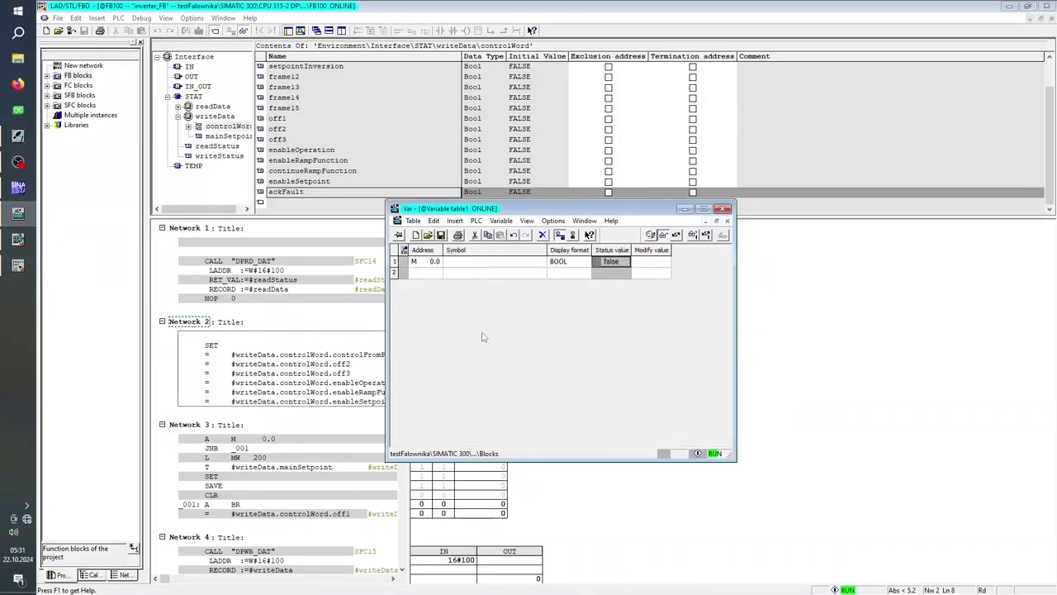
{"action": "left_click", "coordinate": [18, 188]}
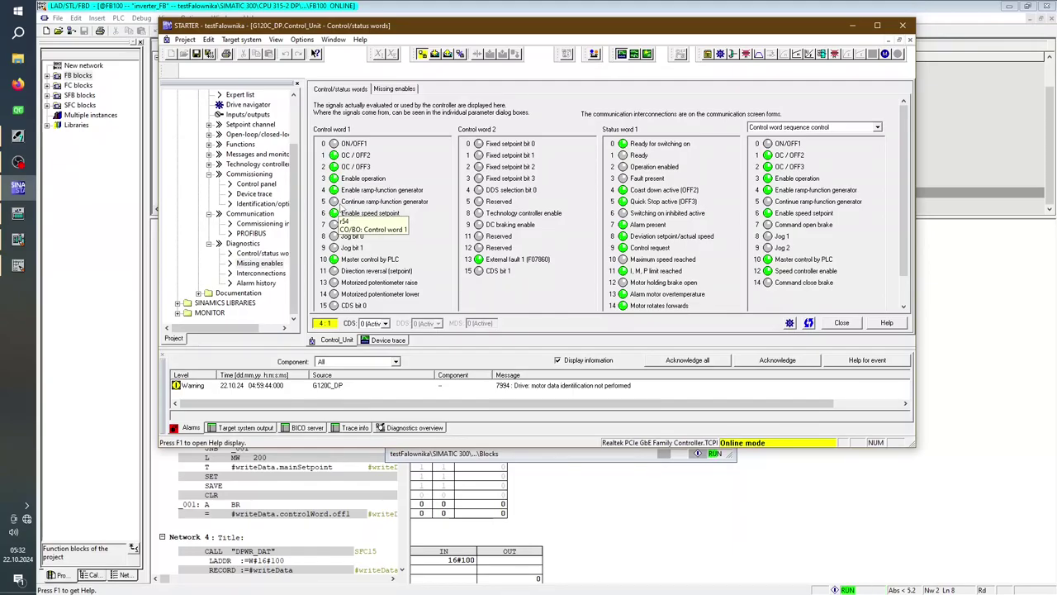
Step: Stop monitoring FB100 and duplicate the #writeData.controlWord.enableSetpoint assignment on a new line at the end of Network 2
{"action": "left_click", "coordinate": [616, 513]}
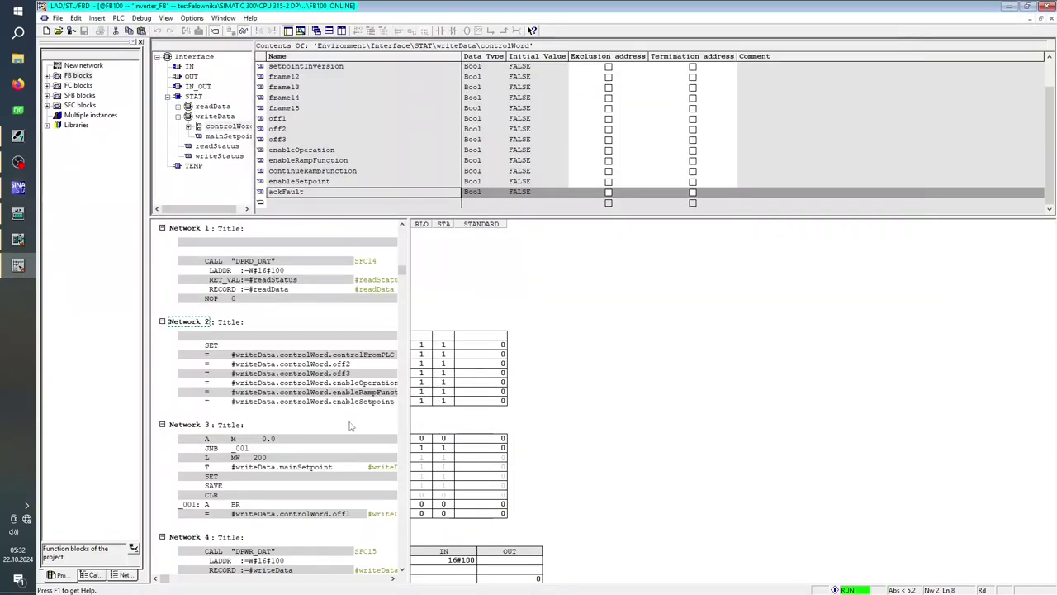
{"action": "key", "text": "ctrl+F7"}
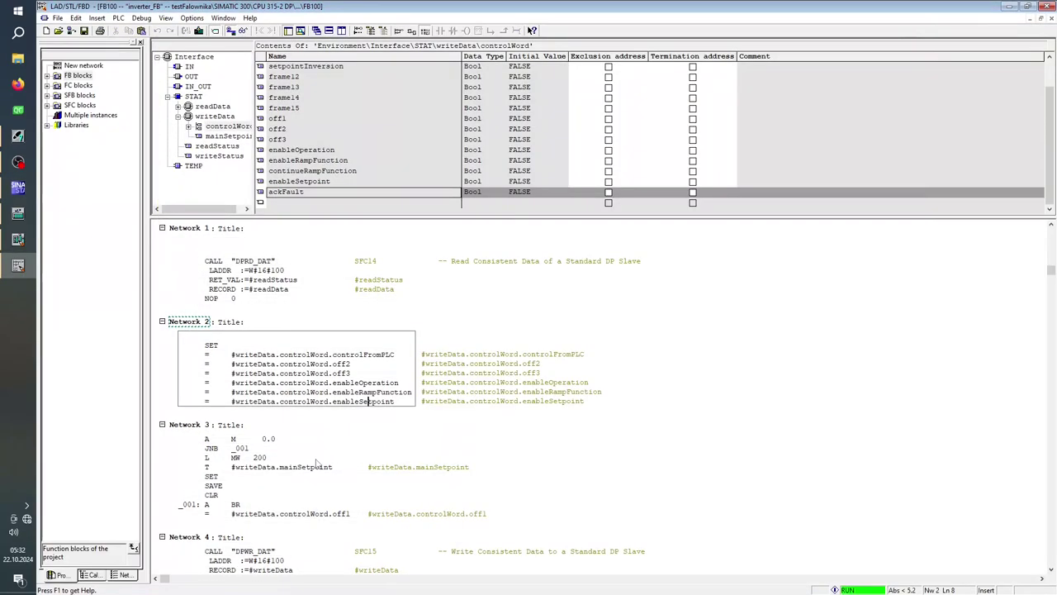
{"action": "left_click_drag", "start_coordinate": [406, 403], "coordinate": [147, 403]}
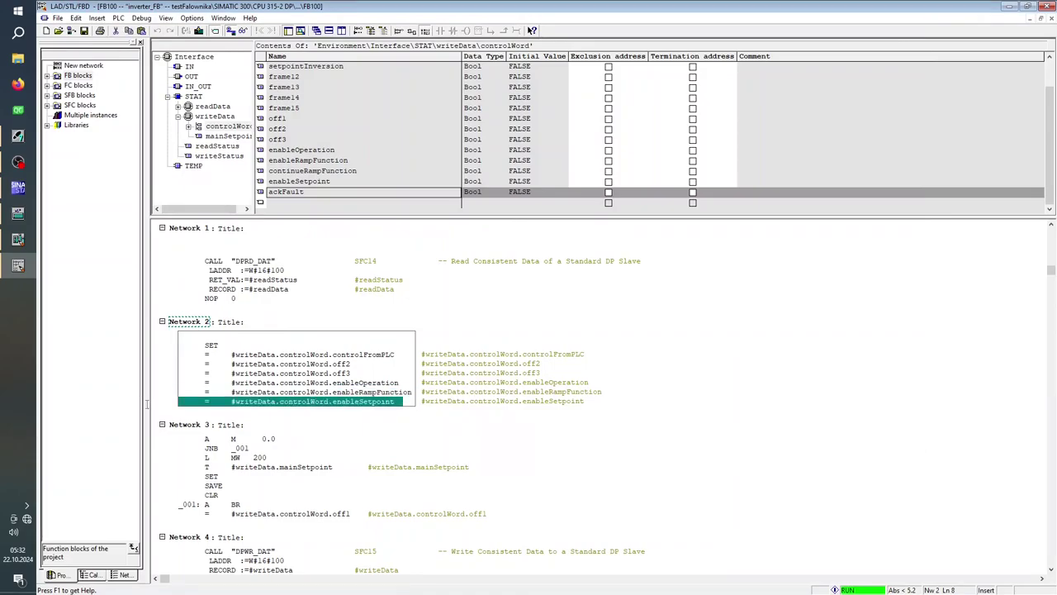
{"action": "left_click", "coordinate": [404, 402]}
{"action": "key", "text": "Return"}
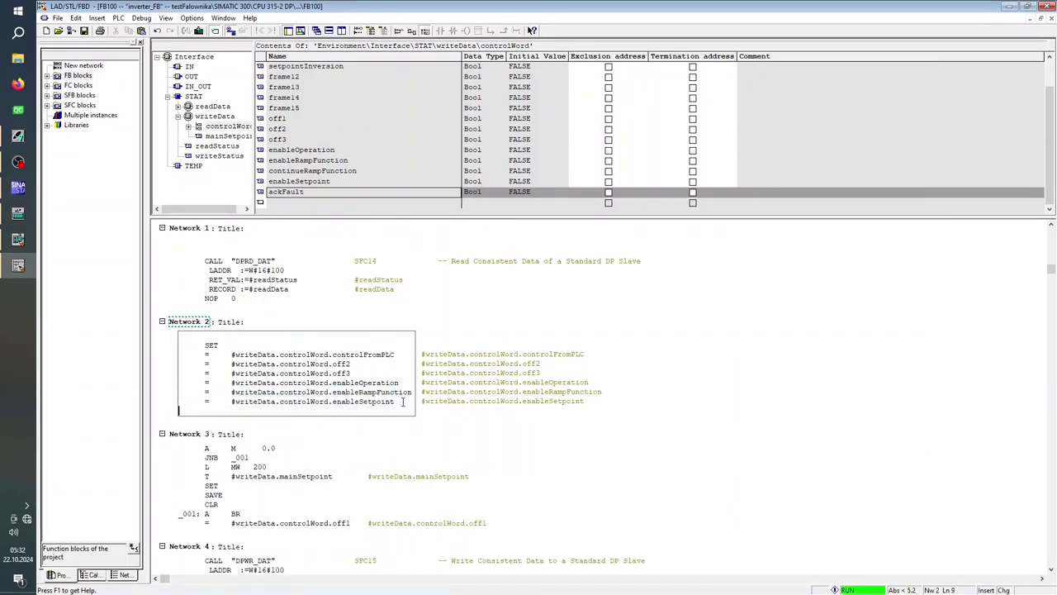
{"action": "left_click_drag", "start_coordinate": [398, 405], "coordinate": [197, 402]}
{"action": "key", "text": "ctrl+c"}
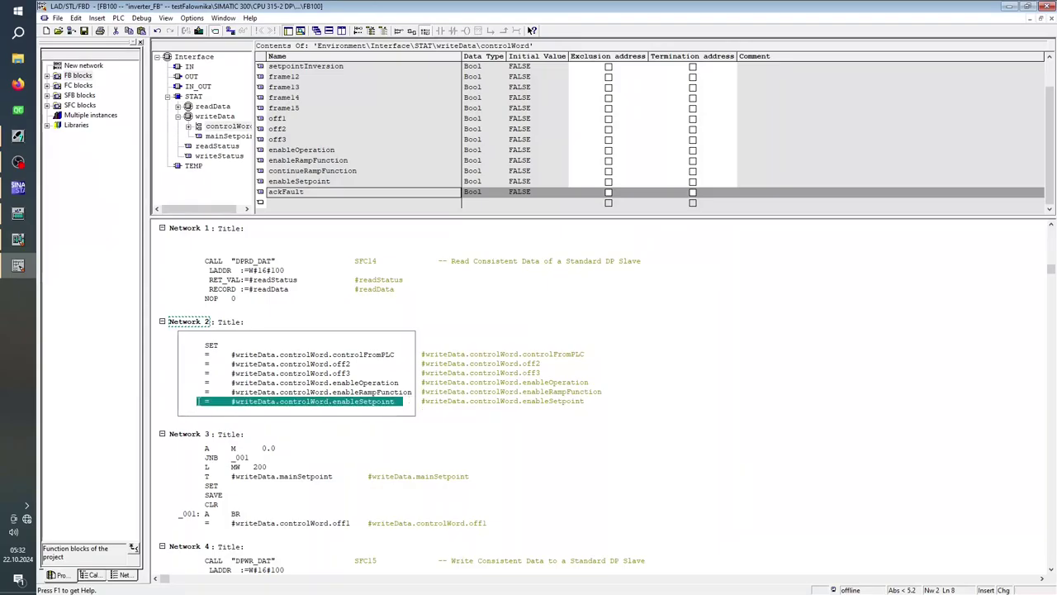
{"action": "left_click", "coordinate": [218, 410]}
{"action": "key", "text": "ctrl+v"}
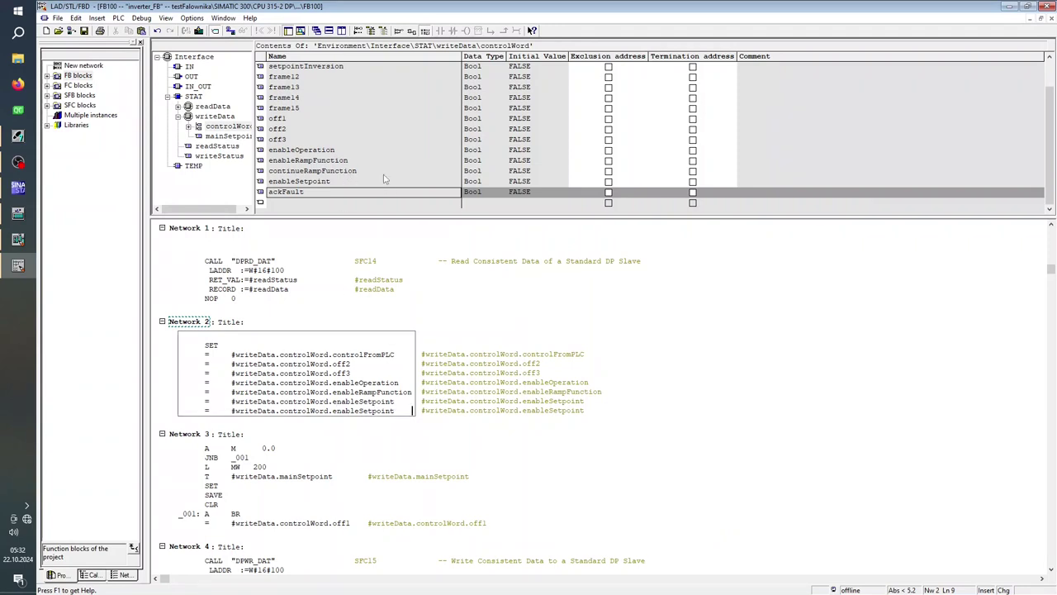
Step: Change the duplicated assignment in Network 2 to #writeData.controlWord.continueRampFunction
{"action": "left_click", "coordinate": [332, 171]}
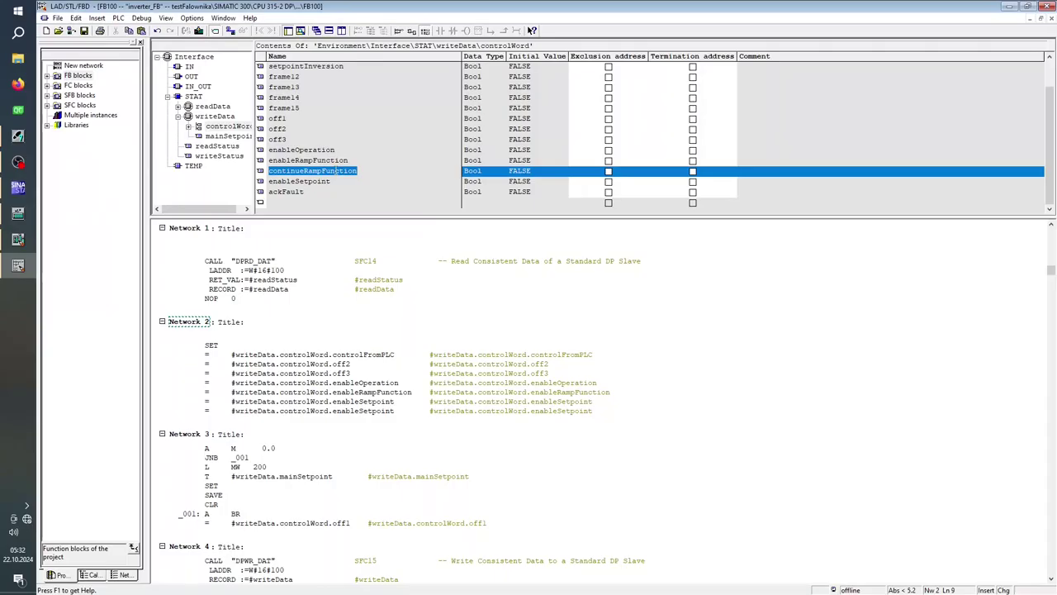
{"action": "left_click", "coordinate": [387, 411]}
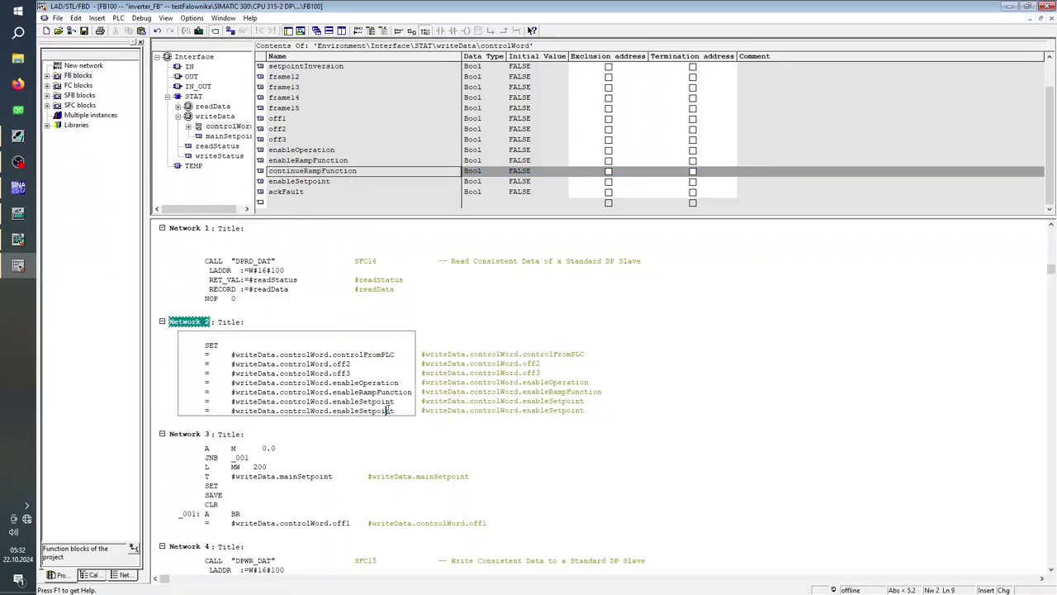
{"action": "left_click_drag", "start_coordinate": [396, 408], "coordinate": [338, 414]}
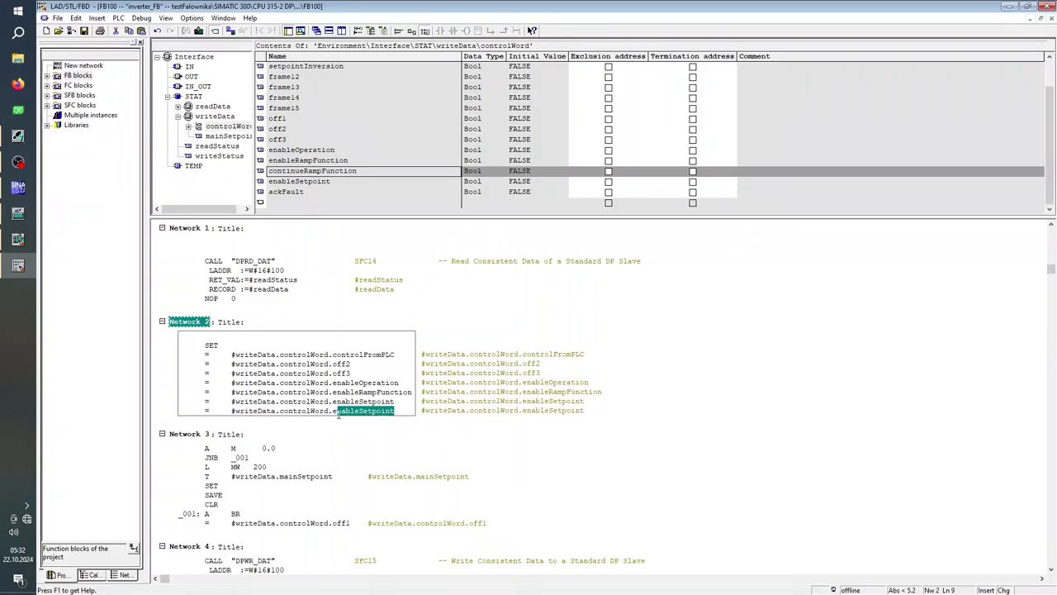
{"action": "key", "text": "BackSpace"}
{"action": "key", "text": "BackSpace"}
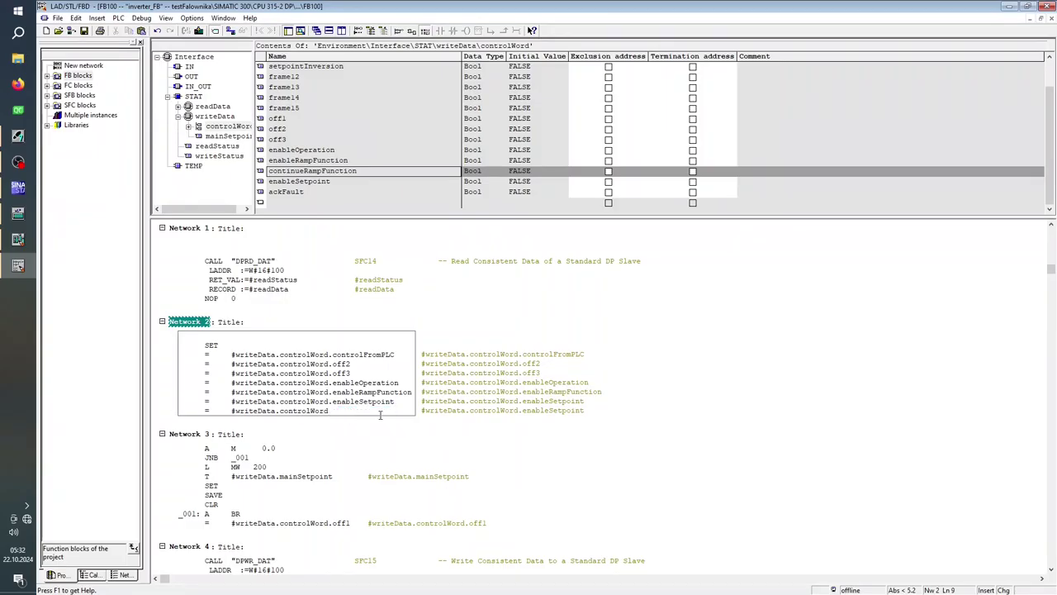
{"action": "type", "text": "continueRampFunction"}
{"action": "left_click", "coordinate": [402, 432]}
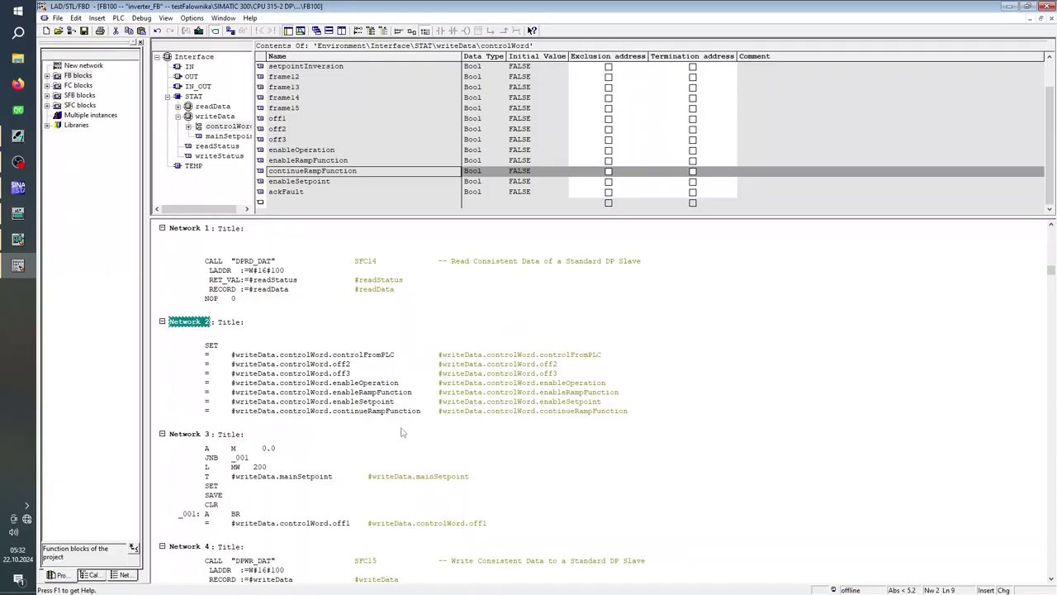
Step: Save FB100 and download it over the existing block in the PLC
{"action": "left_click", "coordinate": [84, 32]}
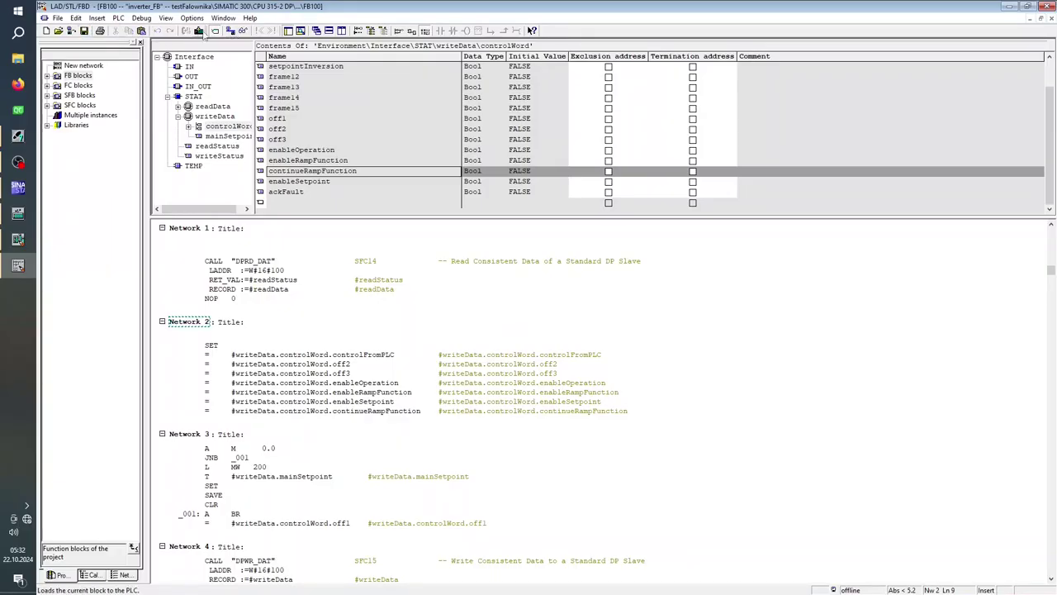
{"action": "key", "text": "ctrl+l"}
{"action": "left_click", "coordinate": [494, 333]}
{"action": "left_click", "coordinate": [475, 331]}
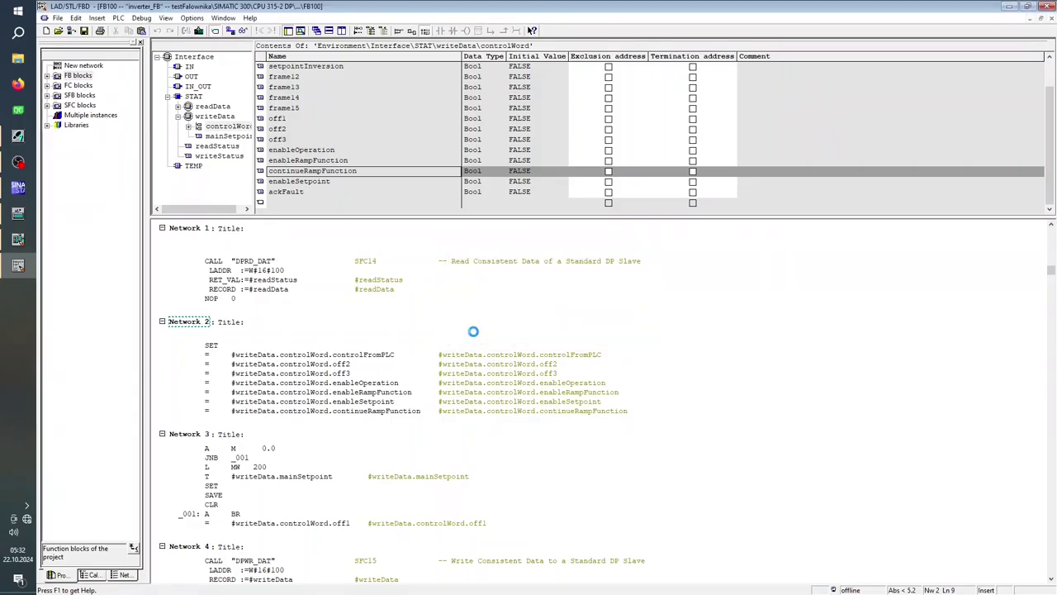
Step: Show FB100 in ladder logic and resume online monitoring of Networks 3 and 4
{"action": "left_click", "coordinate": [166, 17]}
{"action": "left_click", "coordinate": [180, 70]}
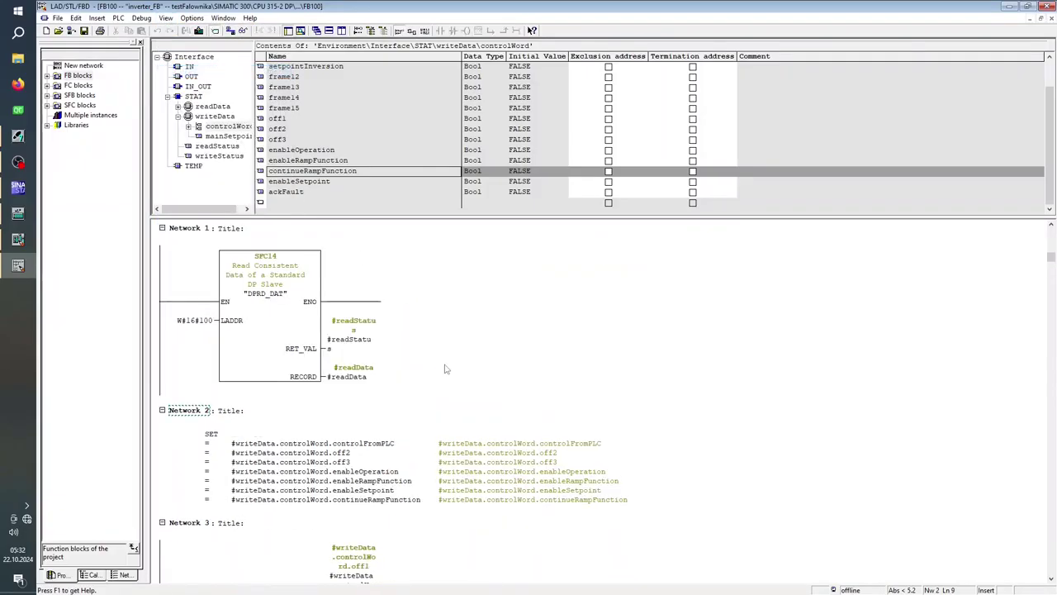
{"action": "scroll", "coordinate": [435, 346], "scroll_direction": "down", "scroll_amount": 4}
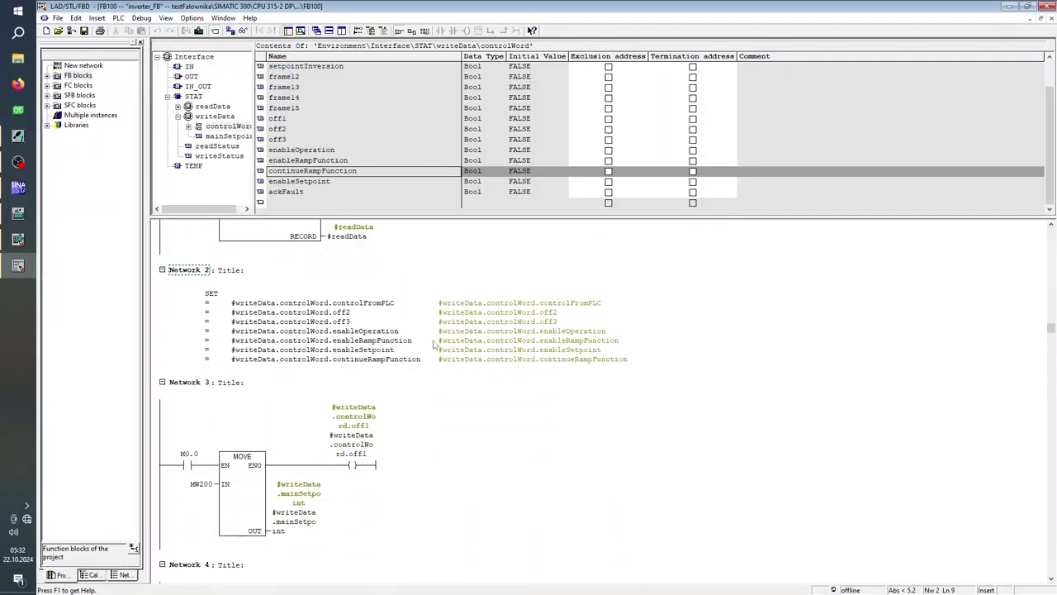
{"action": "left_click", "coordinate": [243, 31]}
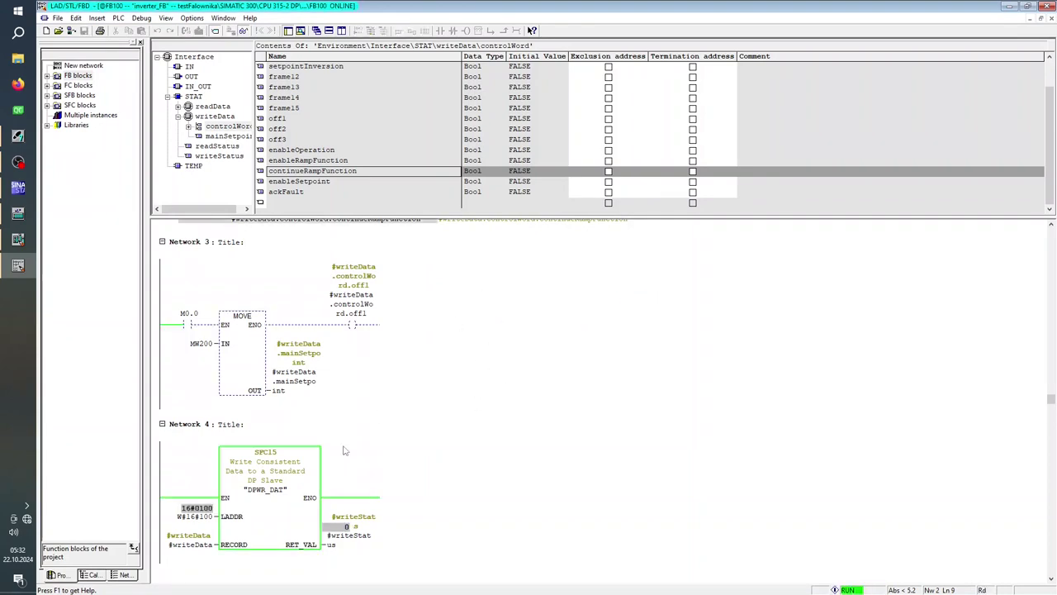
Step: Check the M0.0 status in the variable table, and the control word bits and missing enables in STARTER
{"action": "left_click", "coordinate": [18, 213]}
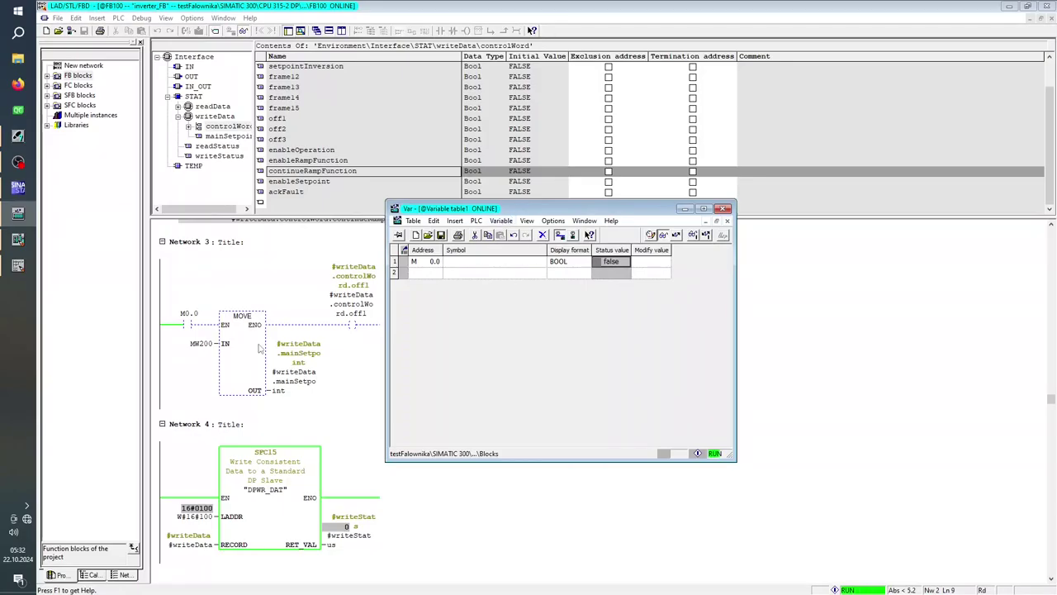
{"action": "left_click", "coordinate": [18, 186]}
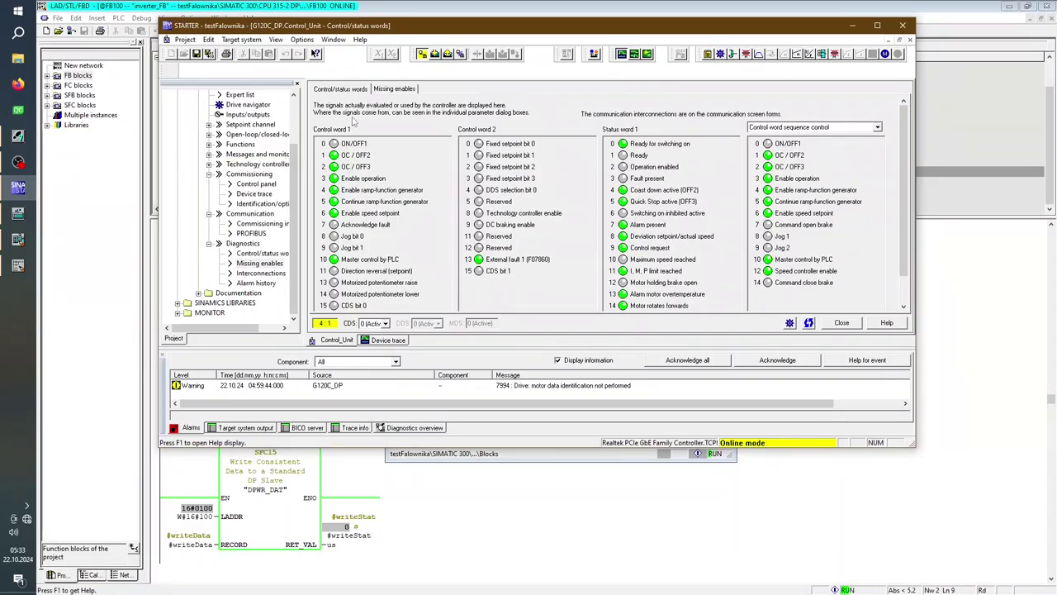
{"action": "left_click", "coordinate": [394, 89]}
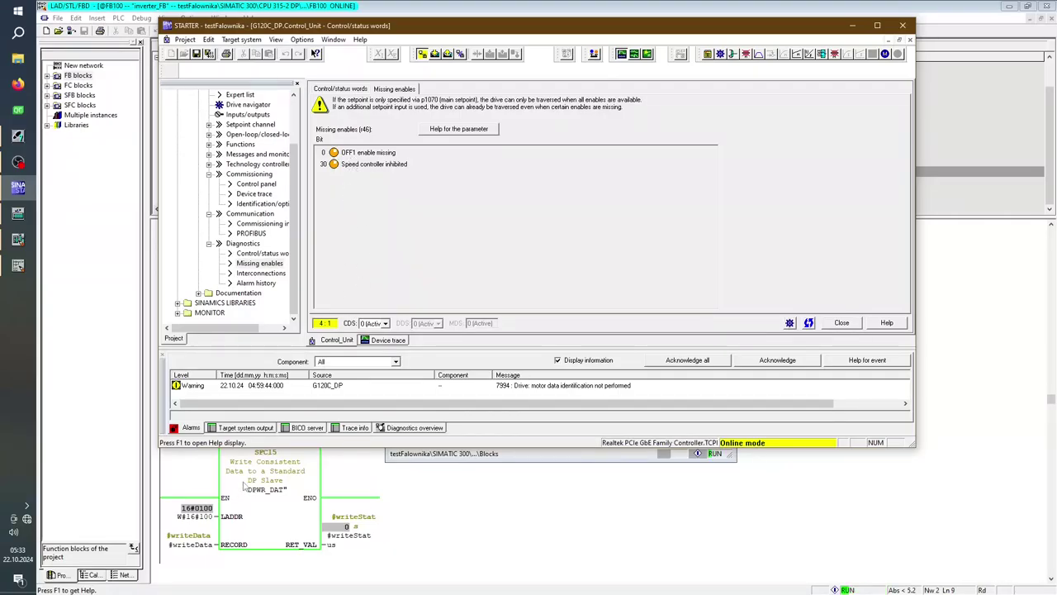
Step: Modify M0.0 to 1 in the variable table and check the missing enables in STARTER
{"action": "left_click", "coordinate": [18, 213]}
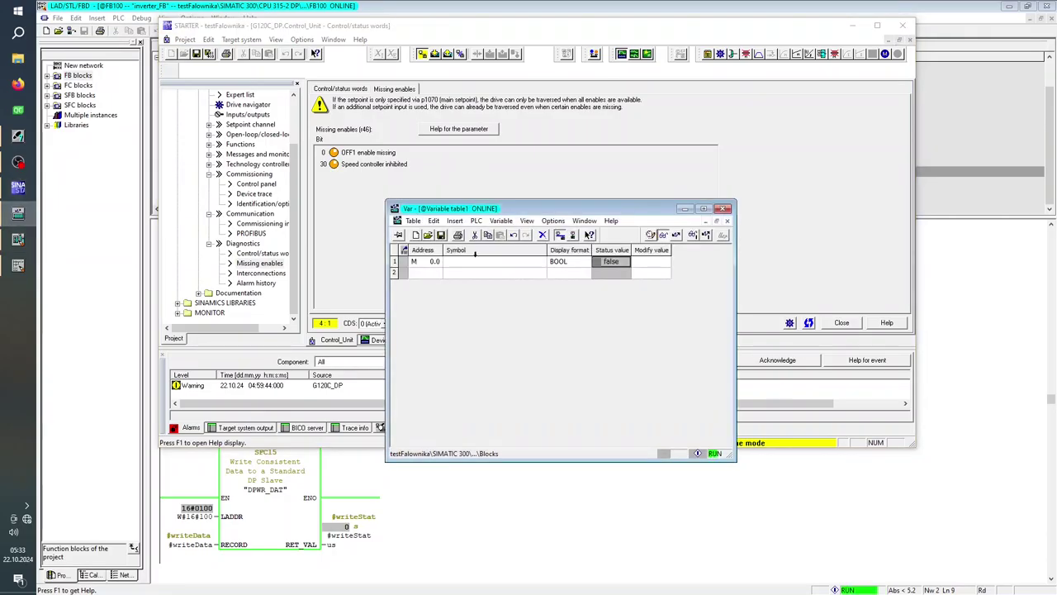
{"action": "right_click", "coordinate": [426, 262]}
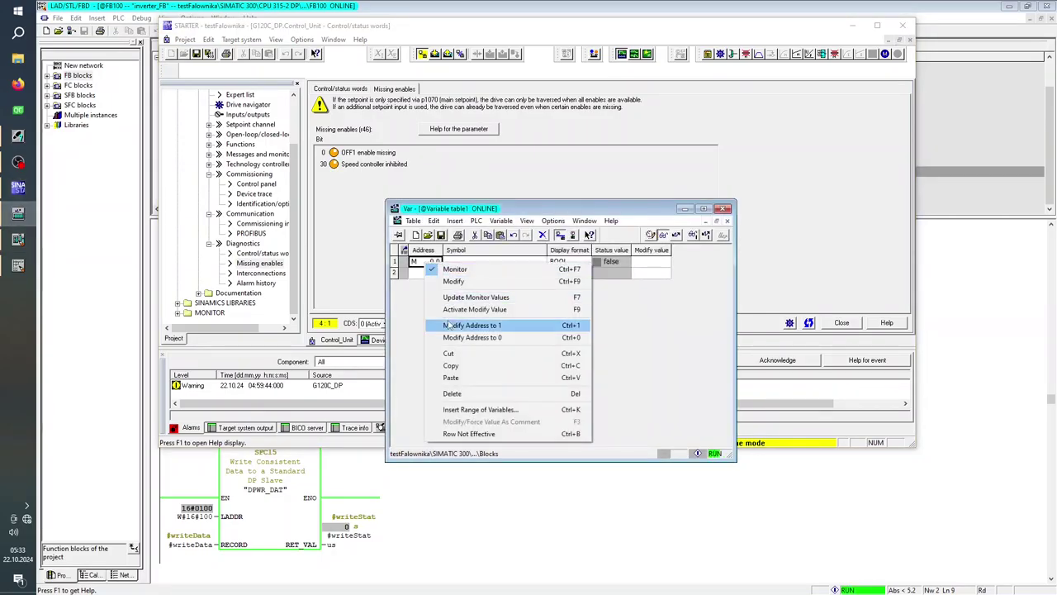
{"action": "left_click", "coordinate": [447, 324]}
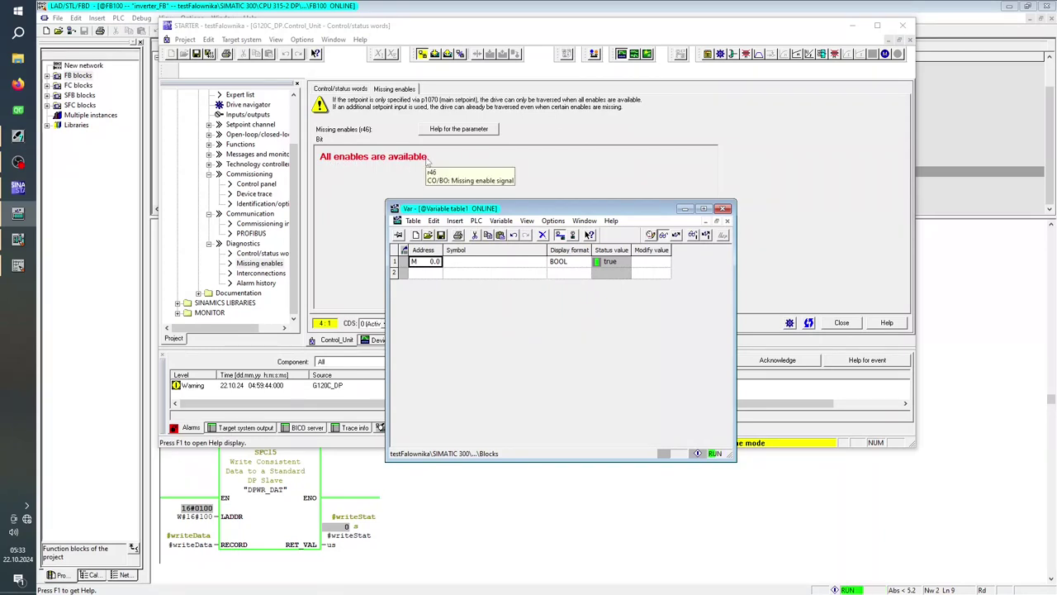
{"action": "left_click", "coordinate": [427, 162]}
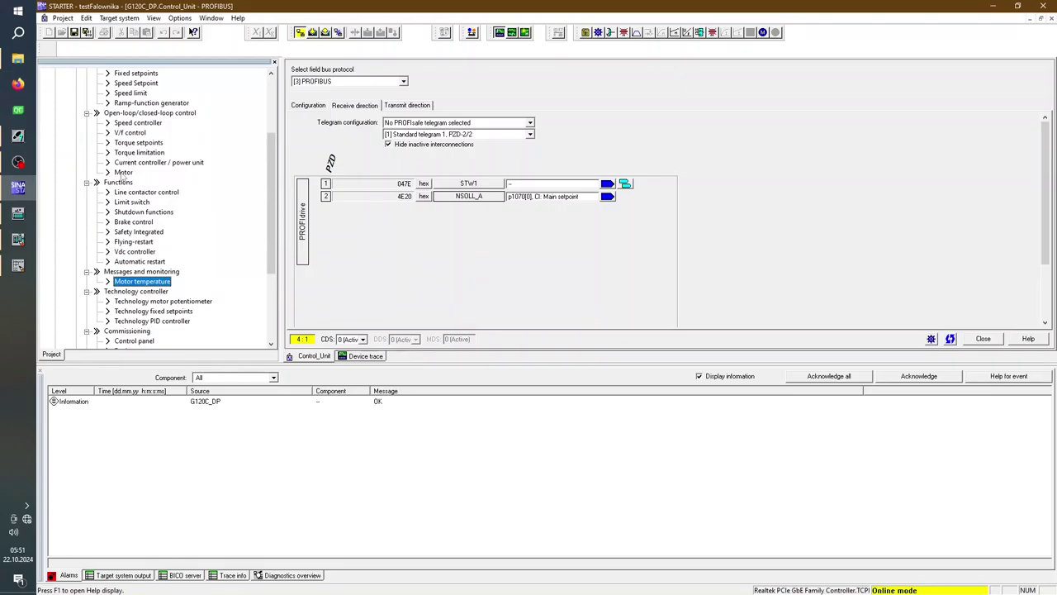
Step: Open the drive's Motor screen in STARTER and enlarge it to show all motor values
{"action": "left_click", "coordinate": [123, 172]}
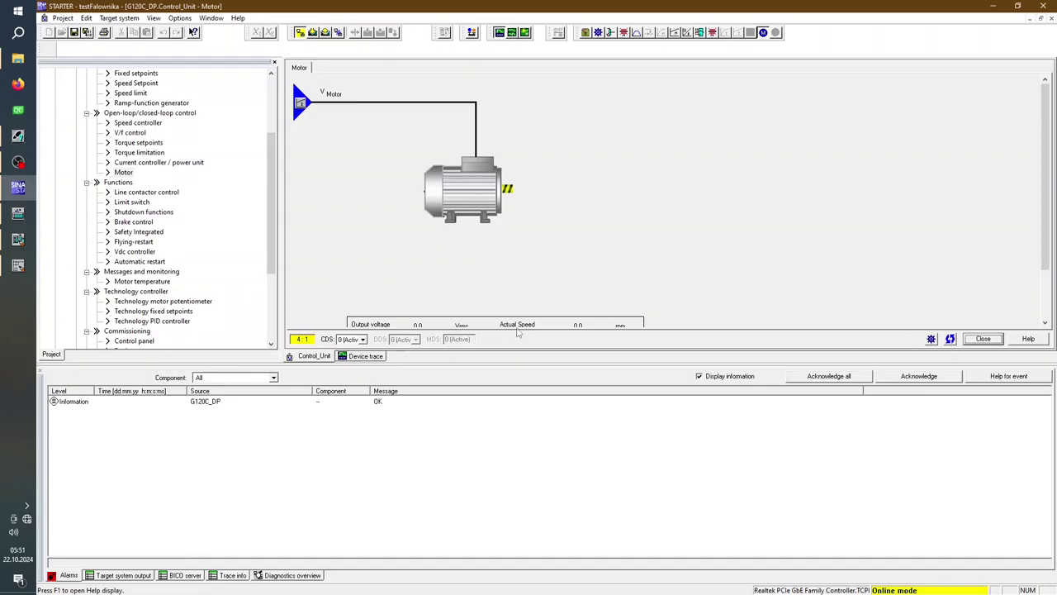
{"action": "left_click_drag", "start_coordinate": [511, 368], "coordinate": [500, 501]}
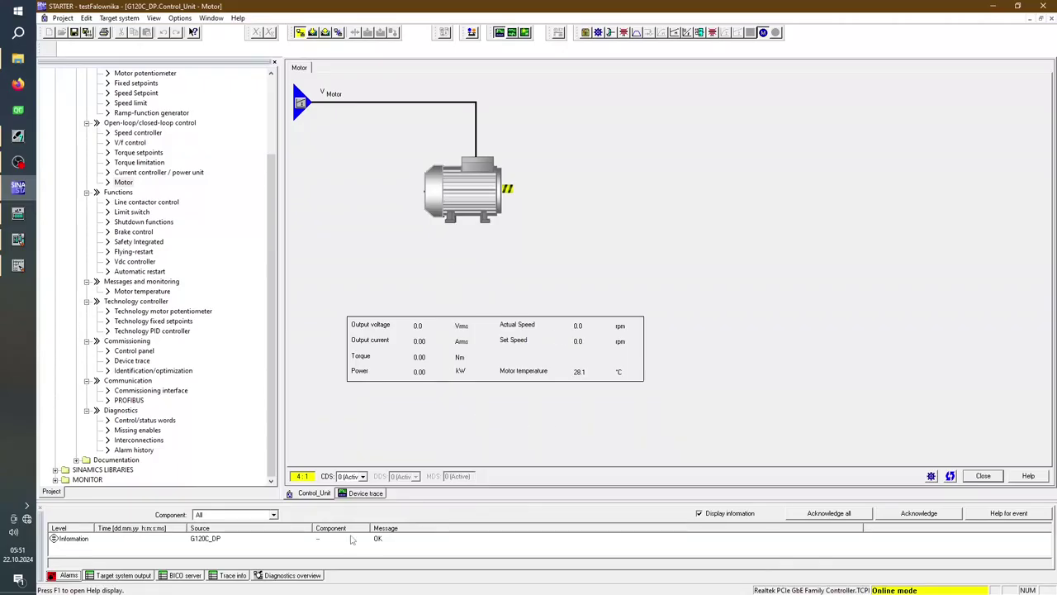
Step: Set the modify value of MW 200 to 10000 in the variable table and transfer it to the PLC
{"action": "left_click", "coordinate": [18, 213]}
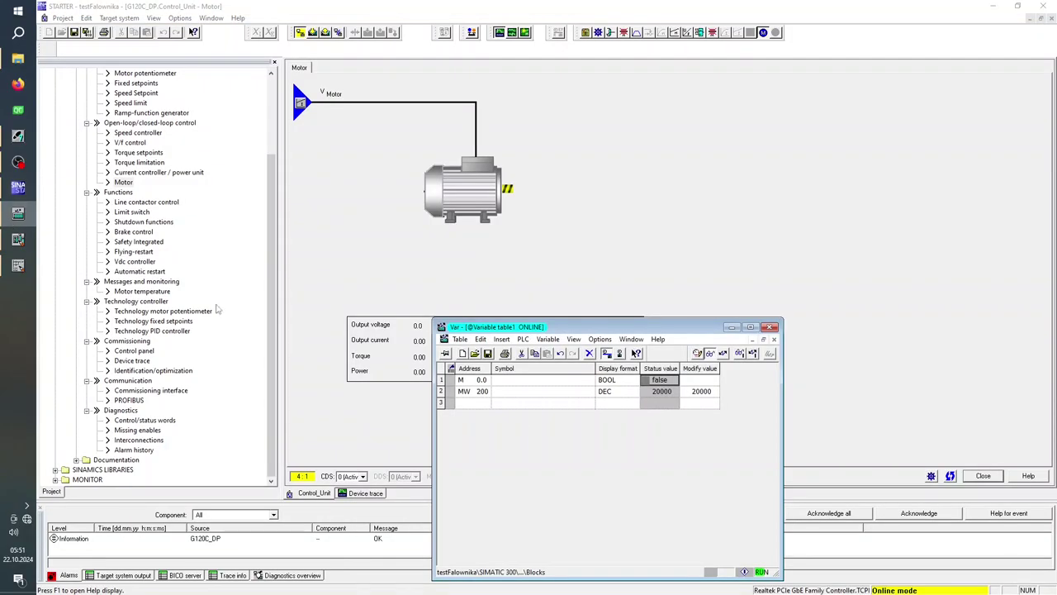
{"action": "double_click", "coordinate": [709, 392]}
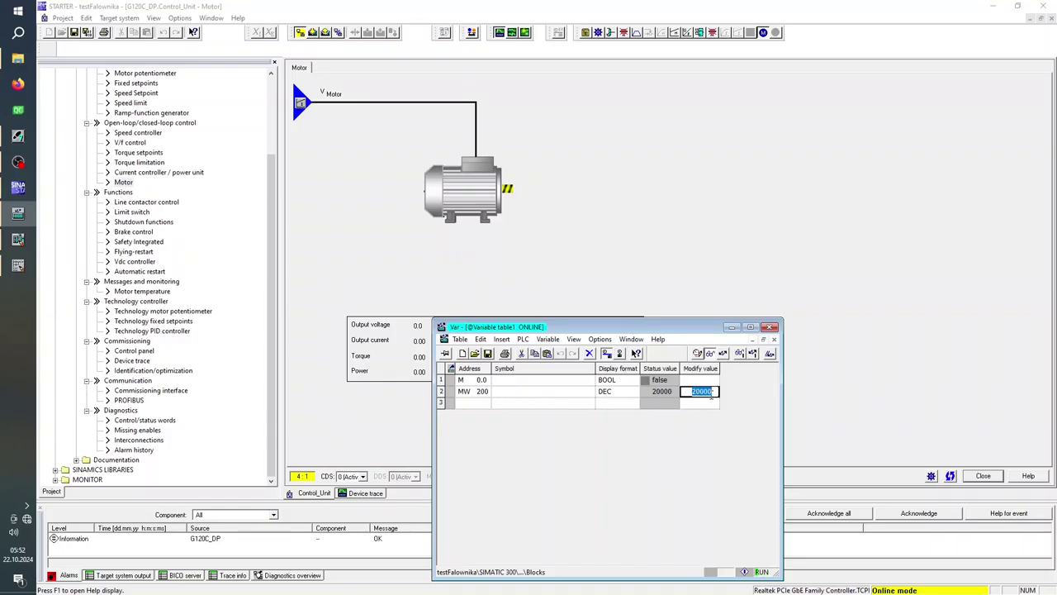
{"action": "type", "text": "1"}
{"action": "key", "text": "Return"}
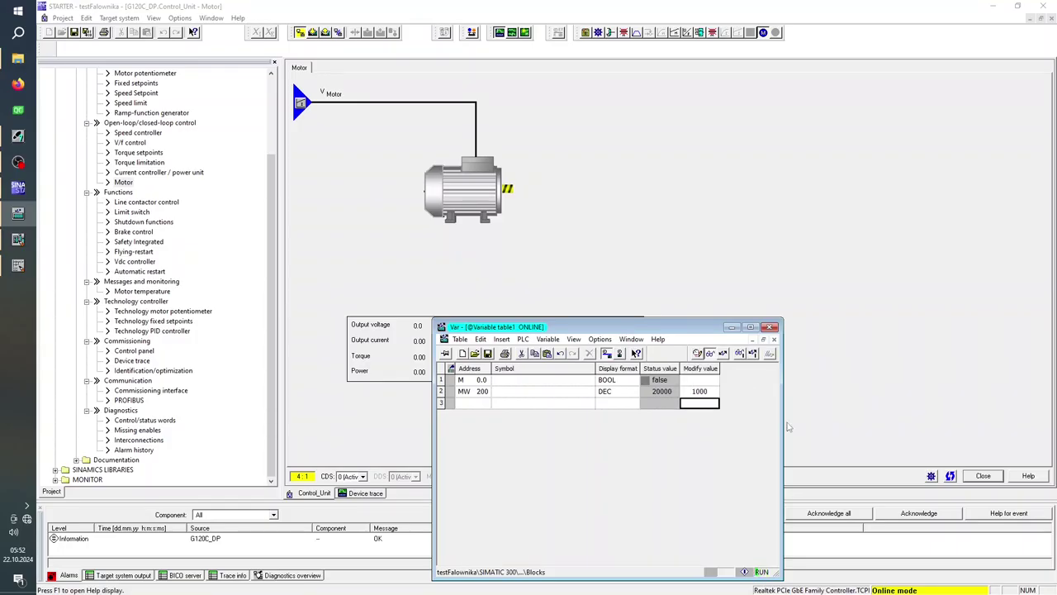
{"action": "key", "text": "Up"}
{"action": "key", "text": "F2"}
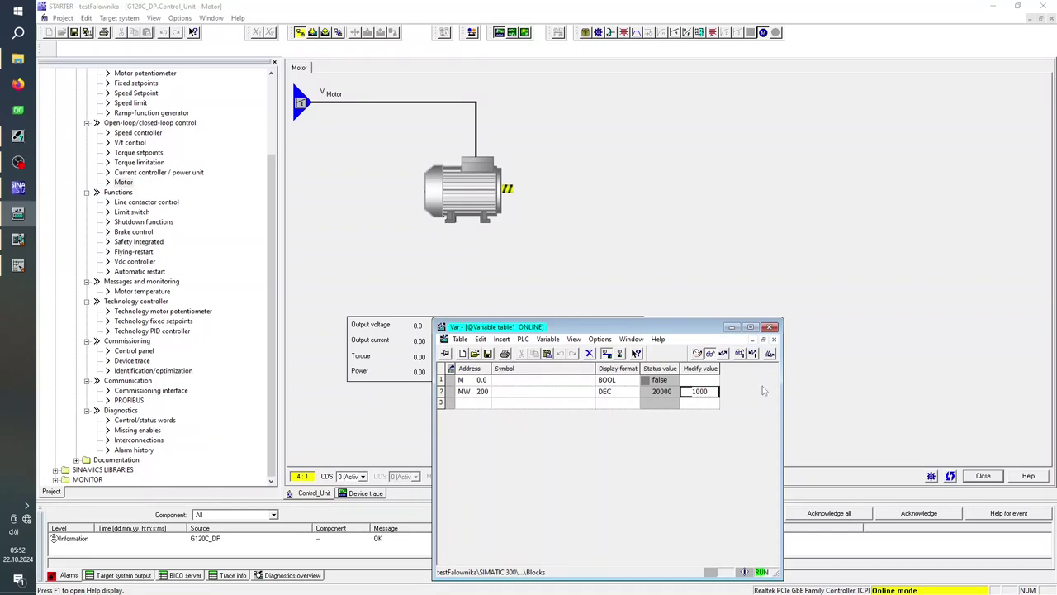
{"action": "key", "text": "Return"}
{"action": "left_click", "coordinate": [752, 354]}
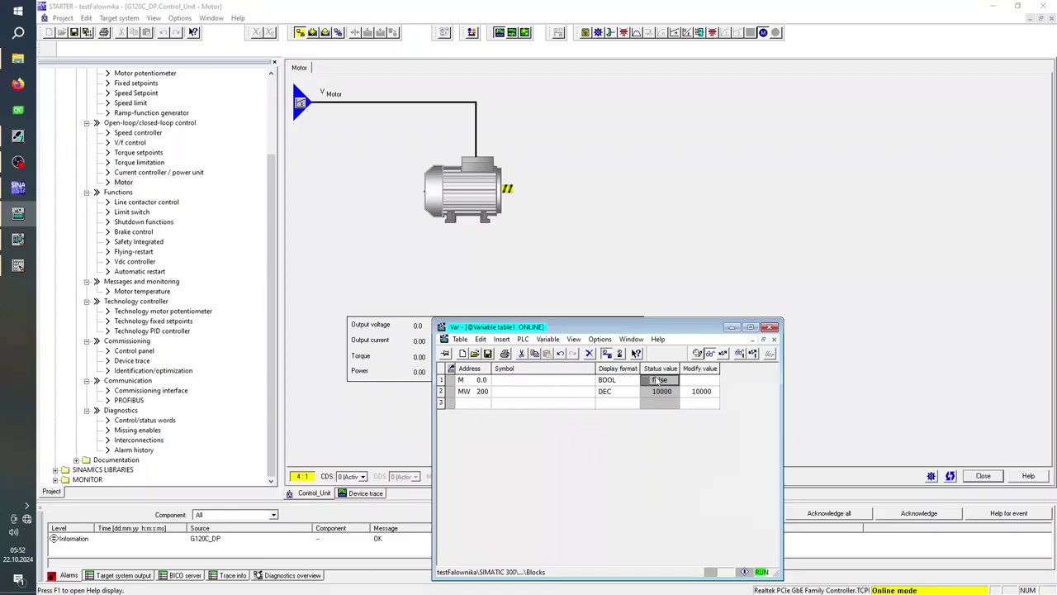
Step: Modify M0.0 to 1, move the variable table clear of the motor values, and check the actual speed
{"action": "right_click", "coordinate": [659, 380]}
{"action": "left_click", "coordinate": [709, 439]}
{"action": "left_click_drag", "start_coordinate": [575, 332], "coordinate": [795, 244]}
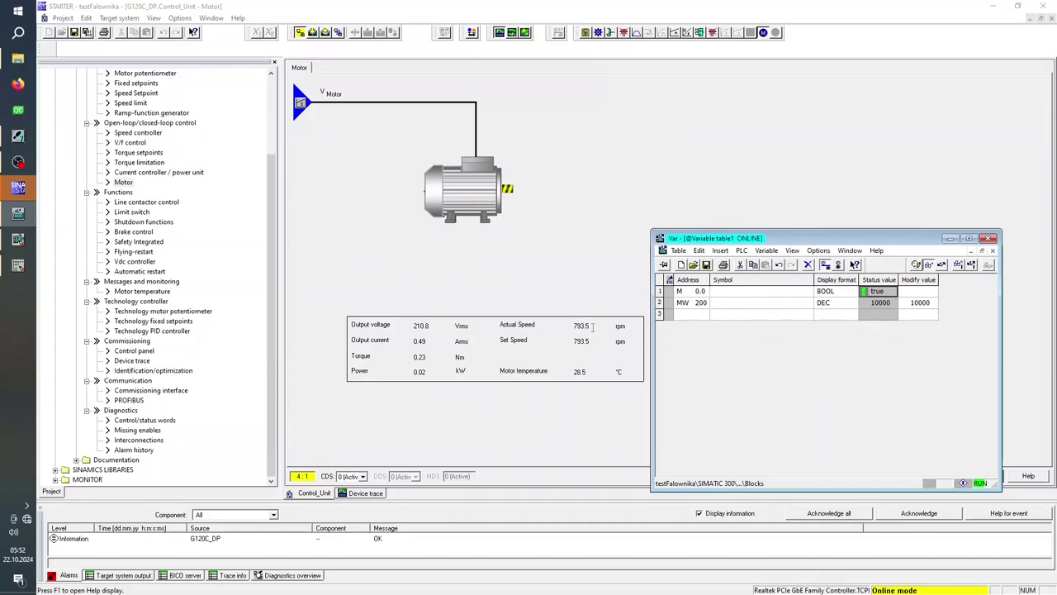
{"action": "left_click", "coordinate": [581, 326]}
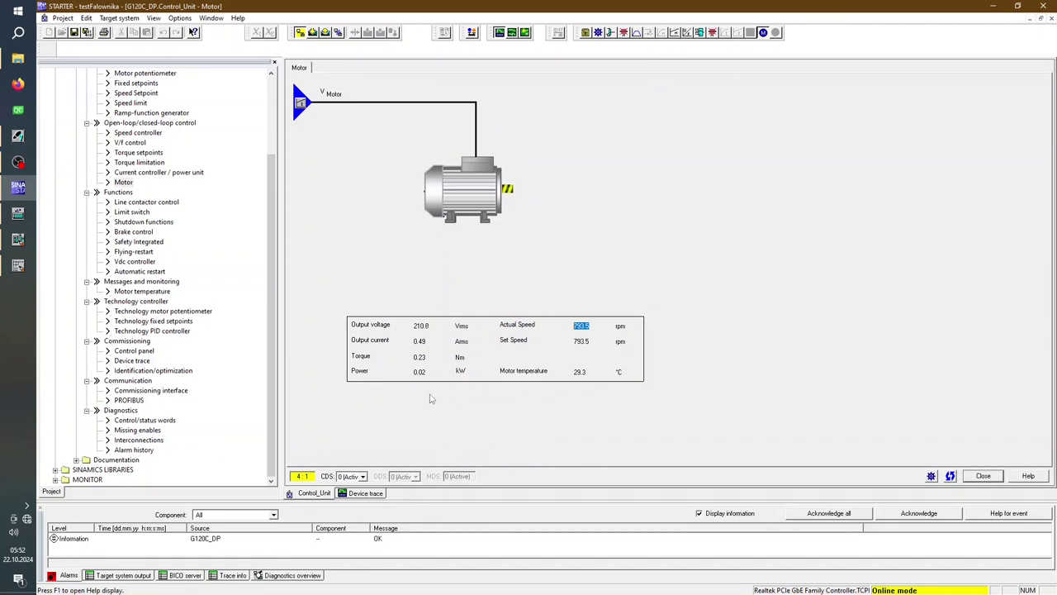
Step: Set the modify value of MW 200 to 20000 in the variable table and transfer it to the PLC
{"action": "left_click", "coordinate": [19, 213]}
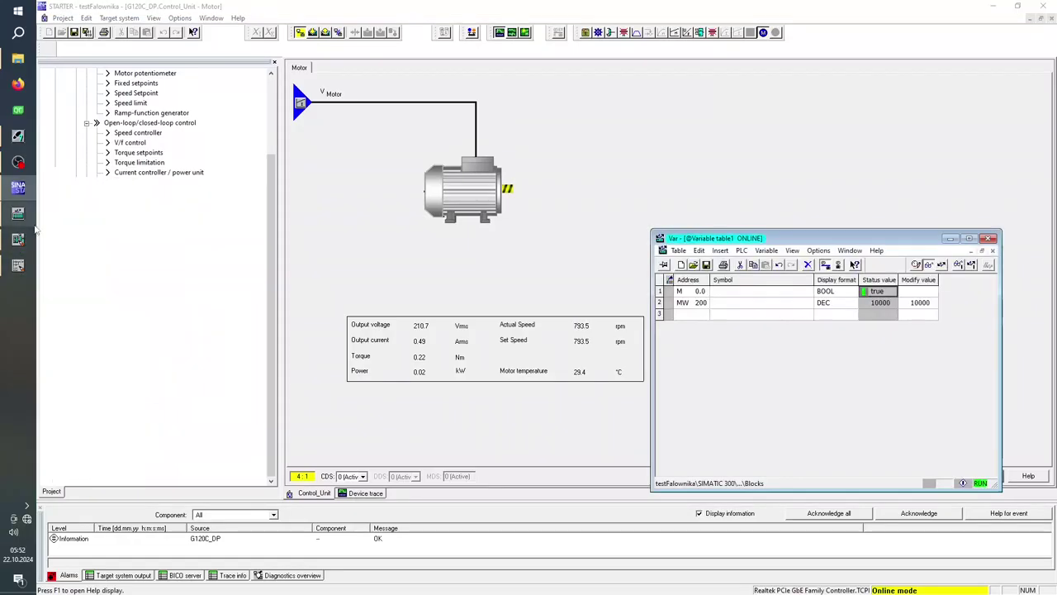
{"action": "left_click", "coordinate": [915, 302]}
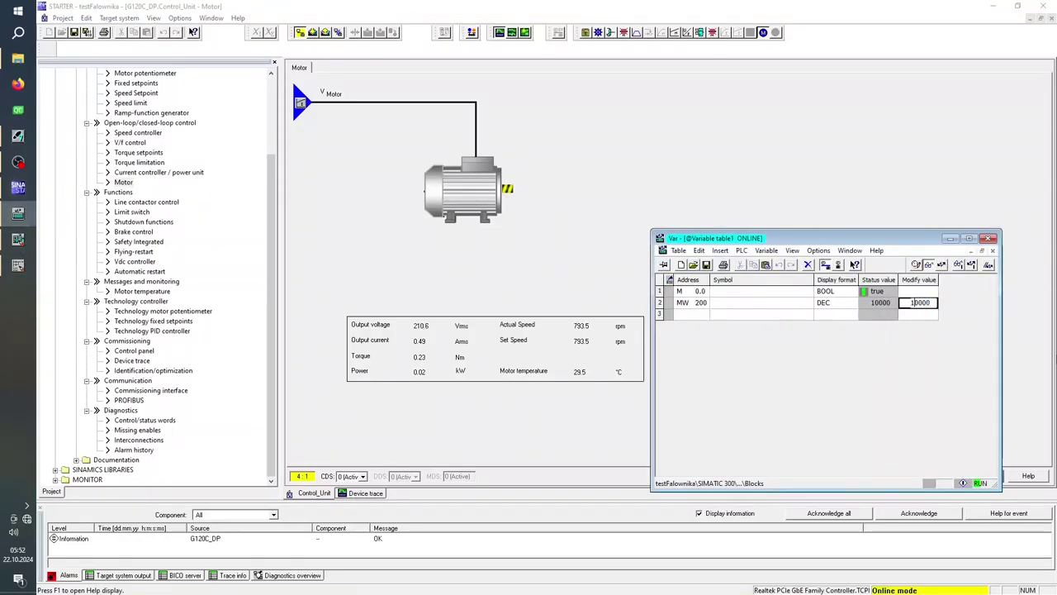
{"action": "type", "text": "2"}
{"action": "key", "text": "Return"}
{"action": "key", "text": "ctrl+F9"}
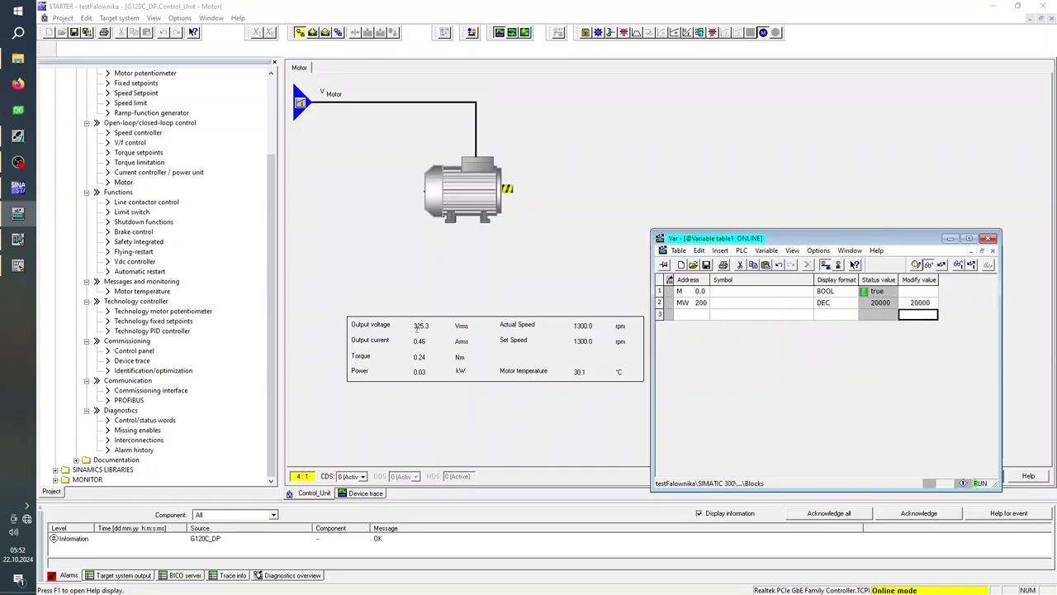